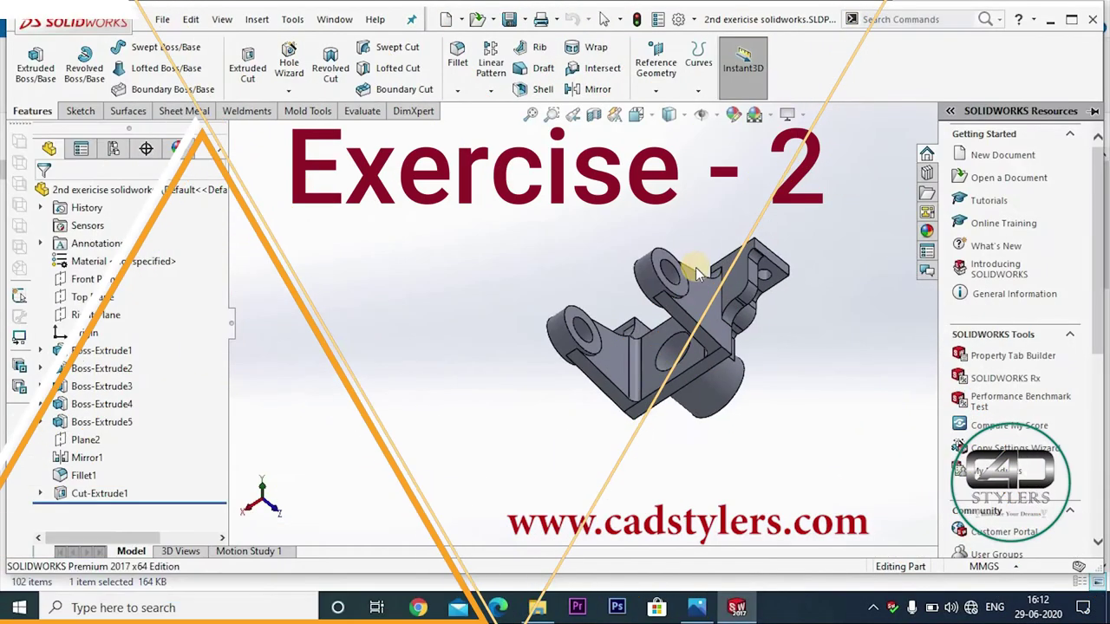
Orbit the finished bracket, then show it straight from the Front view
mouse_move(606, 351)
middle_down()
mouse_move(594, 347)
mouse_move(564, 396)
mouse_move(772, 408)
mouse_move(632, 367)
mouse_move(639, 329)
mouse_move(672, 372)
mouse_move(587, 374)
mouse_move(595, 382)
middle_up()
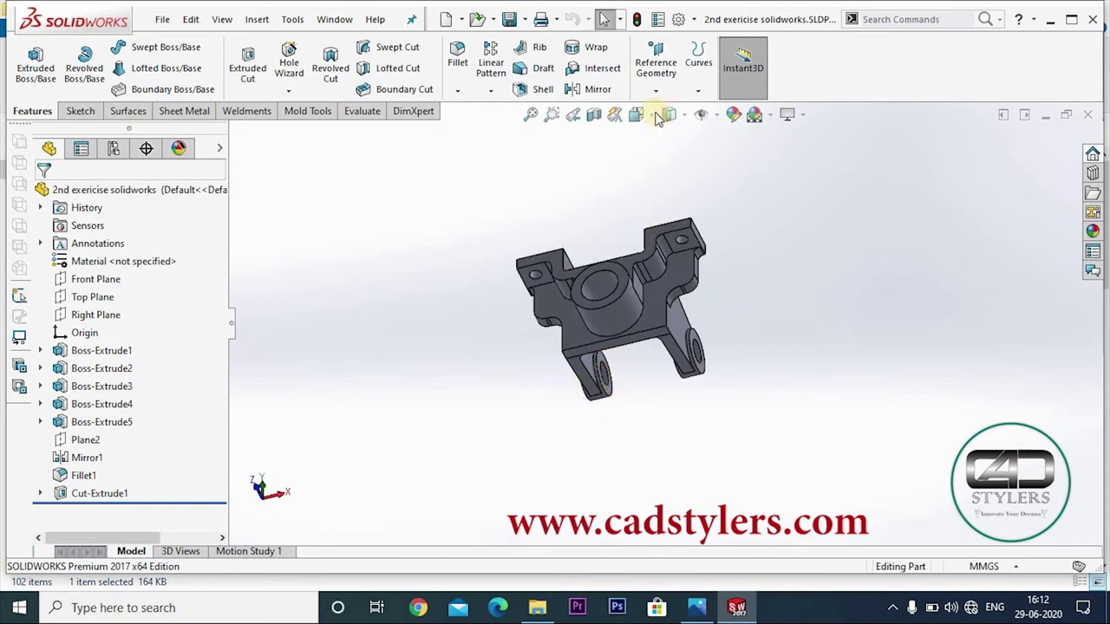
click(656, 116)
click(661, 161)
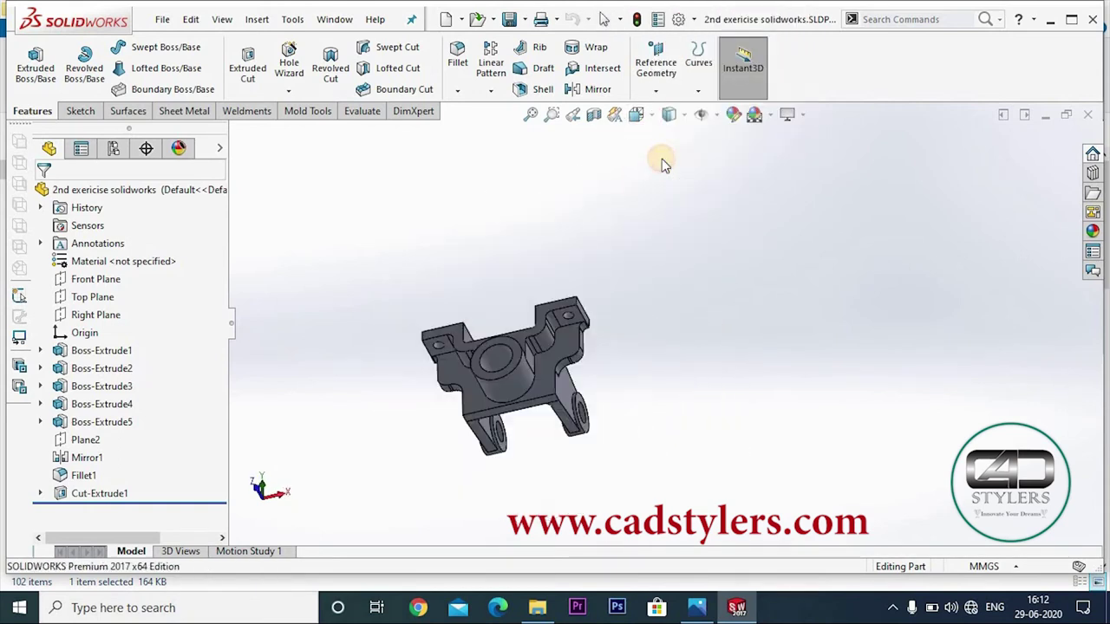
click(637, 115)
click(657, 187)
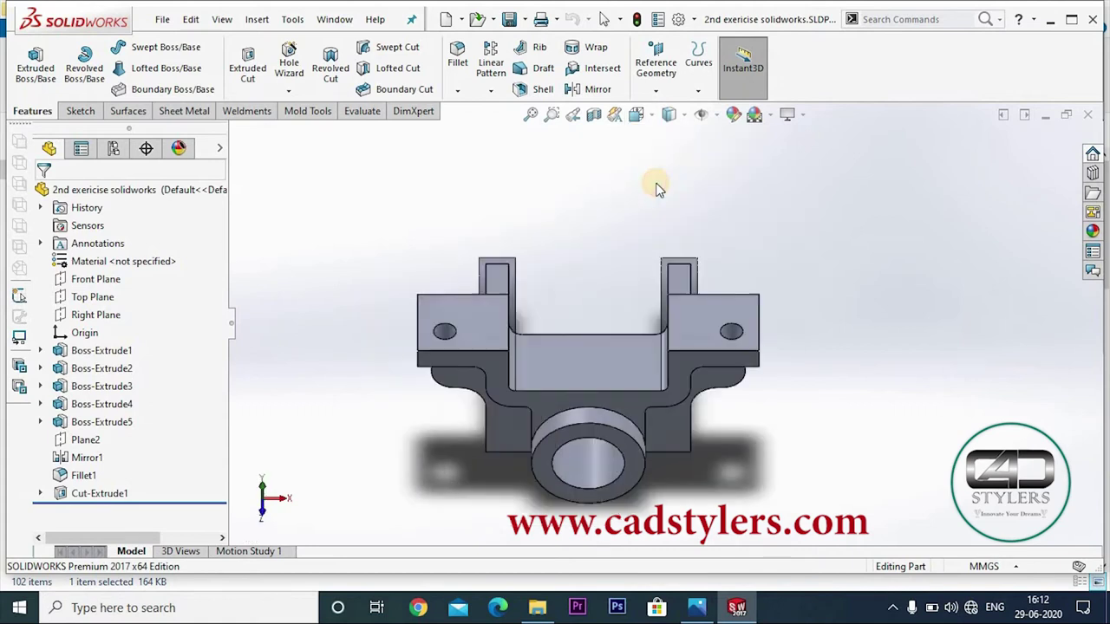
View the bracket from the Top and then from the Back
click(637, 115)
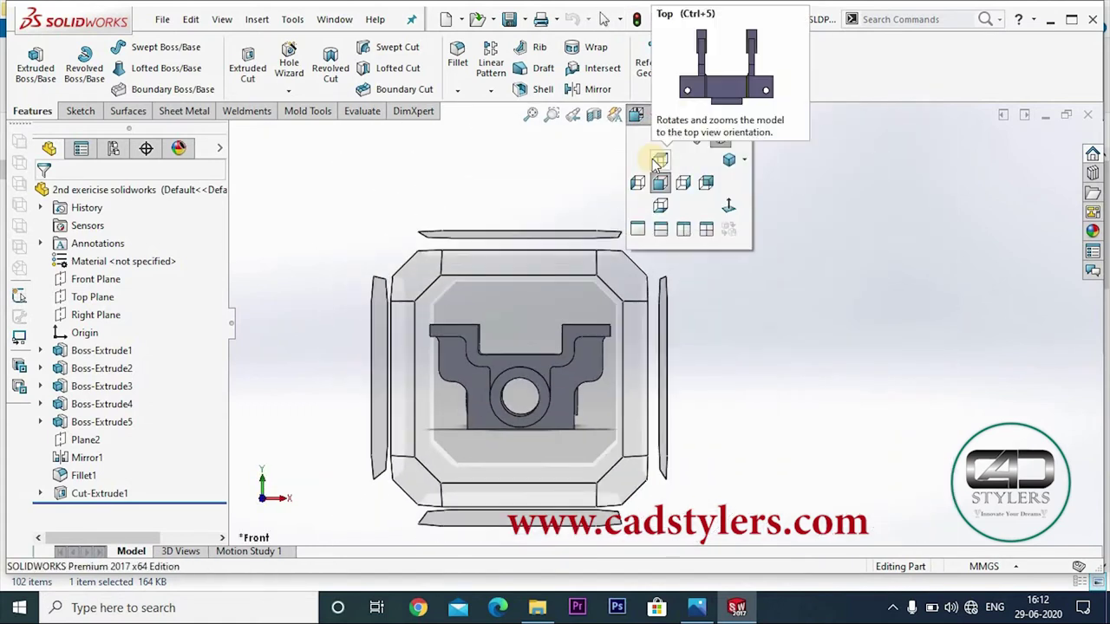
click(661, 162)
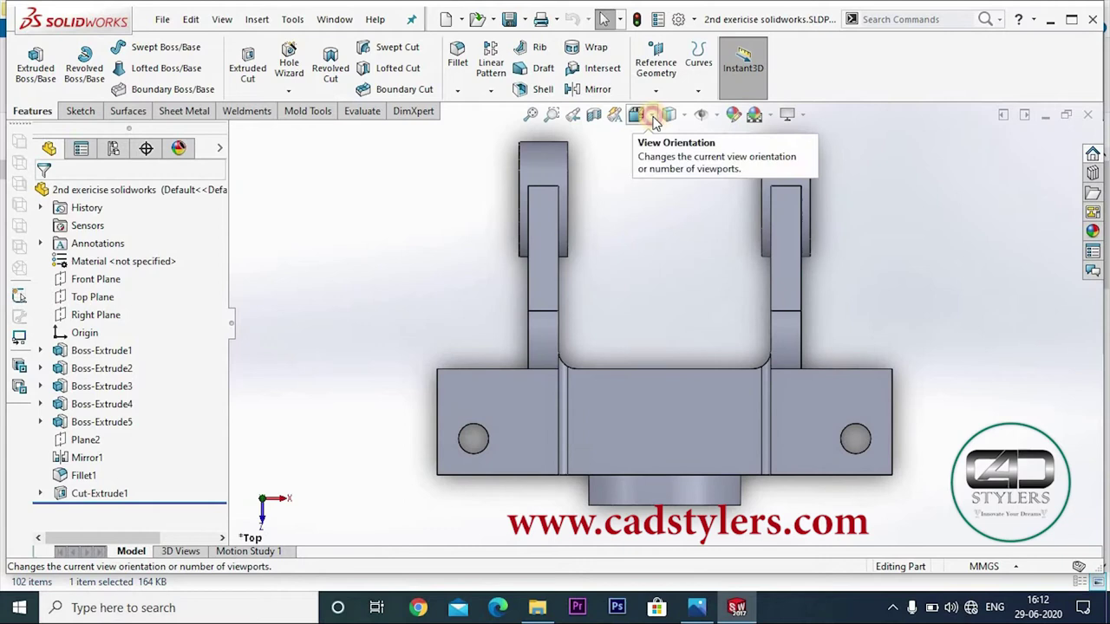
click(652, 114)
click(700, 186)
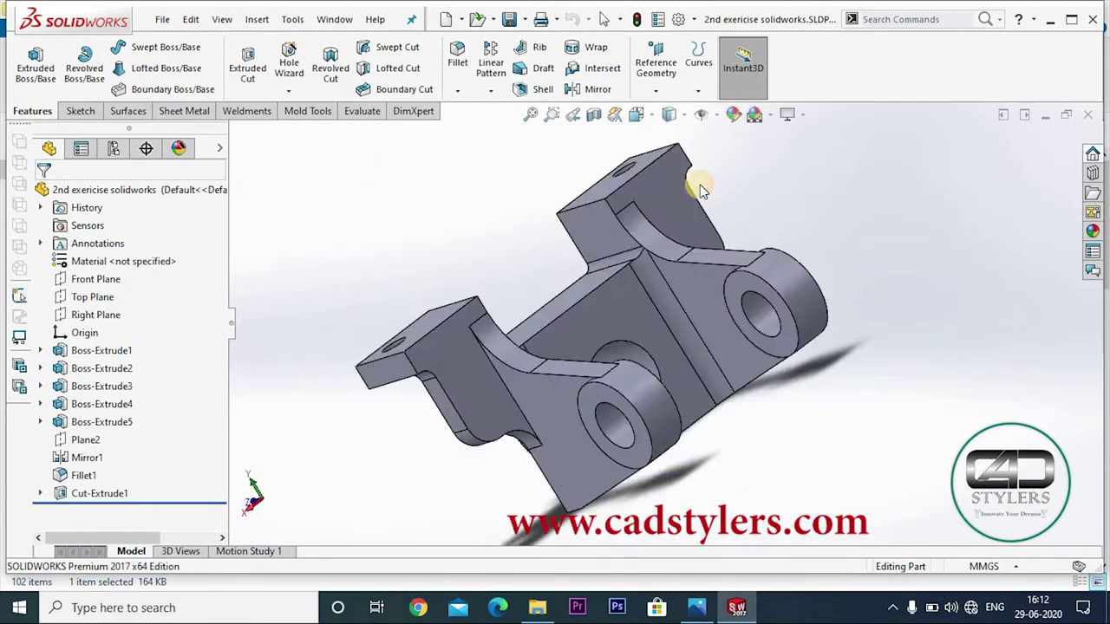
Orbit the bracket into an angled 3D view and start a new document with Ctrl+N
scroll(641, 318, up, 3)
mouse_move(641, 317)
middle_down()
mouse_move(726, 367)
mouse_move(696, 235)
mouse_move(520, 327)
mouse_move(619, 347)
mouse_move(683, 459)
mouse_move(783, 429)
mouse_move(629, 439)
mouse_move(804, 373)
middle_up()
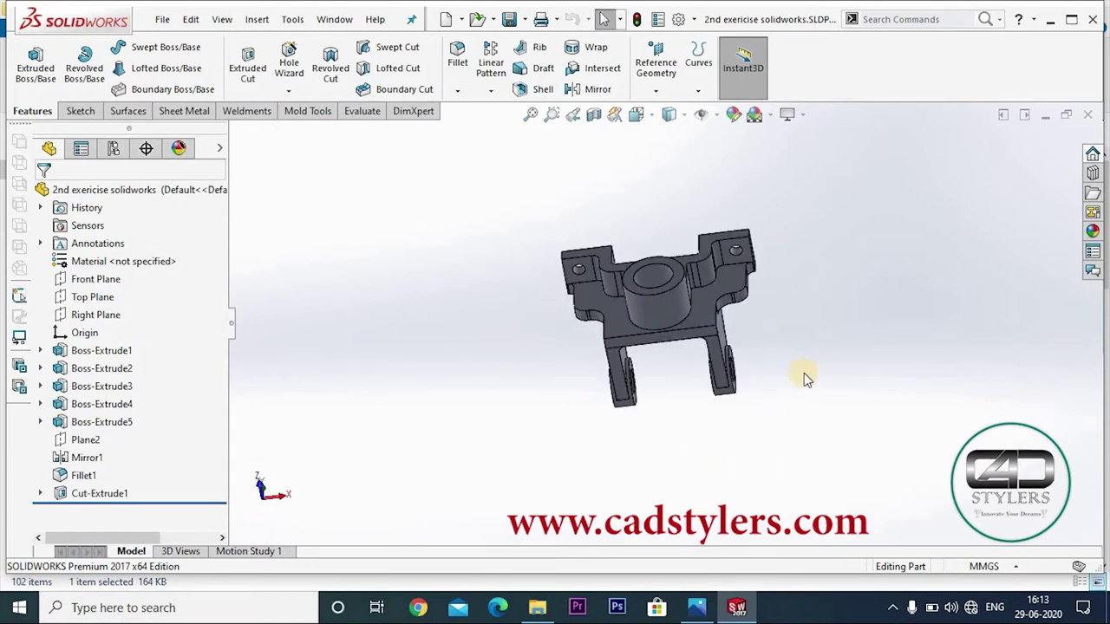
key(ctrl+n)
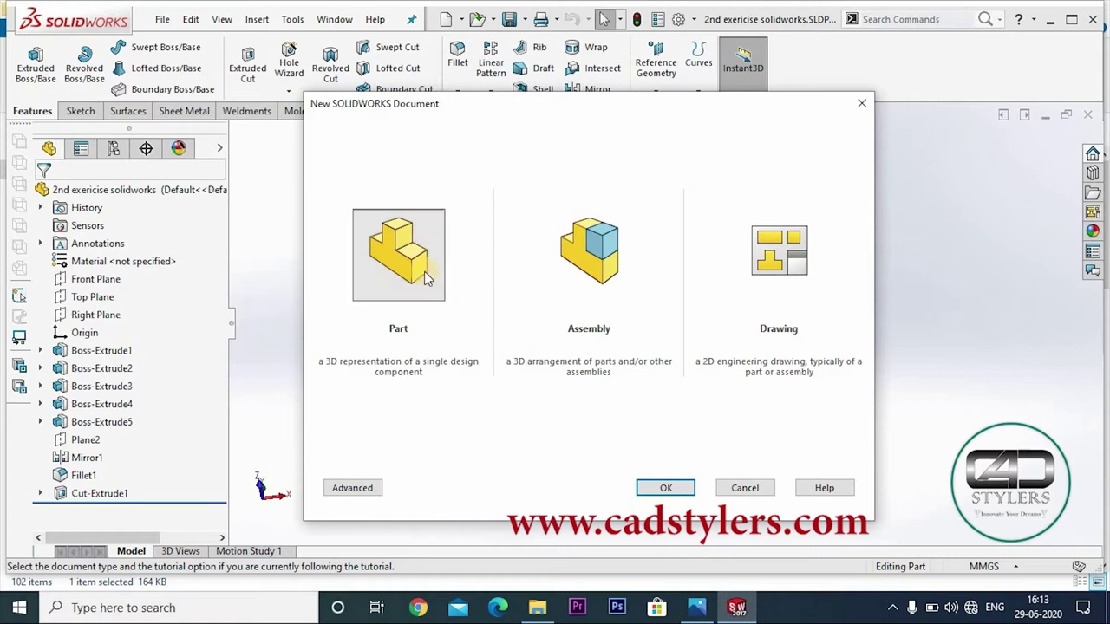
Create a new part and start a sketch on the Front Plane, viewed face-on
click(665, 488)
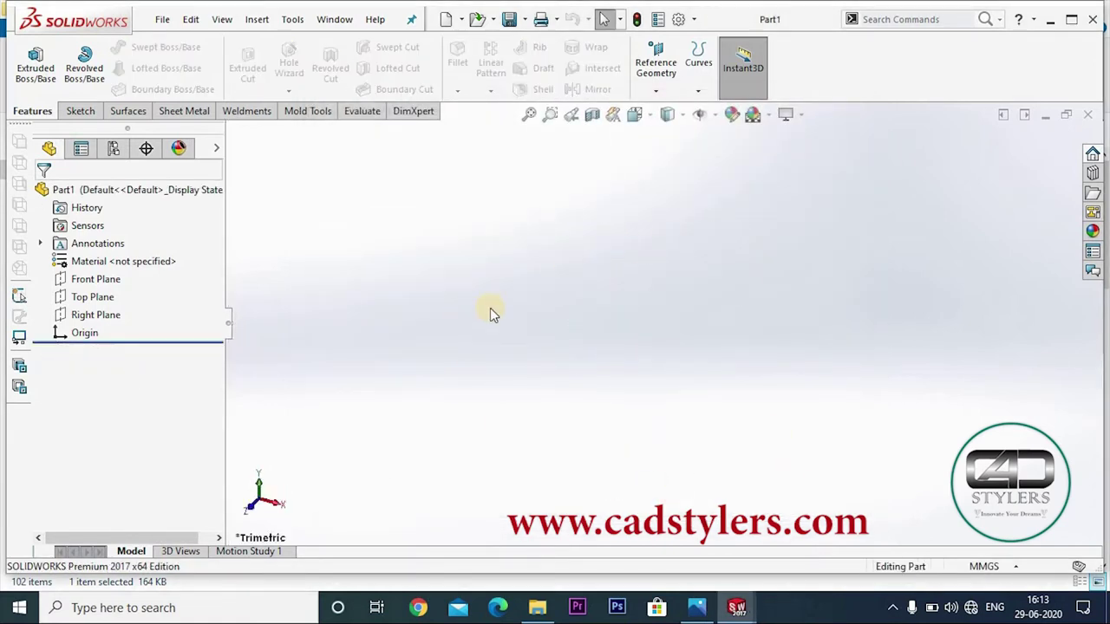
right_click(95, 279)
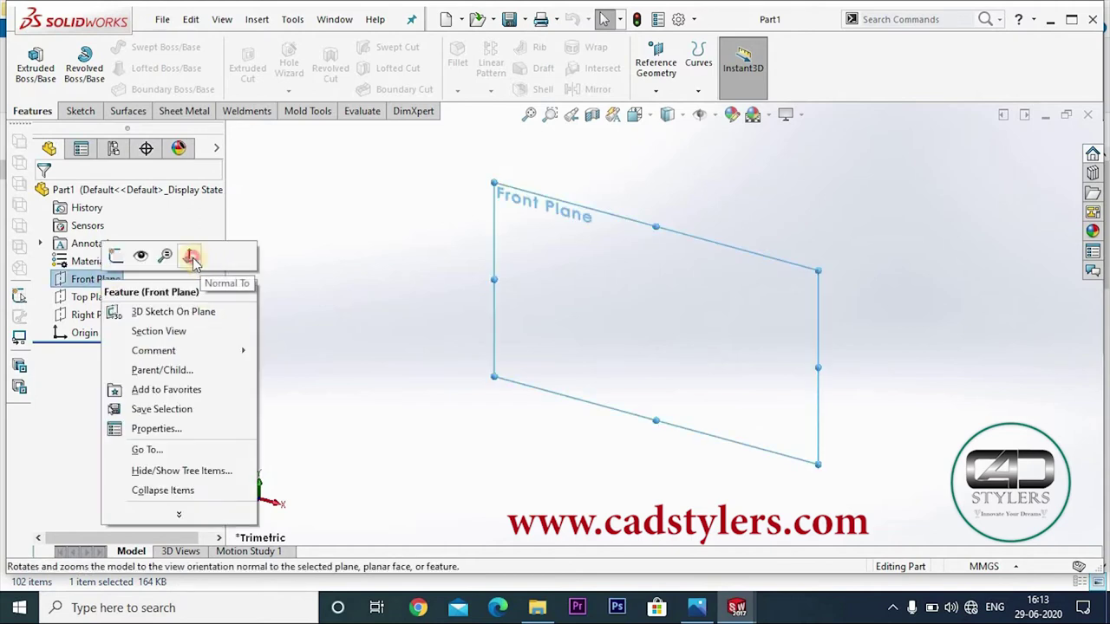
click(192, 258)
right_click(97, 279)
key(Escape)
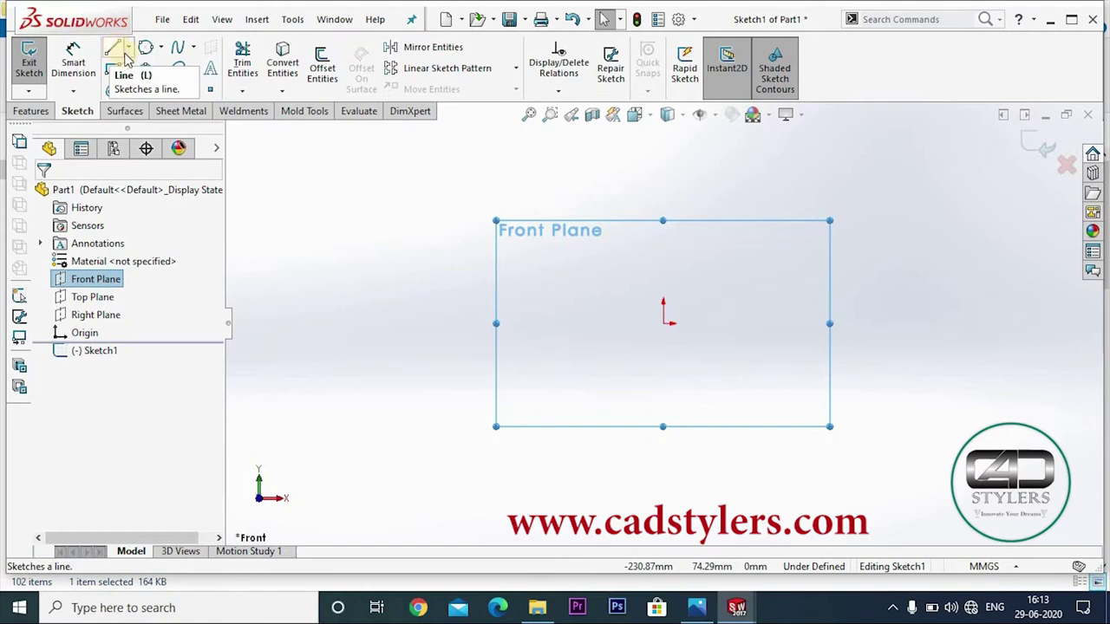
Bring up the Exercise-2 reference drawing and pan to its dimensioned views
key(alt+Tab)
scroll(421, 255, down, 3)
scroll(422, 260, up, 3)
drag(422, 260, 524, 295)
scroll(525, 295, down, 3)
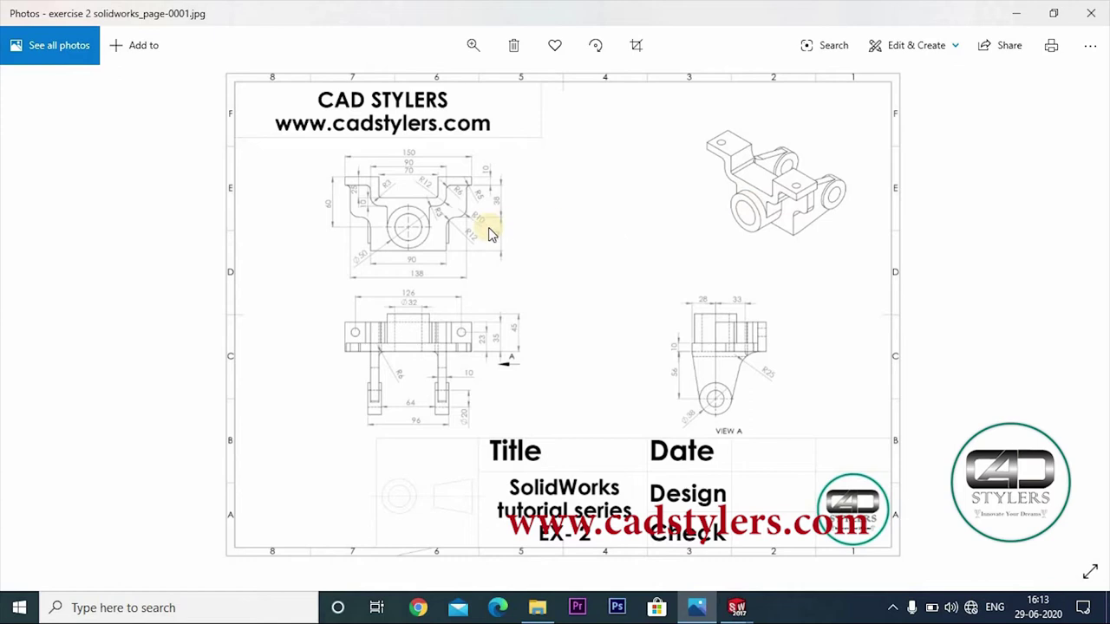
Zoom into the drawing's front view to read the 150, 138 and Ø50 dimensions, then return to SOLIDWORKS
double_click(406, 238)
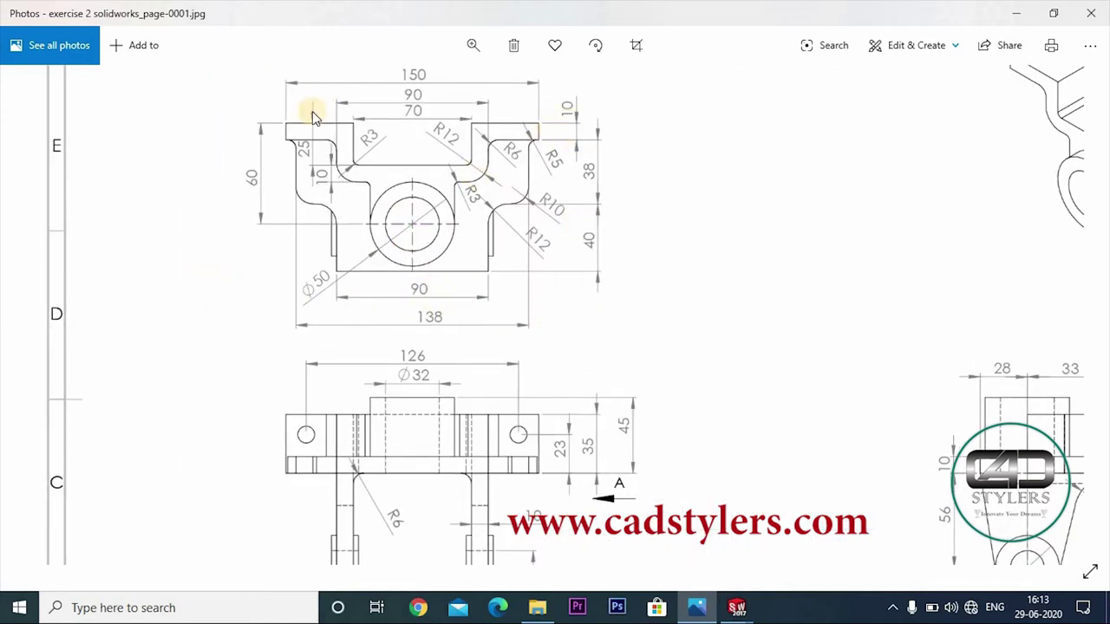
scroll(570, 300, down, 3)
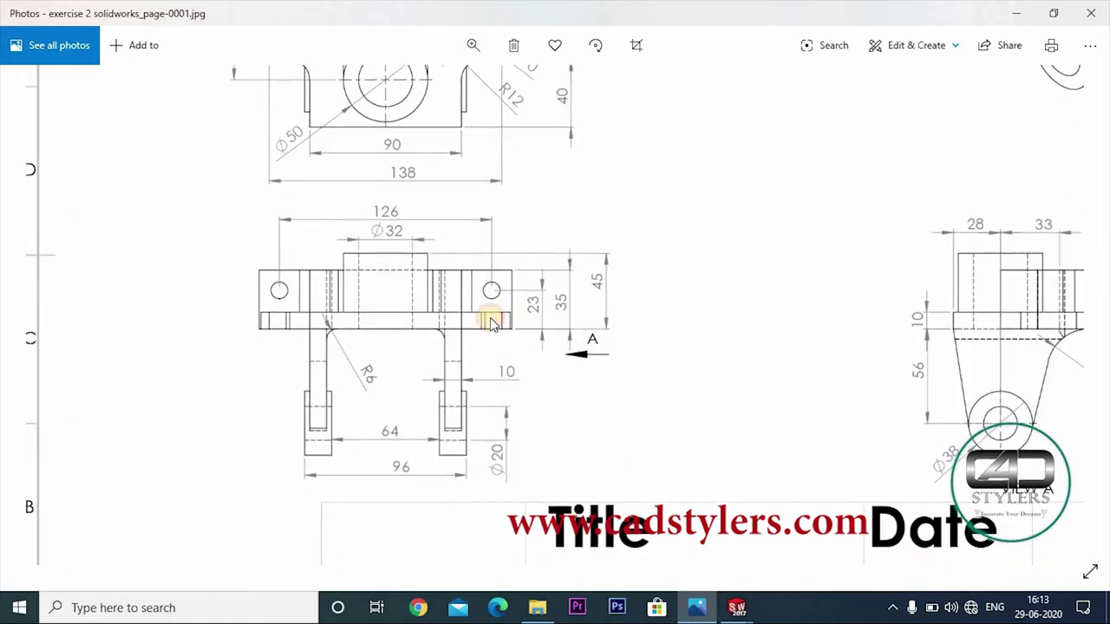
scroll(635, 350, up, 3)
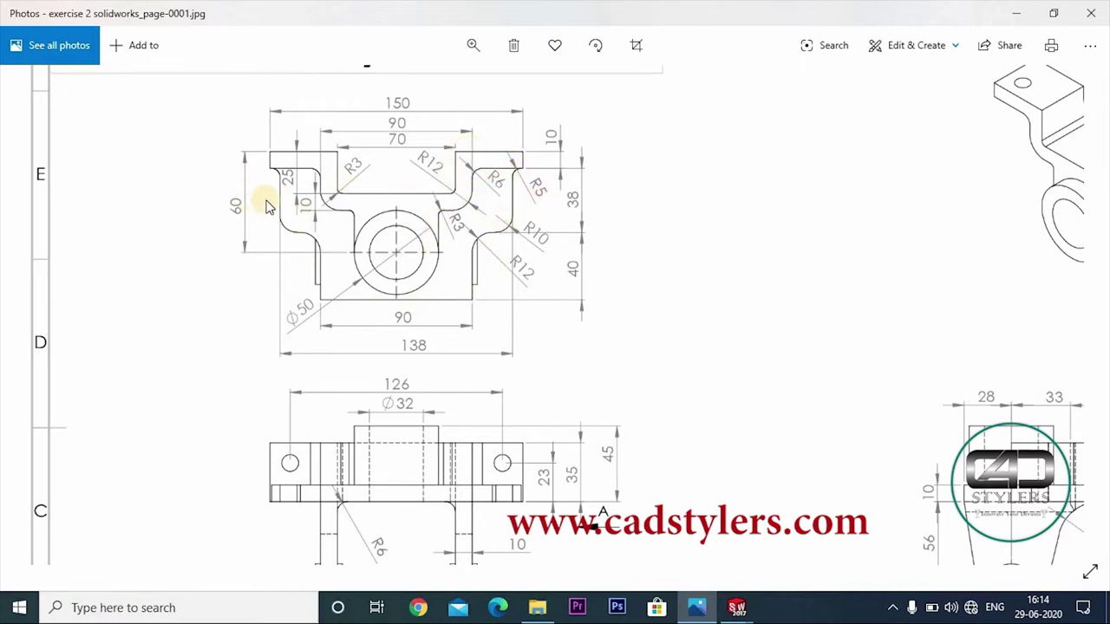
mouse_move(736, 608)
click(805, 565)
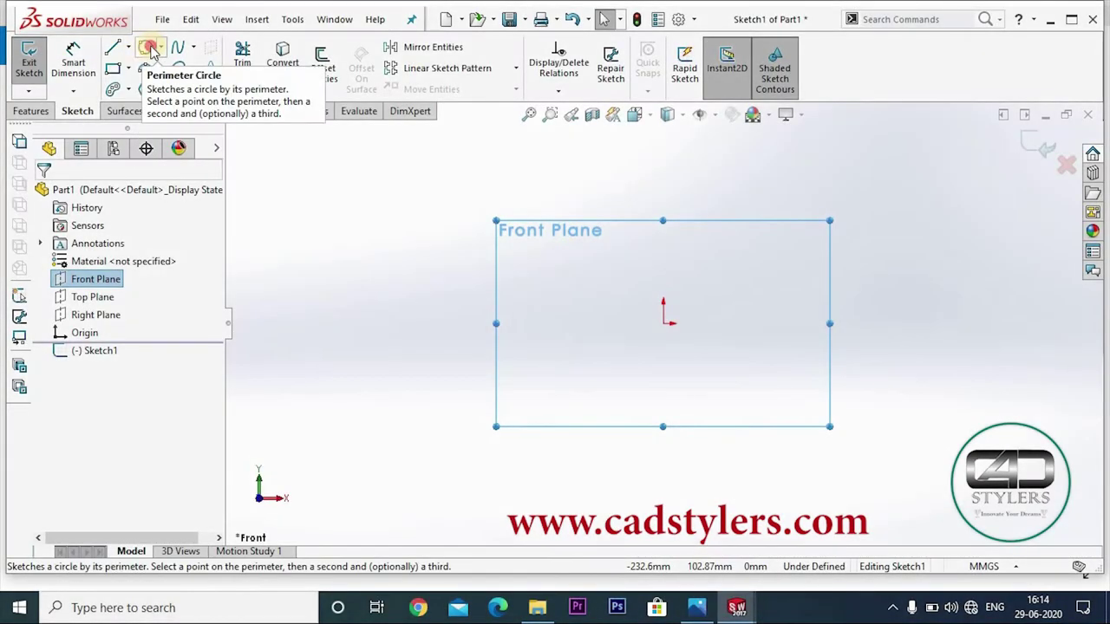
Draw two concentric centre-point circles on the sketch origin
click(149, 47)
click(96, 248)
click(664, 325)
click(693, 295)
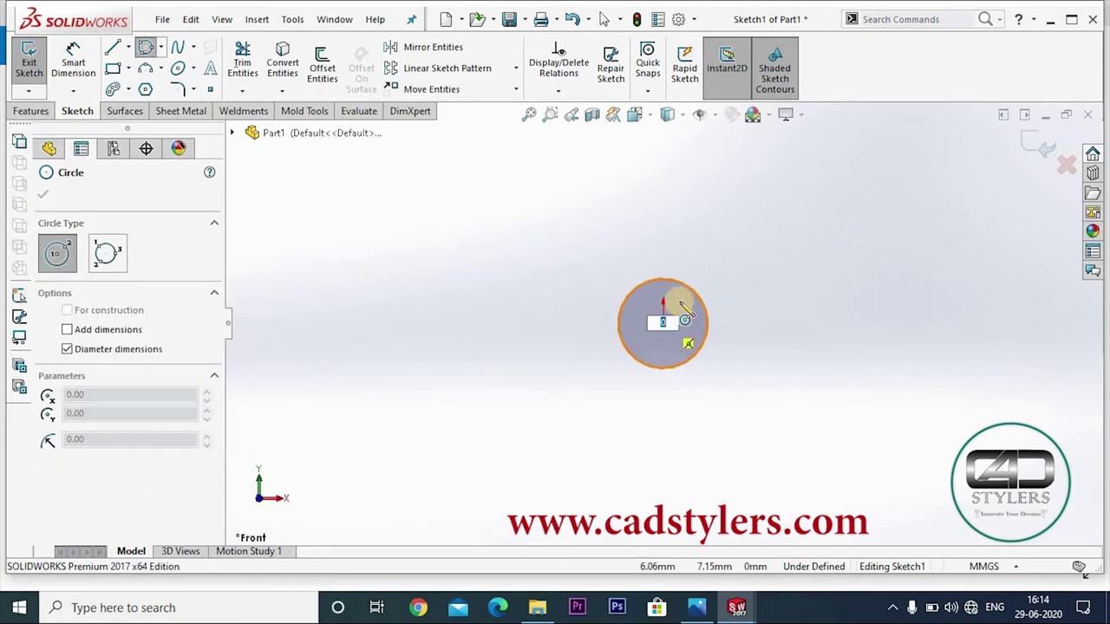
click(733, 264)
right_click(684, 293)
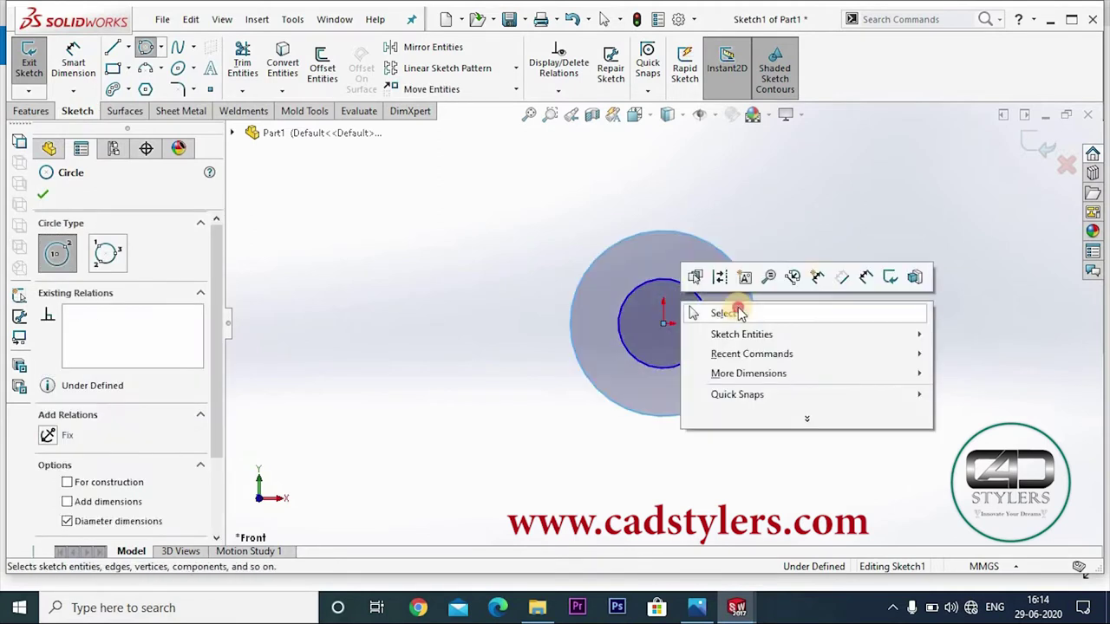
click(728, 310)
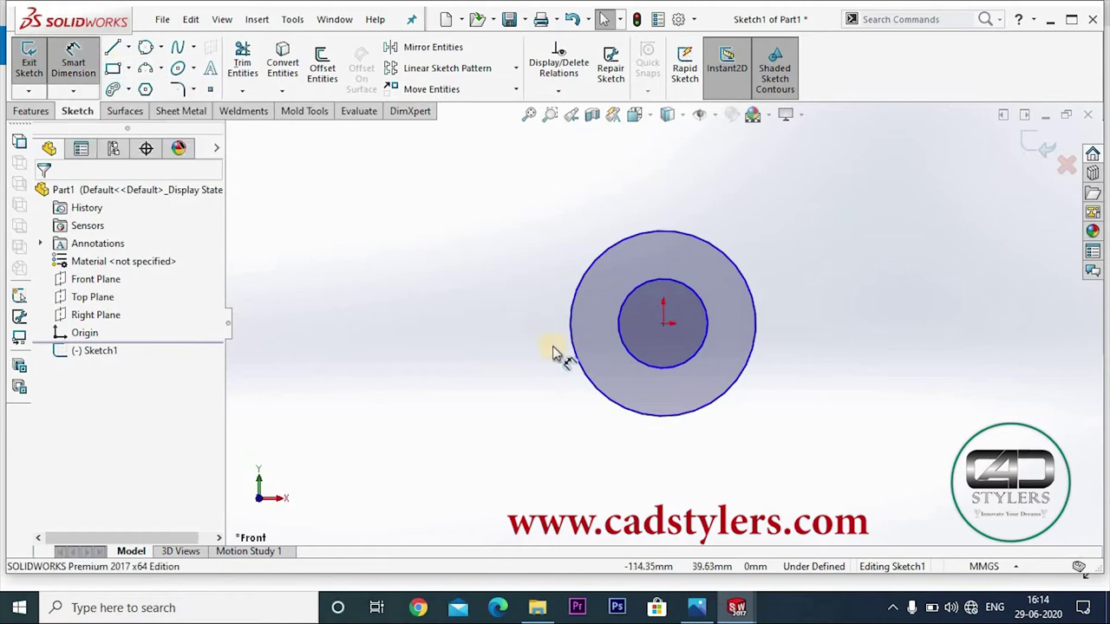
Dimension the outer circle to Ø50 and the inner circle to Ø32
click(585, 368)
click(547, 385)
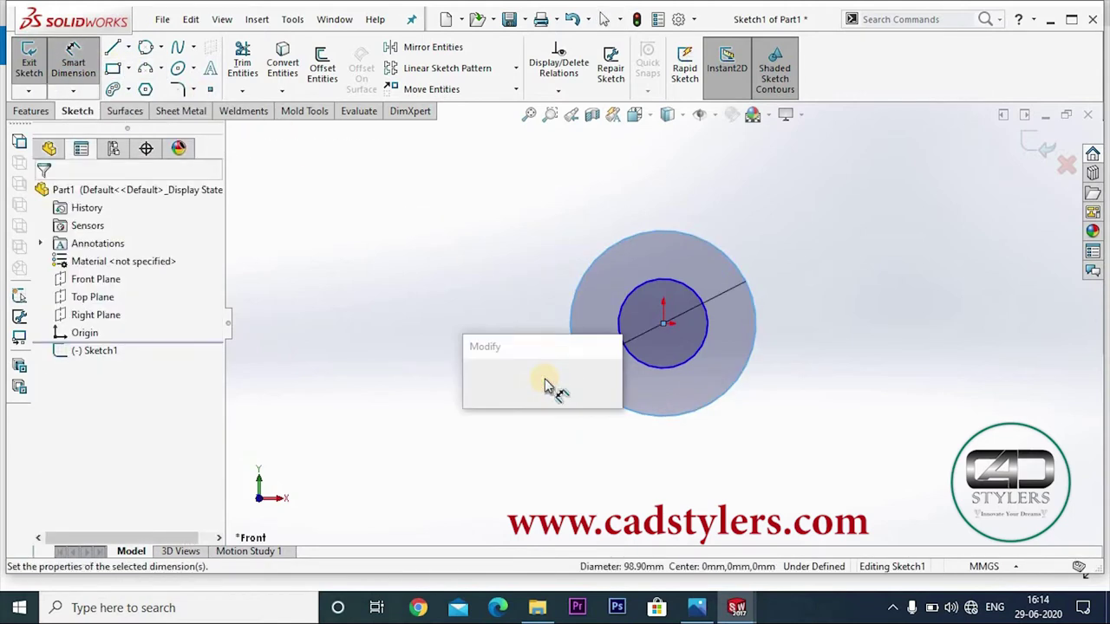
text(50)
key(Return)
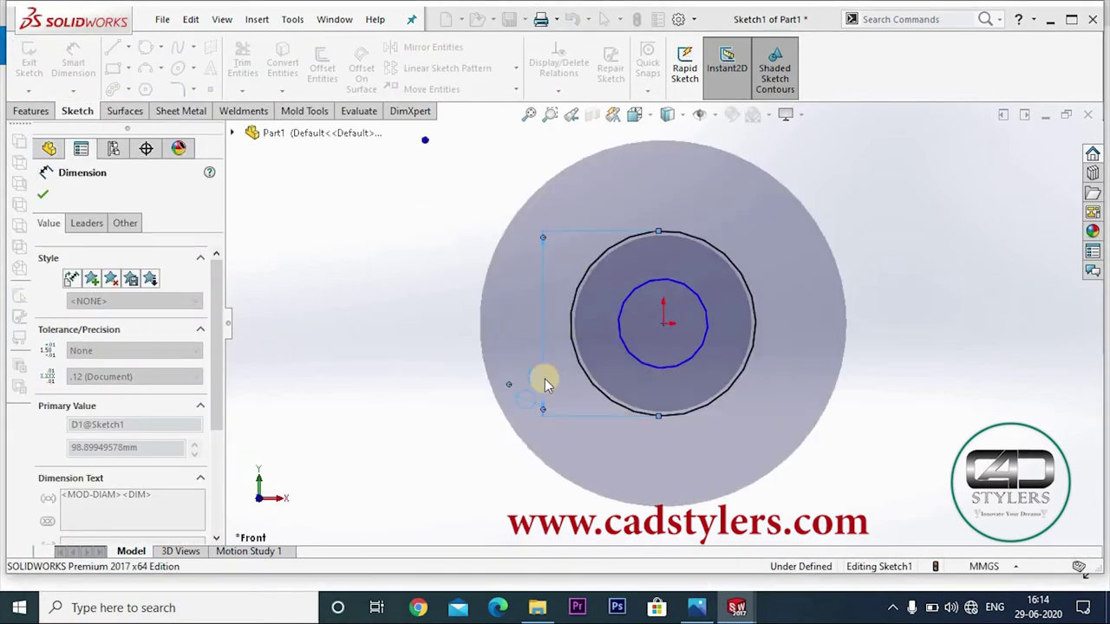
click(798, 402)
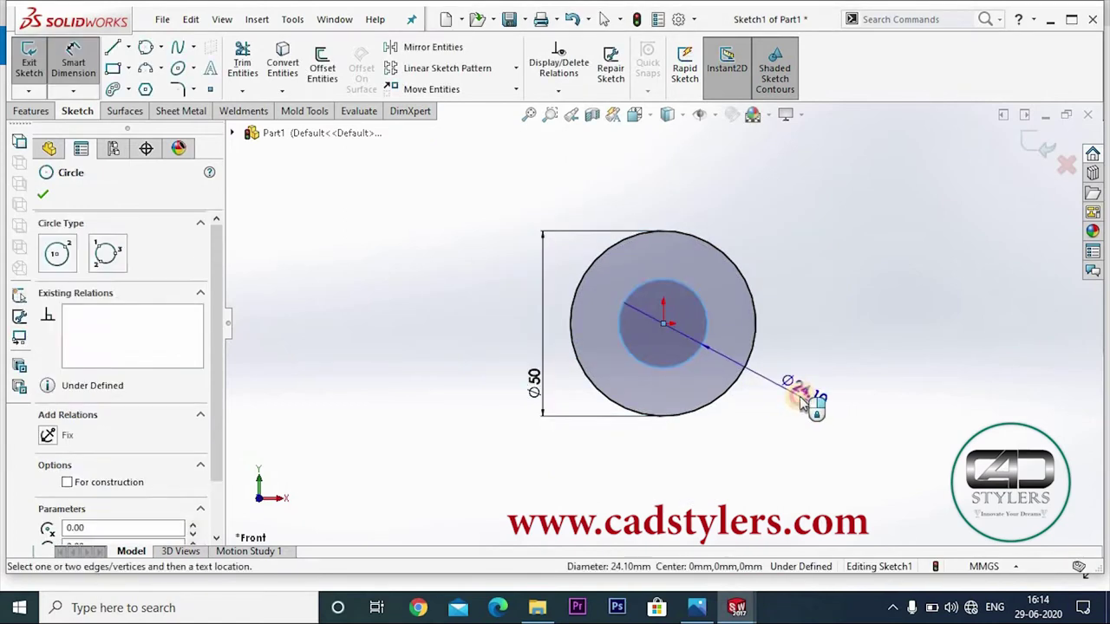
click(801, 393)
text(32)
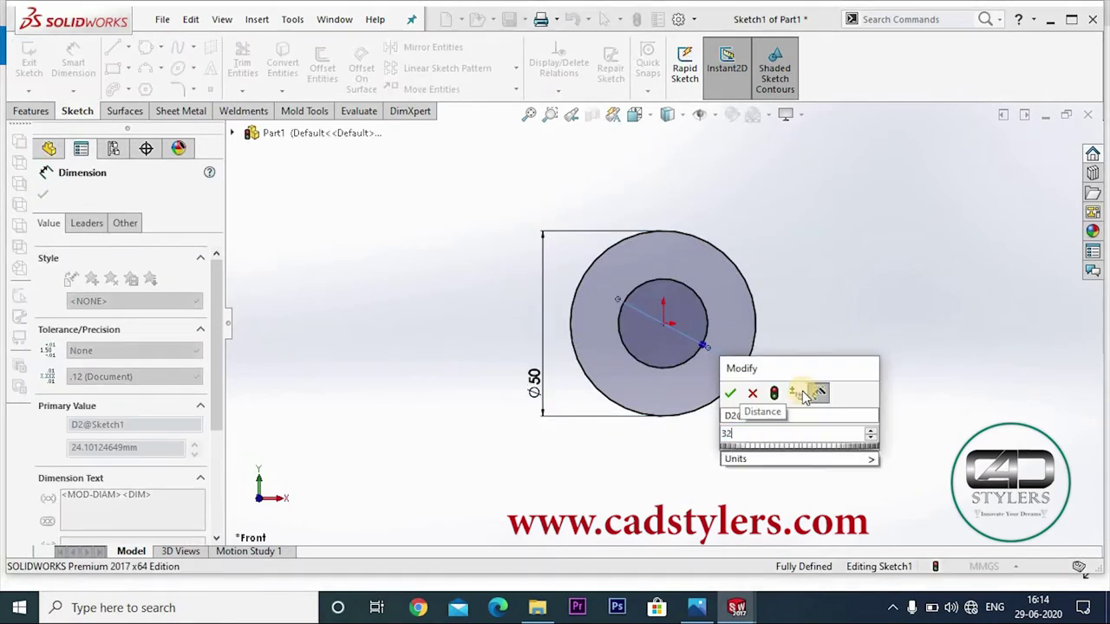
key(Return)
click(43, 196)
Draw a stepped chain of vertical and horizontal lines from the outer circle's right edge to the upper right
click(113, 47)
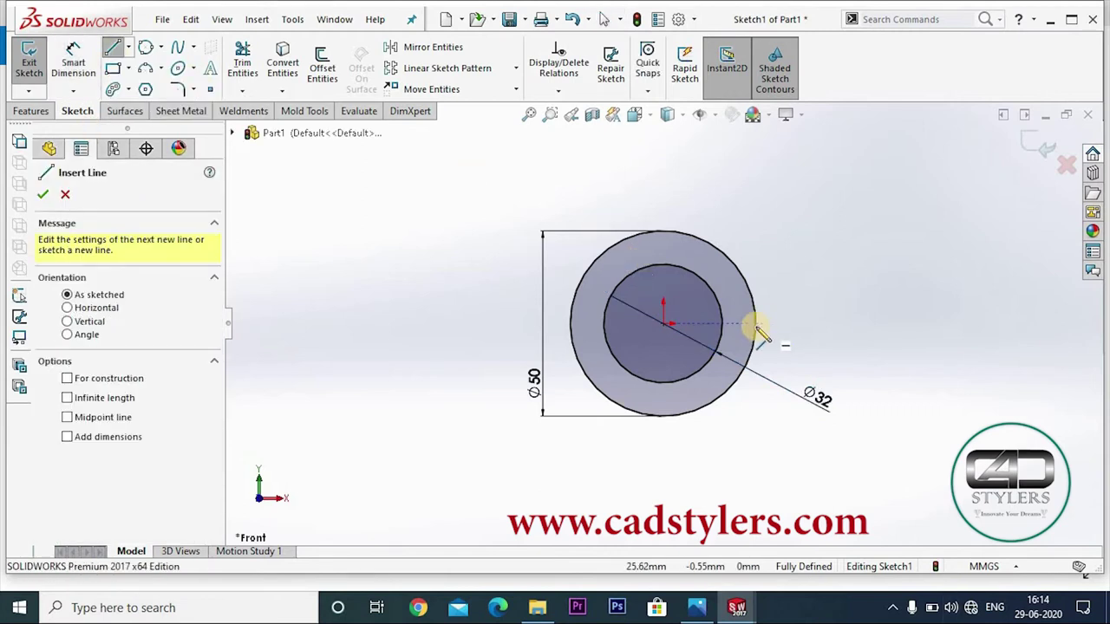
click(758, 325)
click(756, 231)
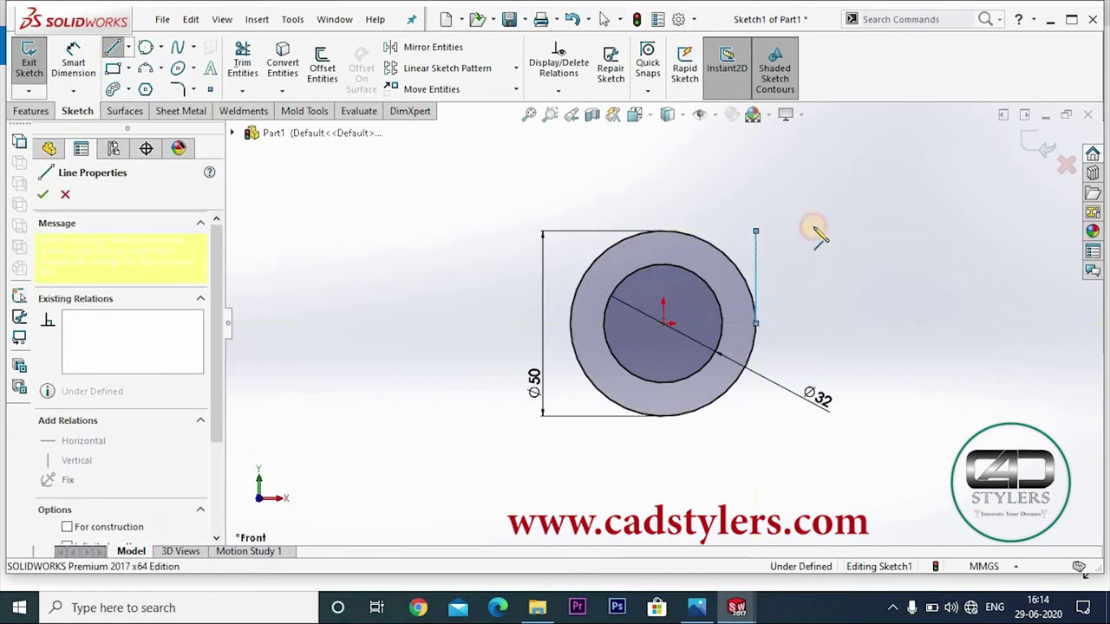
click(853, 230)
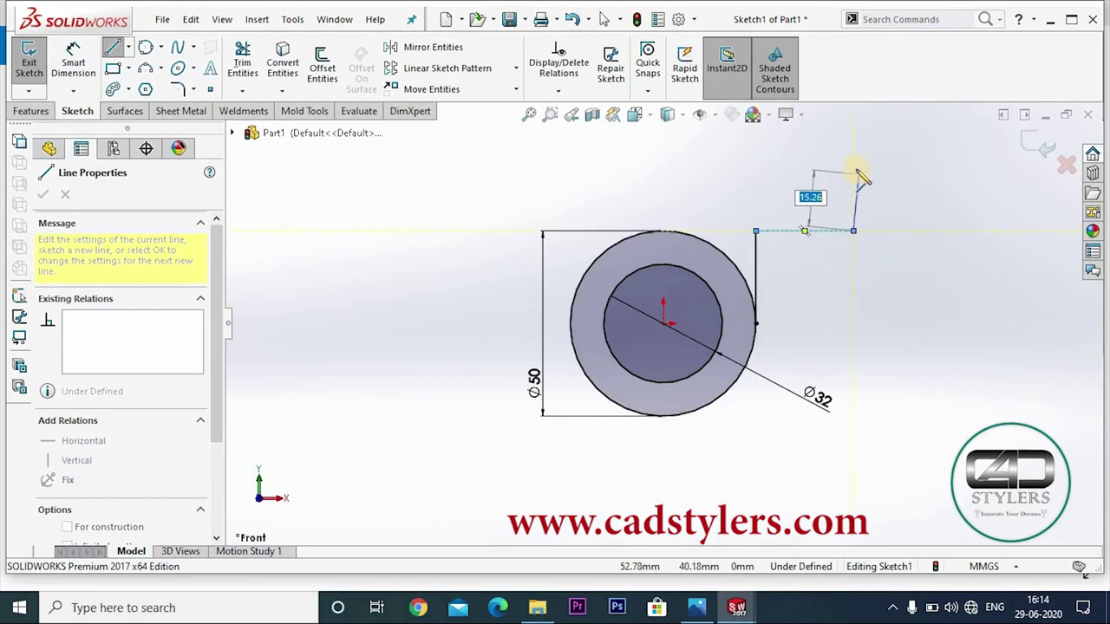
click(853, 166)
click(917, 167)
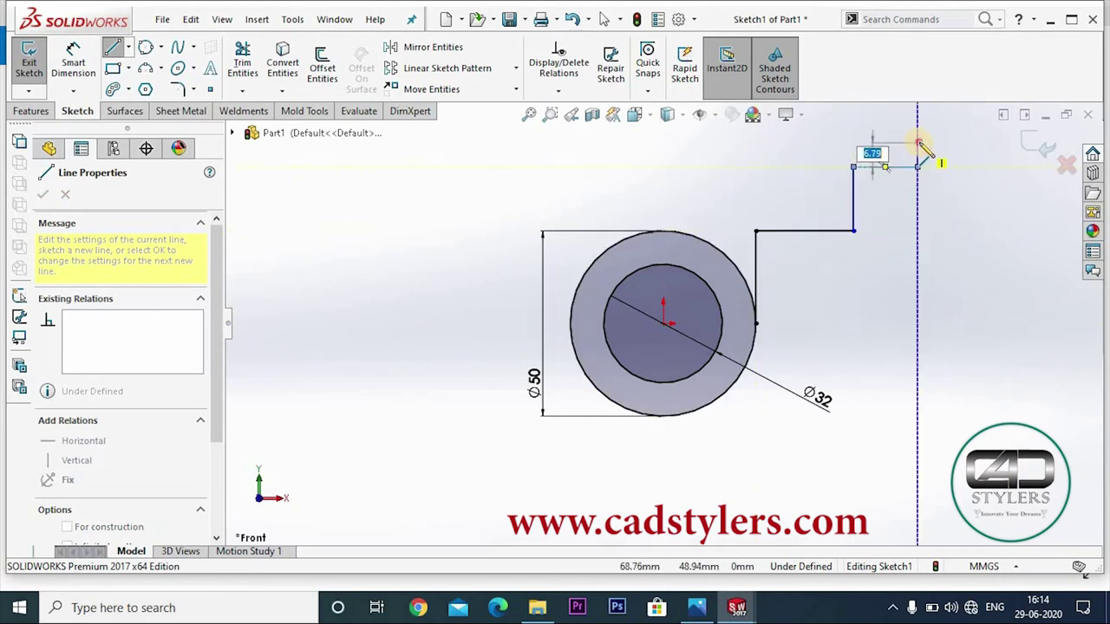
click(826, 142)
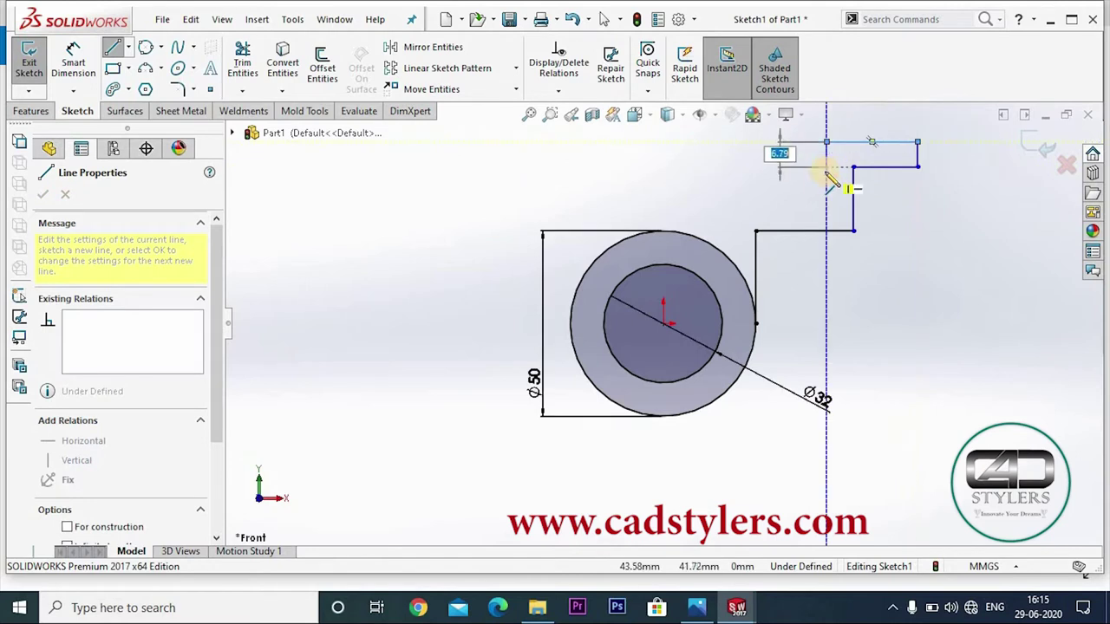
click(826, 198)
click(716, 199)
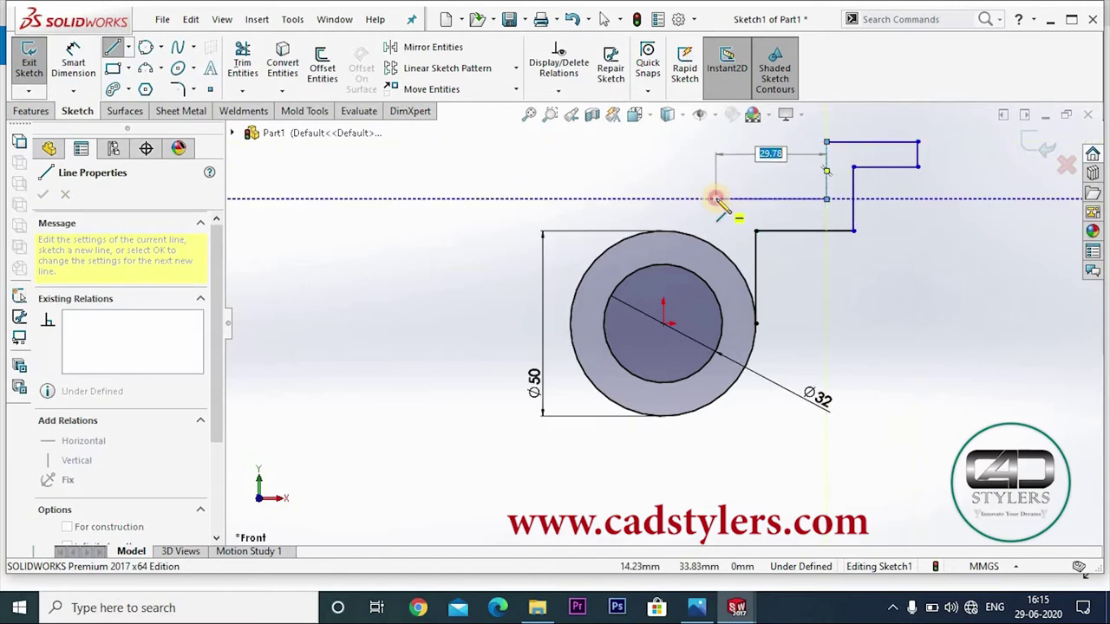
right_click(718, 199)
click(743, 210)
click(73, 61)
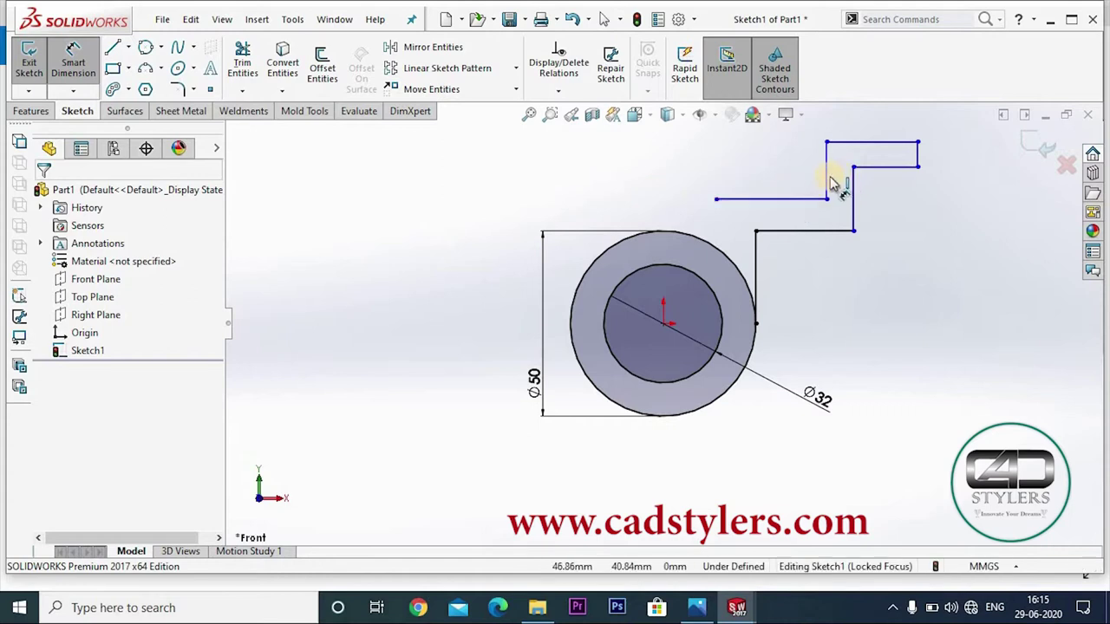
Dimension the vertical step to 25 and the top line to 60 above the circle centre
click(857, 182)
click(936, 165)
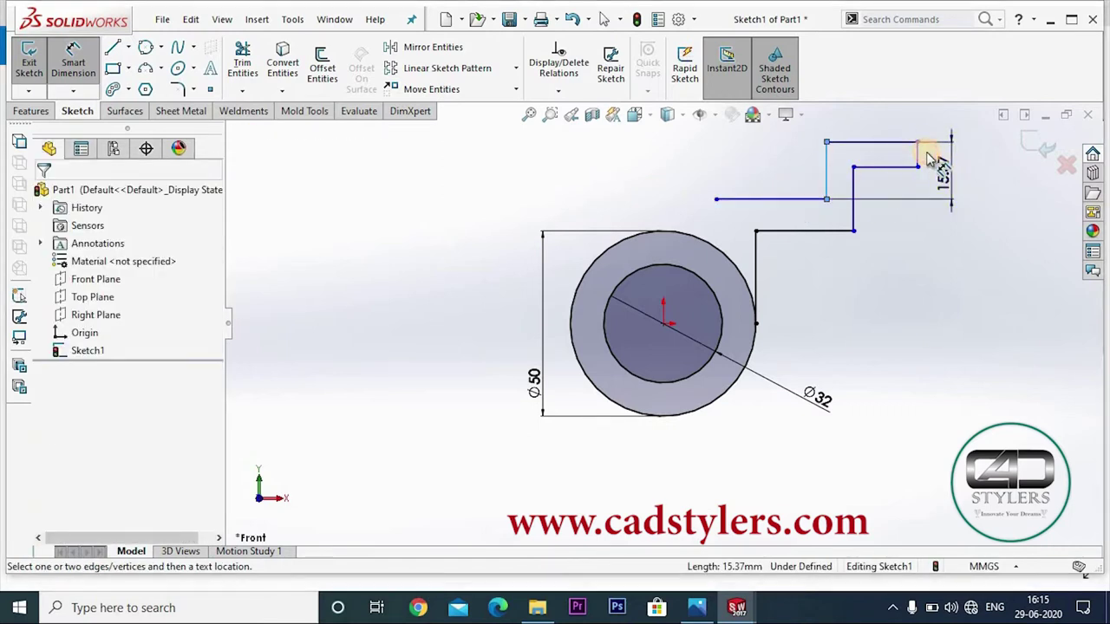
text(25)
key(Return)
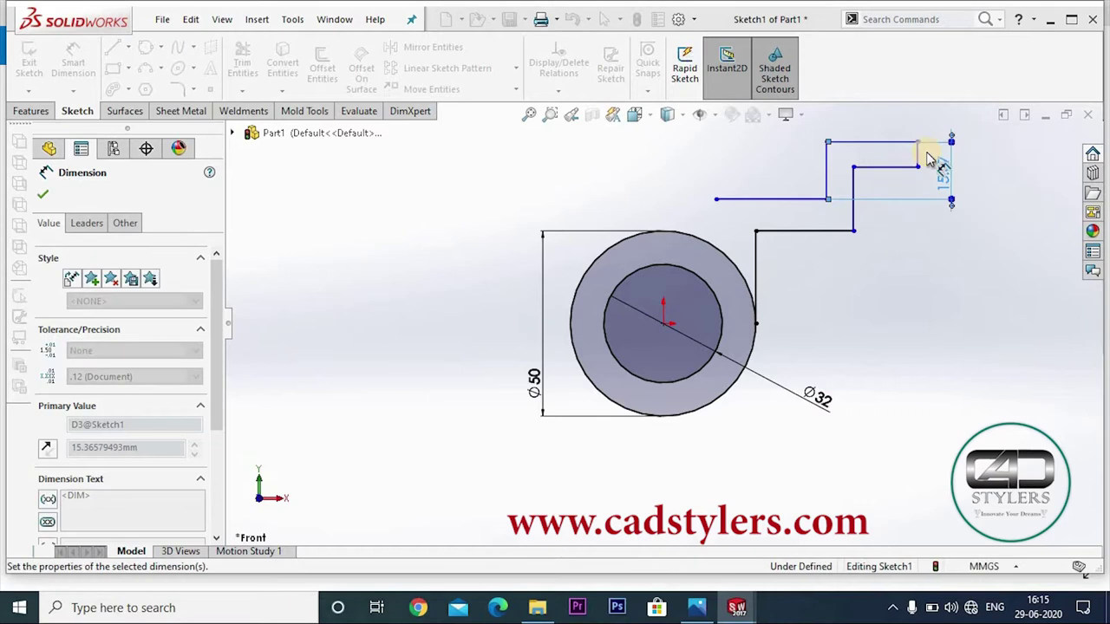
click(664, 324)
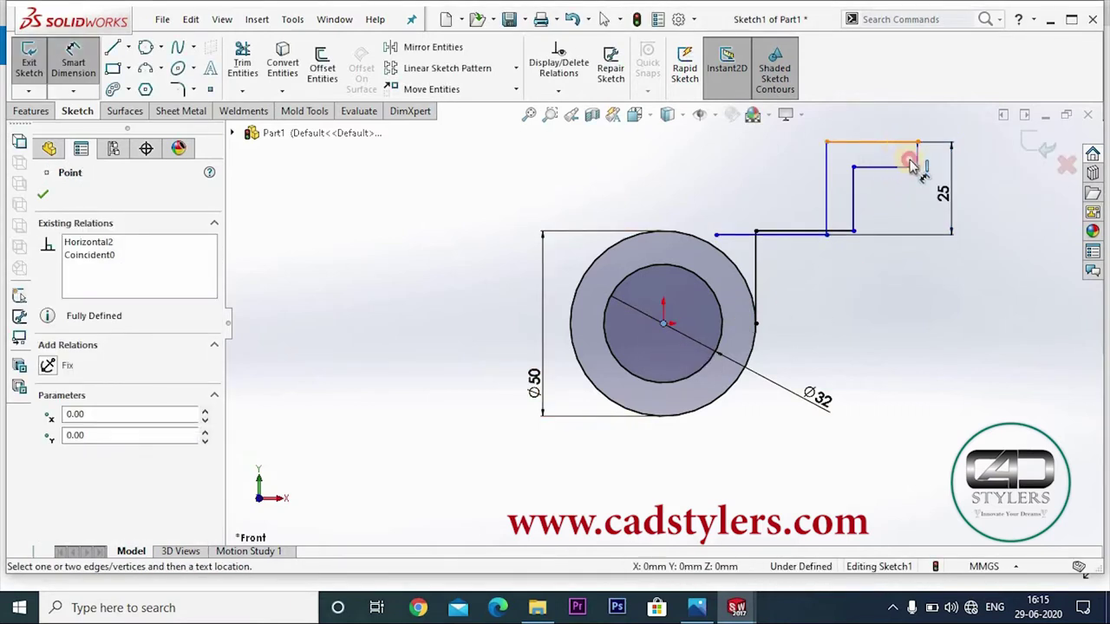
click(908, 161)
click(978, 250)
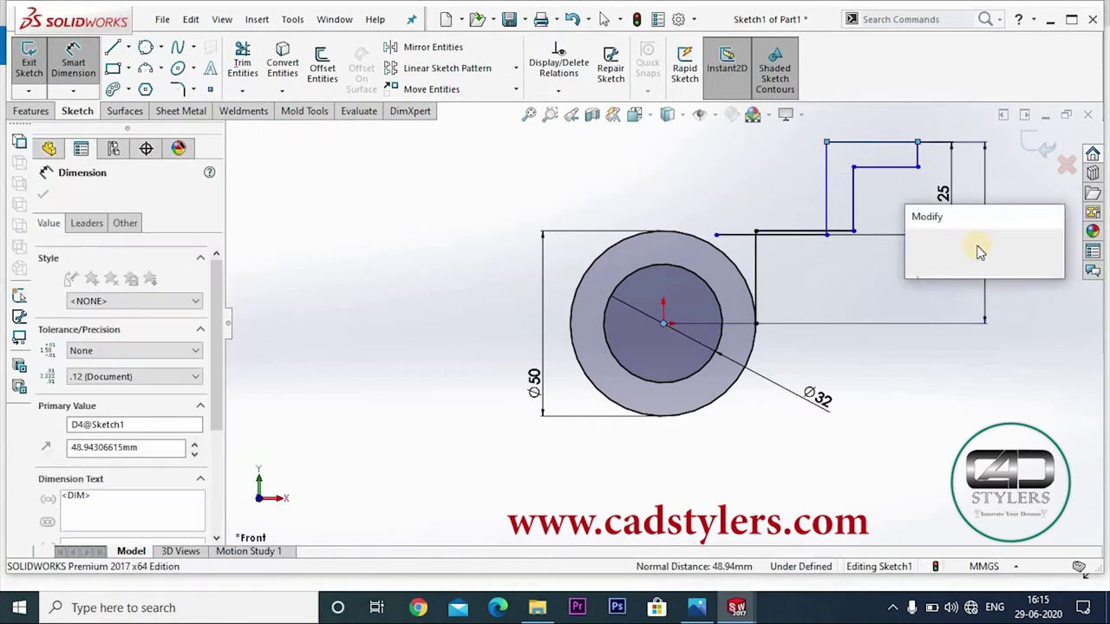
text(60)
key(Return)
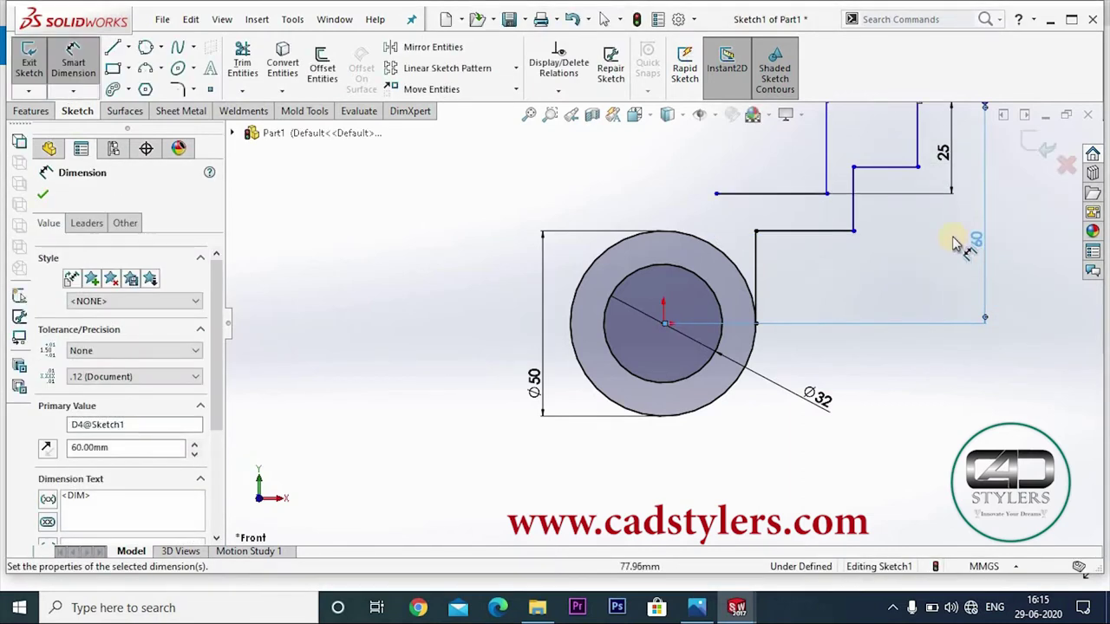
Give the short vertical step a height of 10, correcting a mistyped value
scroll(803, 291, up, 2)
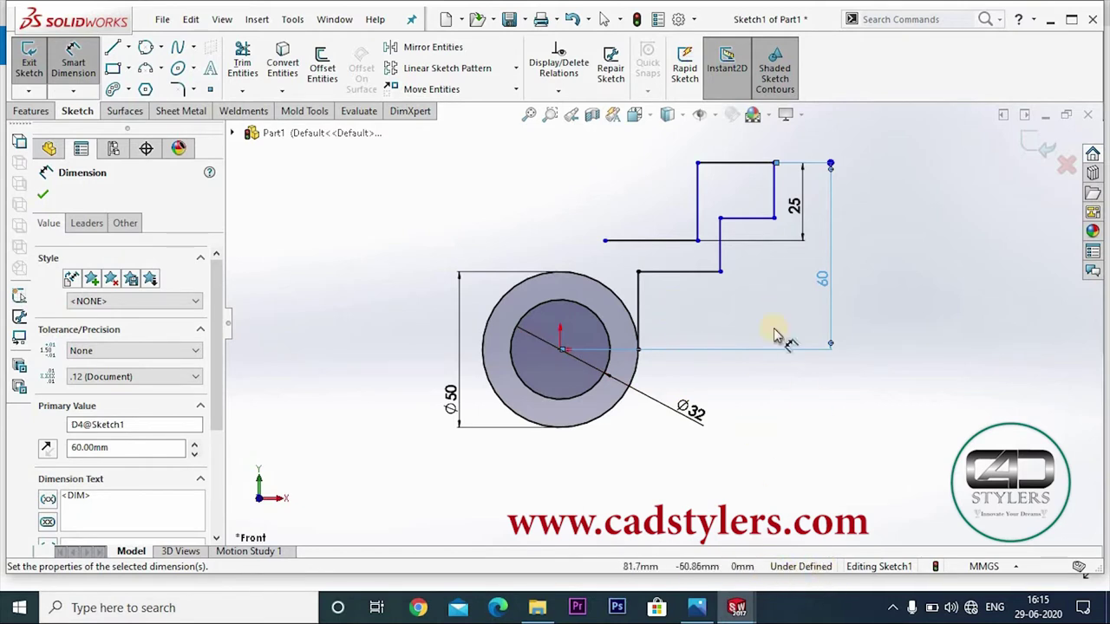
click(774, 195)
click(858, 199)
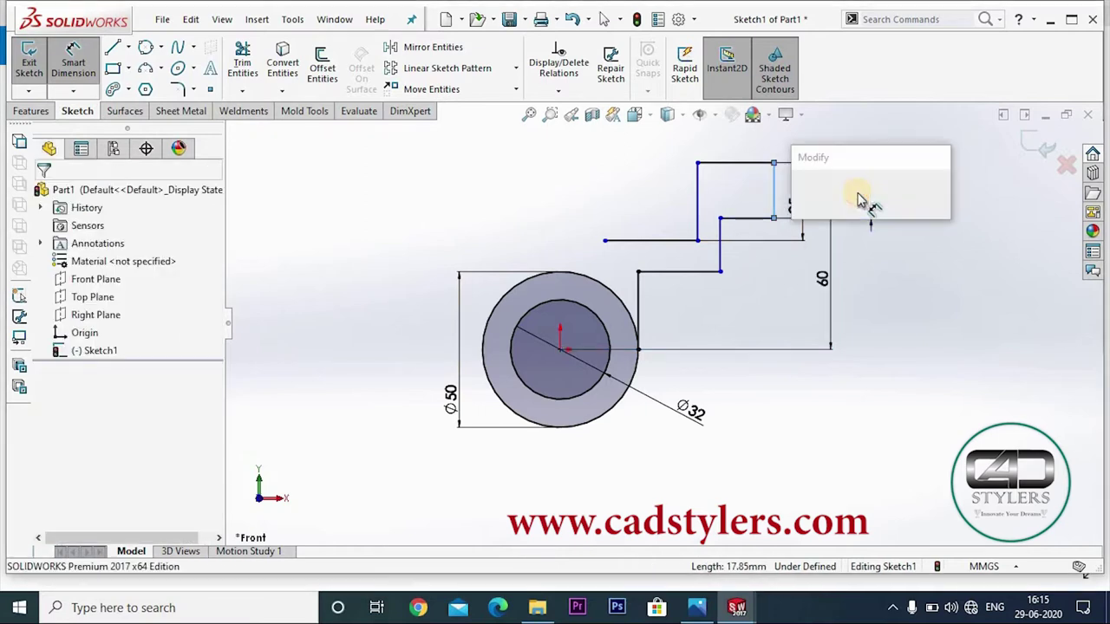
text(1.00mm)
key(Return)
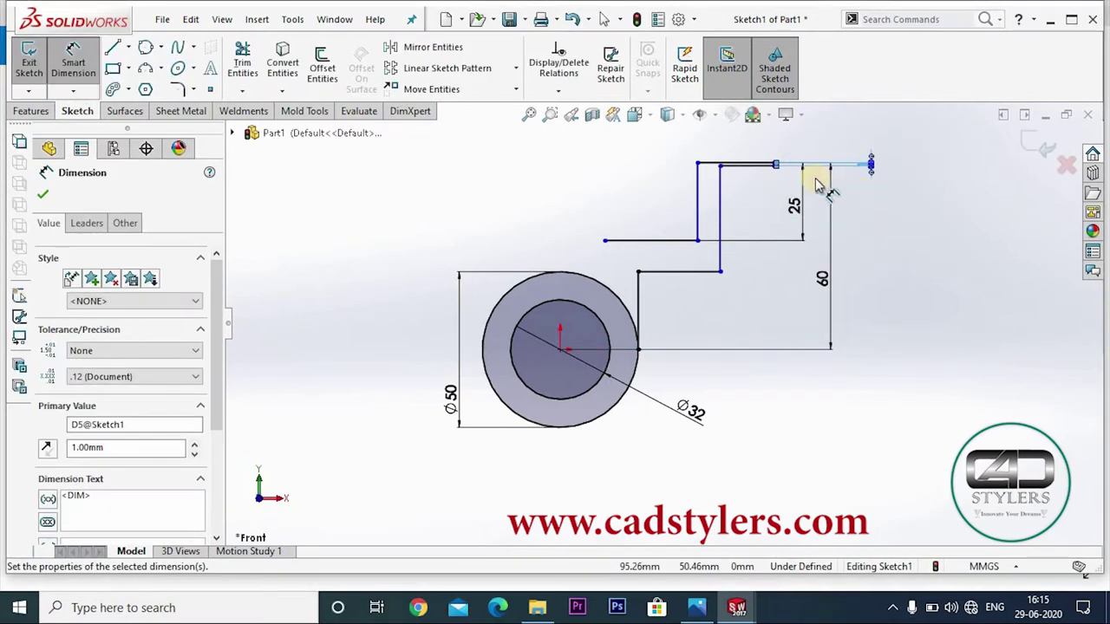
scroll(856, 182, down, 2)
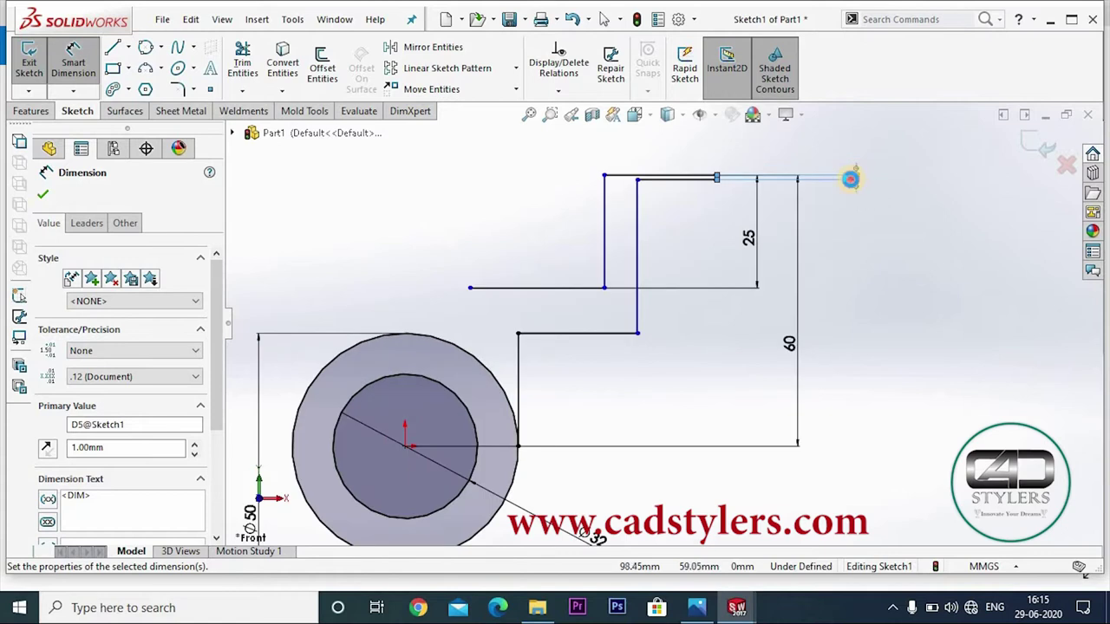
double_click(849, 179)
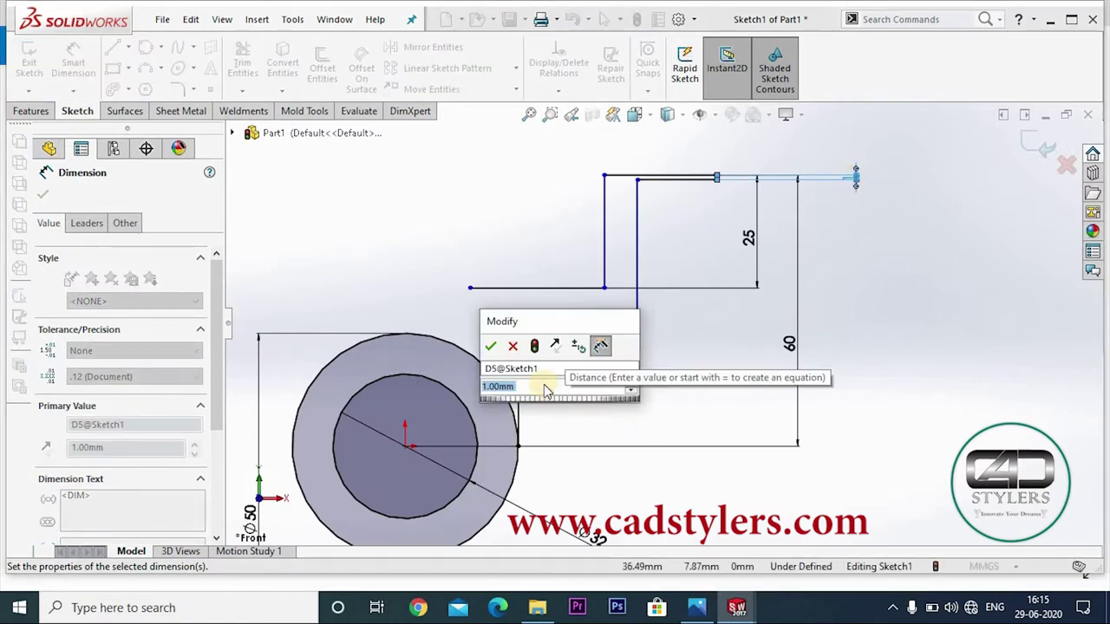
text(10)
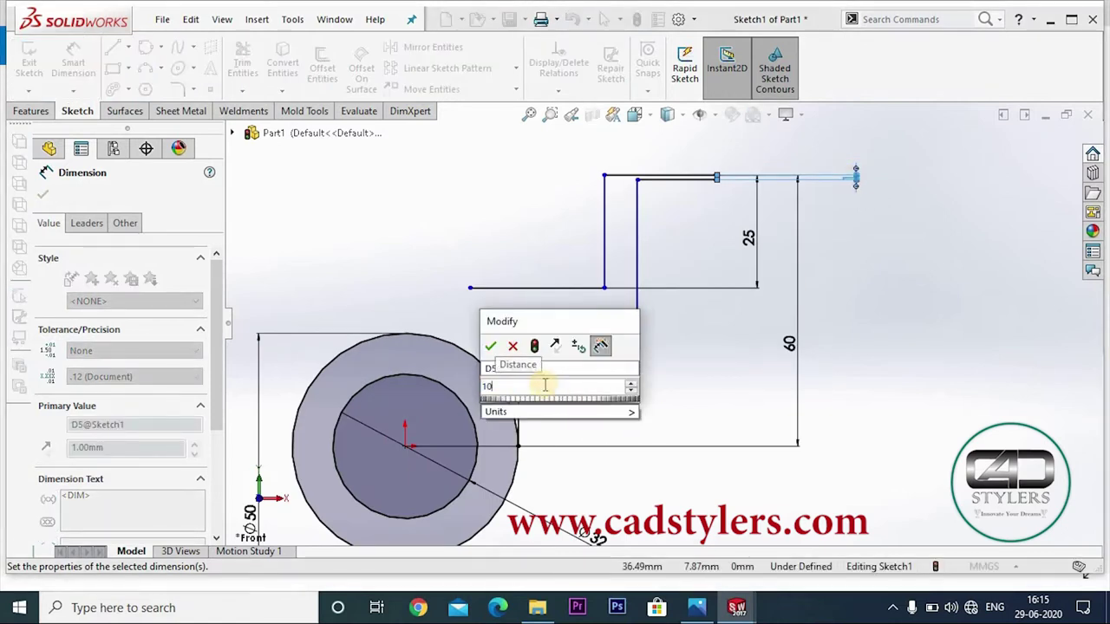
text(.)
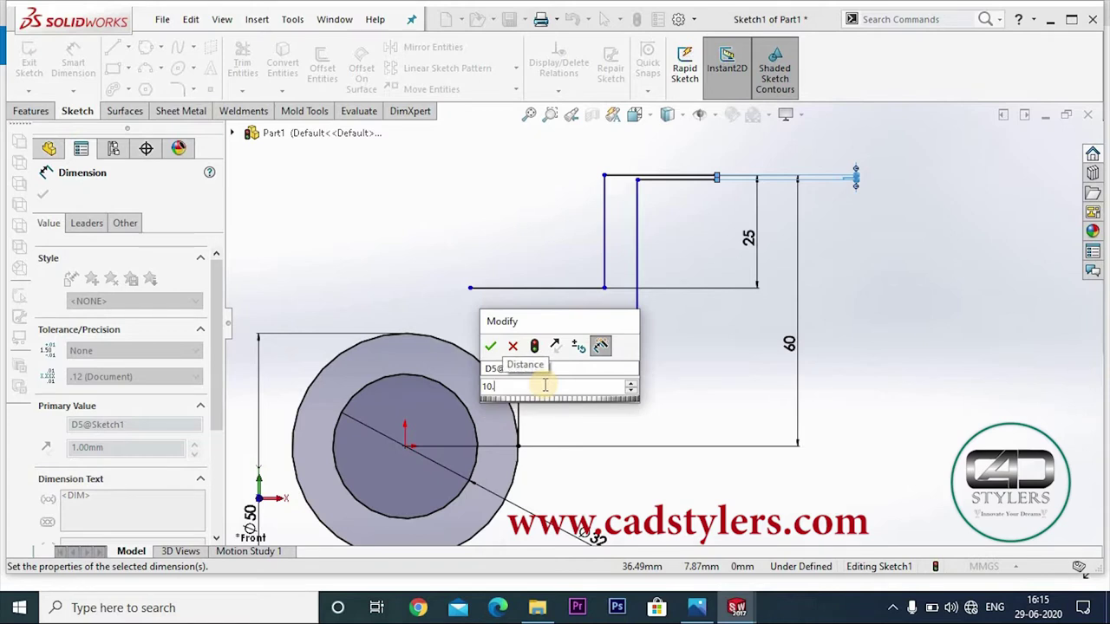
text(0)
key(Return)
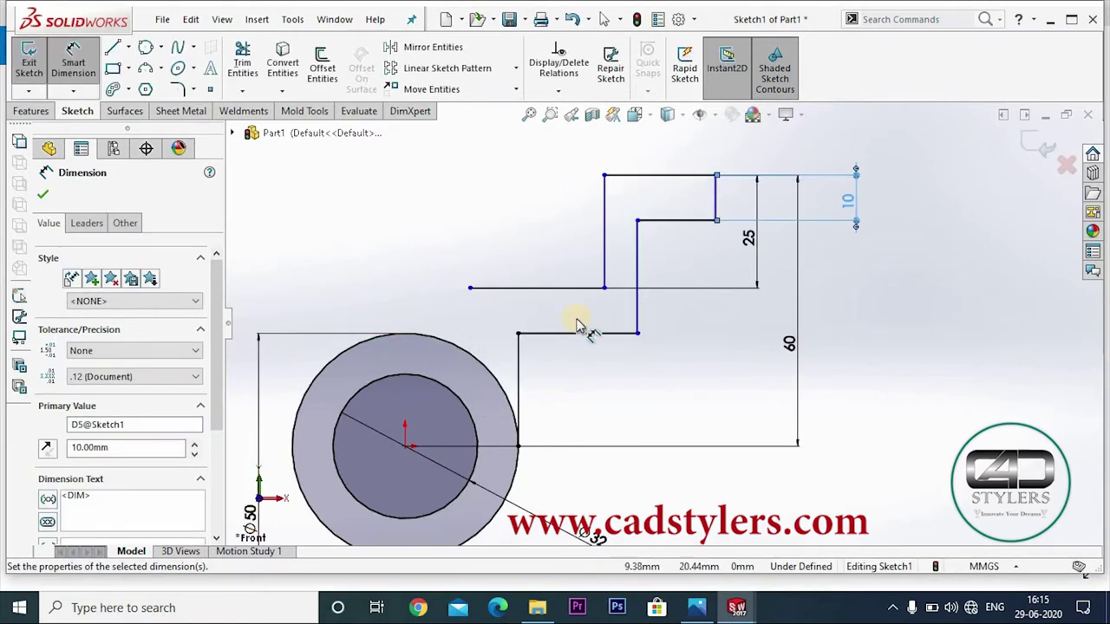
key(f)
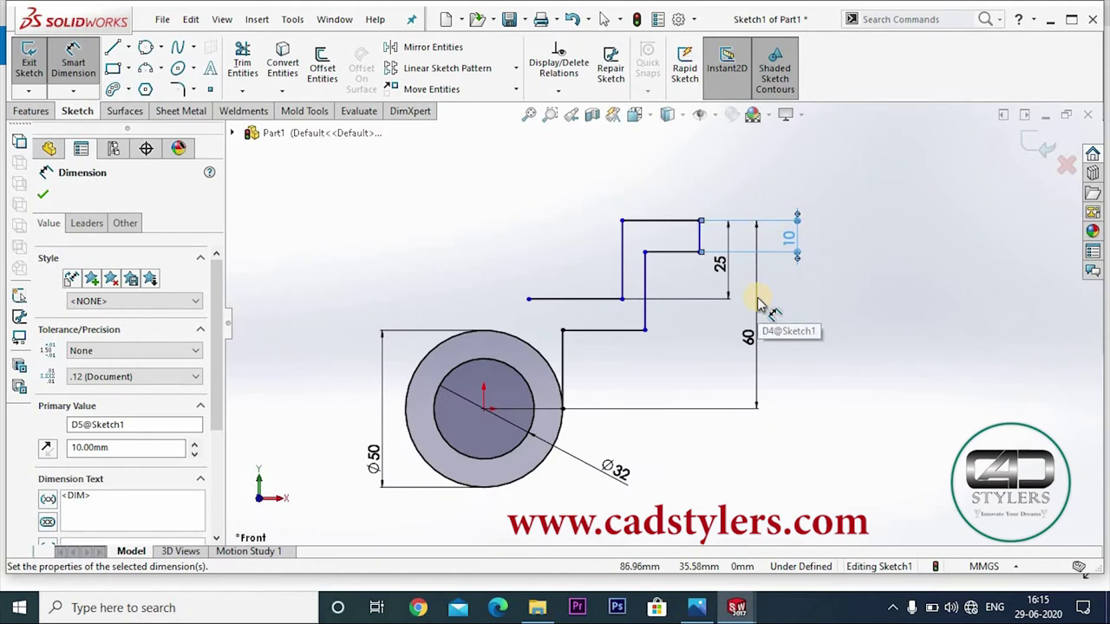
Discard a redundant extra dimension and move the 25 dimension to the right of the sketch
click(594, 300)
click(607, 329)
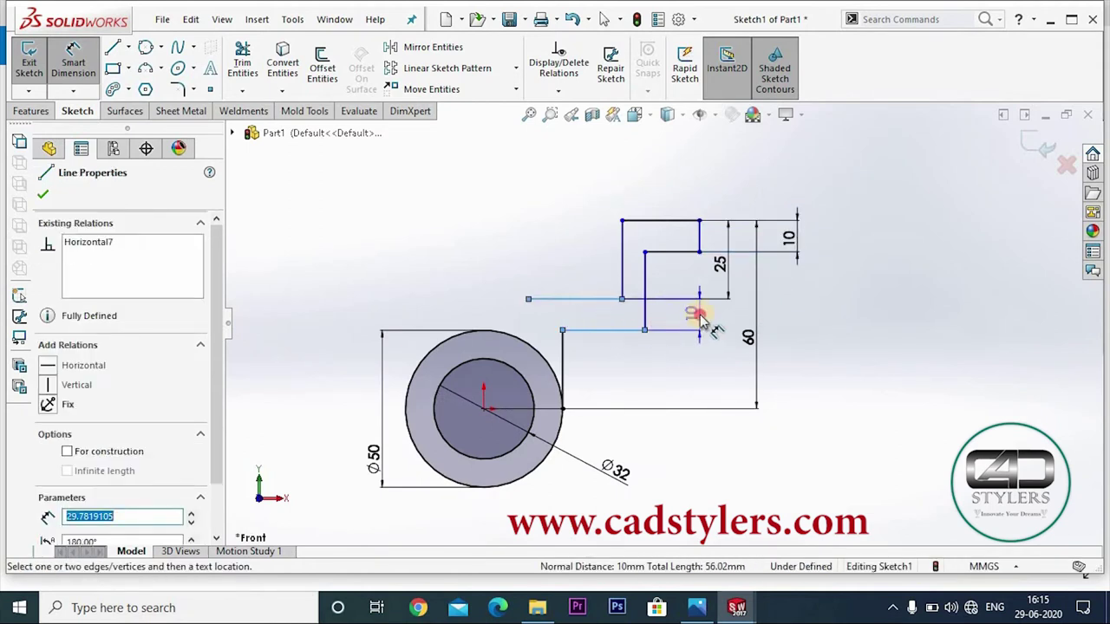
click(702, 322)
click(691, 260)
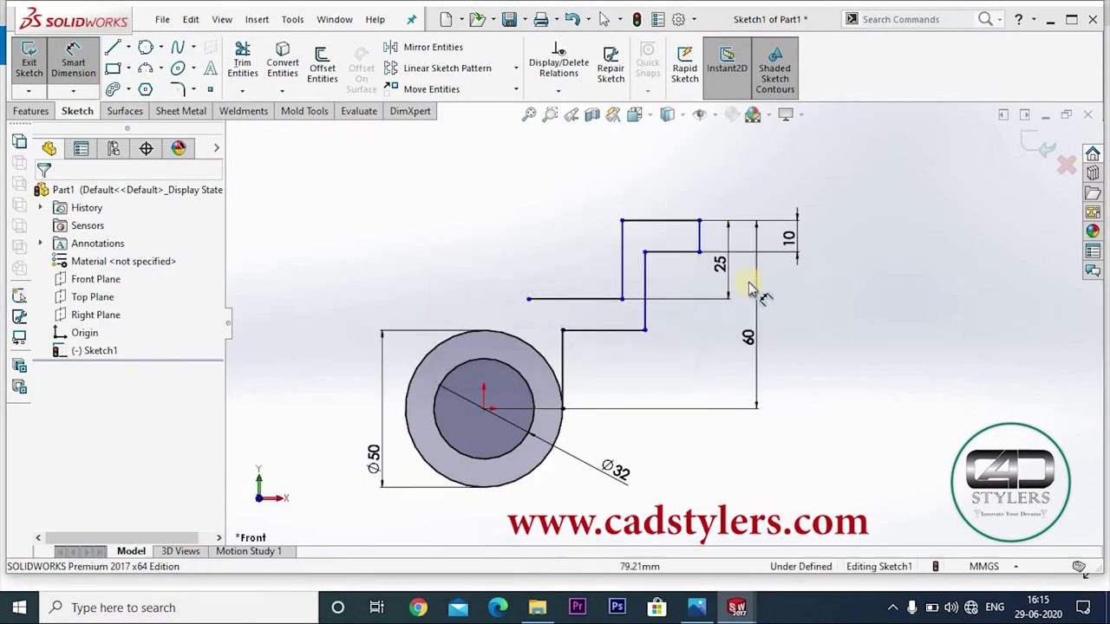
scroll(745, 338, down, 3)
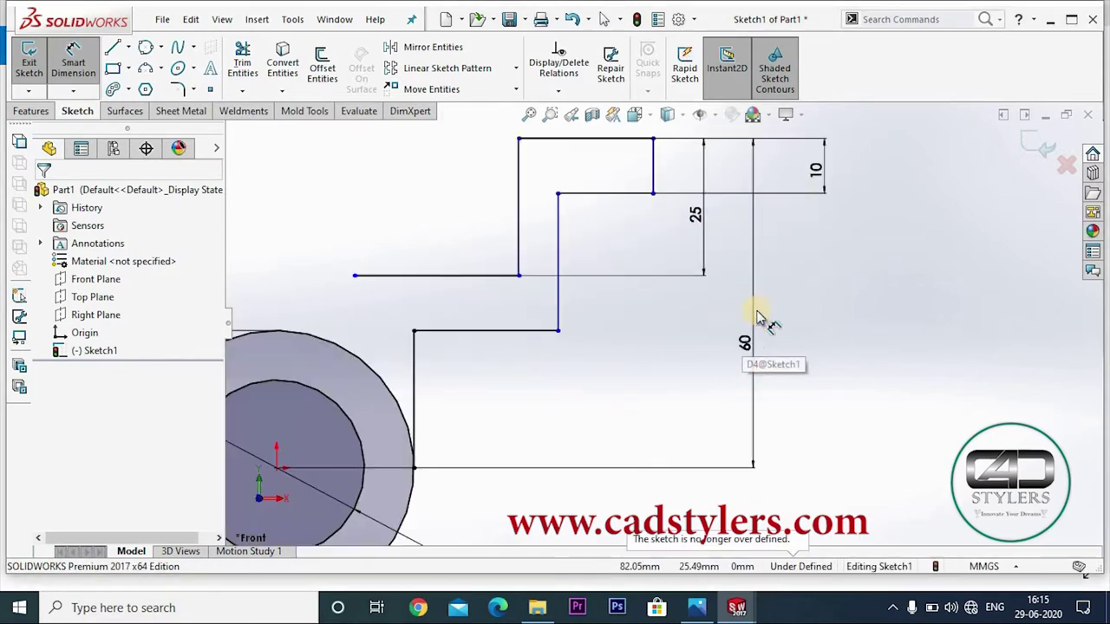
drag(807, 178, 845, 225)
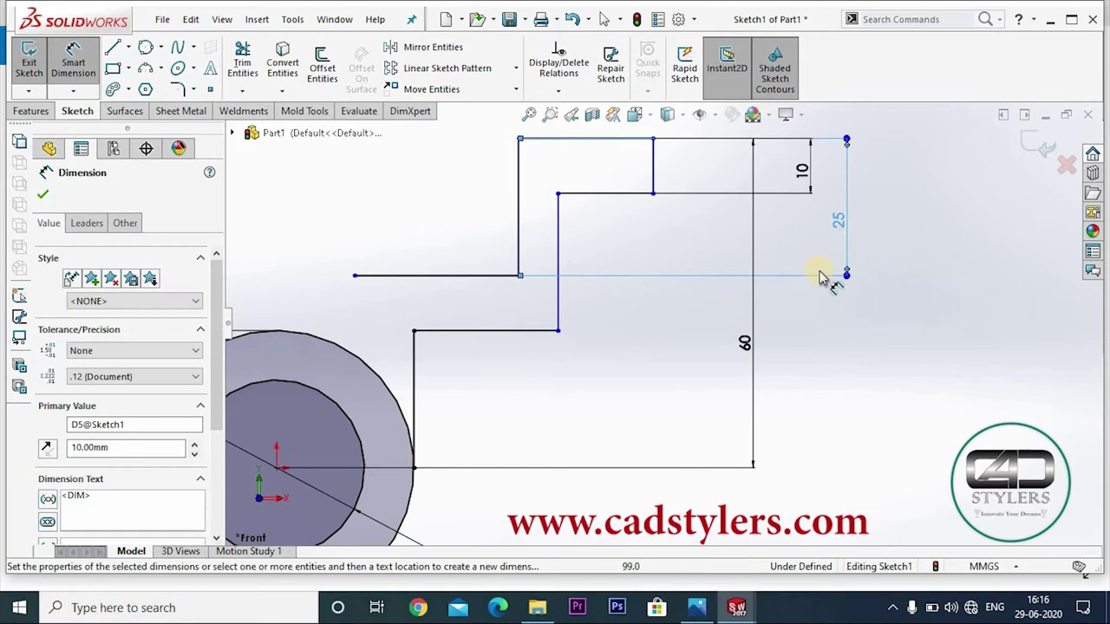
scroll(815, 312, up, 3)
click(763, 356)
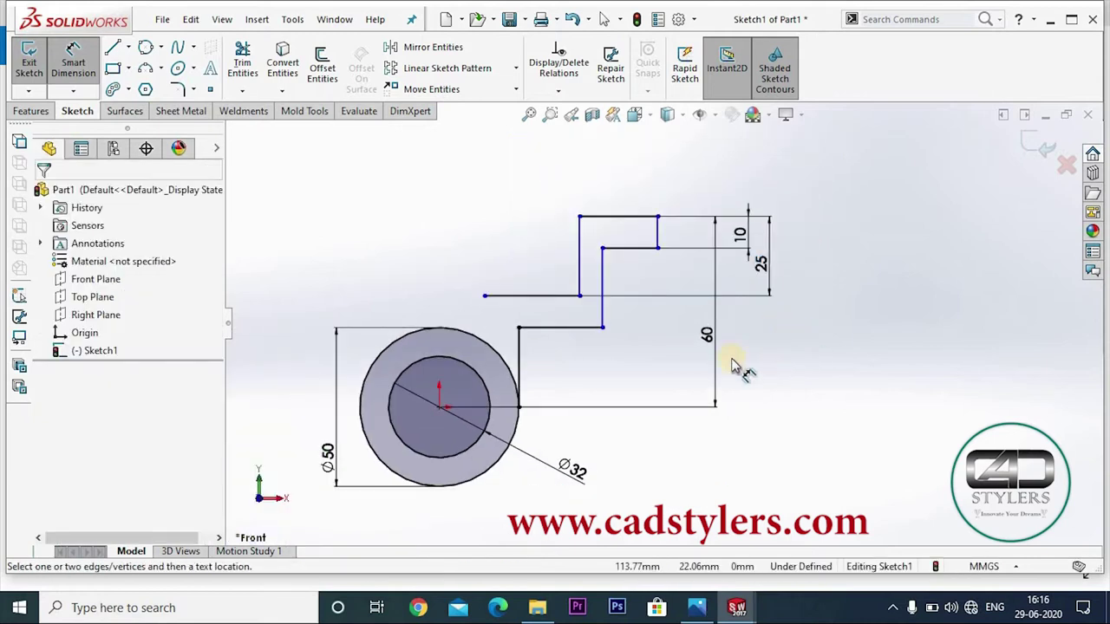
Set the left vertical line 35 mm horizontally from the circle centre, checking the reference drawing
click(440, 407)
click(579, 265)
click(520, 227)
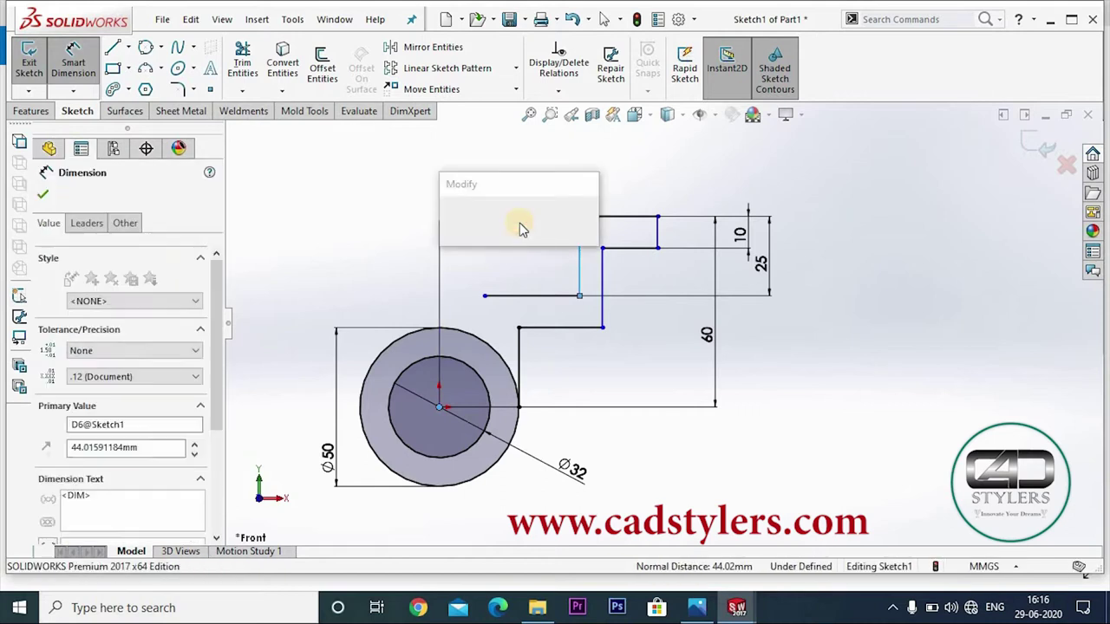
text(35)
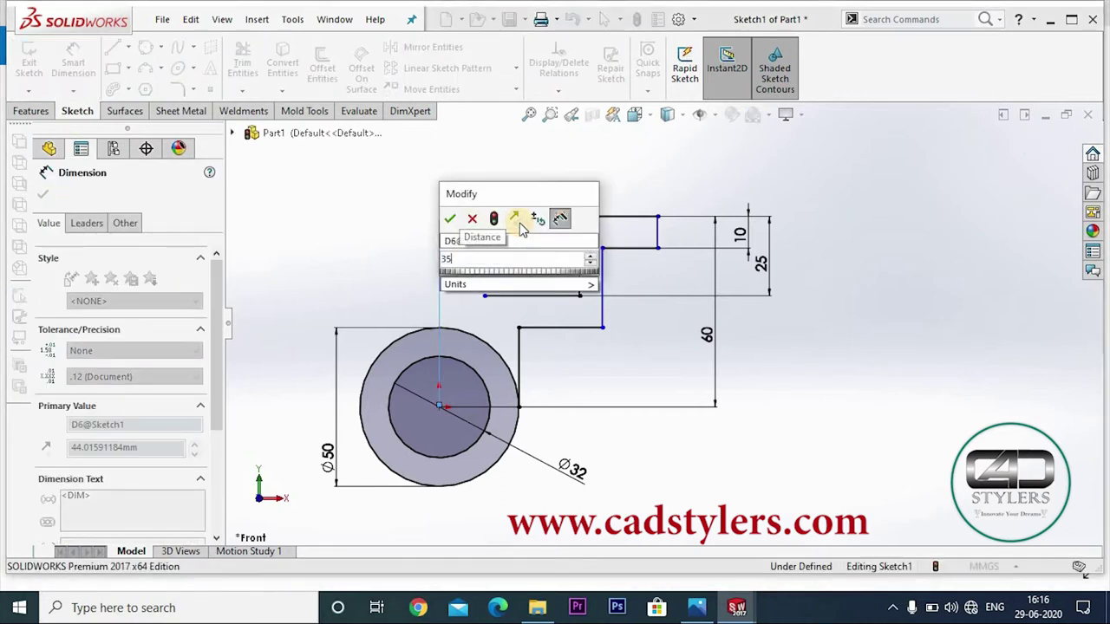
key(Return)
click(698, 607)
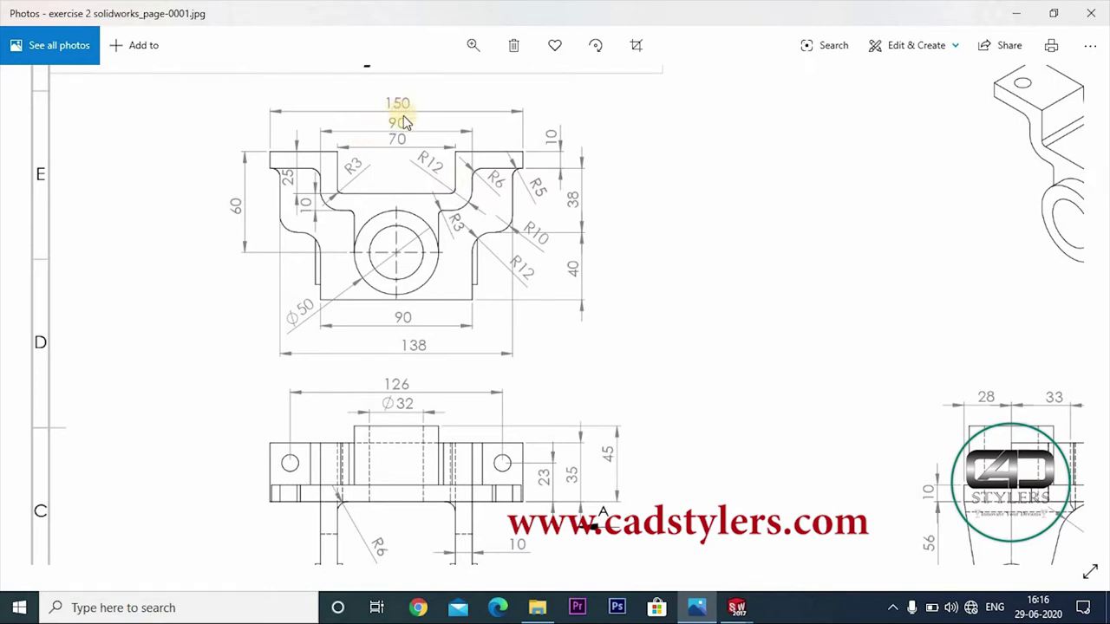
mouse_move(736, 608)
click(824, 529)
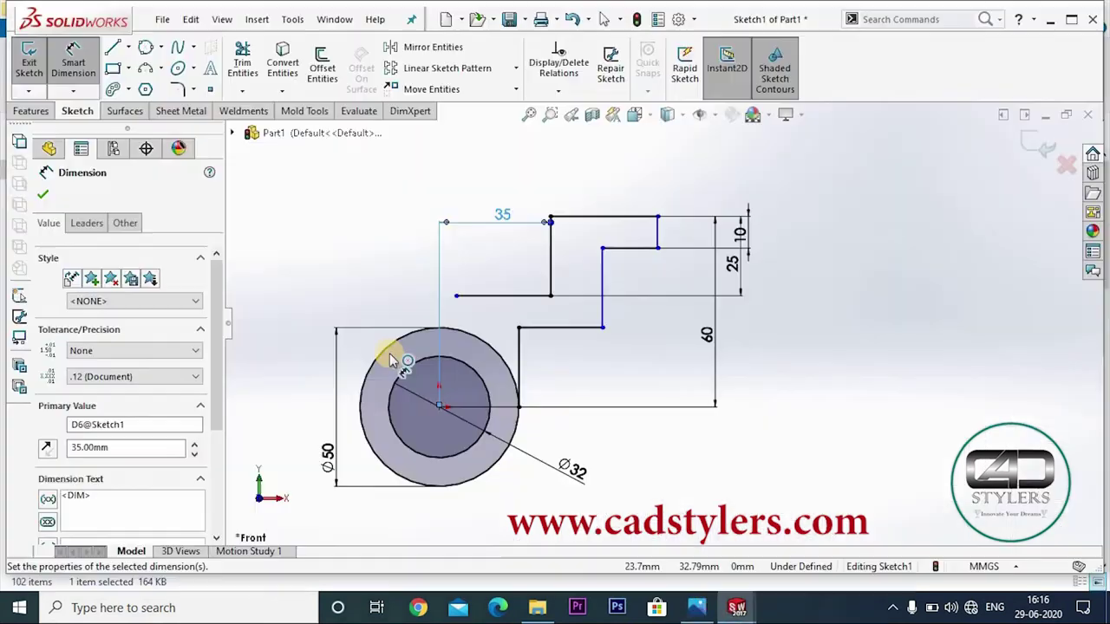
Set the middle and right step lines at 45 and 75 mm from the circle centre
click(601, 279)
drag(601, 279, 440, 413)
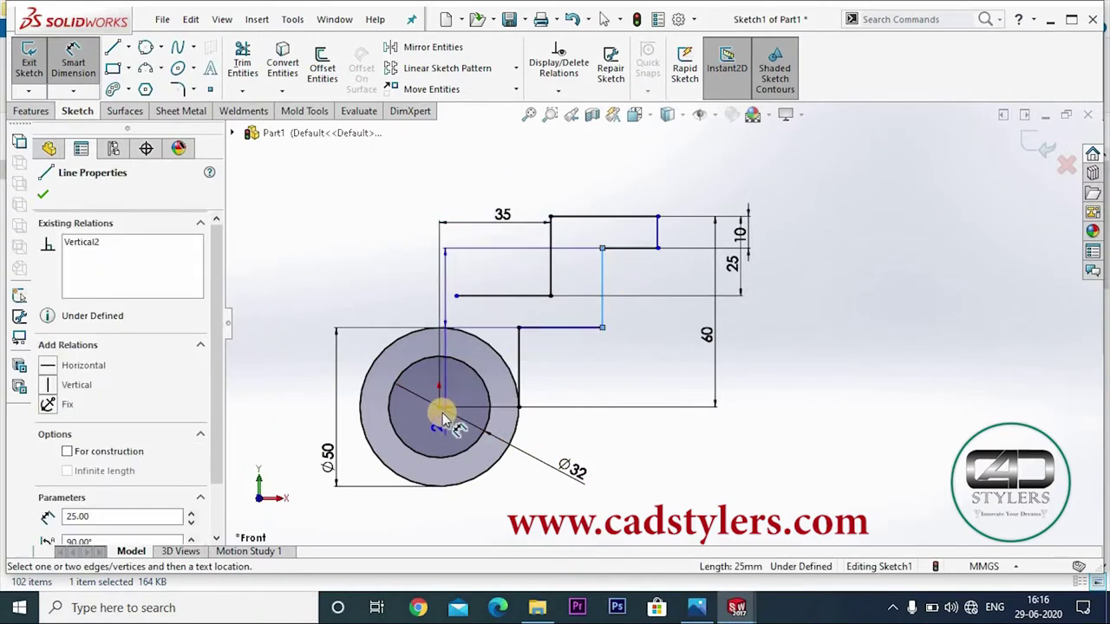
click(518, 194)
text(45)
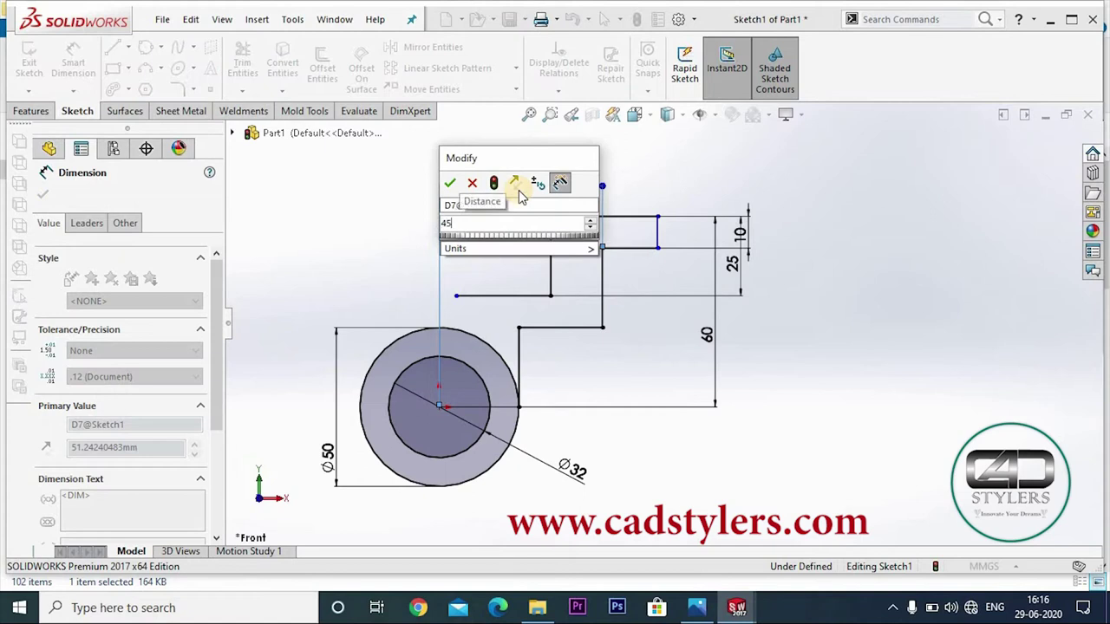
key(Return)
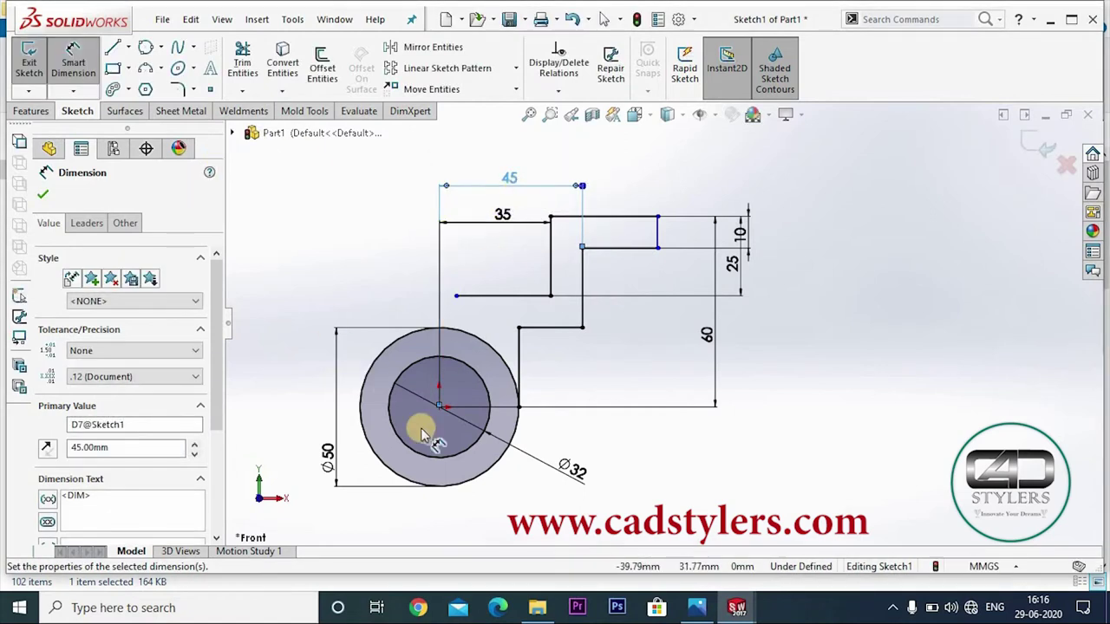
click(439, 405)
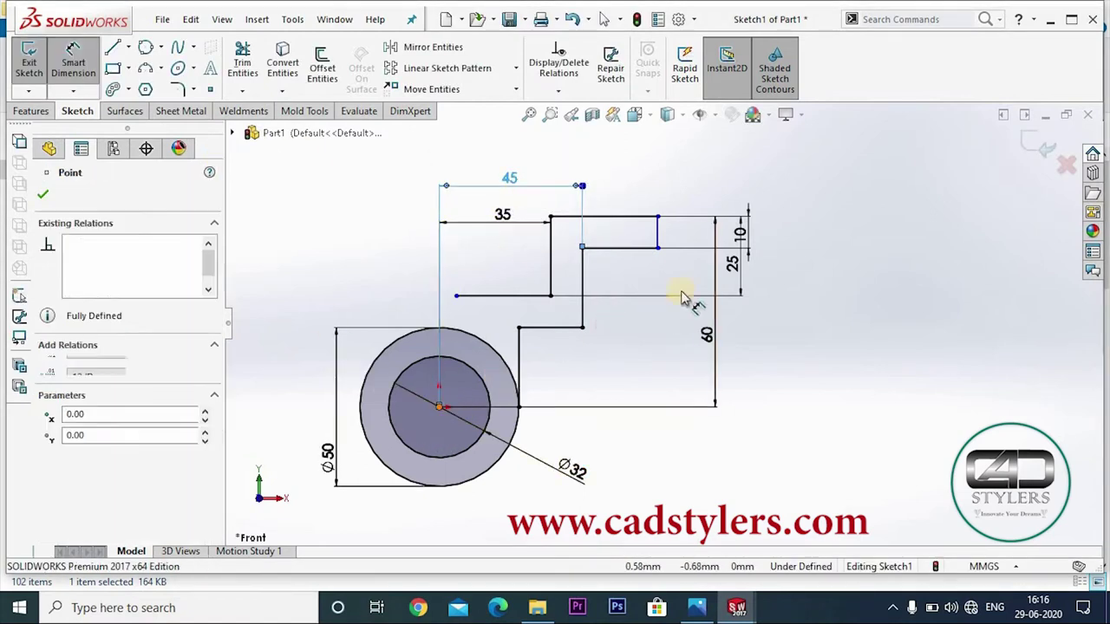
click(658, 236)
click(594, 154)
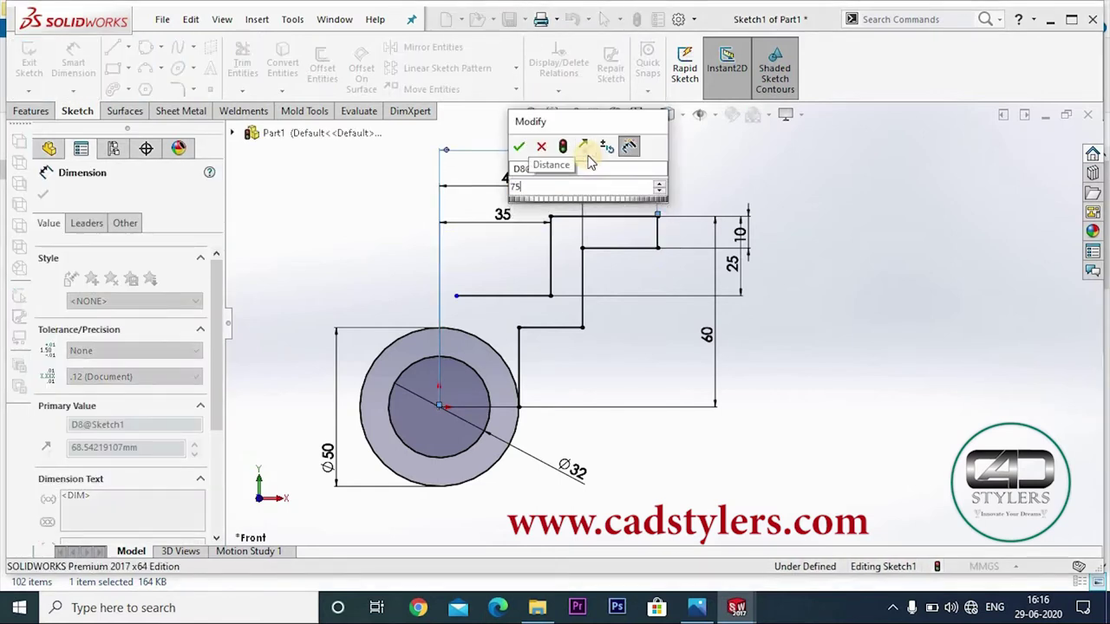
key(Return)
text(75)
key(Return)
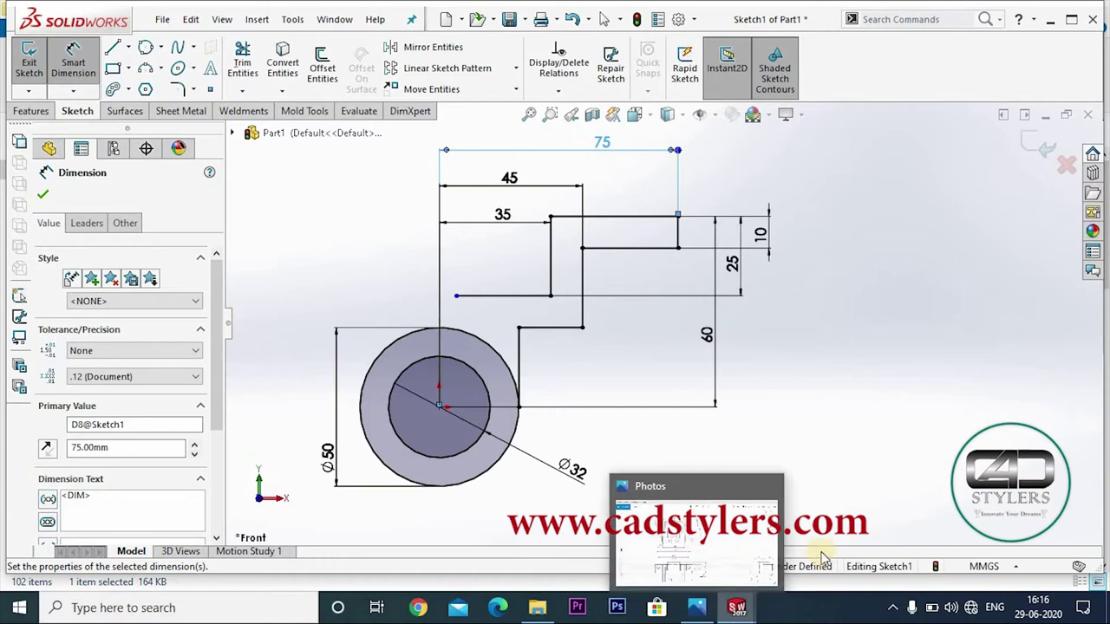
click(793, 439)
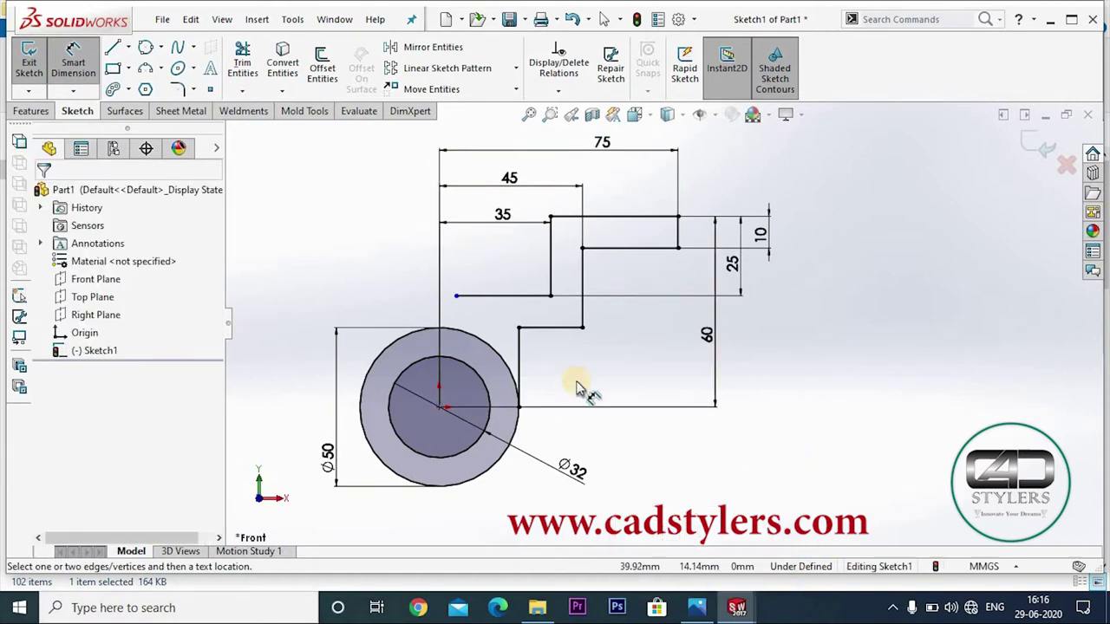
Draw a vertical construction centreline upward from the circle's centre
click(129, 47)
click(135, 71)
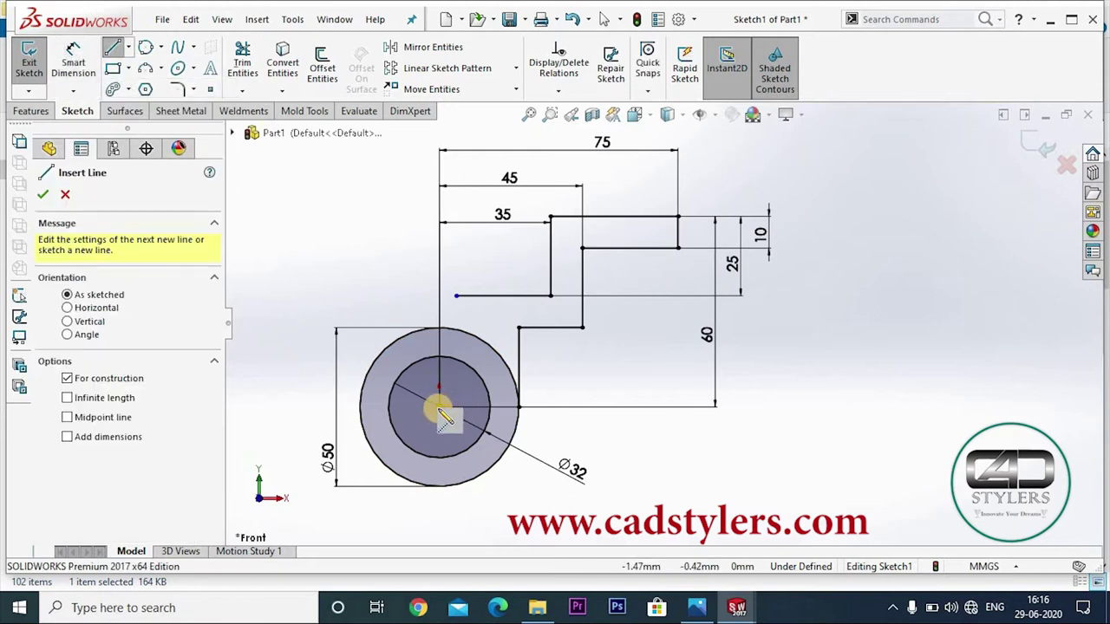
click(441, 203)
click(440, 130)
right_click(439, 130)
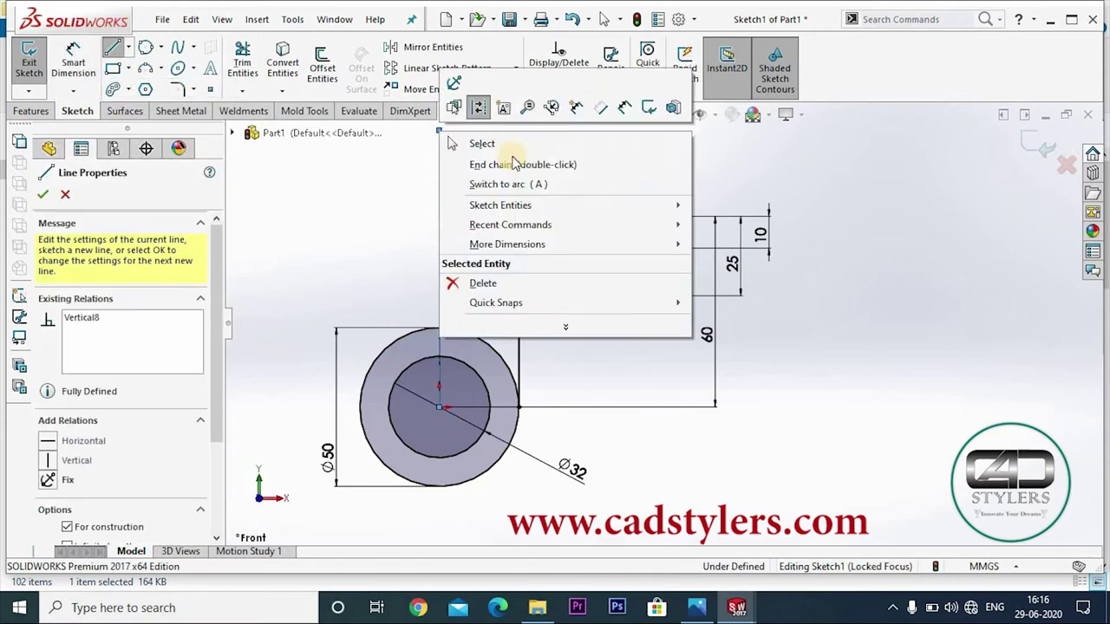
click(482, 144)
Extend the inner horizontal line to meet the centreline, fully defining Sketch1
click(243, 83)
click(260, 129)
click(482, 296)
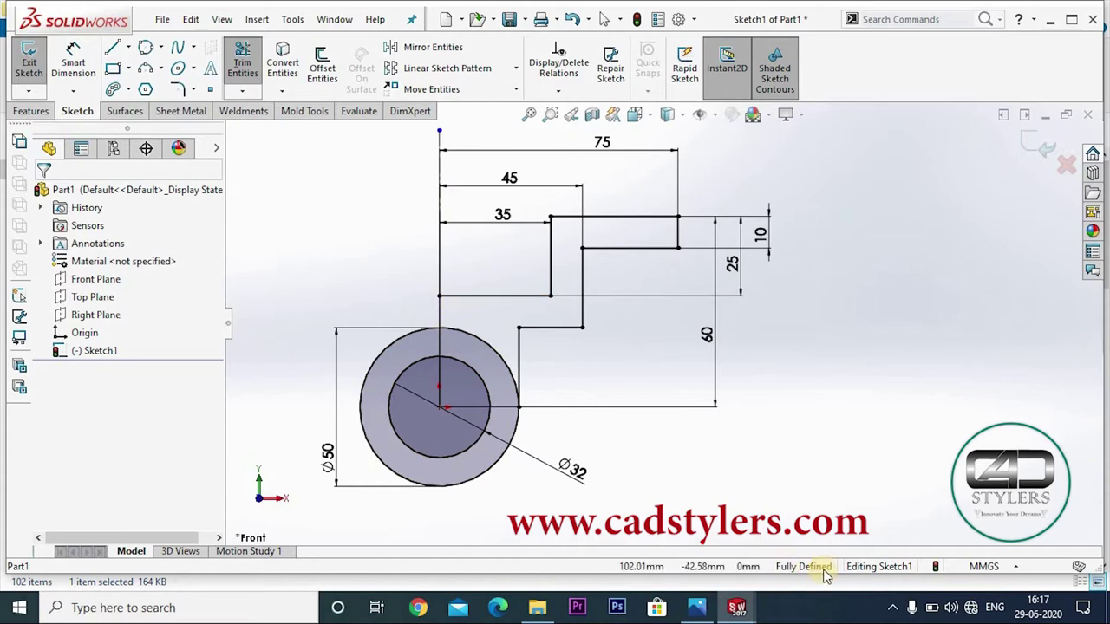
key(z)
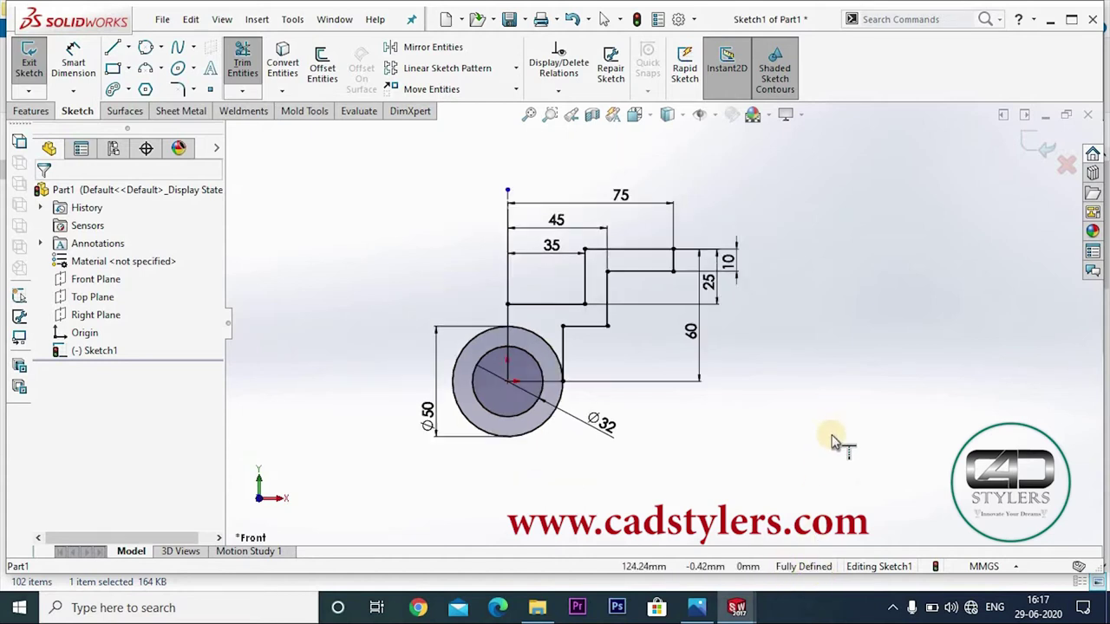
click(608, 327)
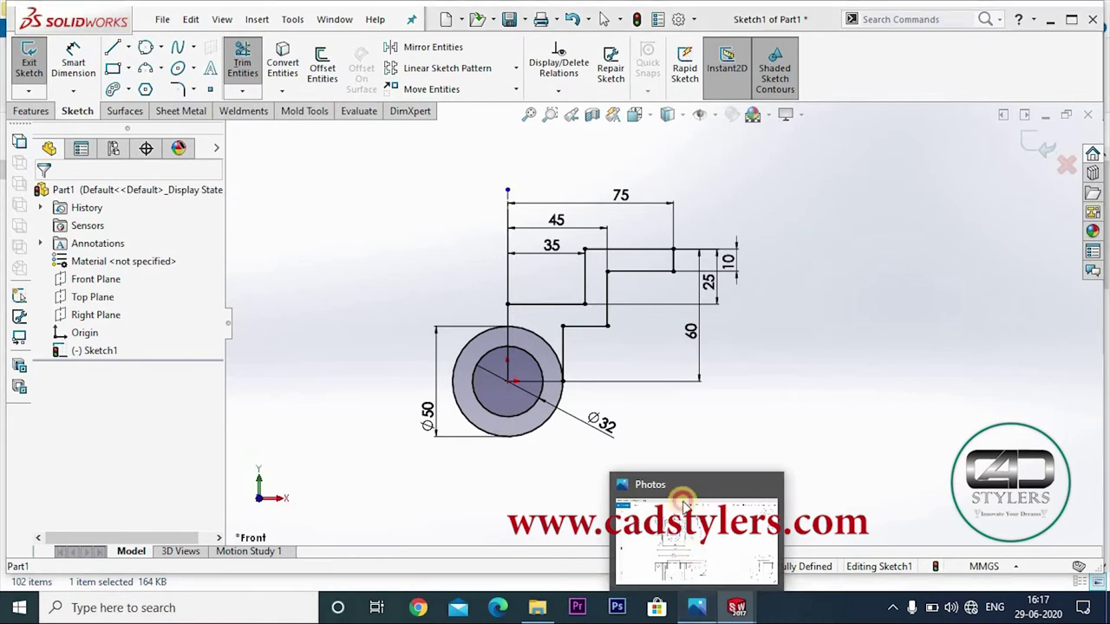
click(696, 607)
scroll(425, 217, up, 3)
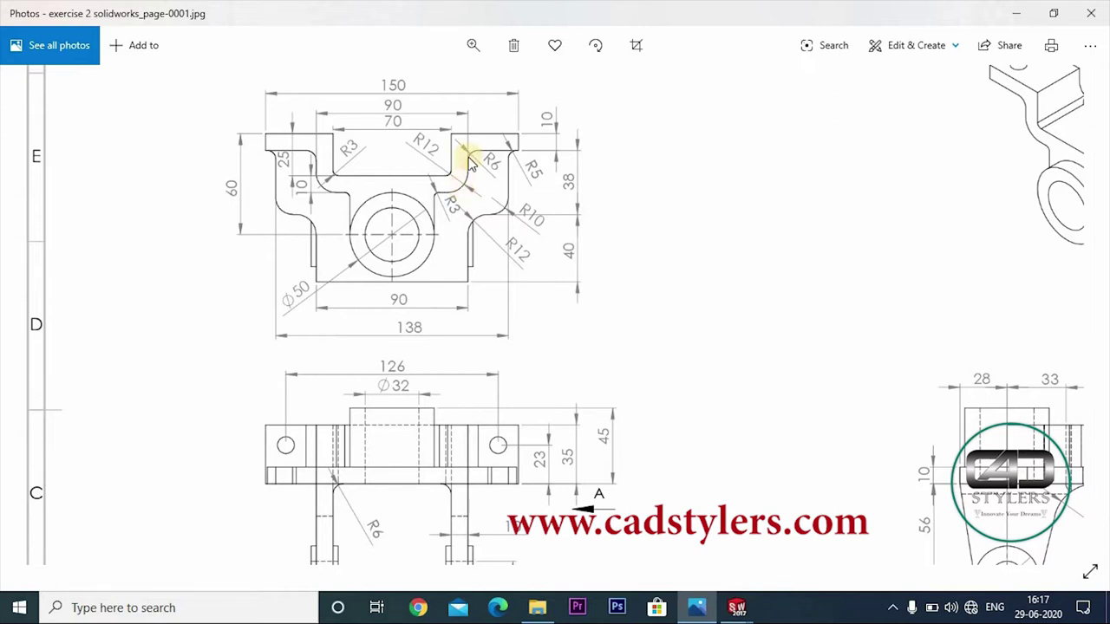
click(696, 607)
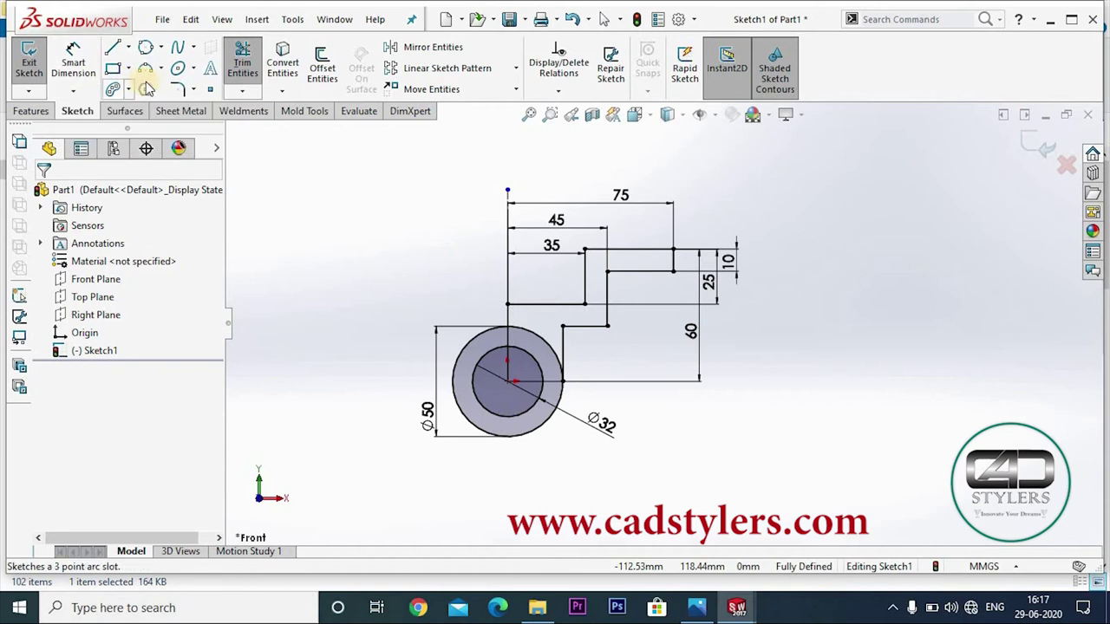
Fillet the lower step corner with R3 and the inner corner with R12
click(177, 91)
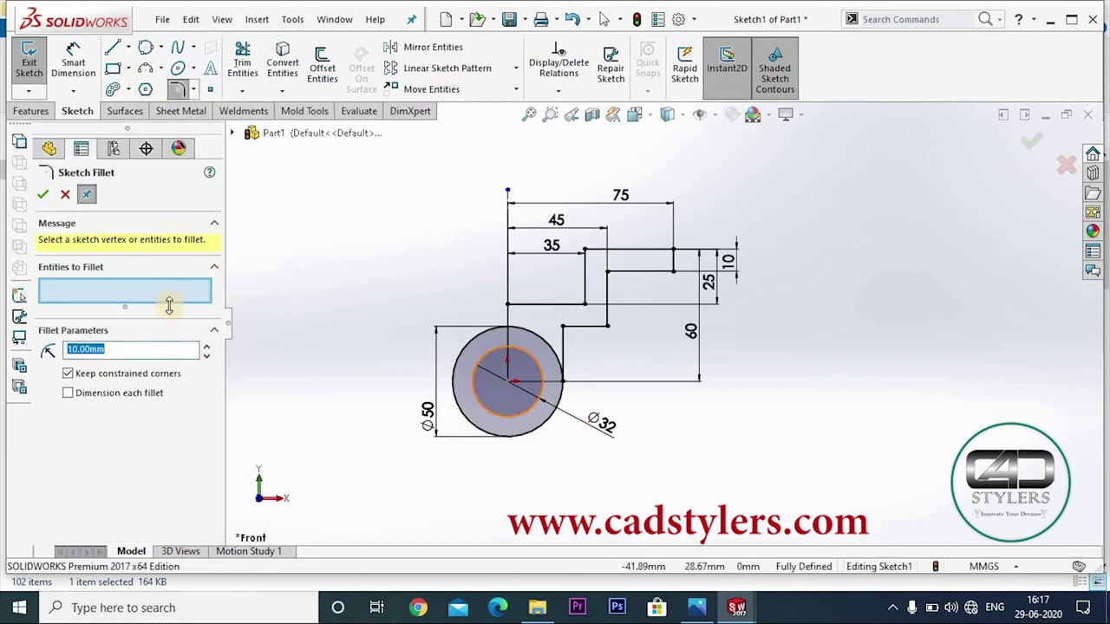
text(3)
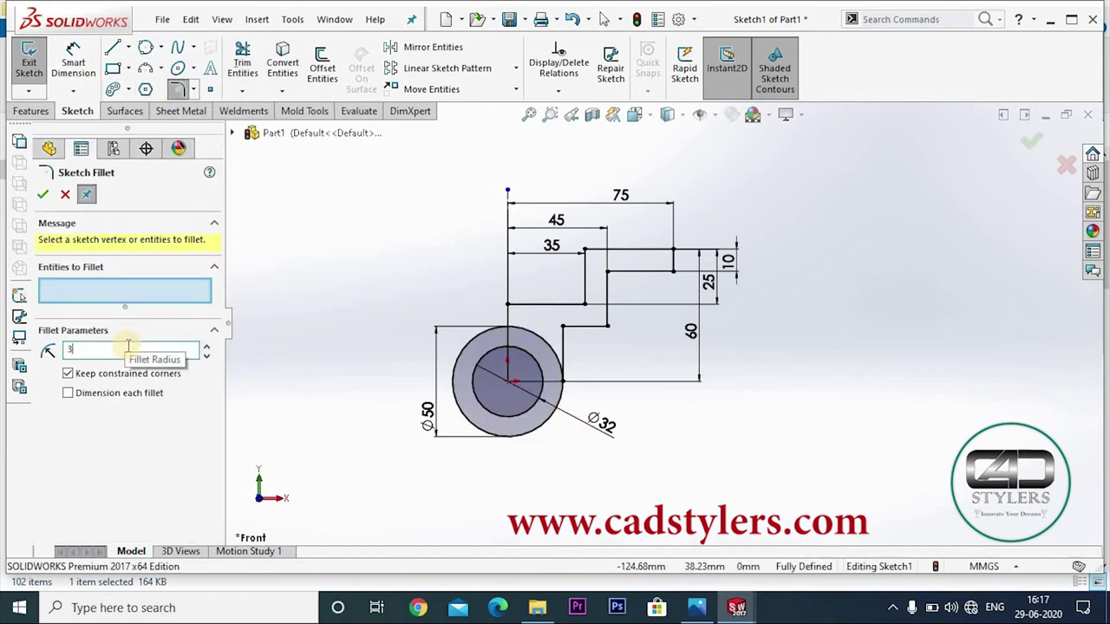
click(563, 328)
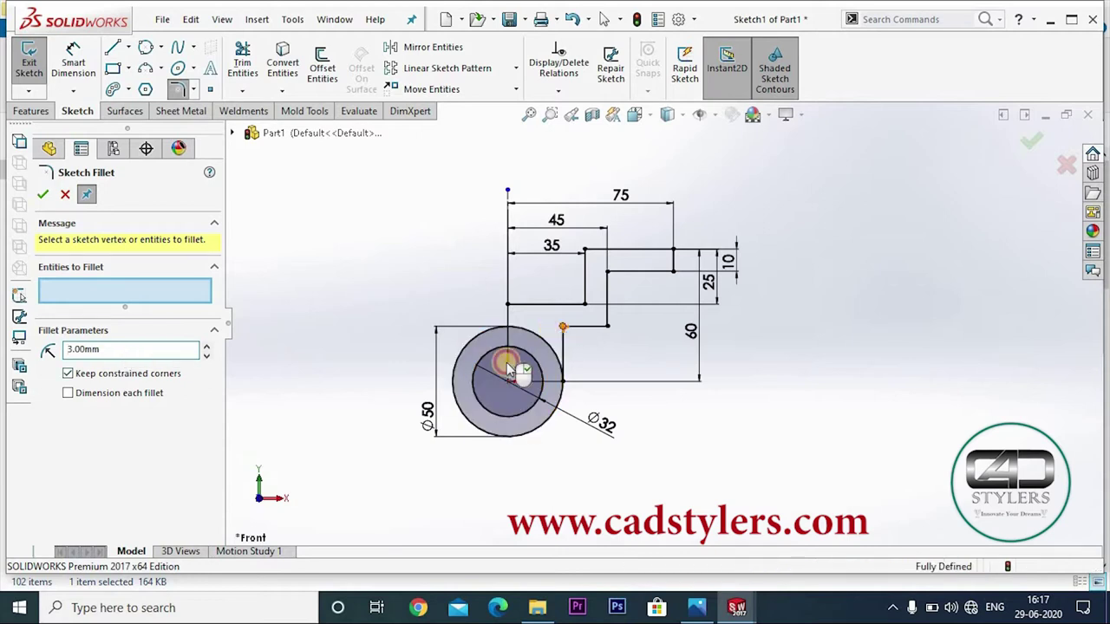
click(42, 194)
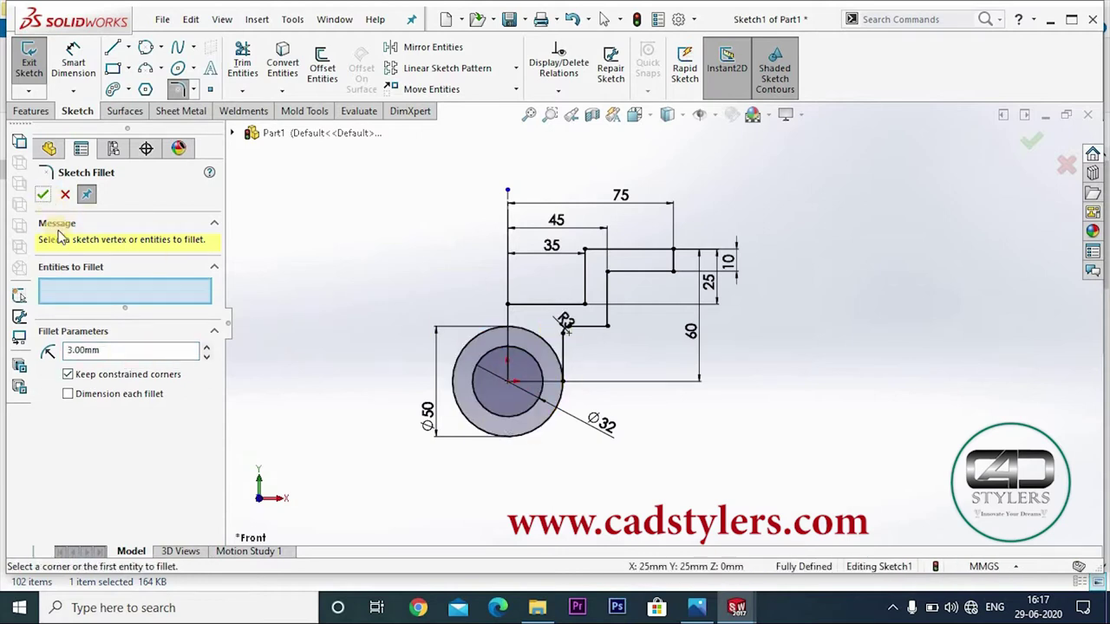
click(181, 345)
text(12)
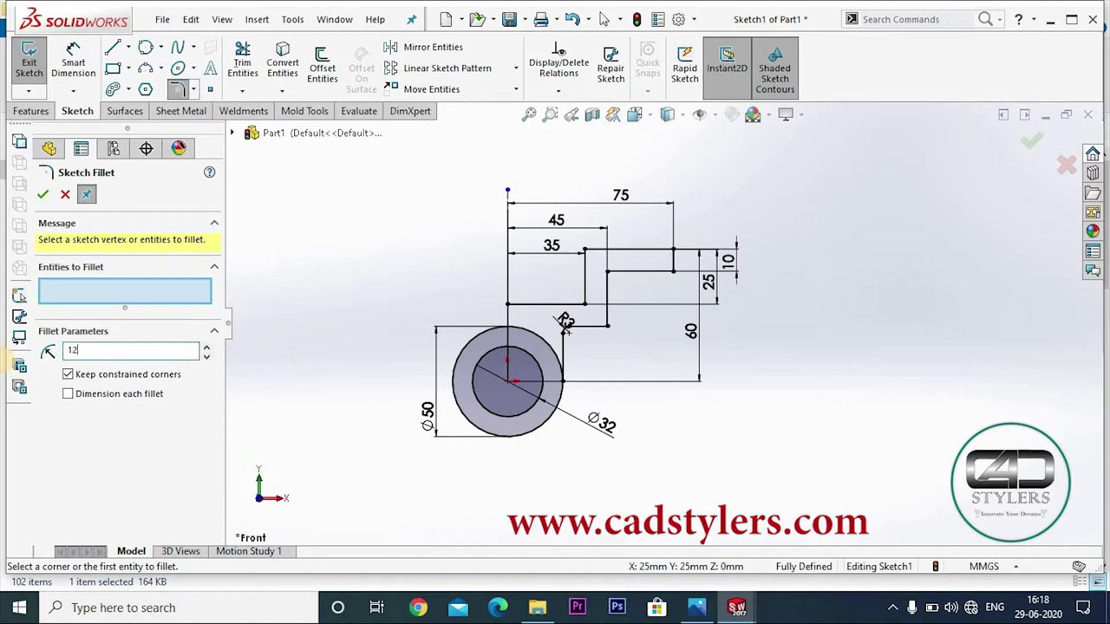
click(605, 328)
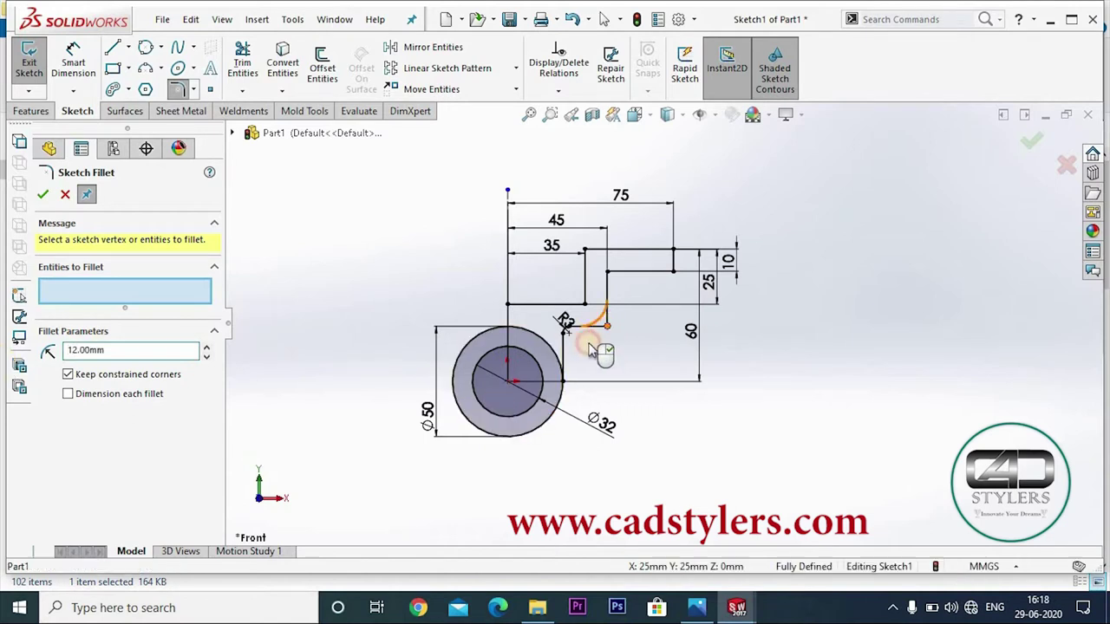
click(42, 195)
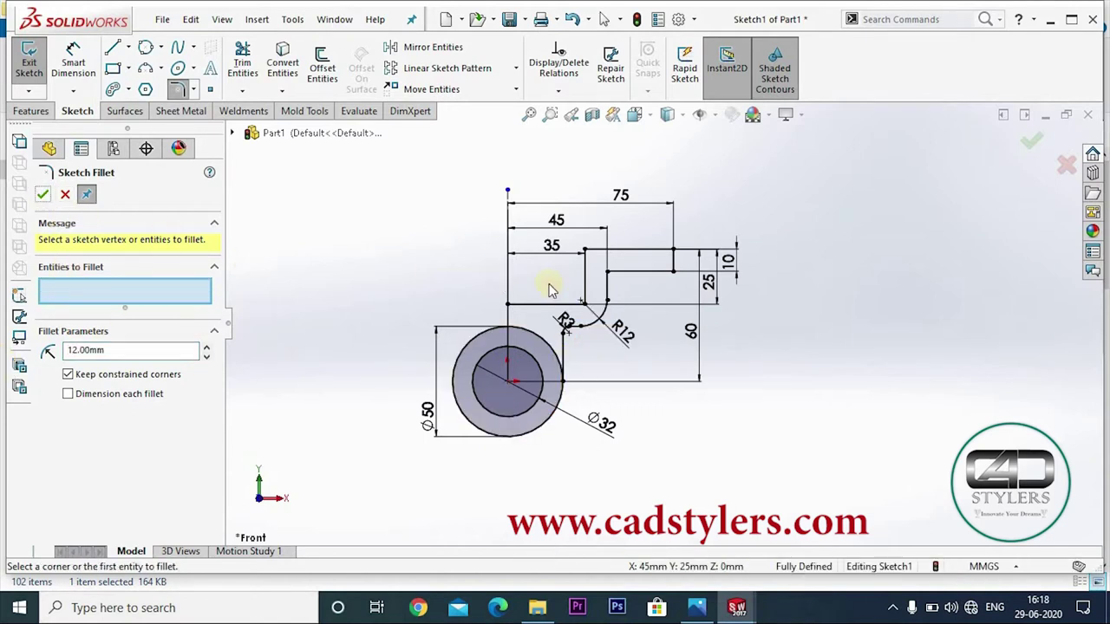
Add an R6 fillet to the upper inner corner and a final R3 fillet on the remaining corner
text(6)
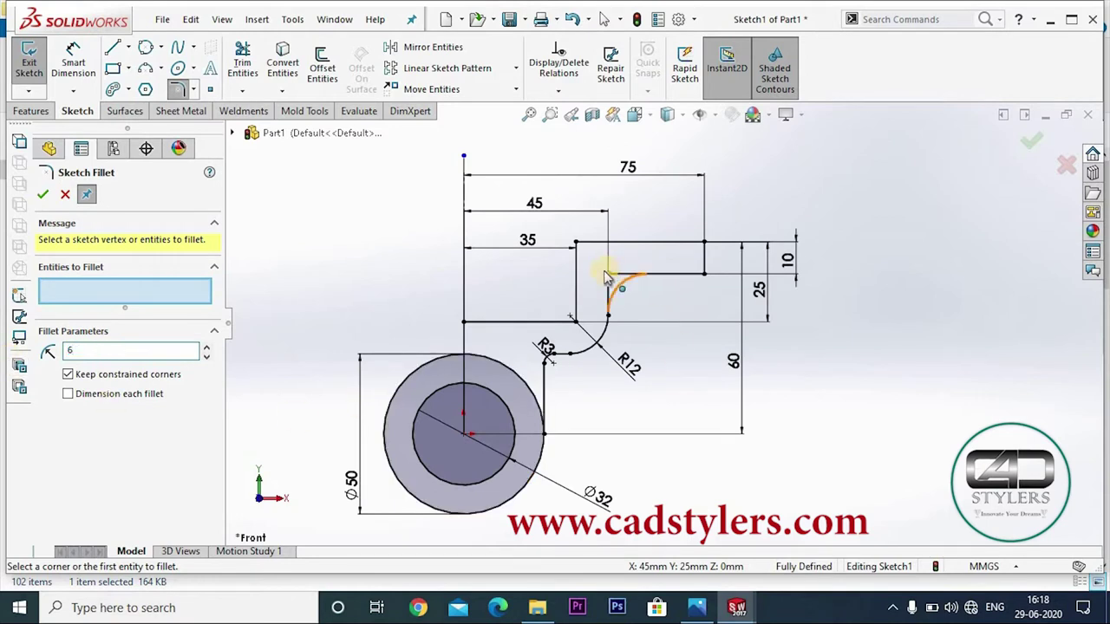
click(609, 276)
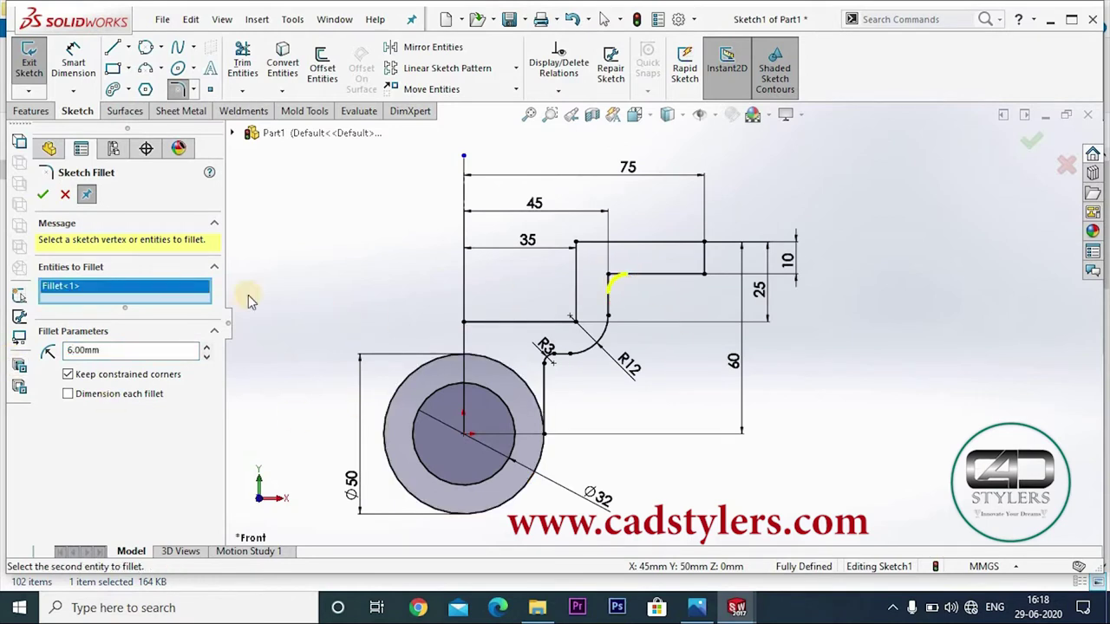
click(45, 196)
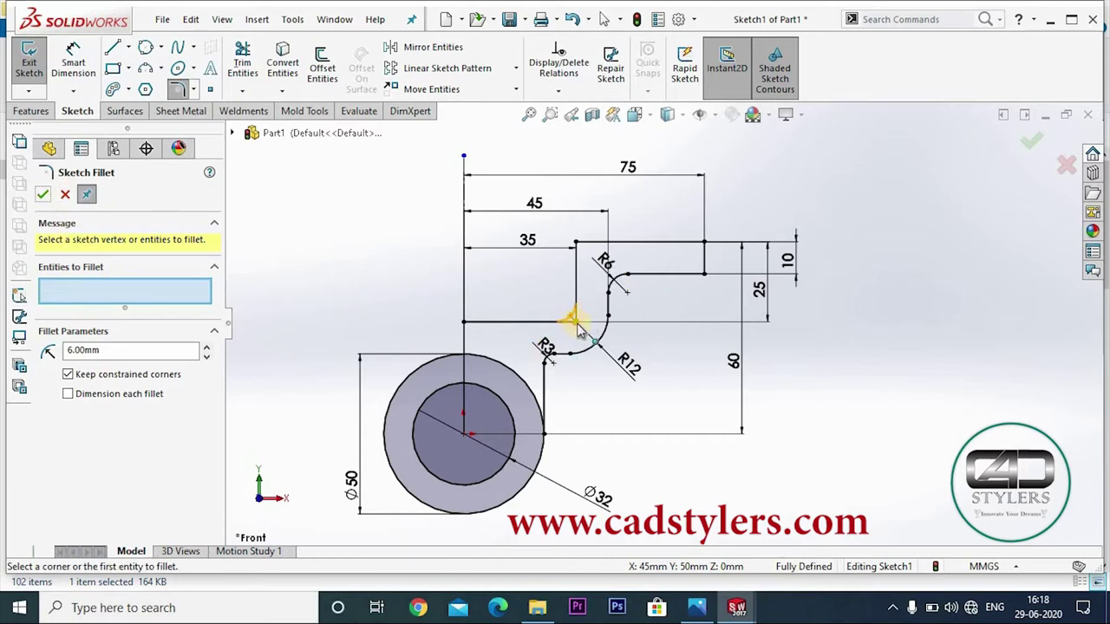
click(696, 607)
ctrl+scroll(428, 208, up, 2)
ctrl+scroll(436, 198, up, 2)
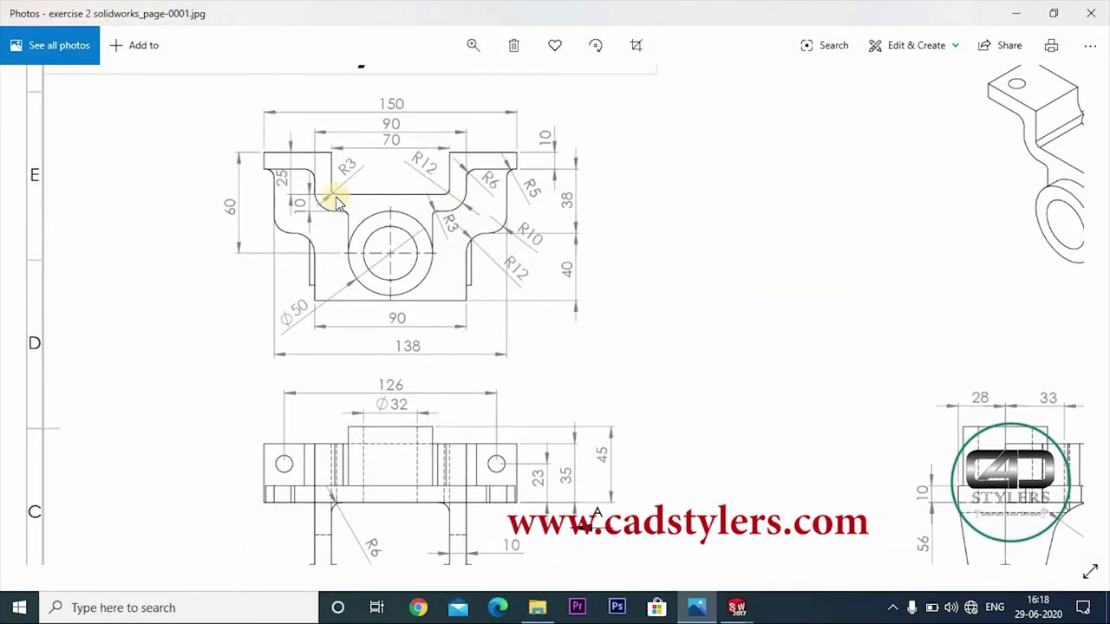
click(696, 607)
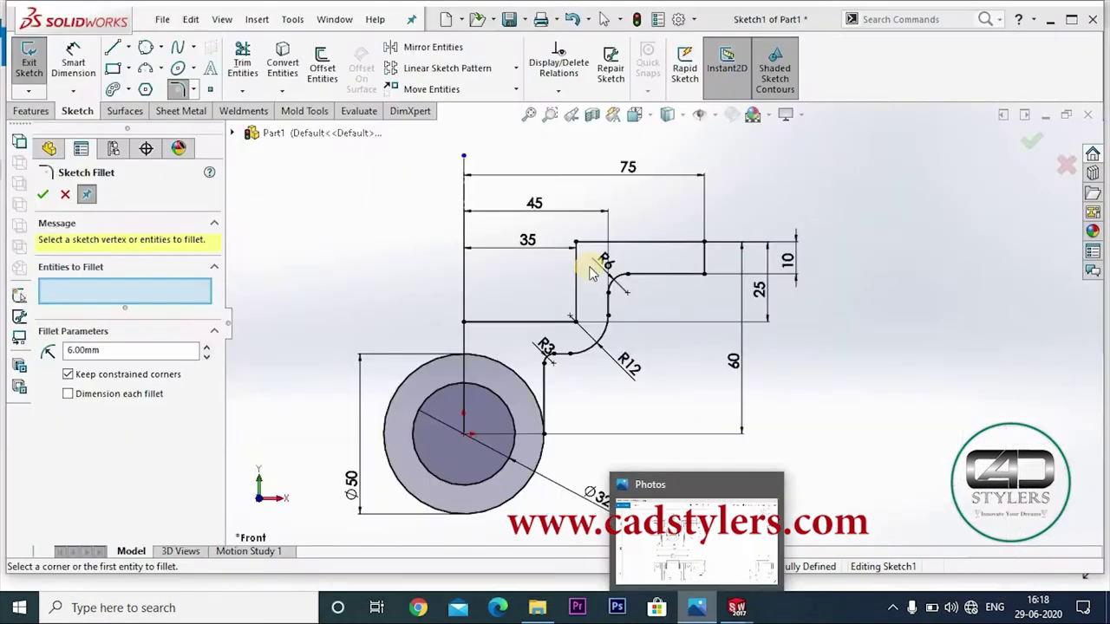
click(112, 347)
text(3)
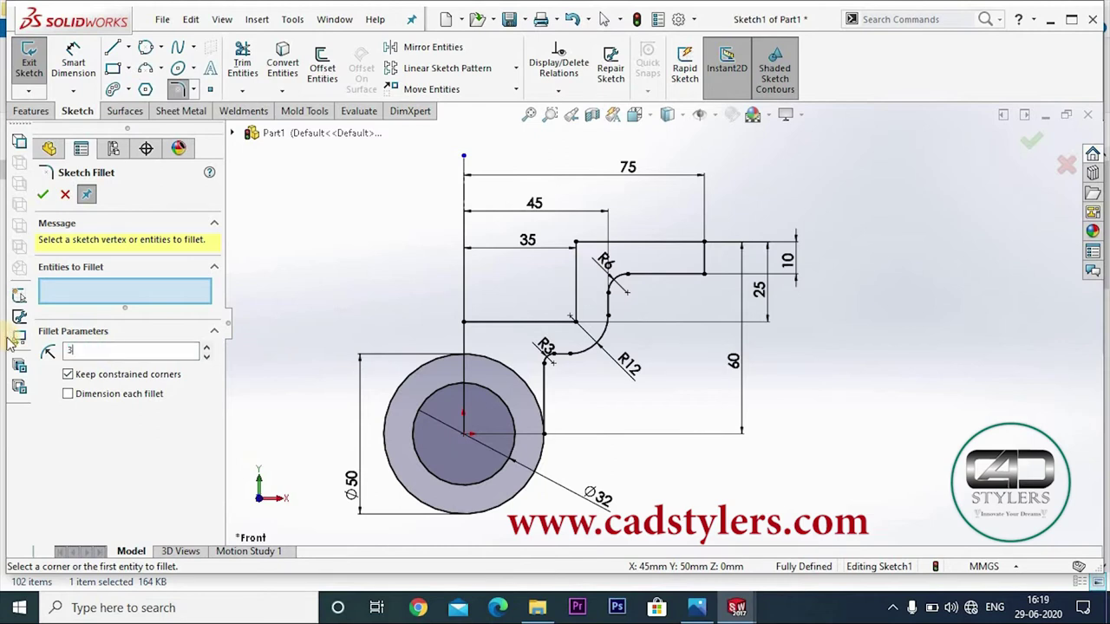
click(575, 322)
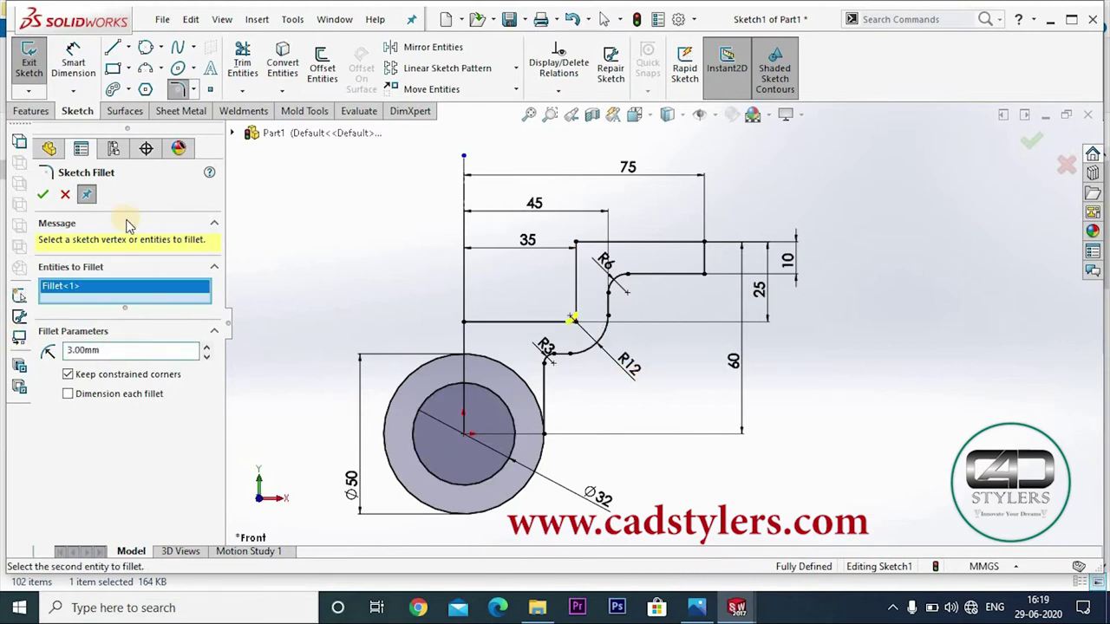
click(46, 196)
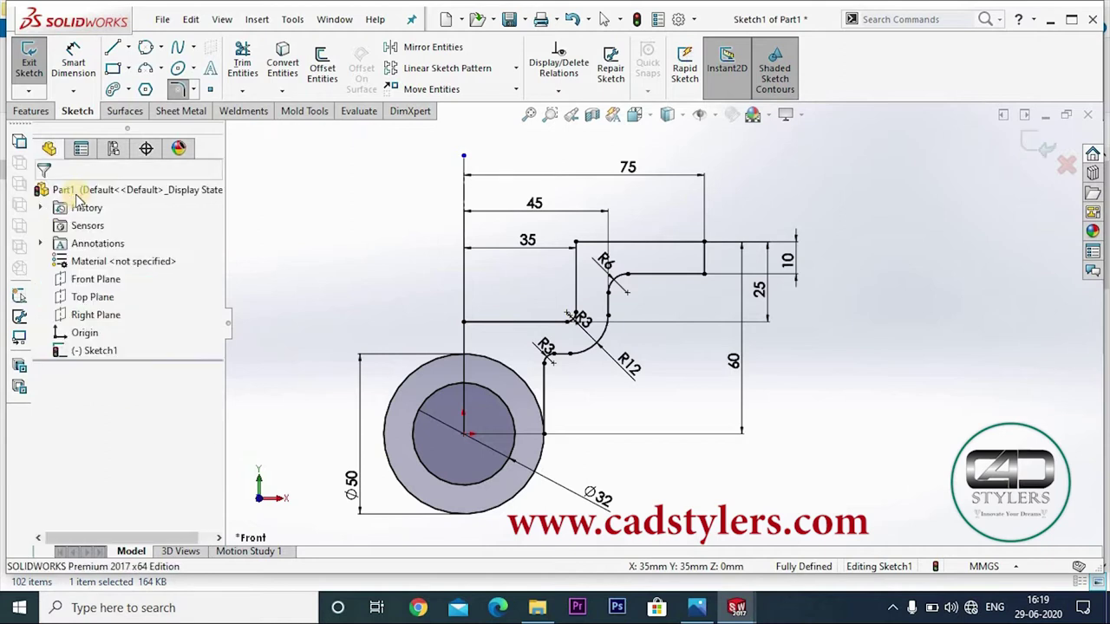
scroll(680, 343, up, 3)
scroll(683, 331, down, 5)
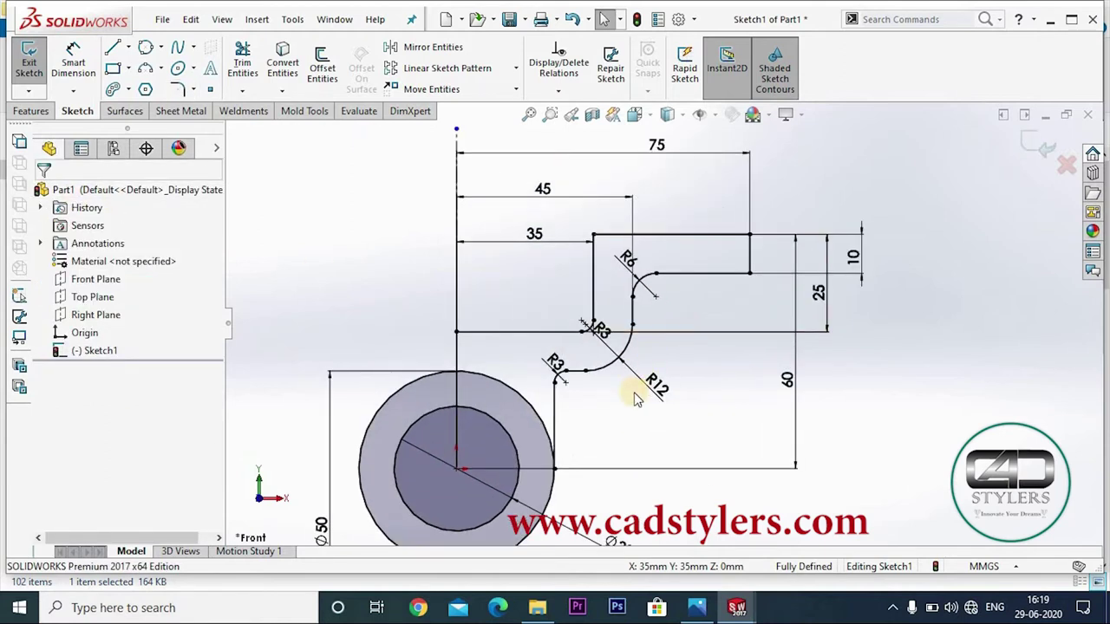
scroll(635, 398, up, 2)
Mirror the right half of the stepped profile, including the line beside the circle, about the vertical centreline
click(426, 47)
drag(880, 245, 590, 386)
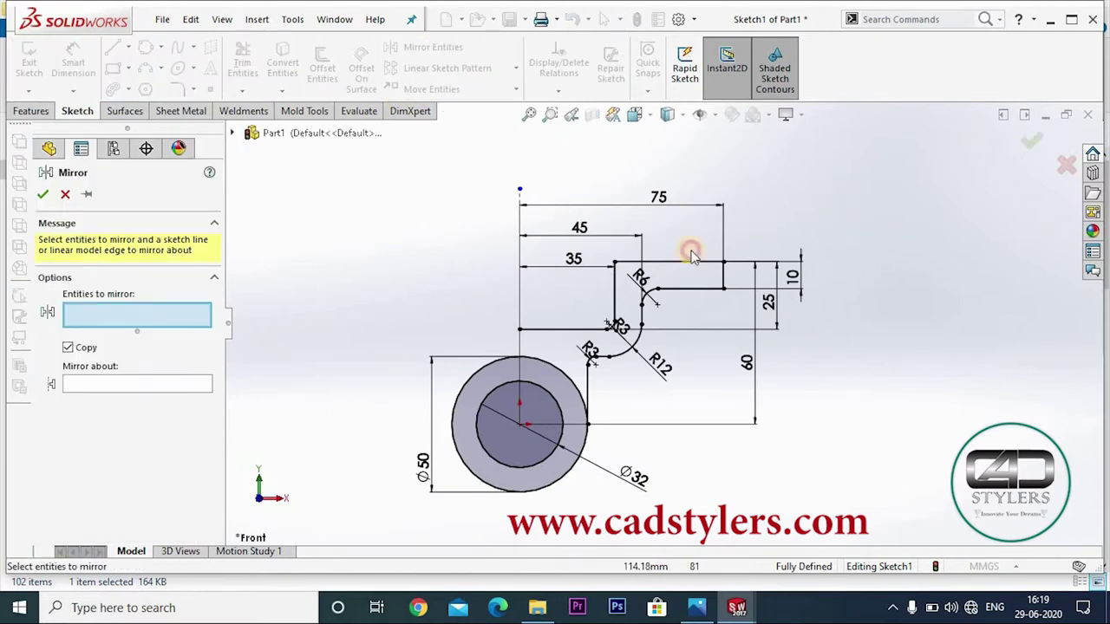
click(589, 378)
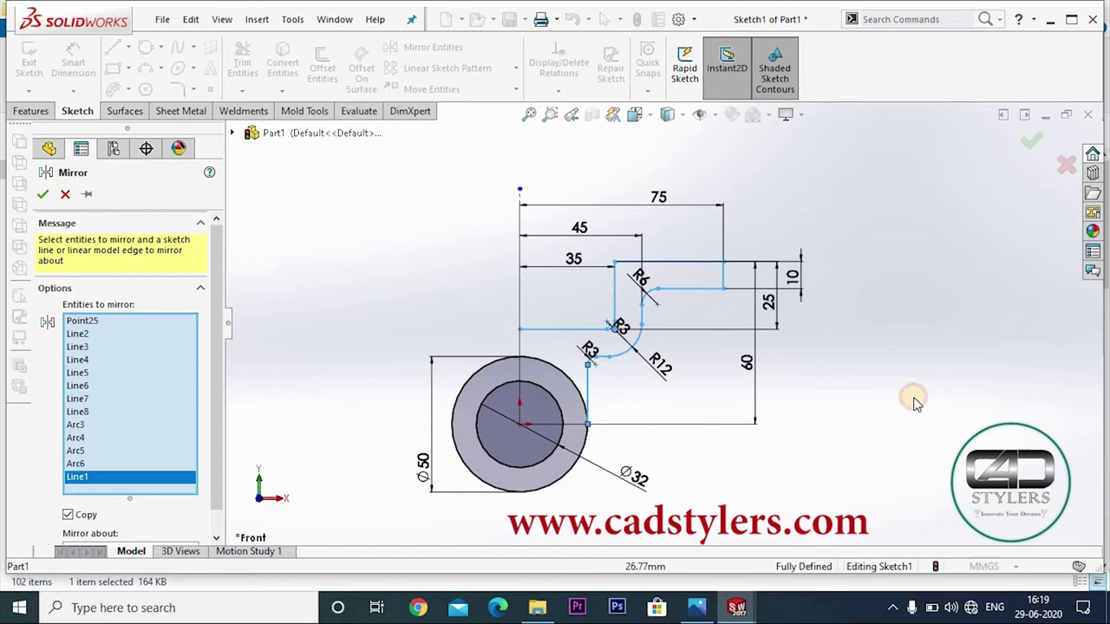
scroll(142, 497, down, 1)
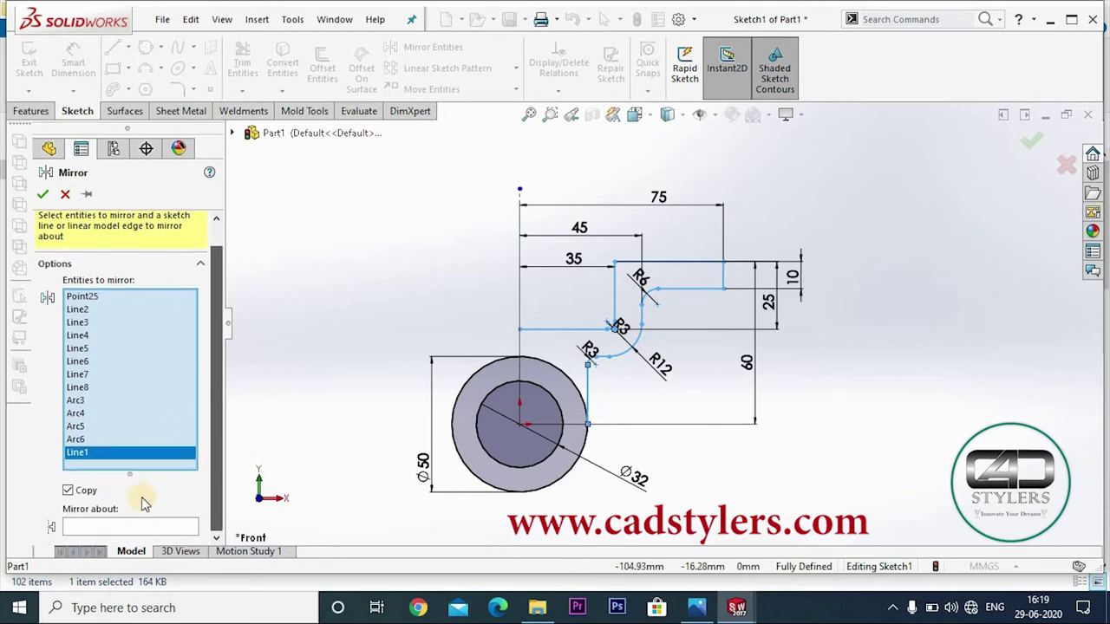
click(124, 525)
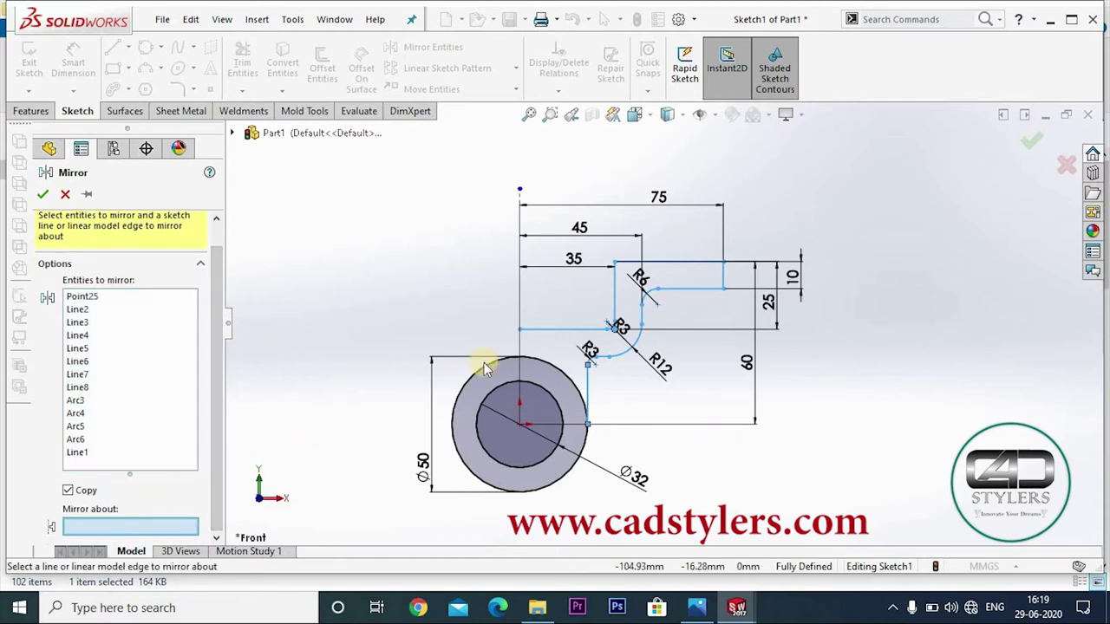
click(519, 201)
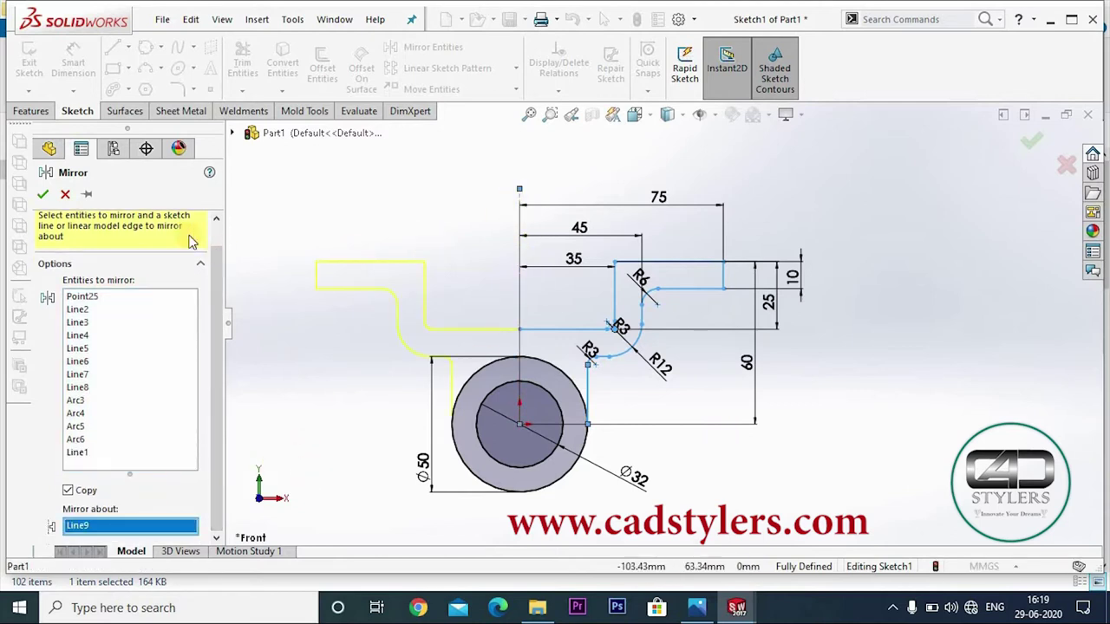
click(43, 194)
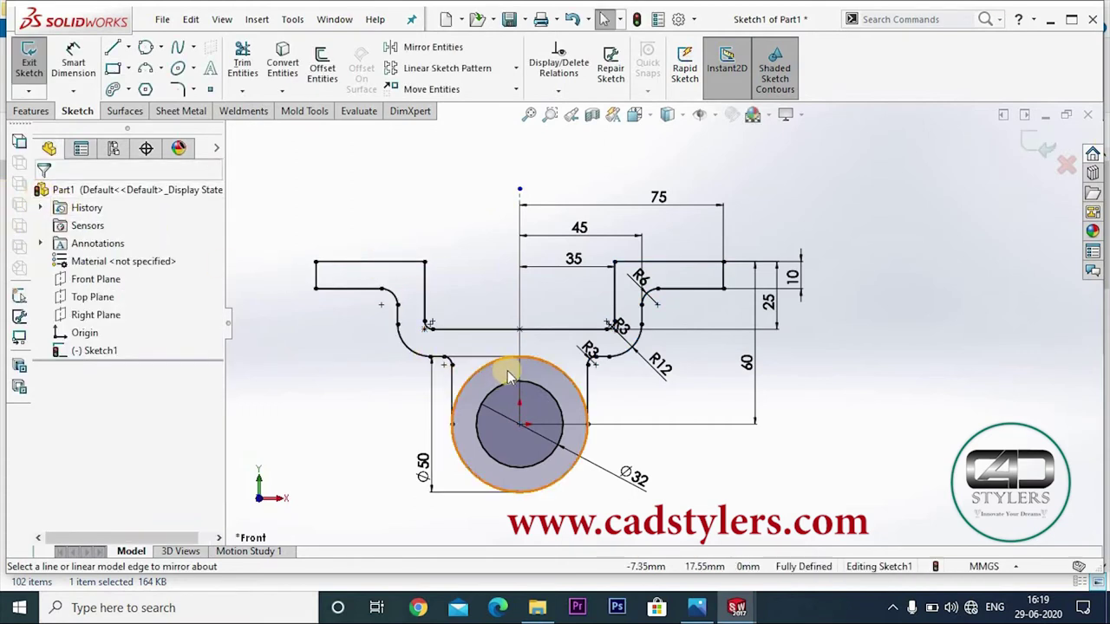
scroll(508, 368, down, 2)
scroll(508, 367, up, 2)
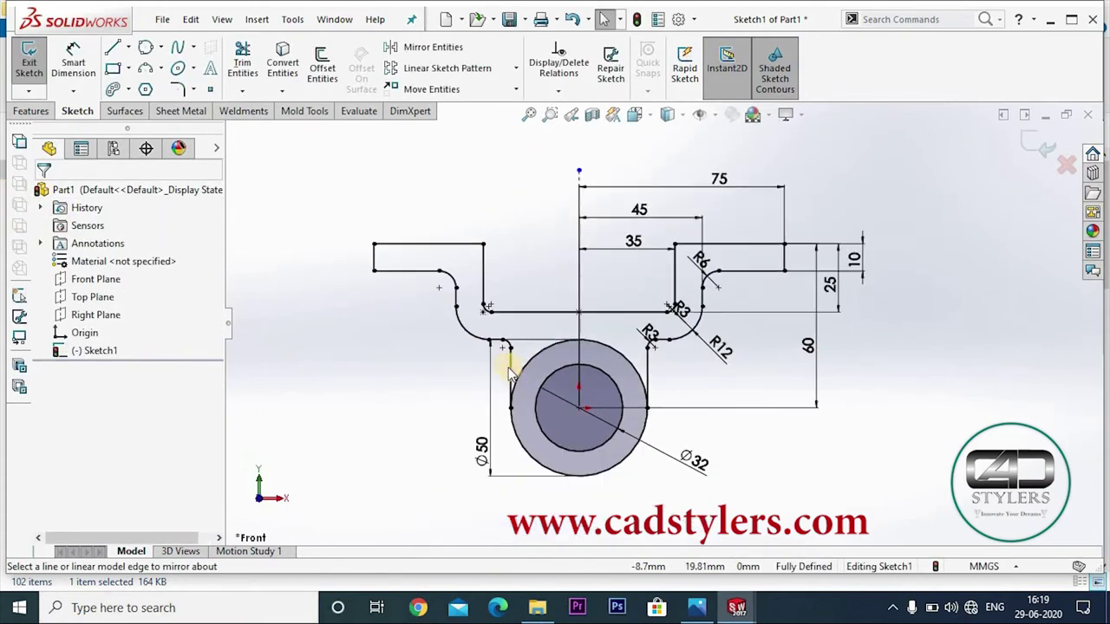
scroll(702, 416, up, 2)
scroll(626, 371, down, 3)
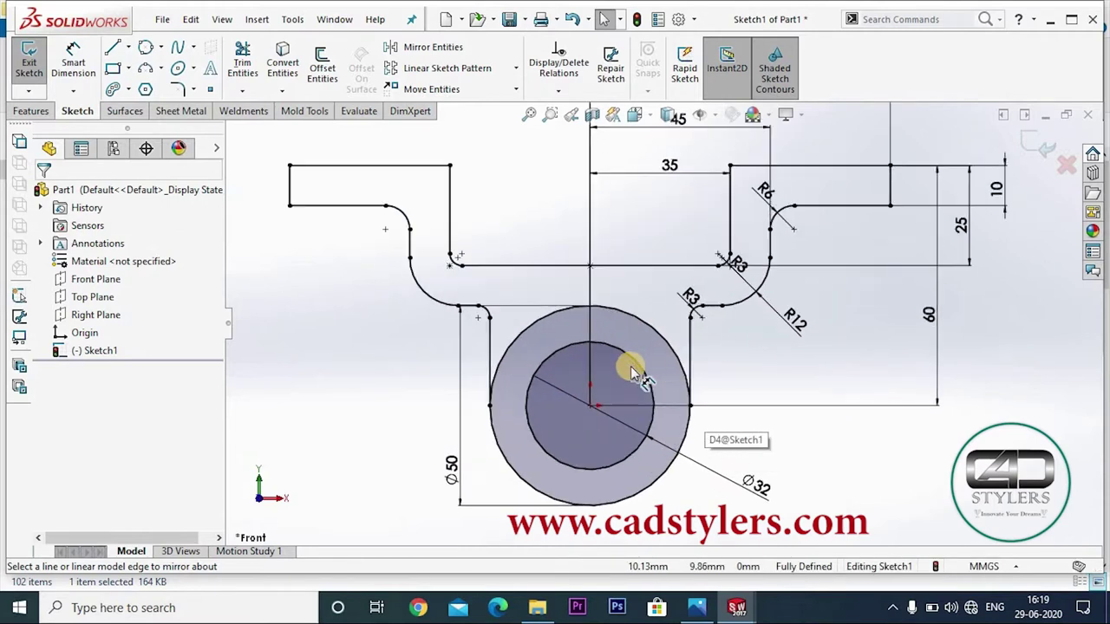
scroll(637, 377, up, 1)
scroll(1020, 248, up, 1)
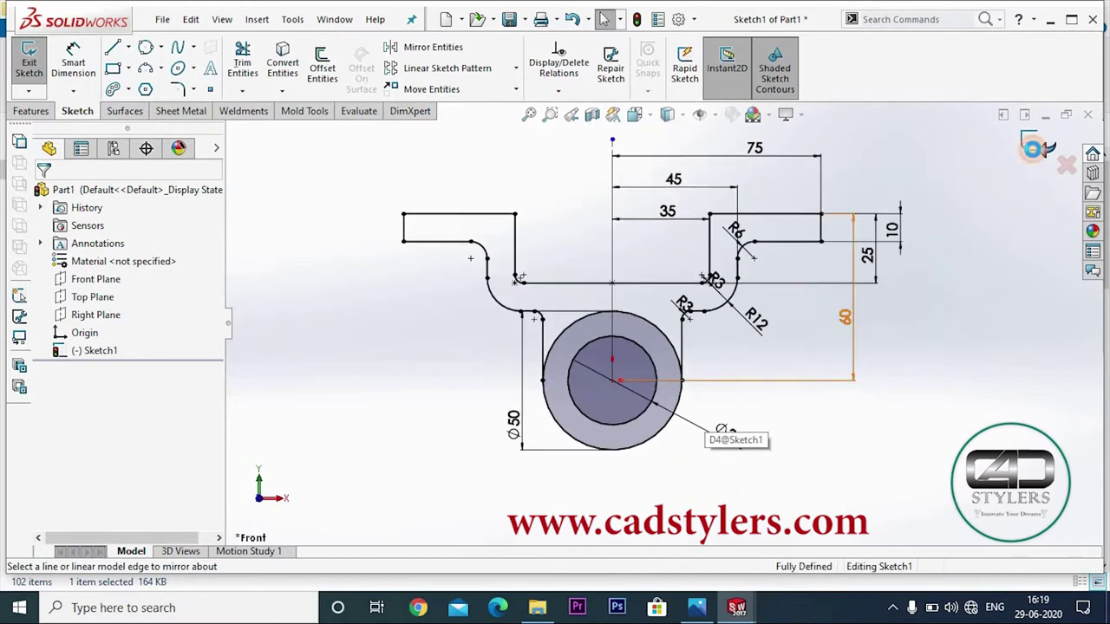
Exit Sketch1 and return to the part
click(1038, 147)
scroll(780, 339, up, 2)
scroll(751, 338, down, 2)
scroll(751, 340, down, 1)
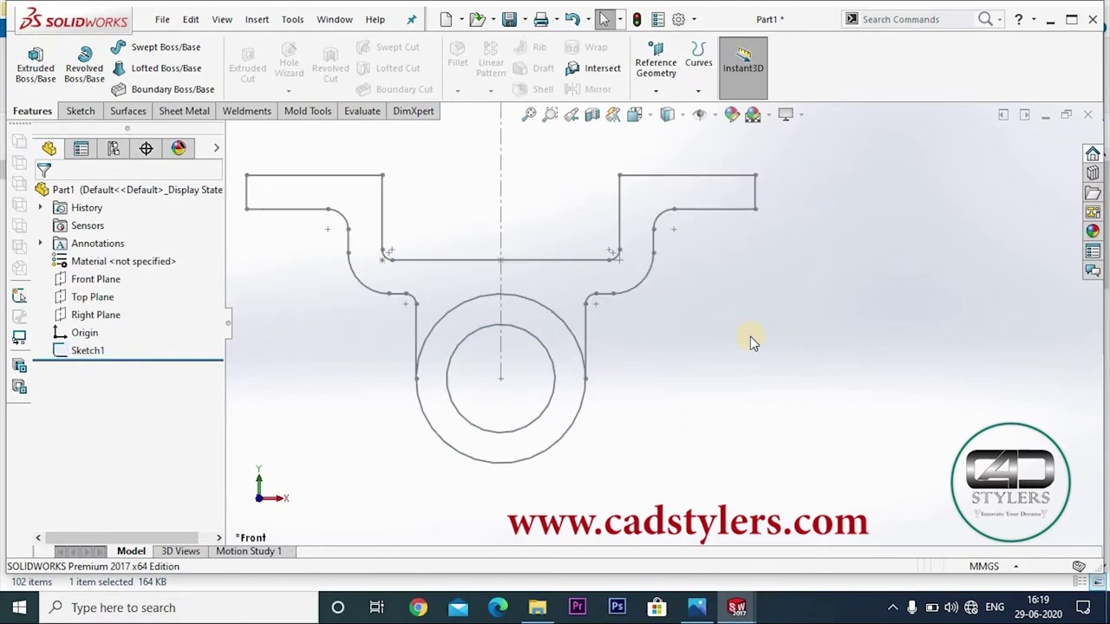
Reopen Sketch1 for editing, move the Ø50 dimension further left, and view the exercise drawing
right_click(527, 257)
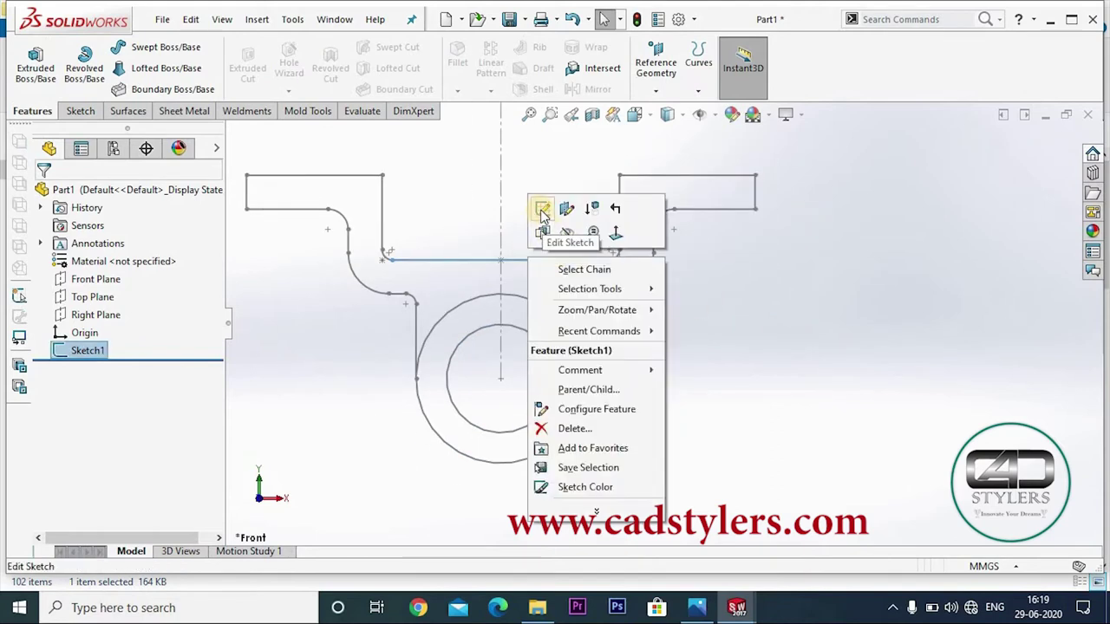
click(542, 212)
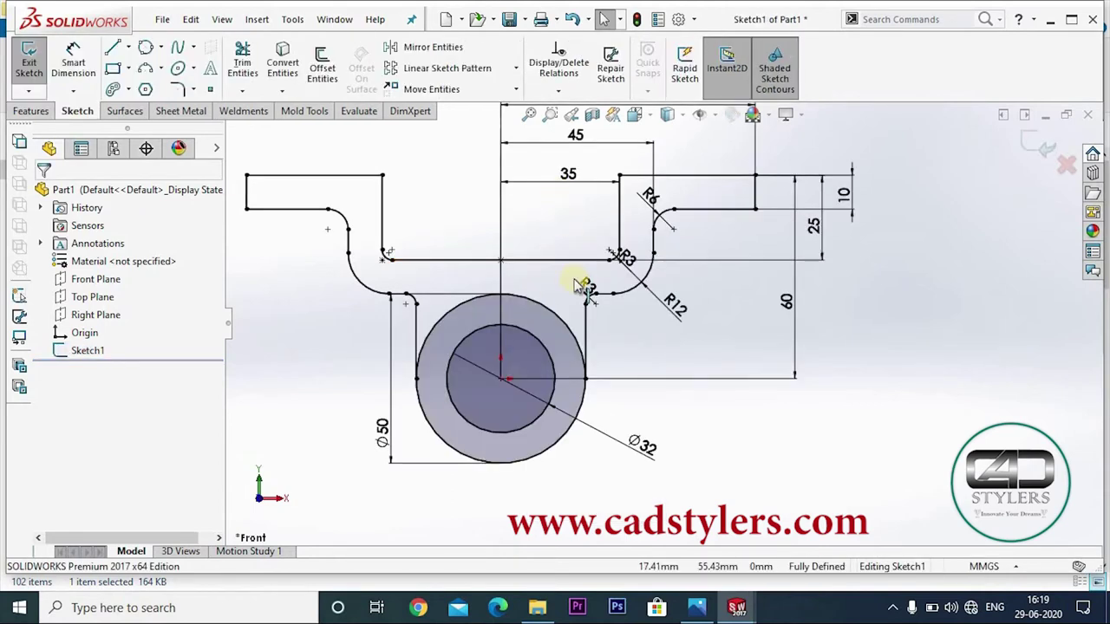
key(z)
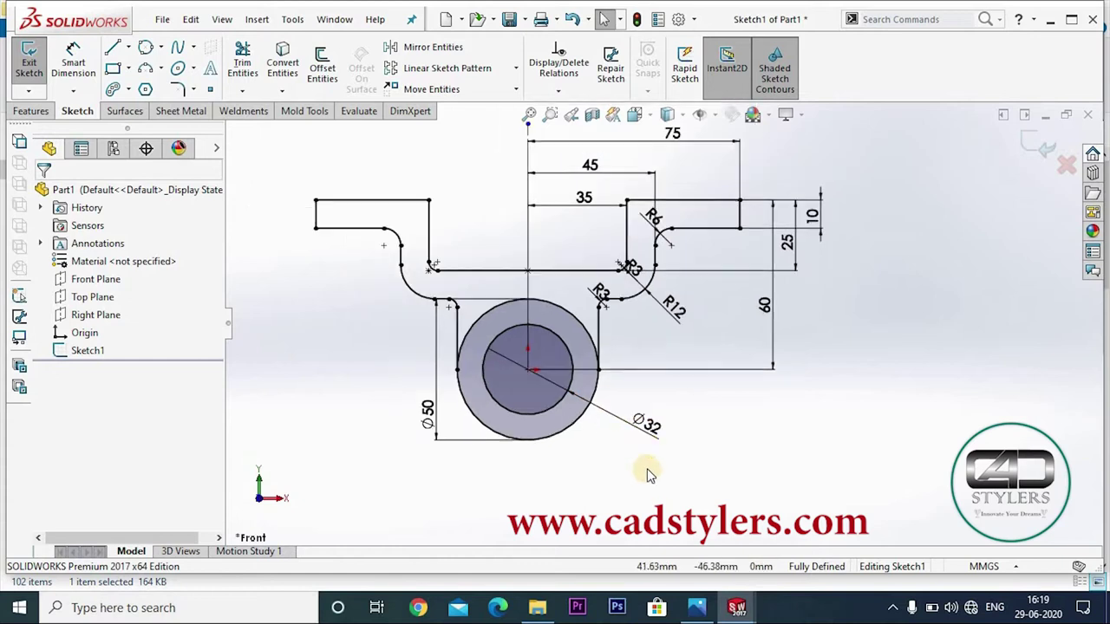
mouse_move(458, 400)
mouse_down()
mouse_move(451, 426)
mouse_move(411, 401)
mouse_up()
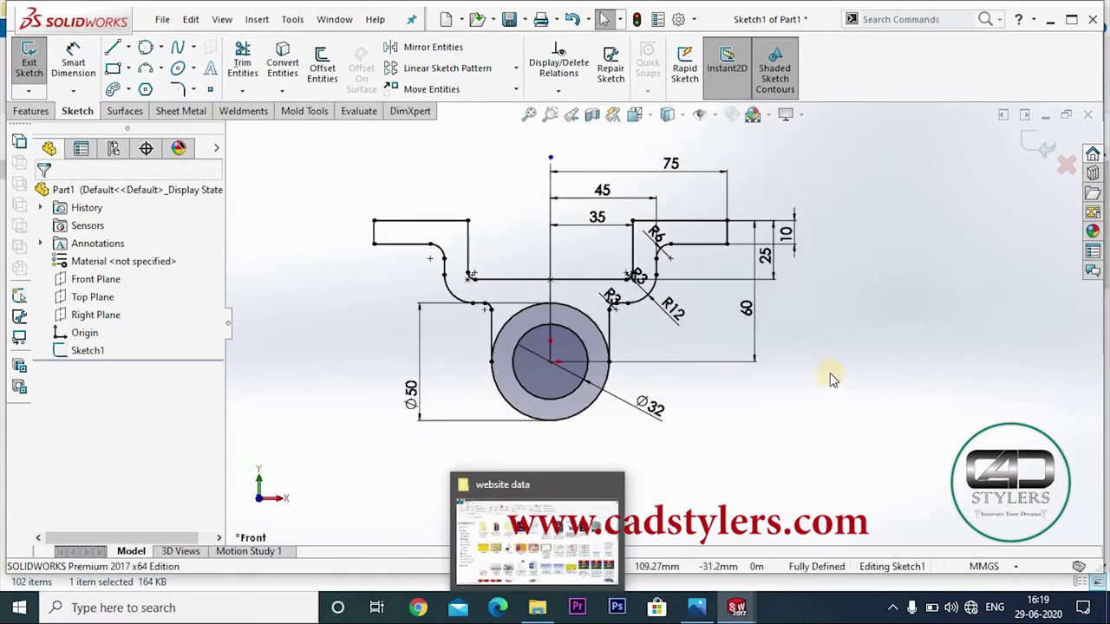
click(785, 533)
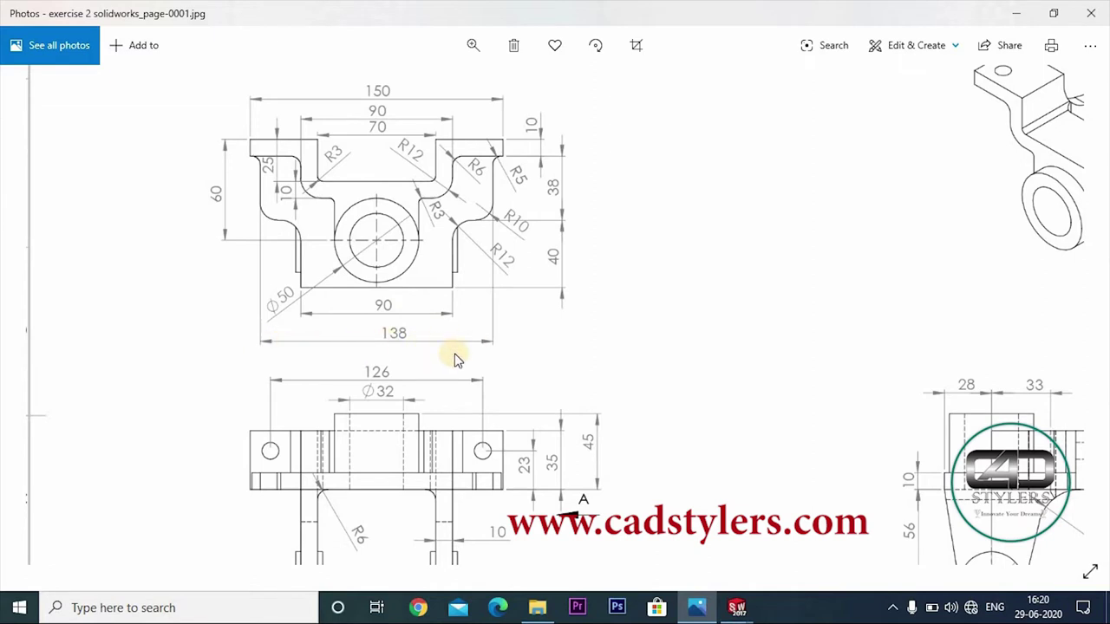
Draw a line chain from the right flange down, left, then down below the boss circle
click(736, 607)
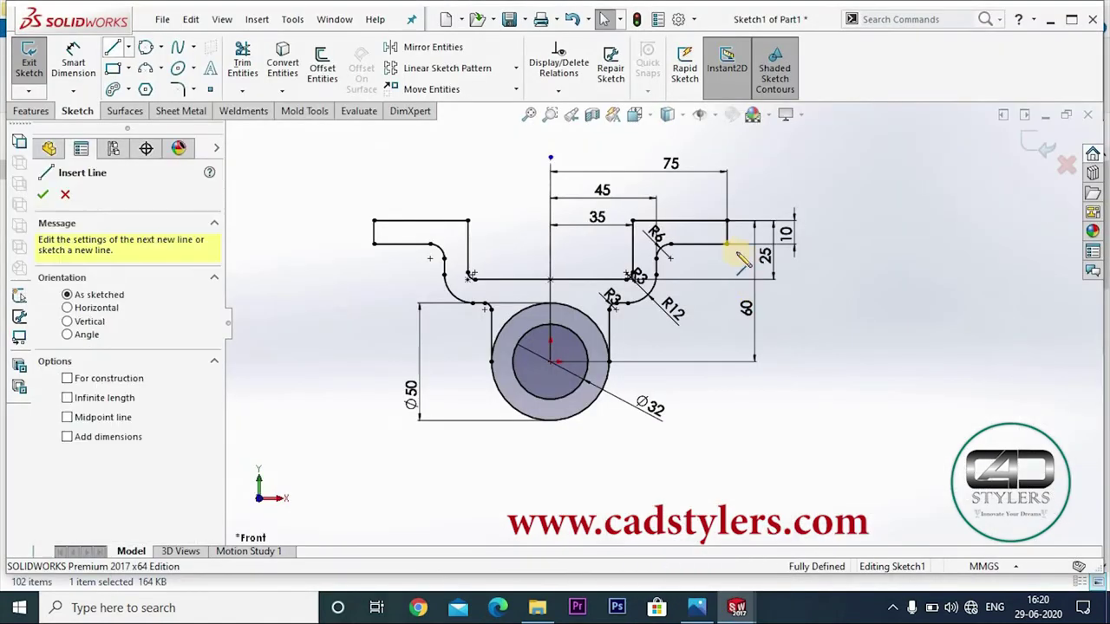
click(718, 244)
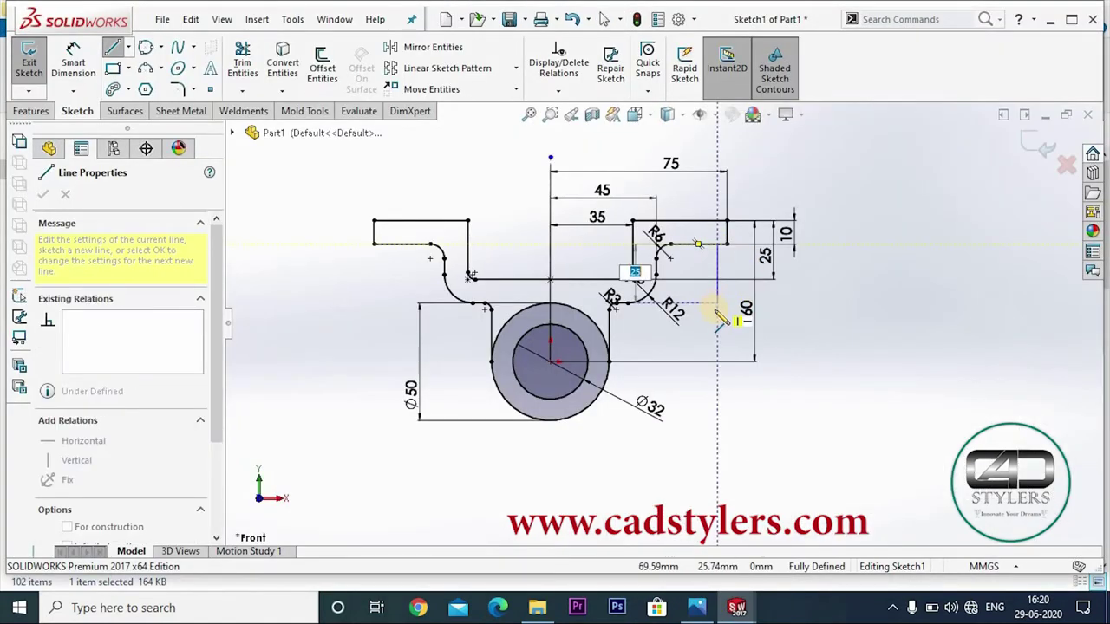
click(718, 320)
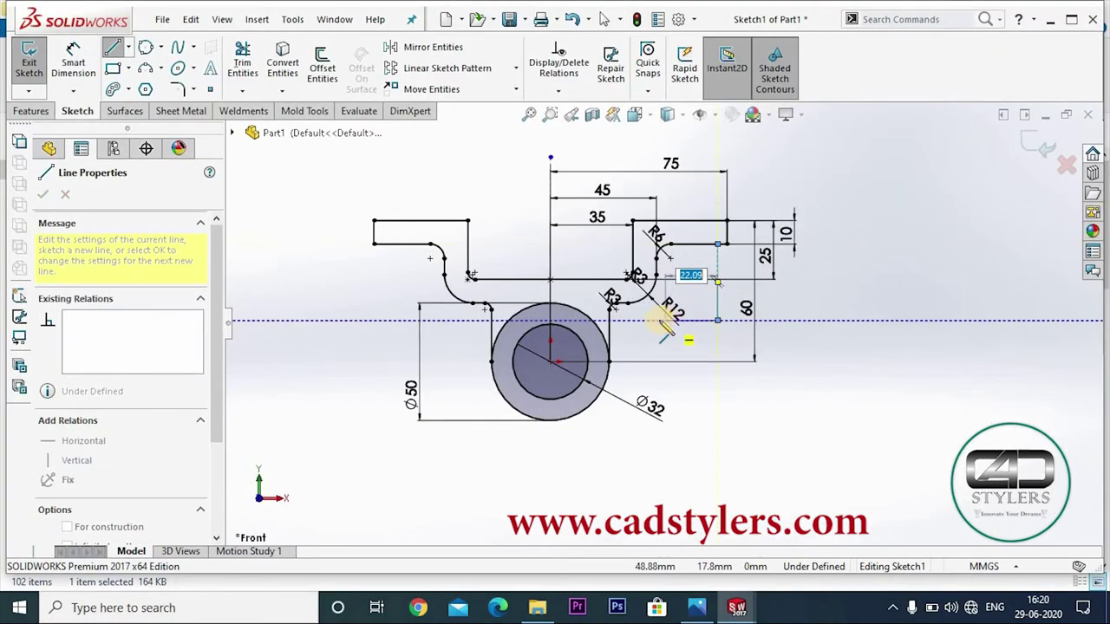
click(656, 321)
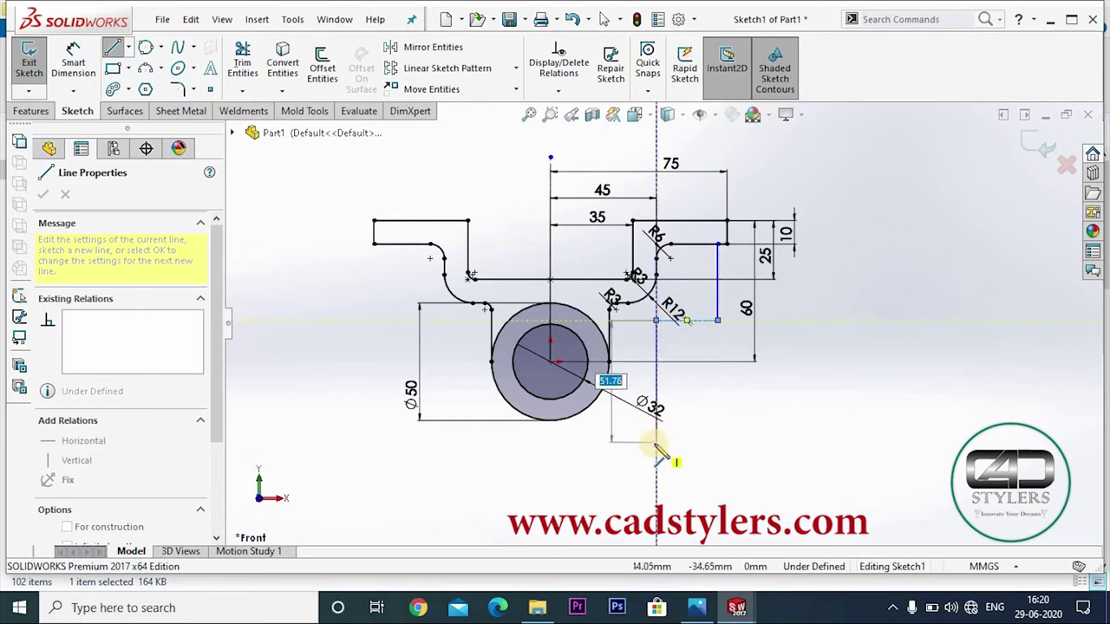
right_click(656, 423)
click(728, 429)
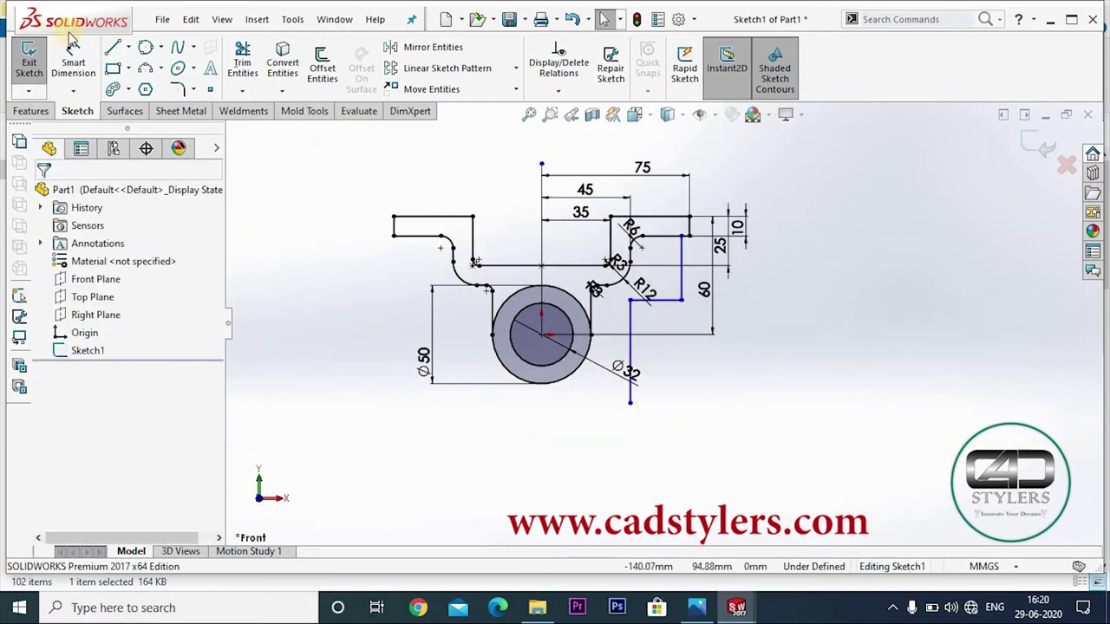
click(78, 69)
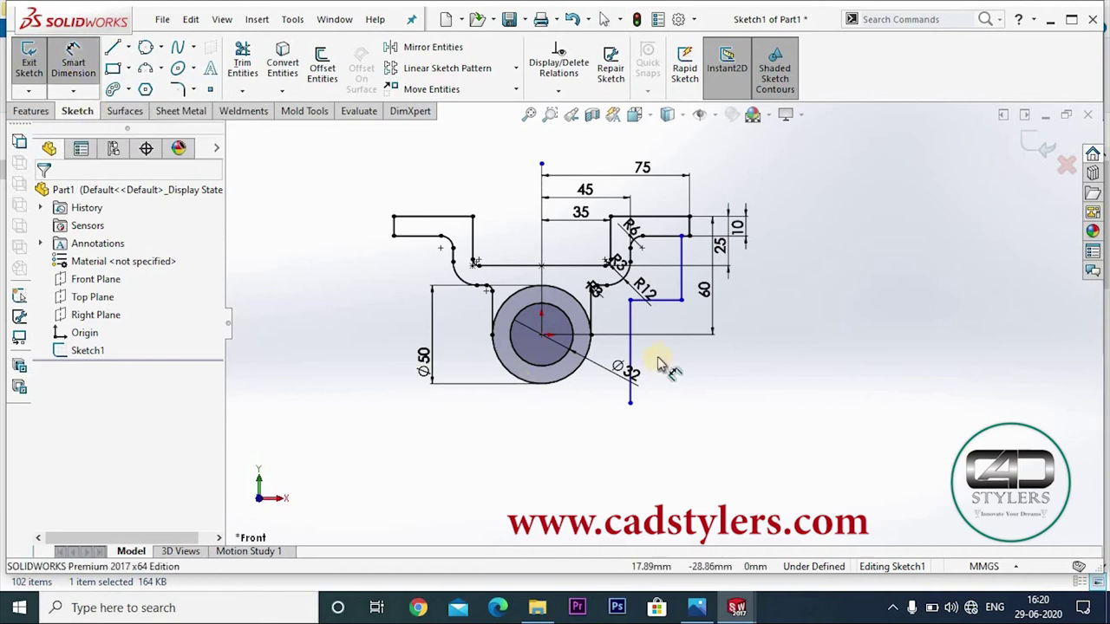
Dimension the upper vertical line 138/2 (69) from the boss centre
click(540, 334)
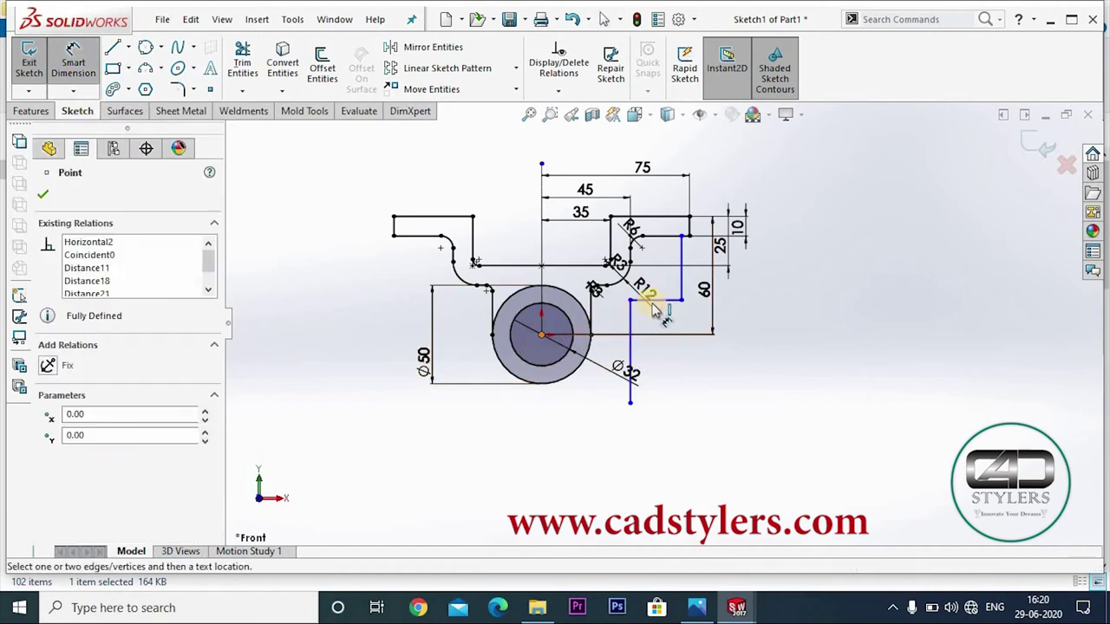
click(681, 286)
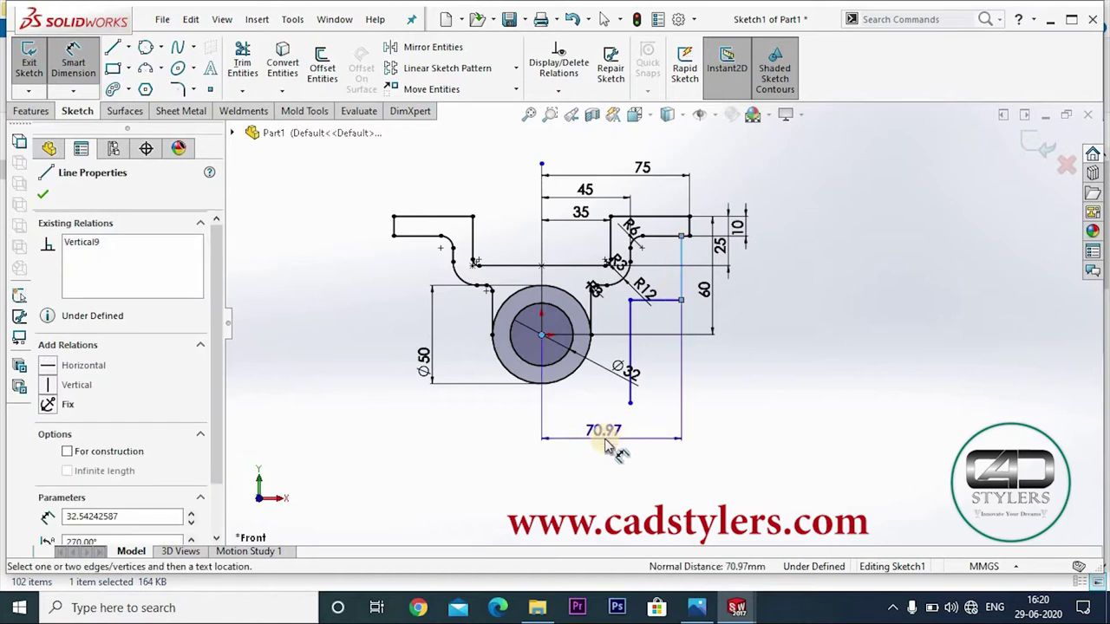
click(605, 443)
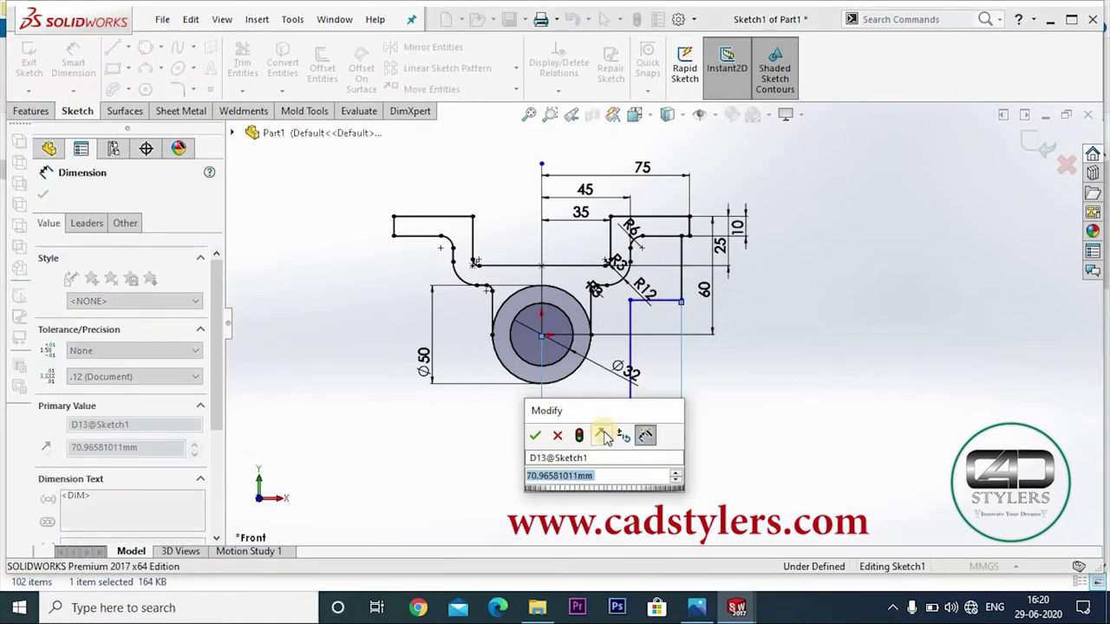
text(138/2)
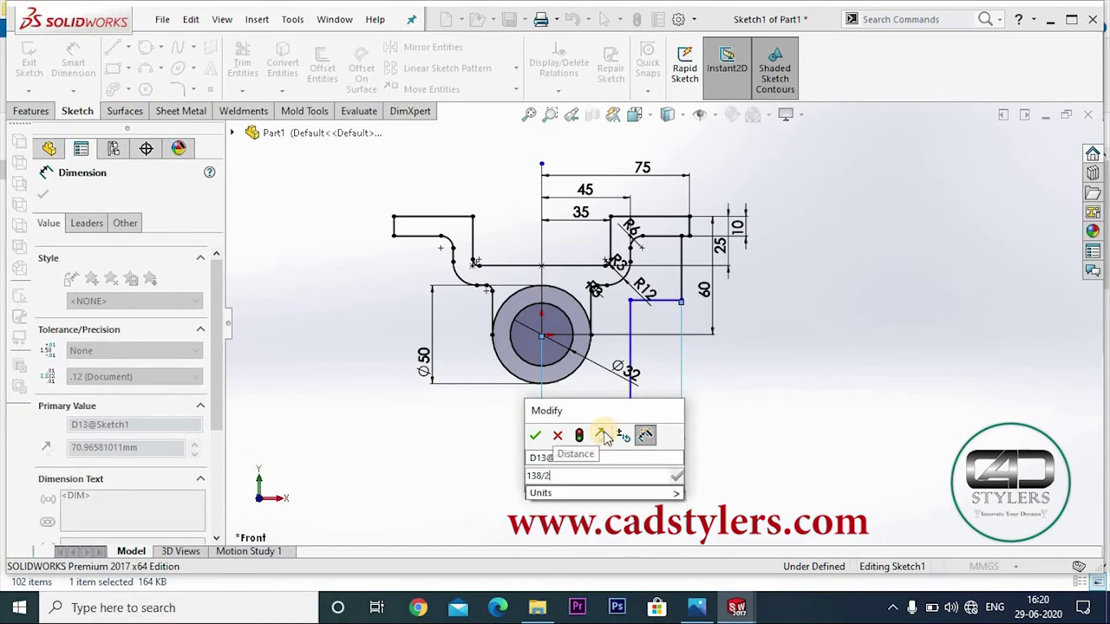
key(Return)
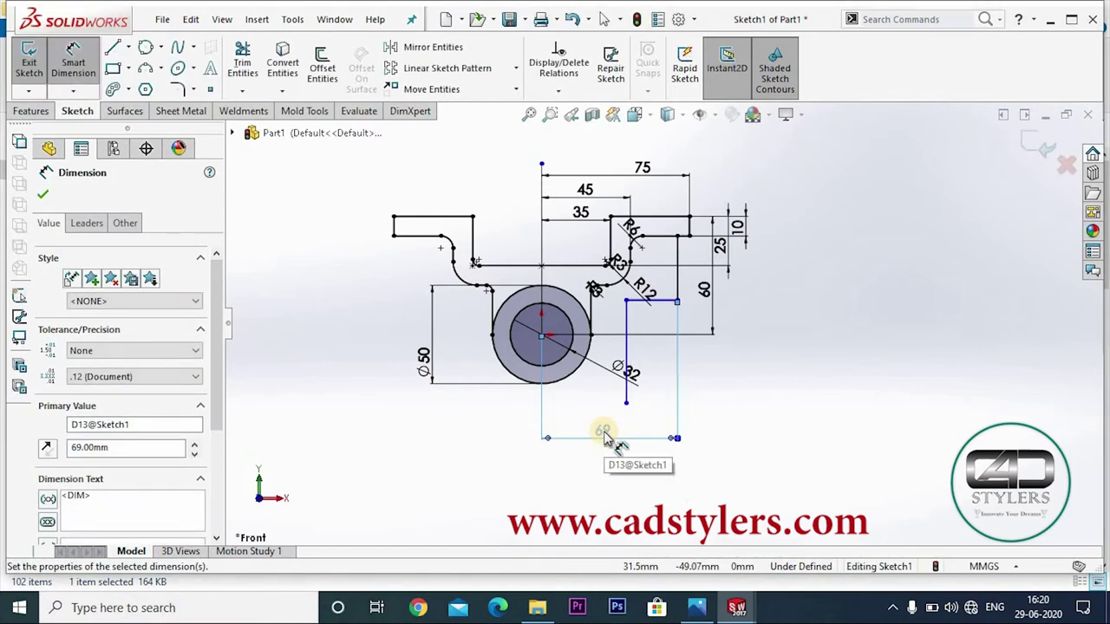
scroll(642, 373, down, 2)
scroll(694, 334, up, 2)
scroll(692, 288, down, 2)
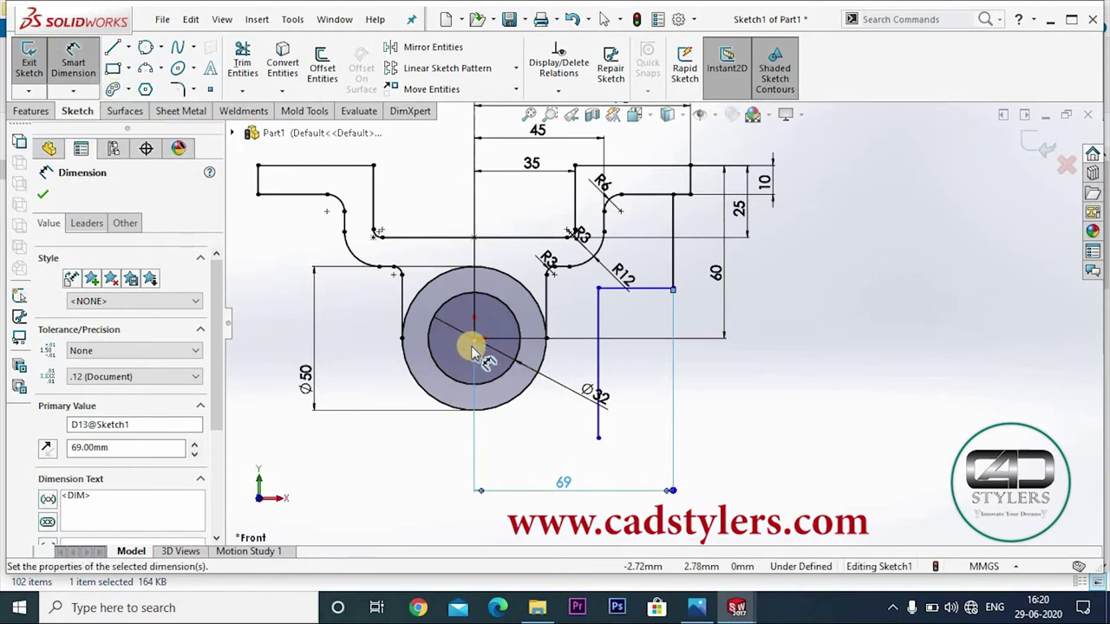
Dimension the lower vertical line 45 from the boss centre, then check the exercise drawing
click(607, 408)
click(542, 455)
click(553, 458)
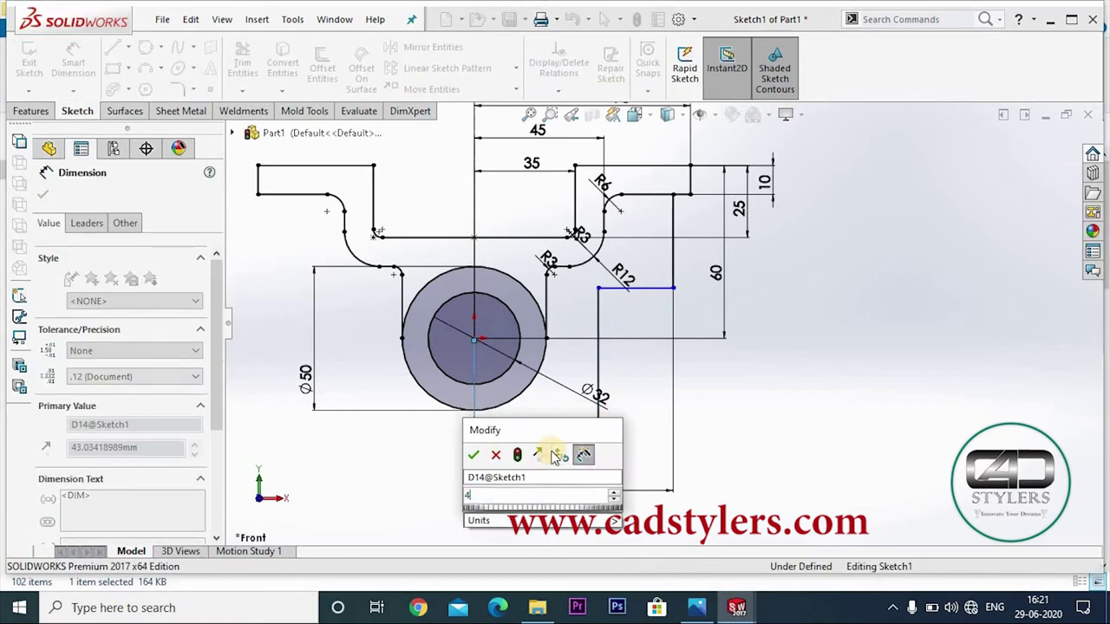
text(45)
key(Return)
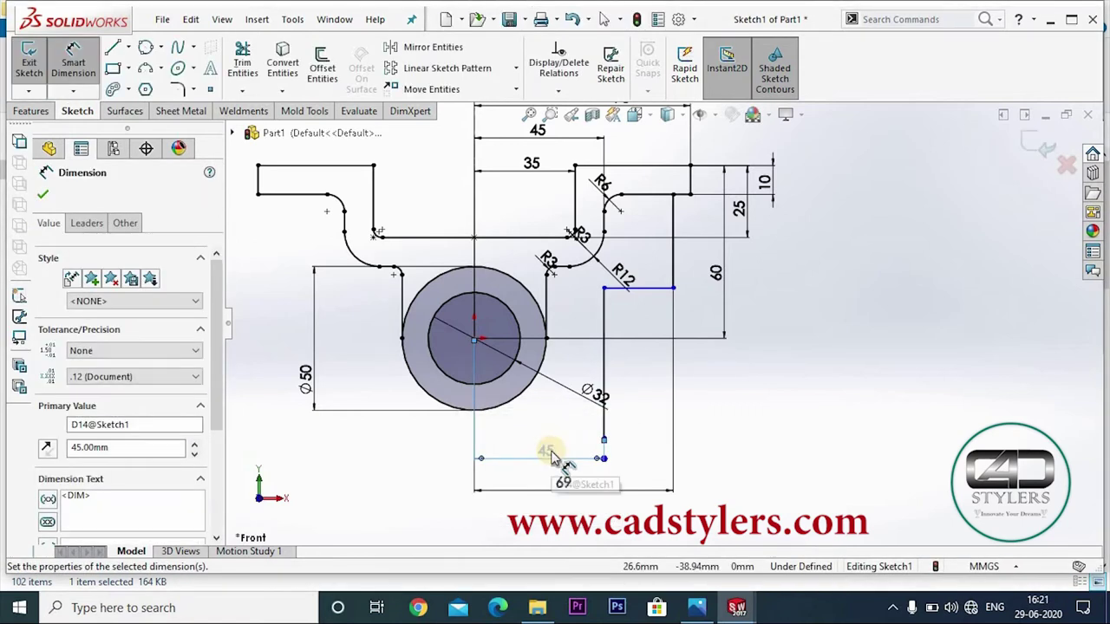
scroll(642, 407, up, 2)
scroll(616, 425, down, 3)
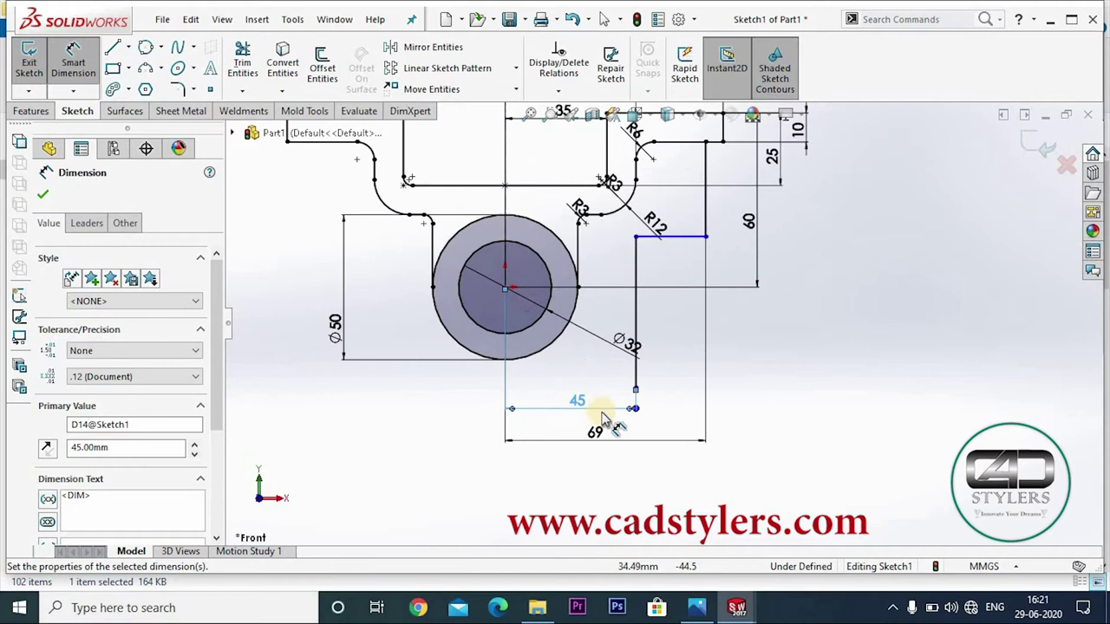
scroll(555, 416, up, 1)
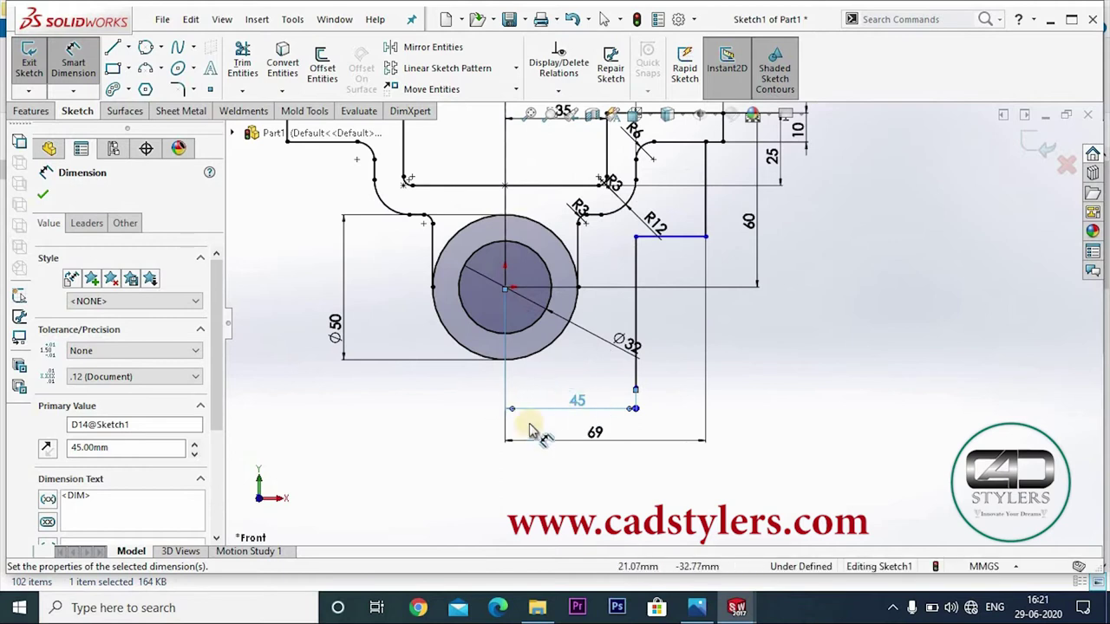
click(572, 391)
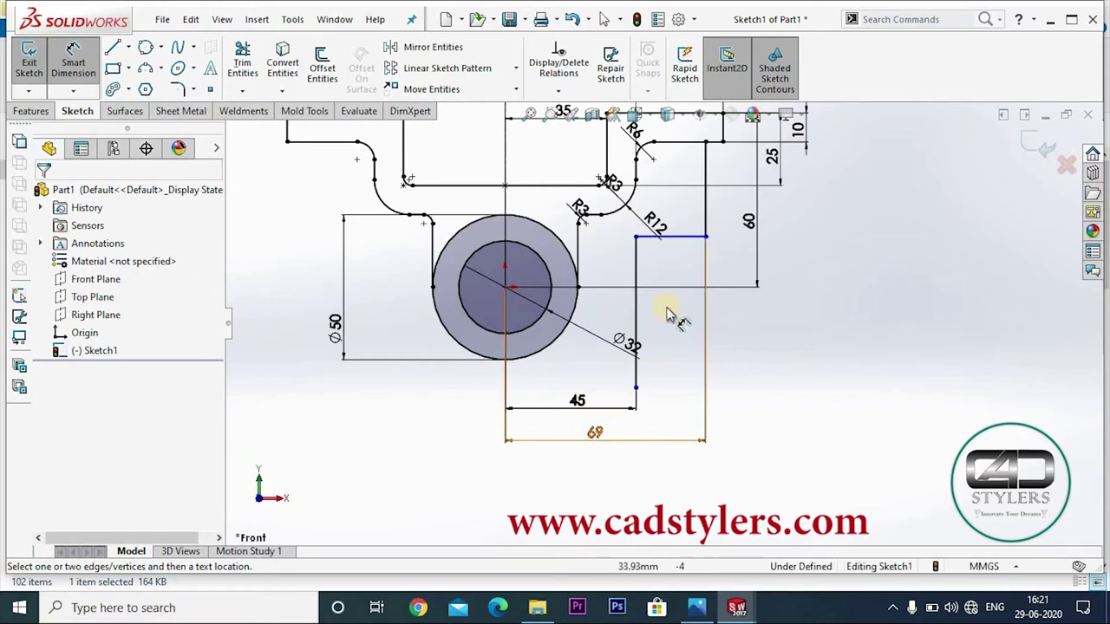
key(alt+Tab)
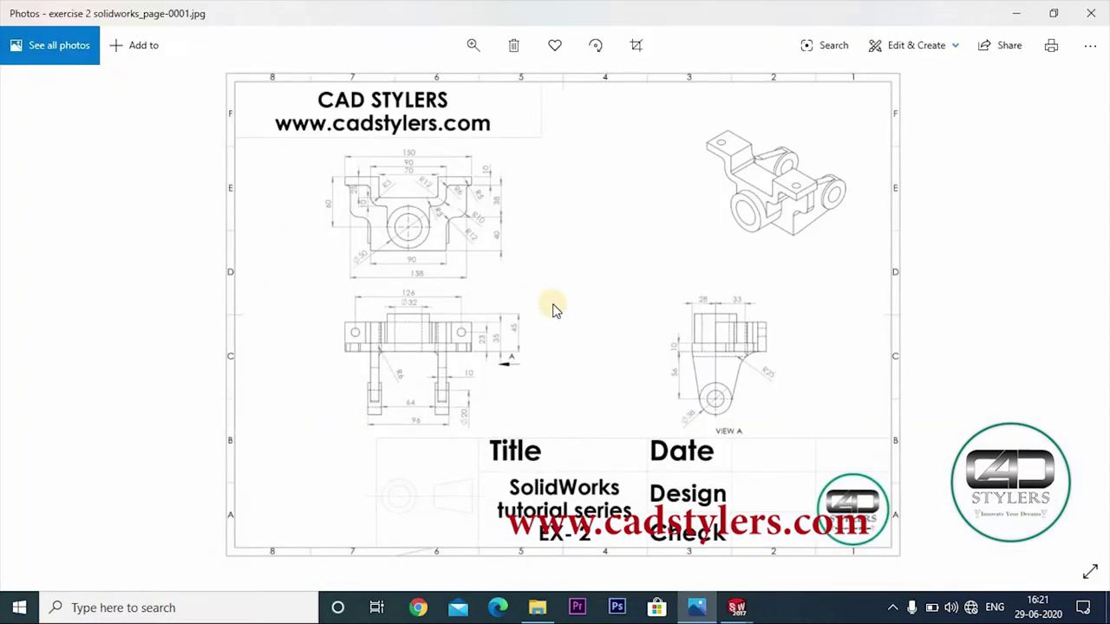
scroll(468, 217, up, 2)
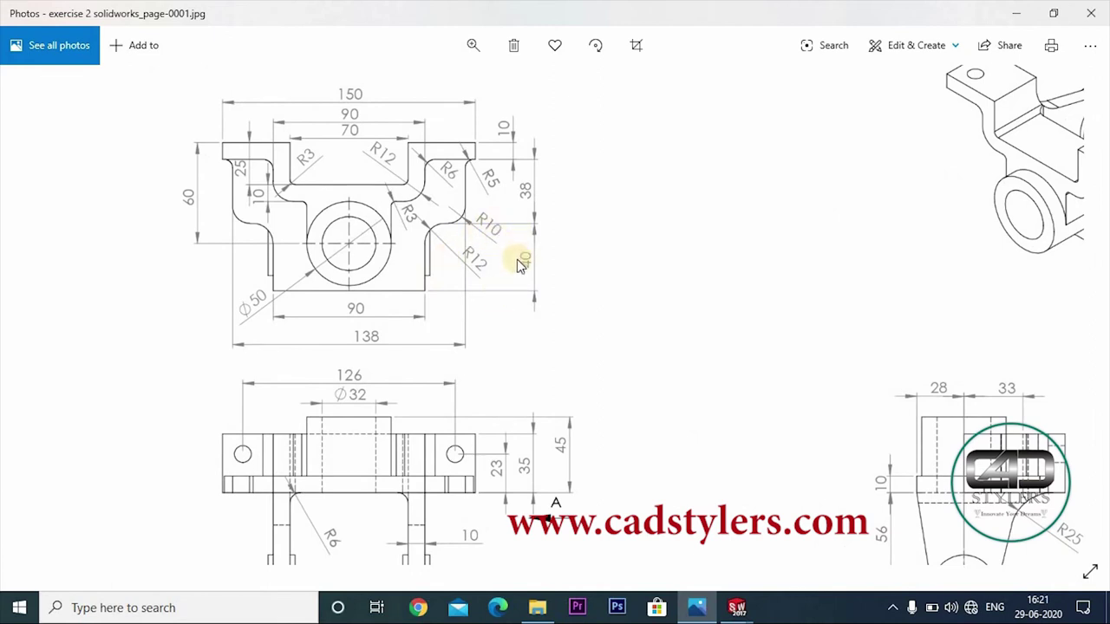
click(699, 610)
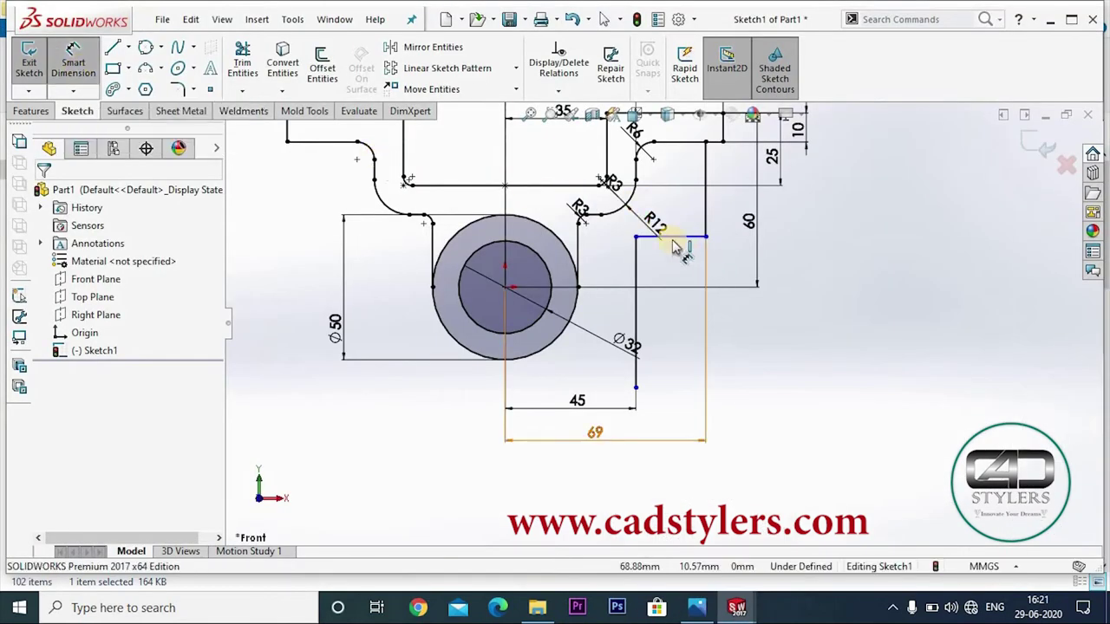
Give the lower vertical step a 40 dimension
click(637, 388)
click(781, 325)
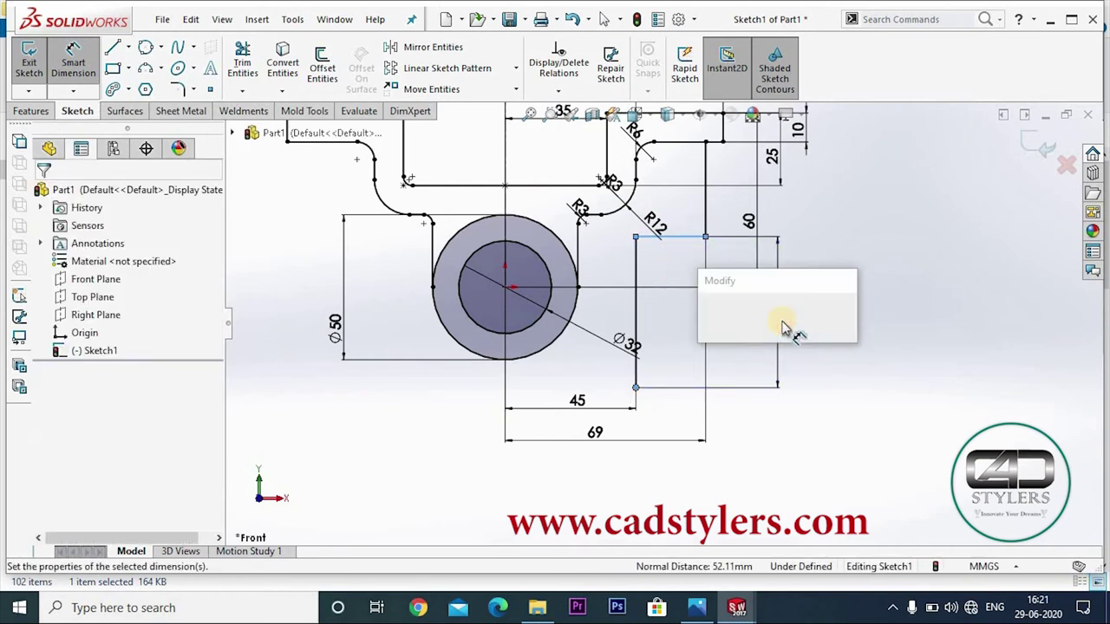
text(4)
key(Return)
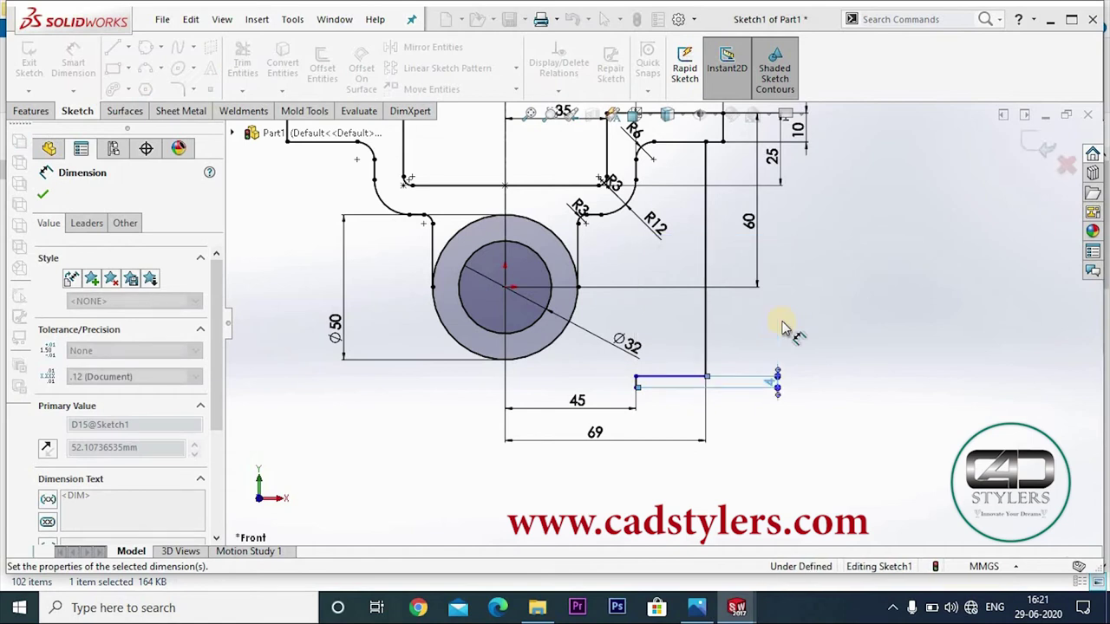
click(828, 399)
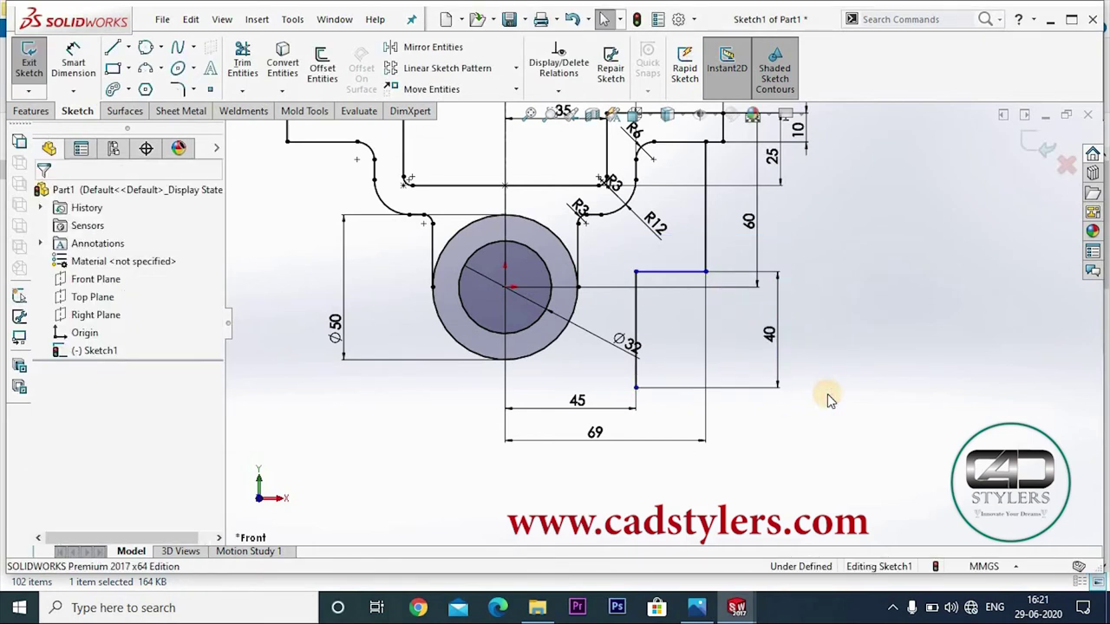
scroll(806, 346, up, 3)
scroll(780, 254, down, 3)
Set 38 between the two horizontal lines and line up the 40 dimension beside it
click(73, 63)
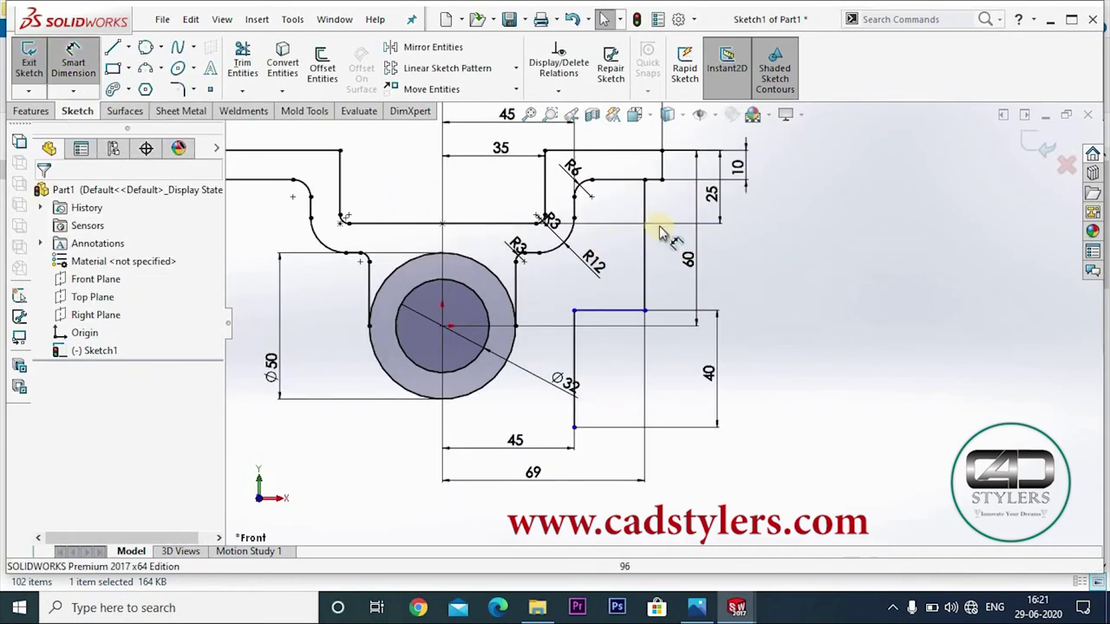
click(629, 180)
click(685, 310)
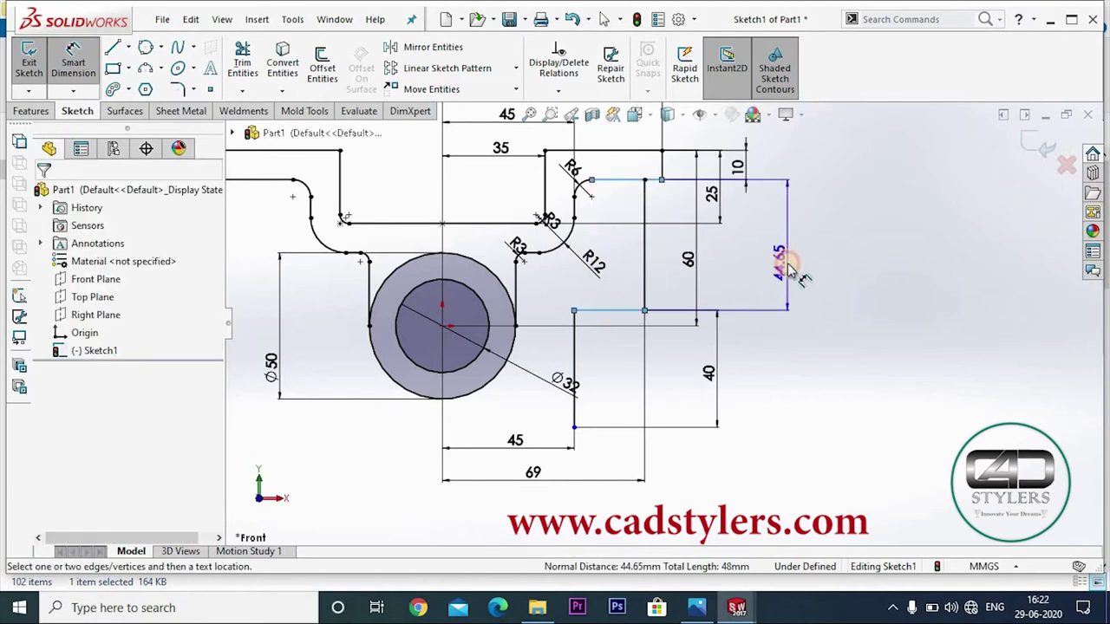
click(787, 261)
text(38)
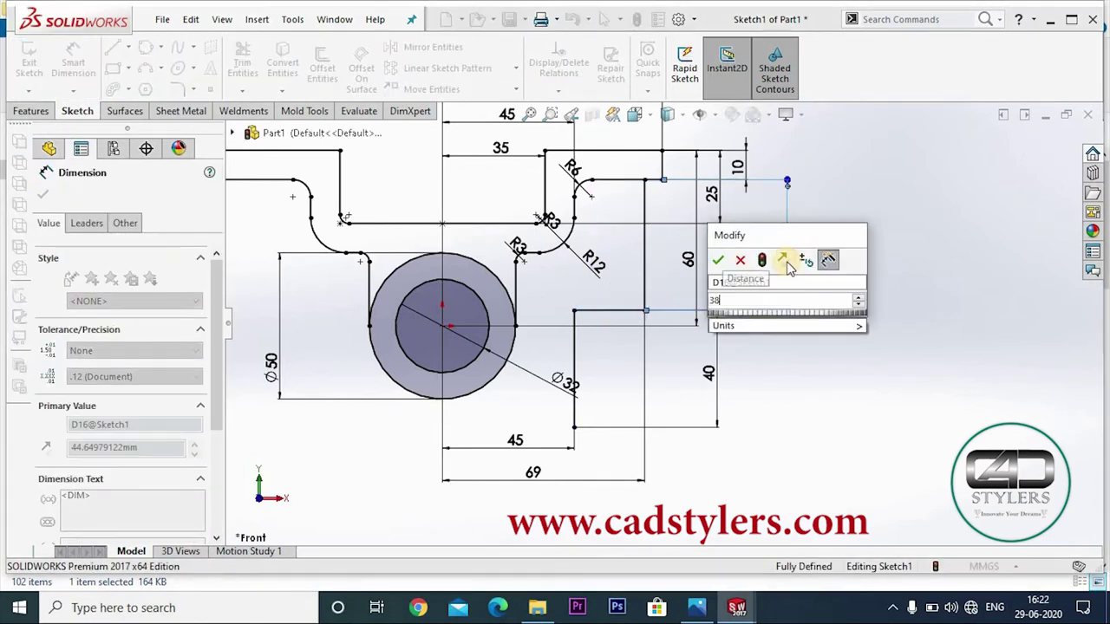
key(Return)
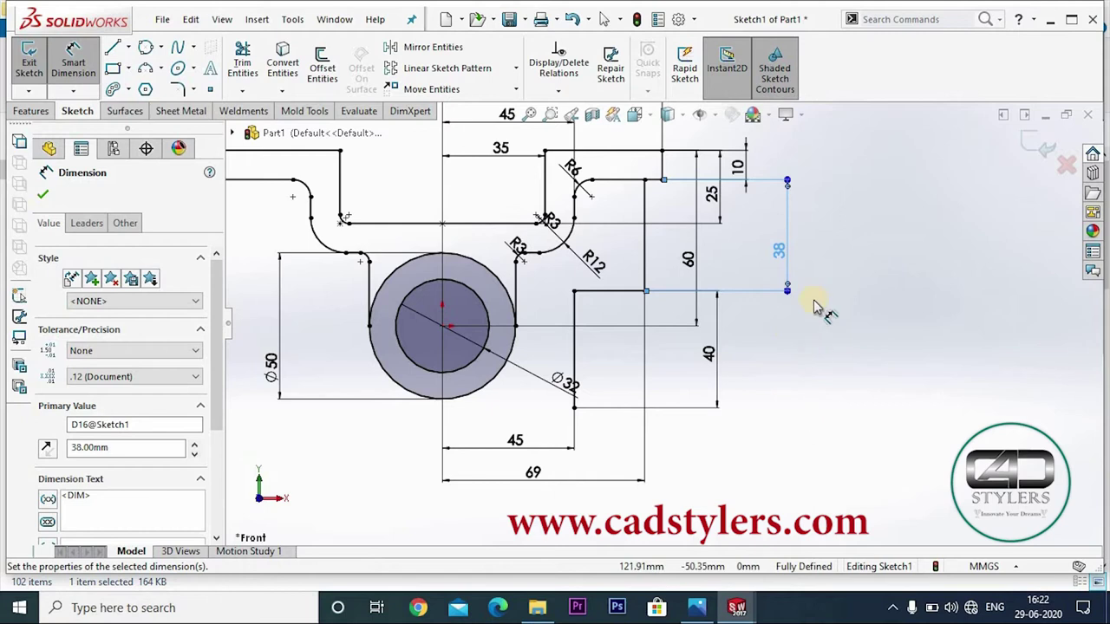
click(815, 264)
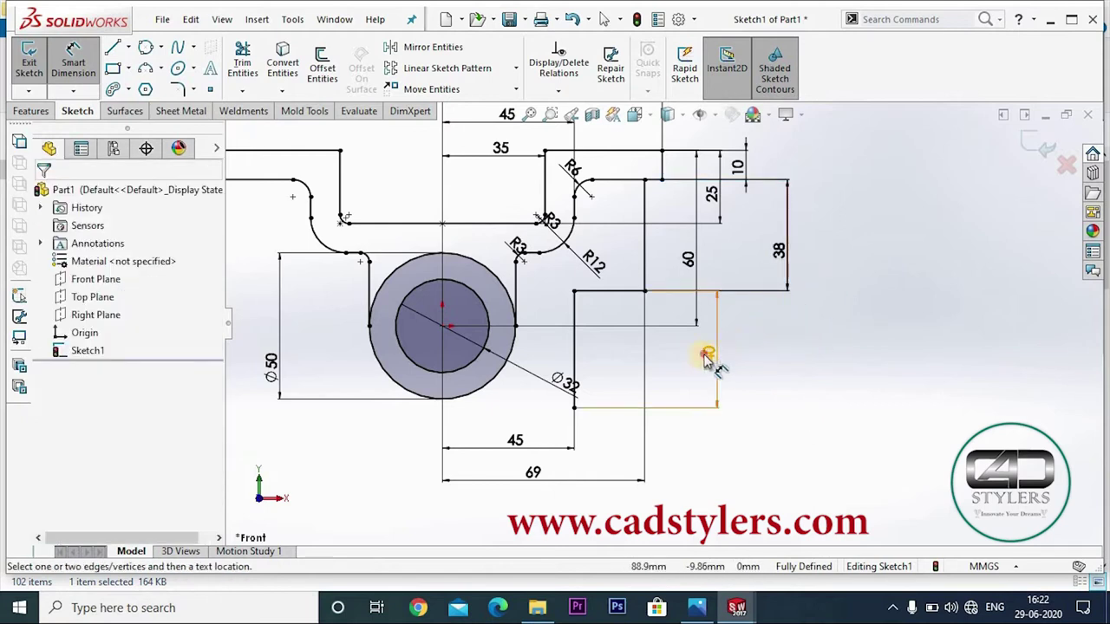
drag(706, 360, 771, 347)
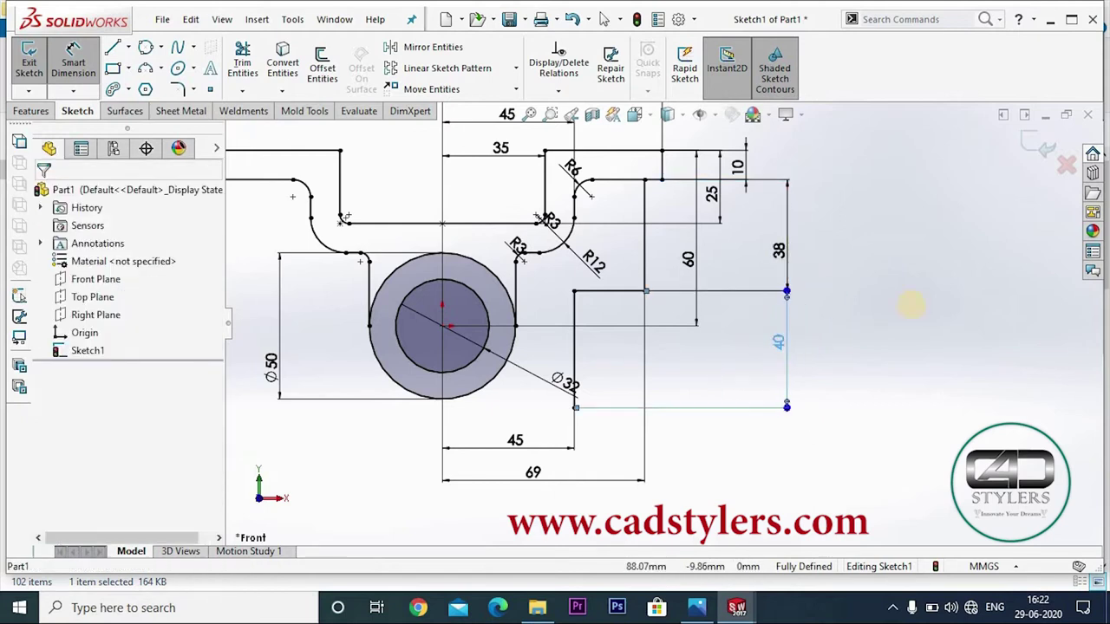
click(897, 399)
key(f)
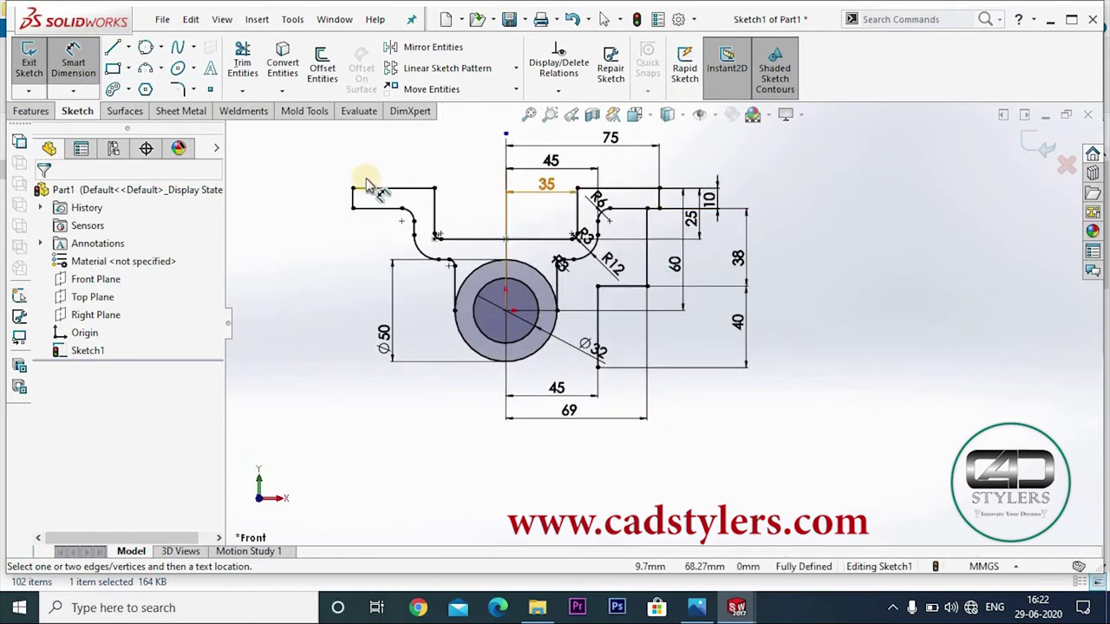
Delete the vertical centreline of the sketch
click(841, 429)
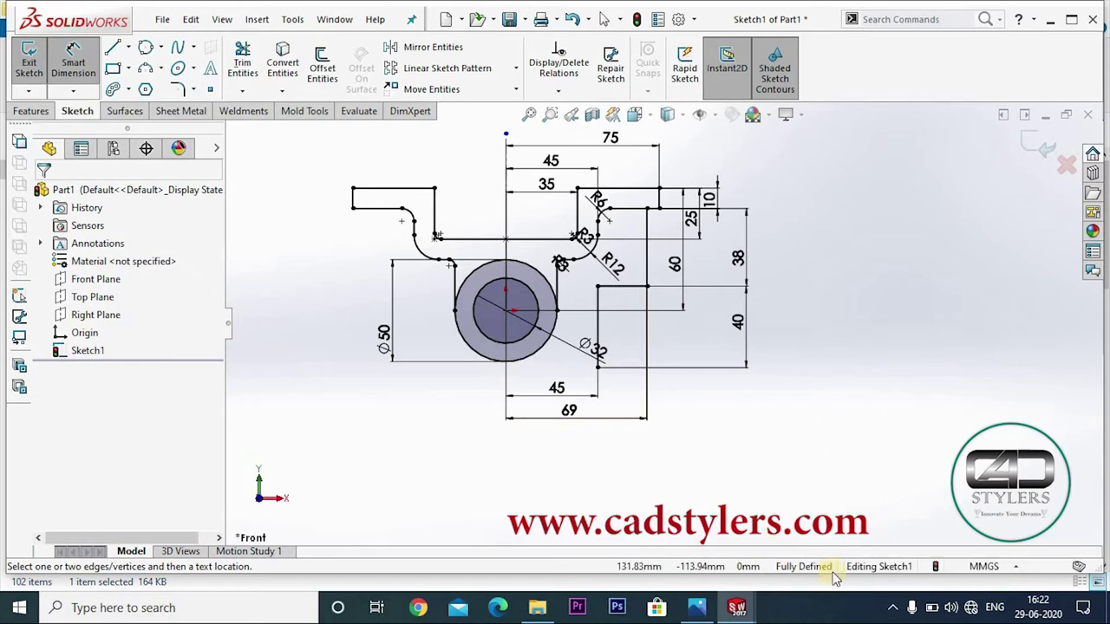
scroll(570, 186, up, 1)
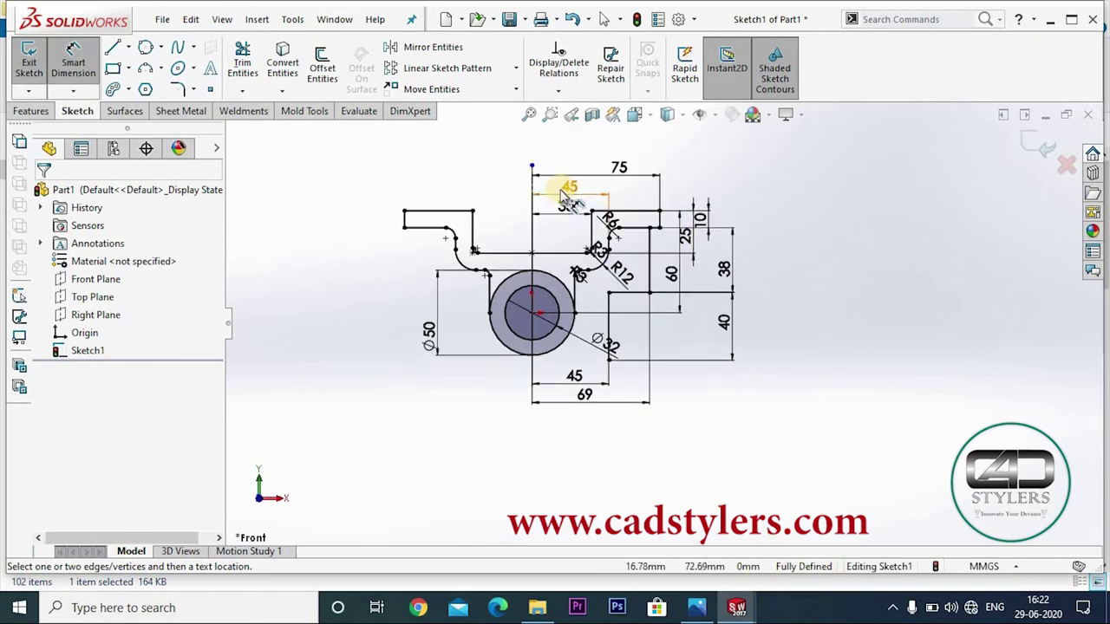
scroll(538, 177, down, 3)
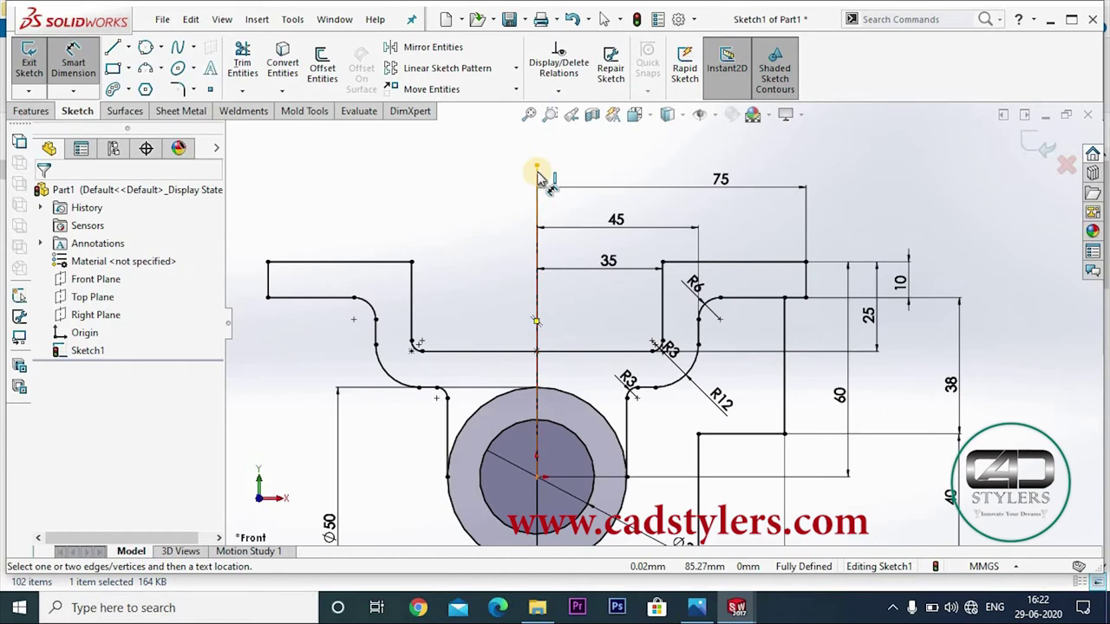
click(537, 170)
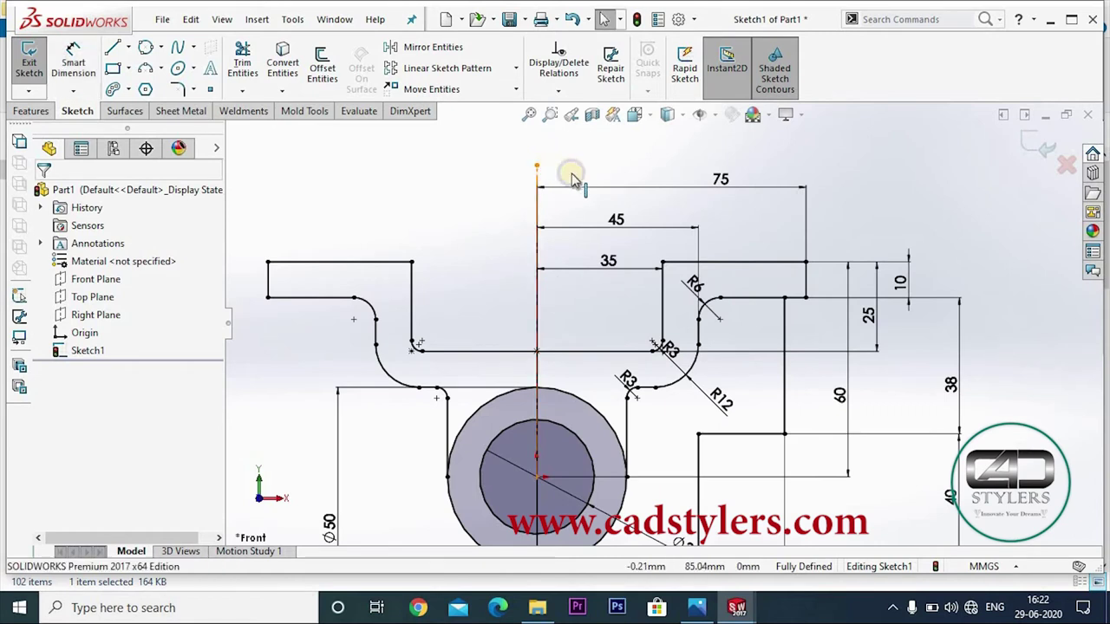
right_click(537, 174)
click(590, 403)
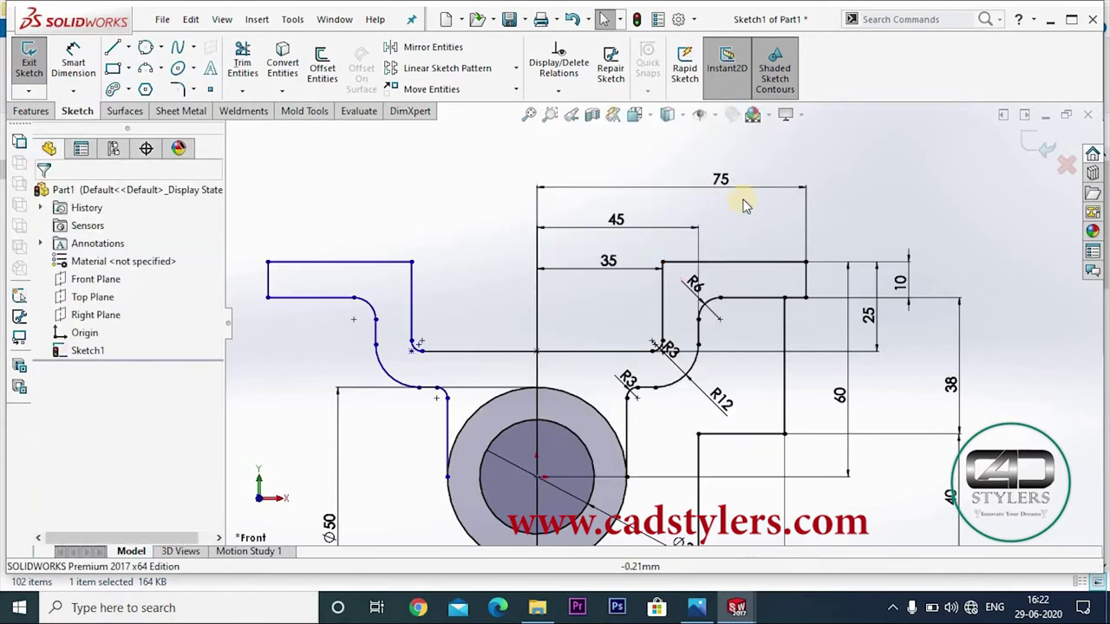
scroll(703, 346, up, 2)
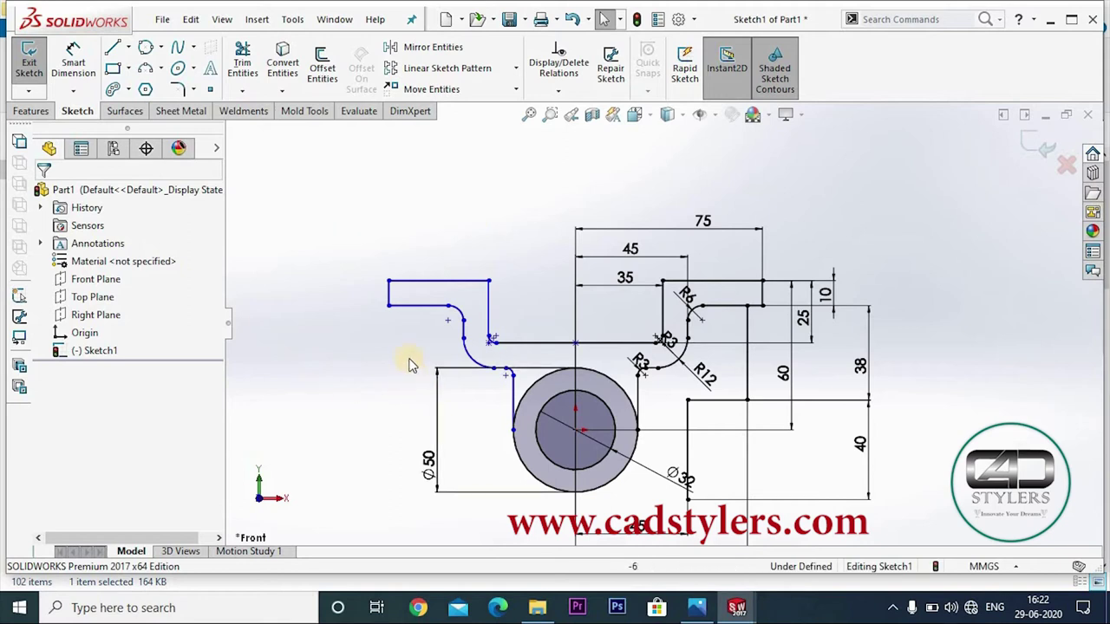
Undo the deletion to restore the centreline and fit the whole sketch in view
key(ctrl+z)
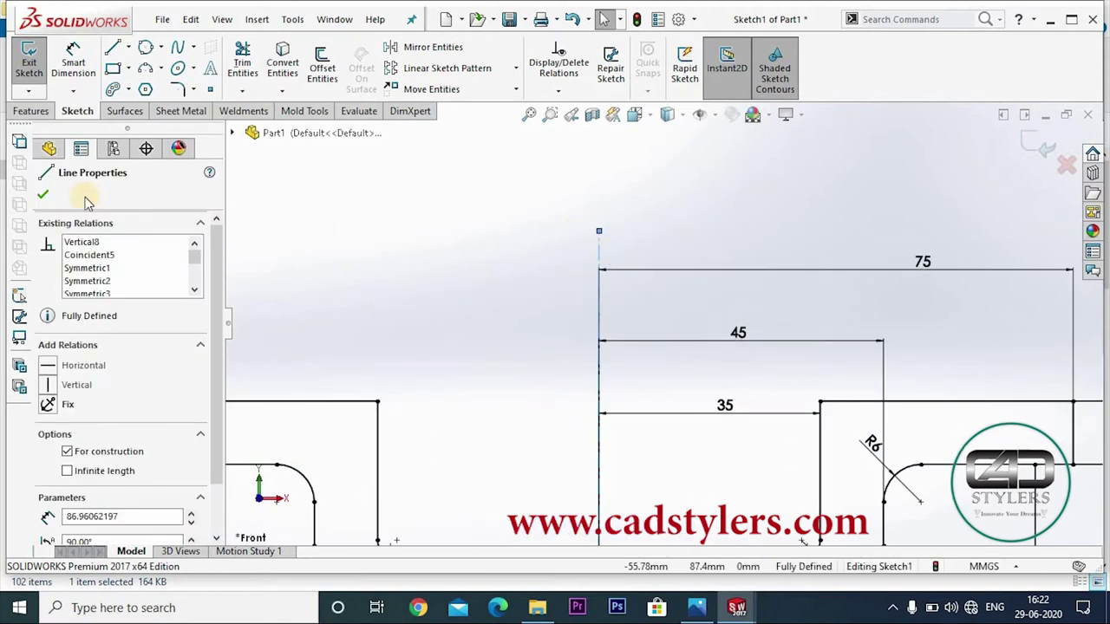
click(54, 197)
scroll(554, 282, down, 2)
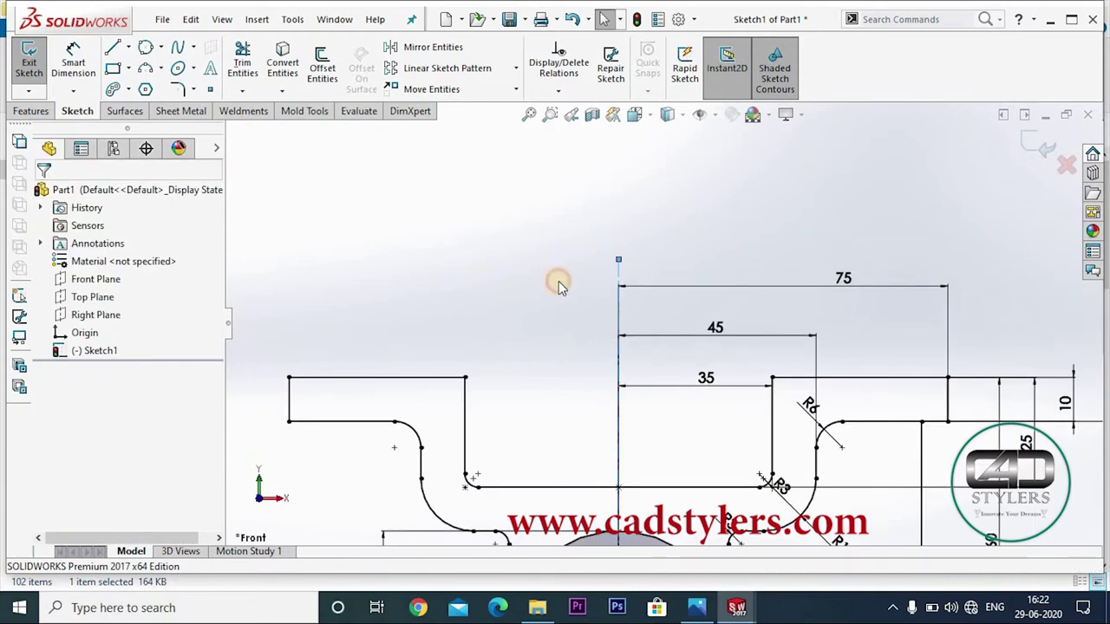
scroll(555, 282, down, 3)
key(Escape)
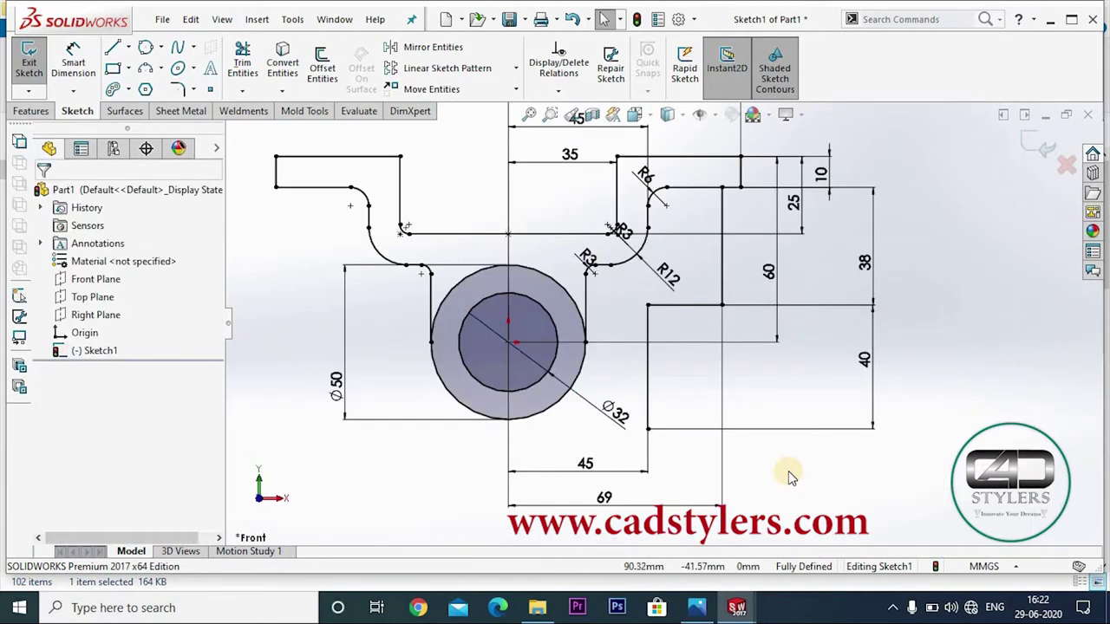
key(f)
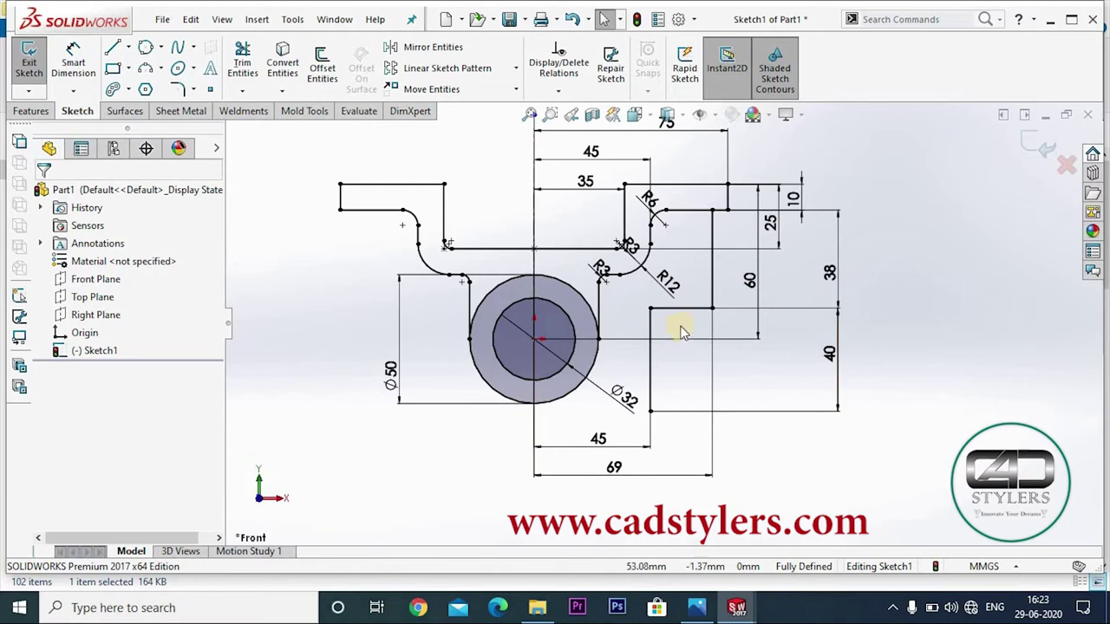
Zoom into the Exercise-2 front view in Photos, then return to the bracket sketch
click(696, 606)
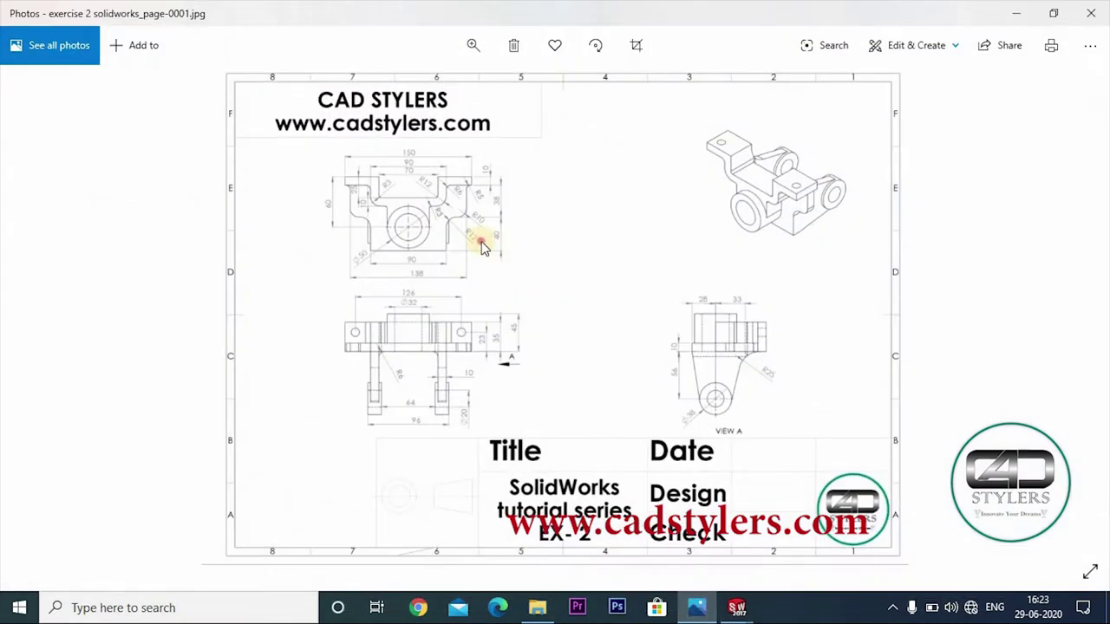
scroll(483, 240, up, 2)
scroll(476, 235, up, 2)
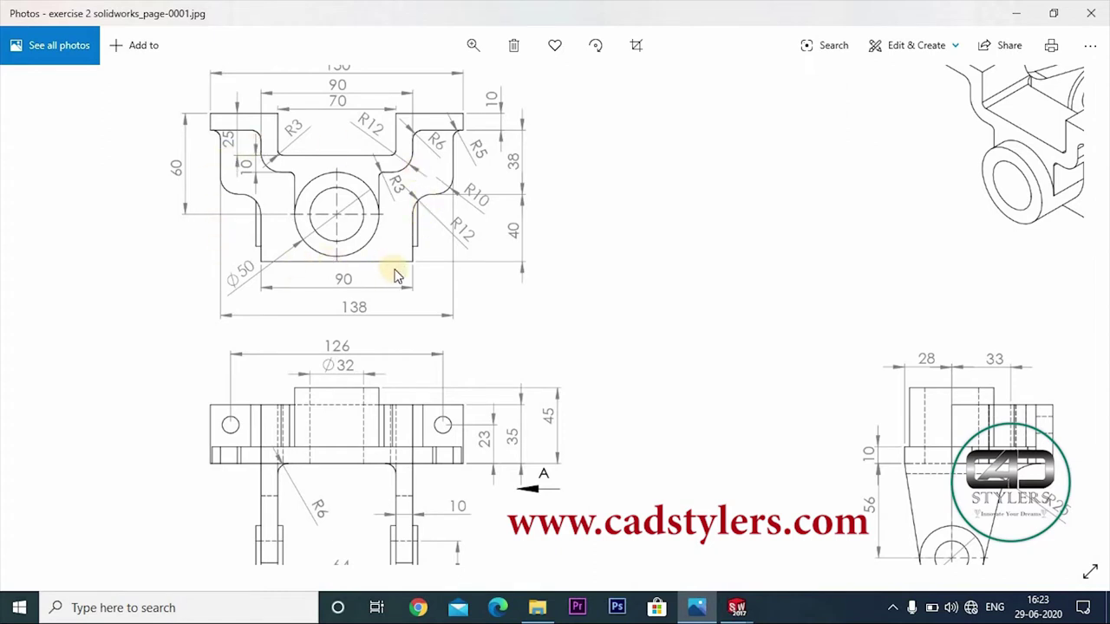
click(736, 607)
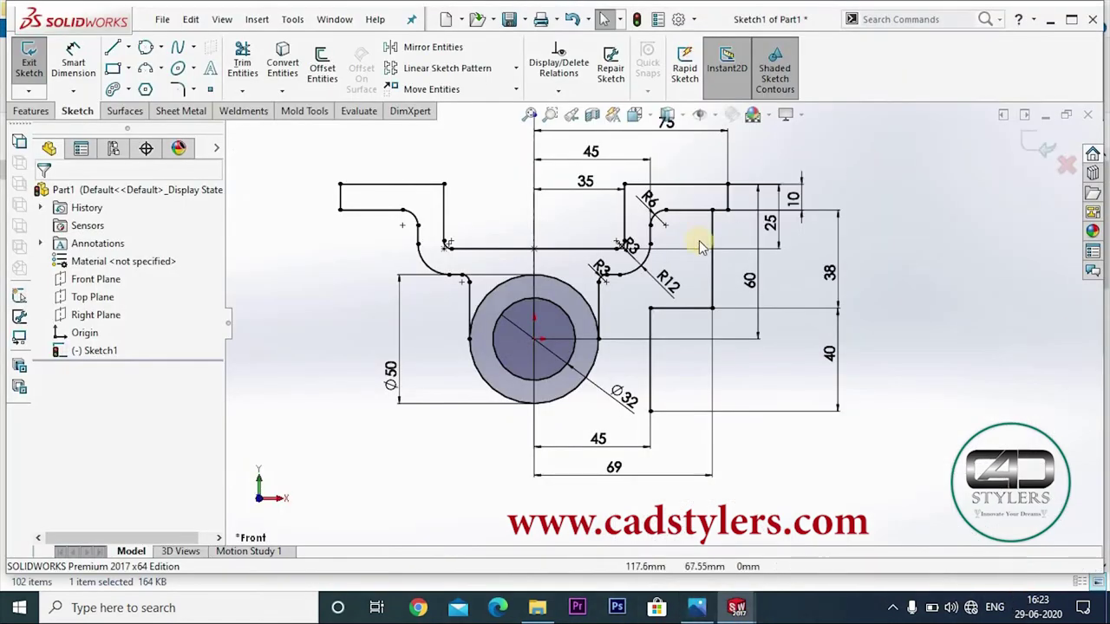
Fillet the right-side inner corners with R12 and R10 sketch fillets
click(178, 89)
text(12)
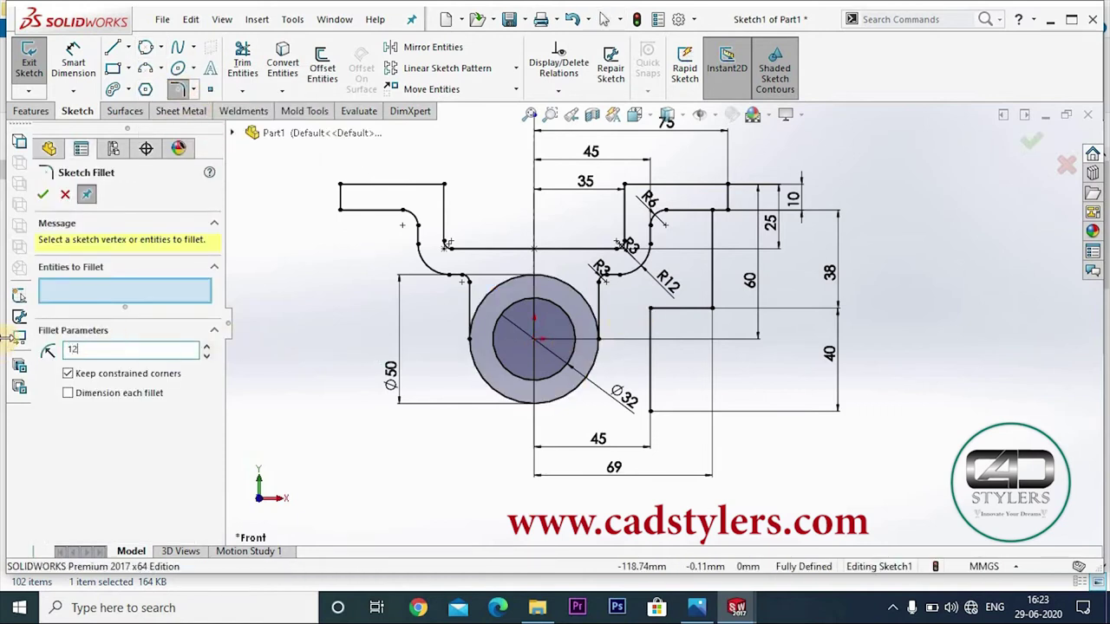
click(651, 311)
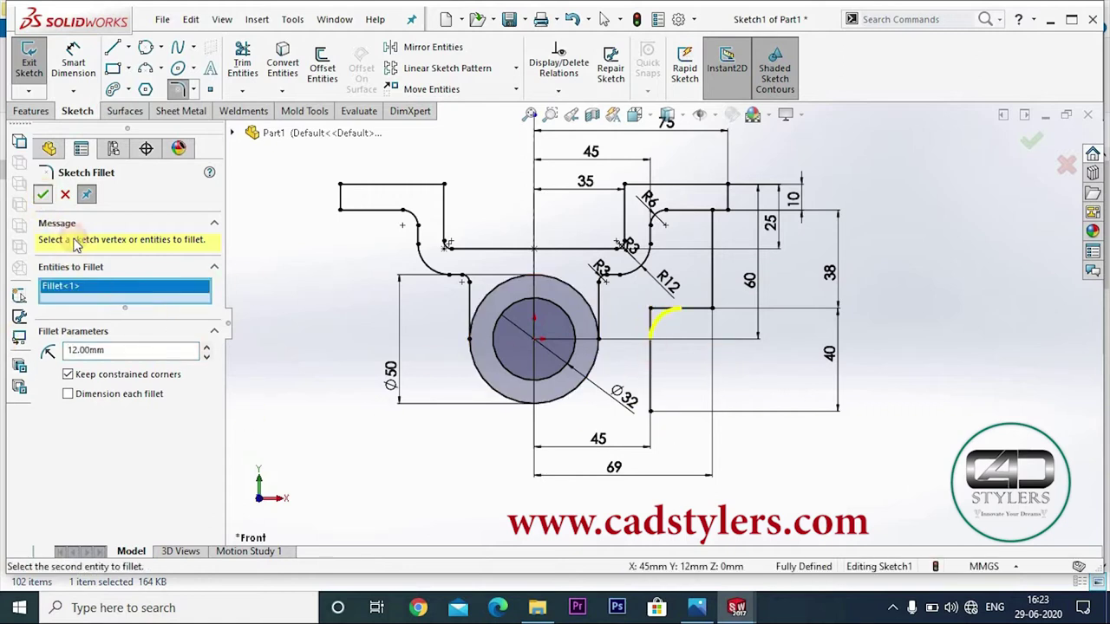
key(Return)
click(70, 350)
text(10)
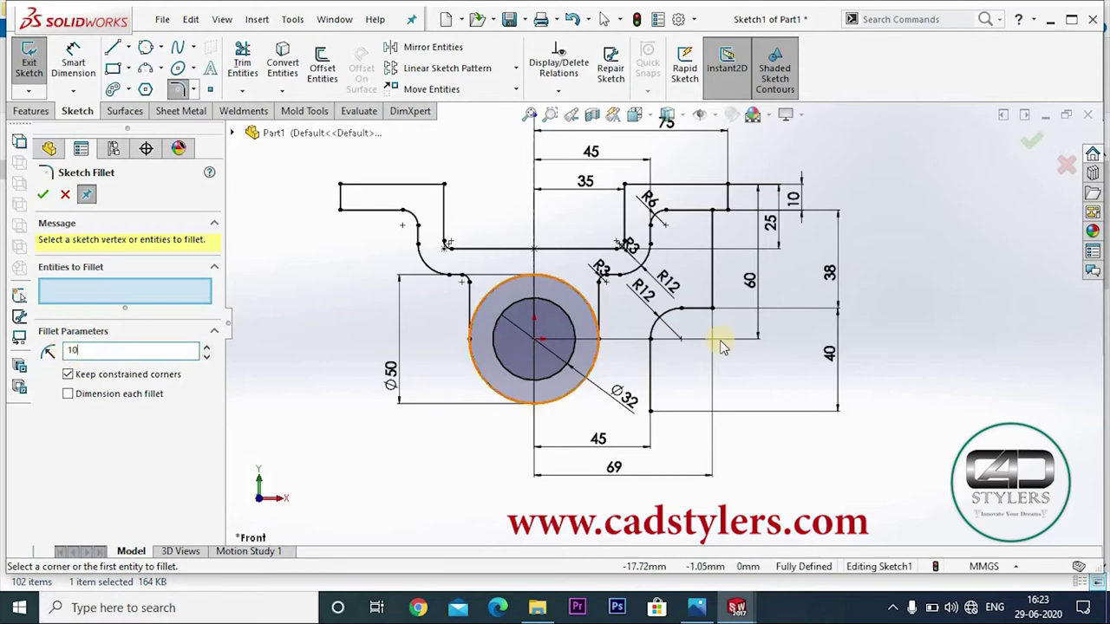
click(709, 307)
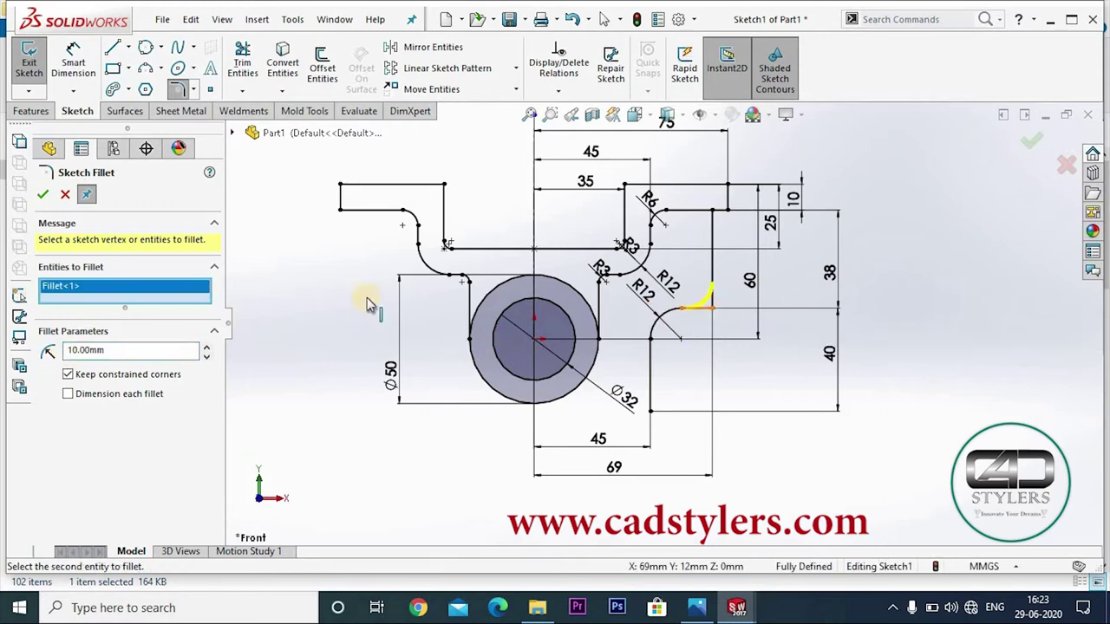
click(45, 196)
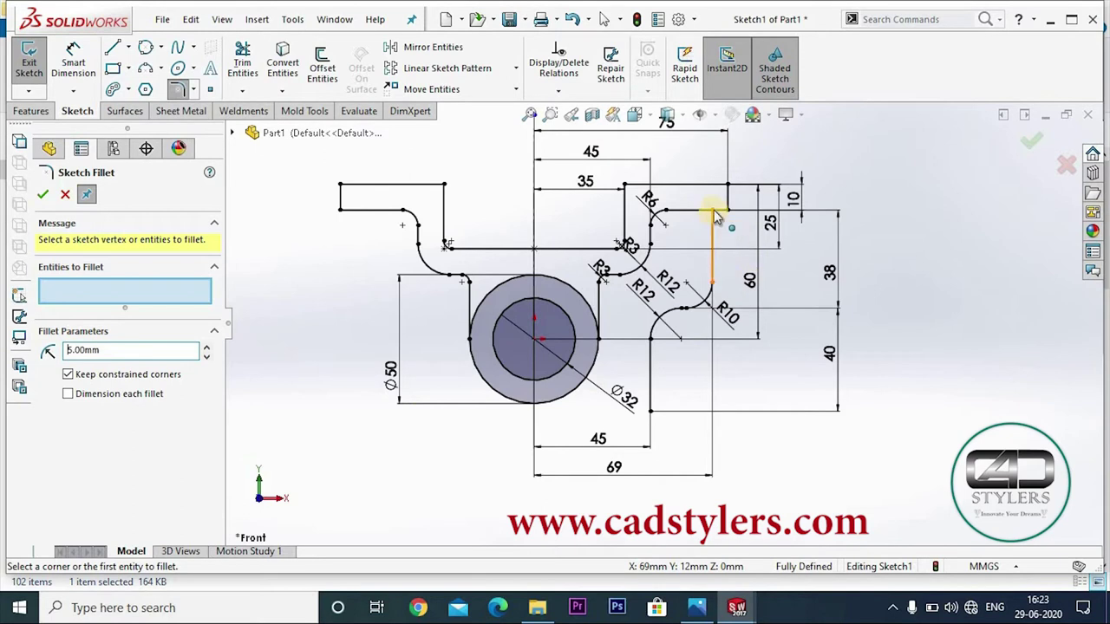
Round the corner below the 10 mm step with an R5 fillet and close Sketch Fillet
scroll(722, 224, down, 2)
scroll(720, 215, down, 2)
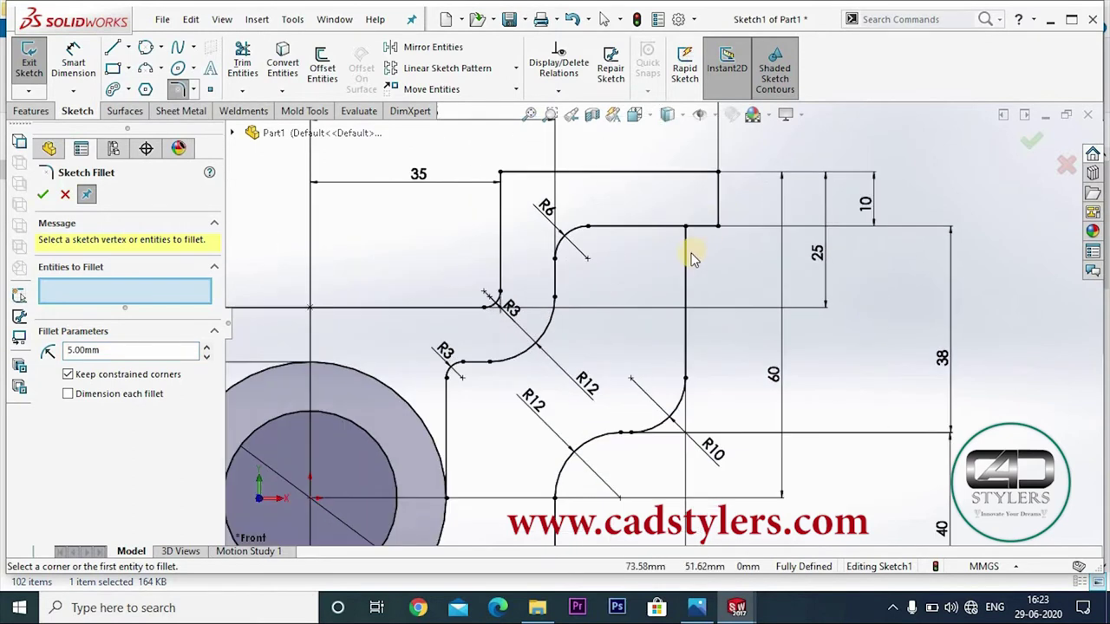
scroll(685, 239, down, 2)
click(670, 254)
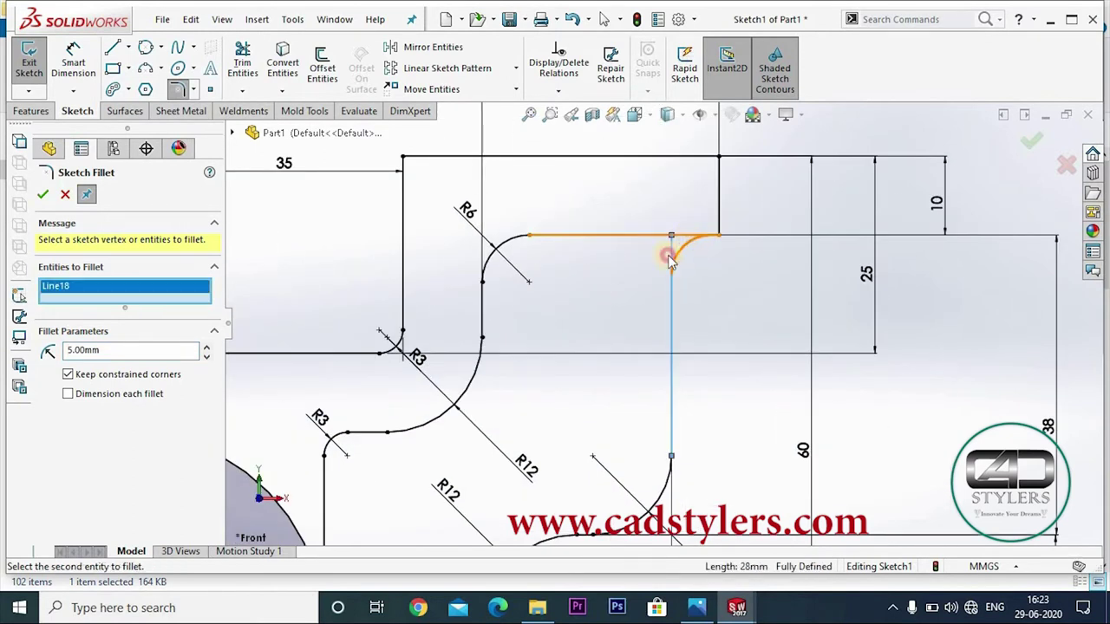
click(669, 258)
click(609, 314)
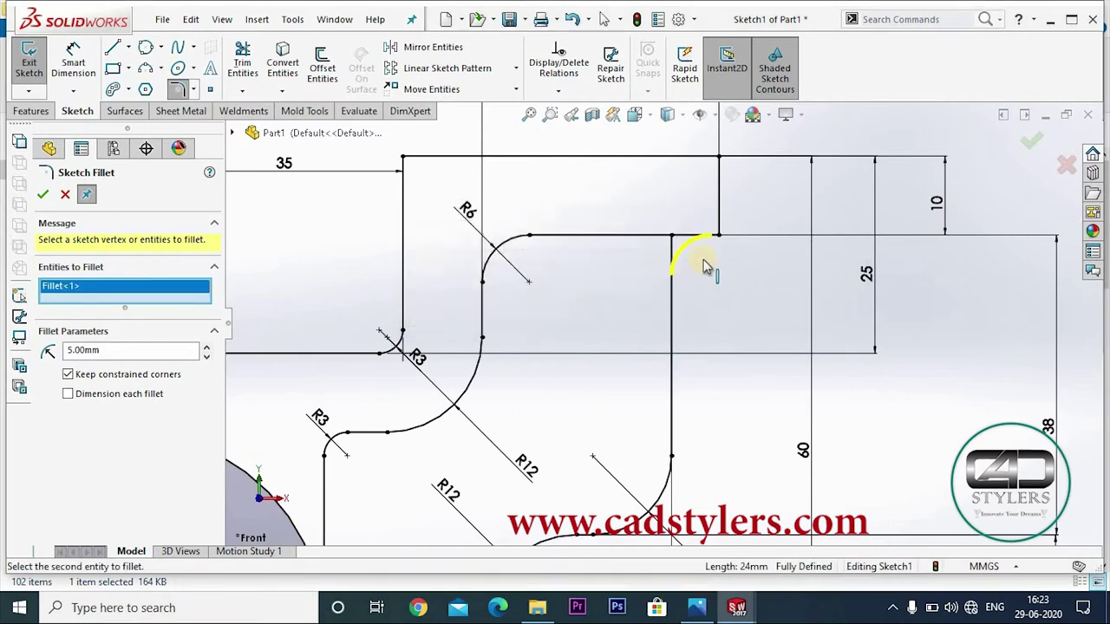
scroll(692, 279, up, 2)
scroll(681, 272, down, 4)
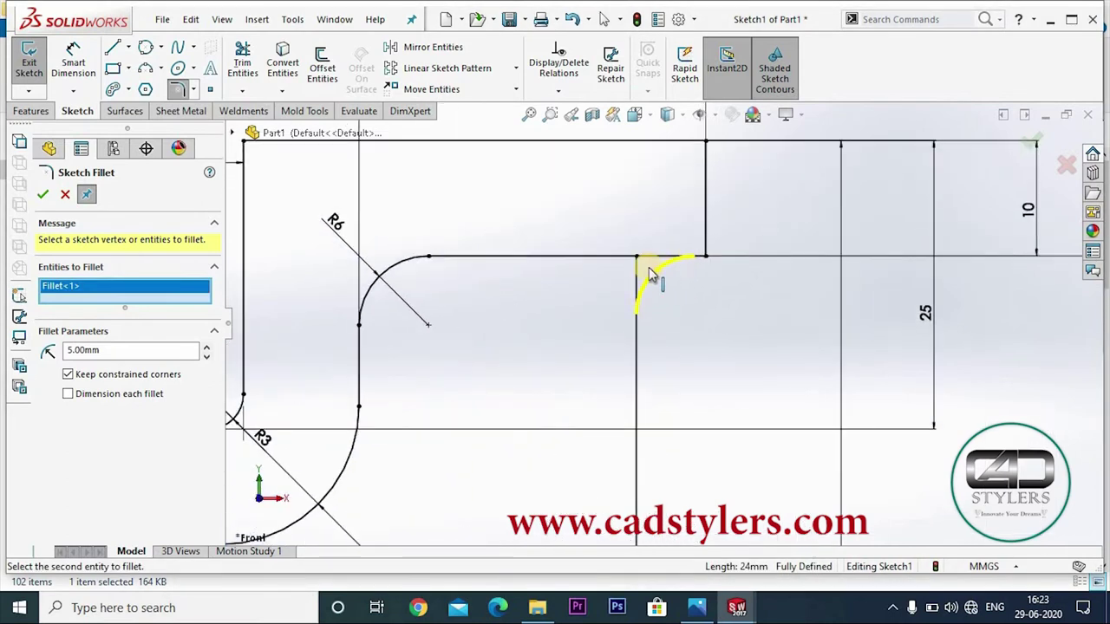
click(45, 195)
scroll(742, 351, up, 2)
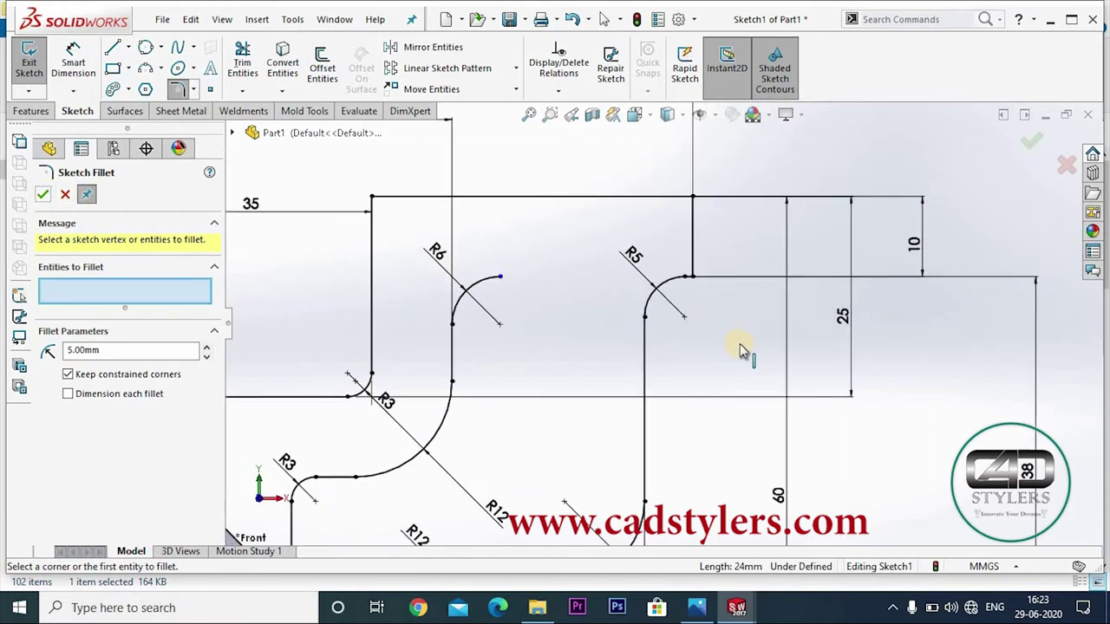
scroll(741, 351, up, 2)
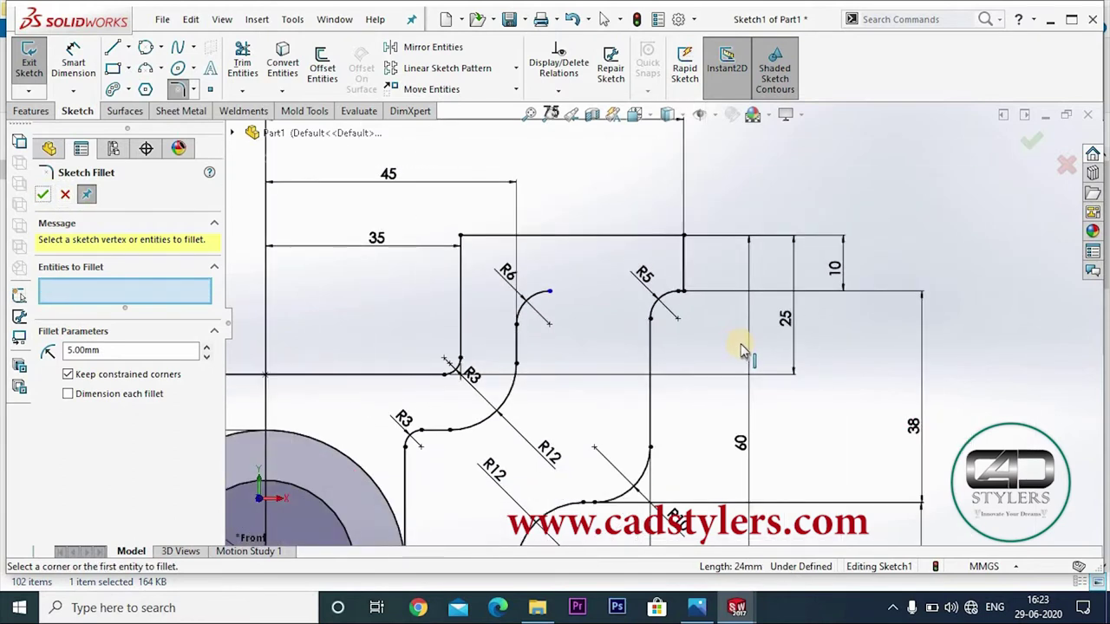
click(65, 195)
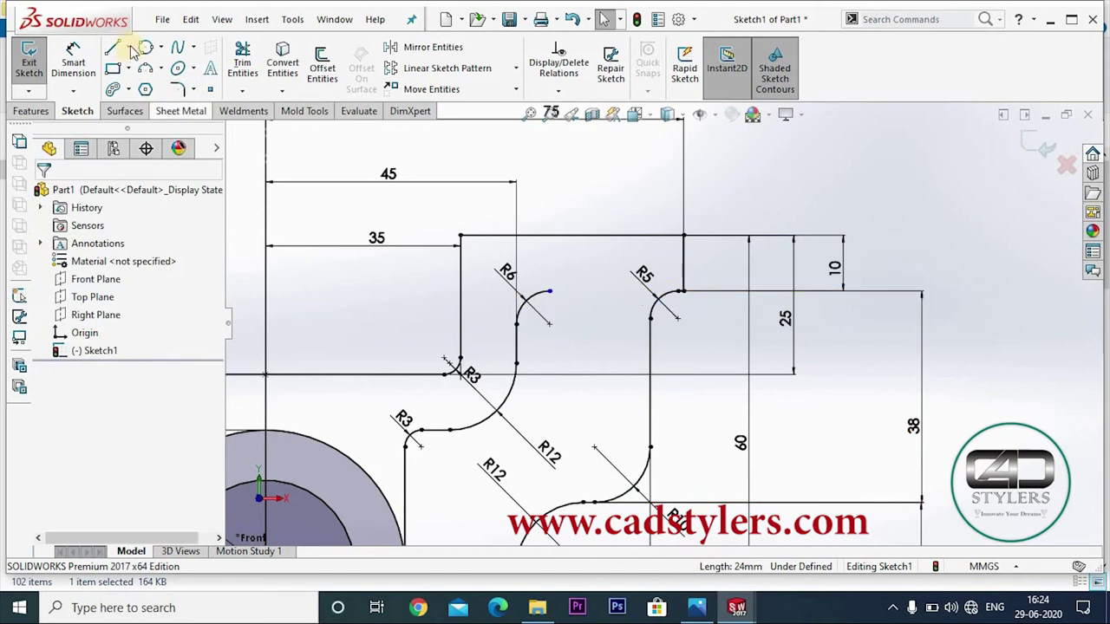
Extend the horizontal line at the R5 corner to meet the R6 arc
click(553, 292)
scroll(686, 303, down, 4)
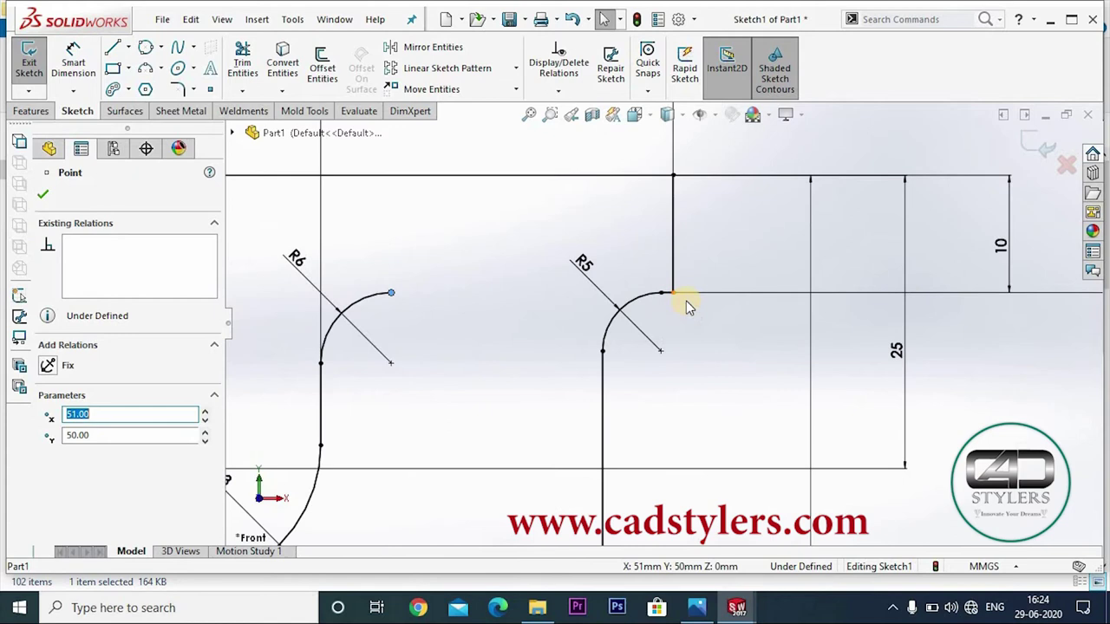
key(Escape)
click(242, 90)
click(278, 129)
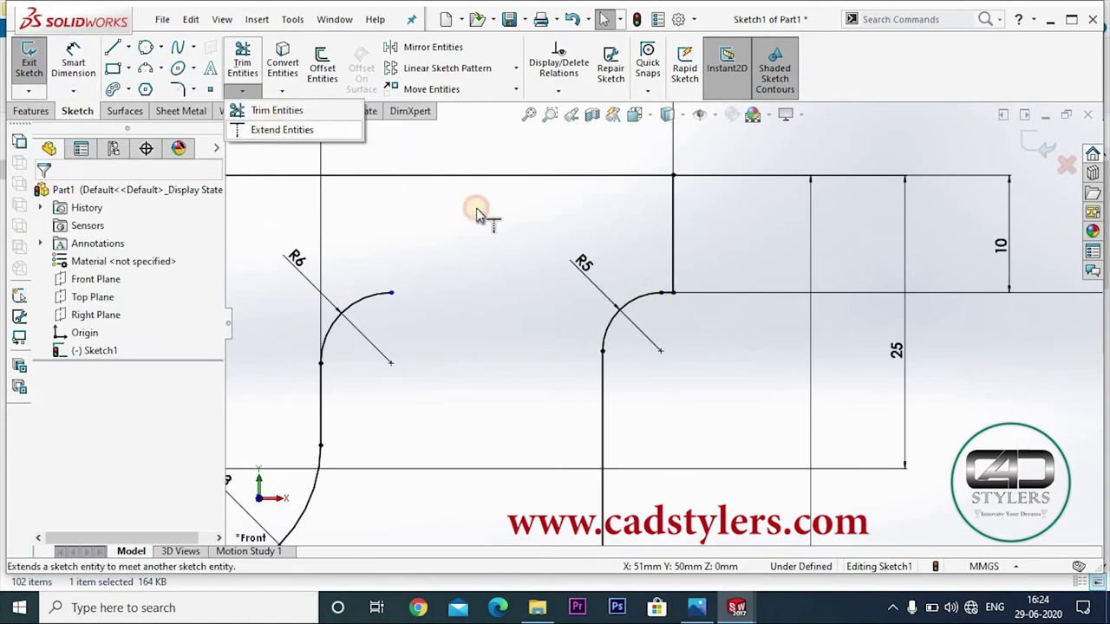
click(668, 298)
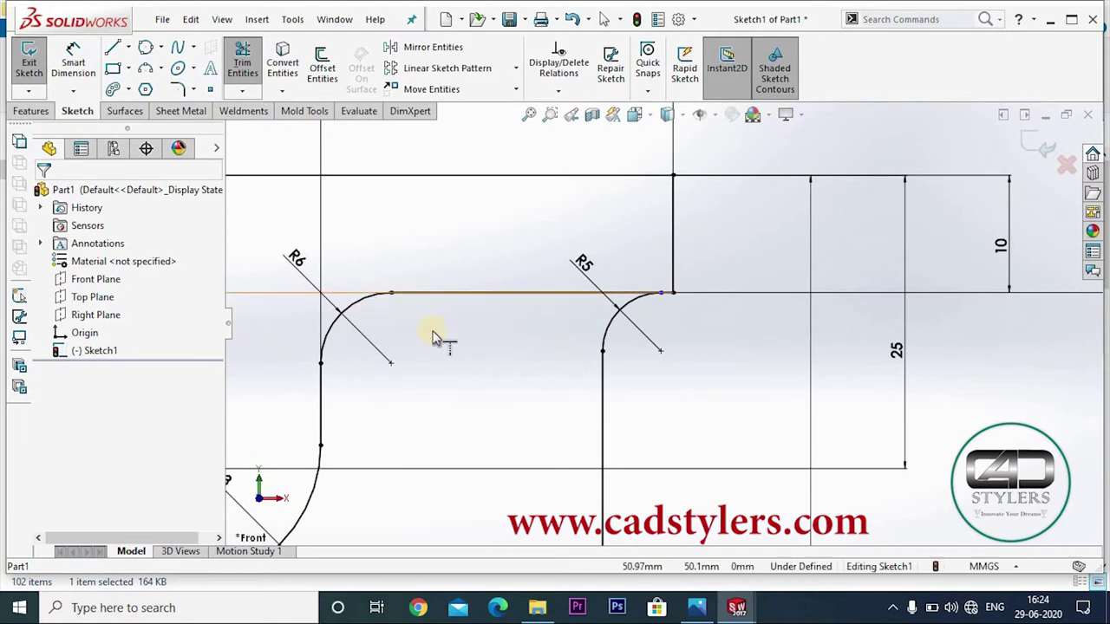
scroll(585, 334, up, 2)
scroll(581, 320, up, 2)
scroll(595, 329, up, 2)
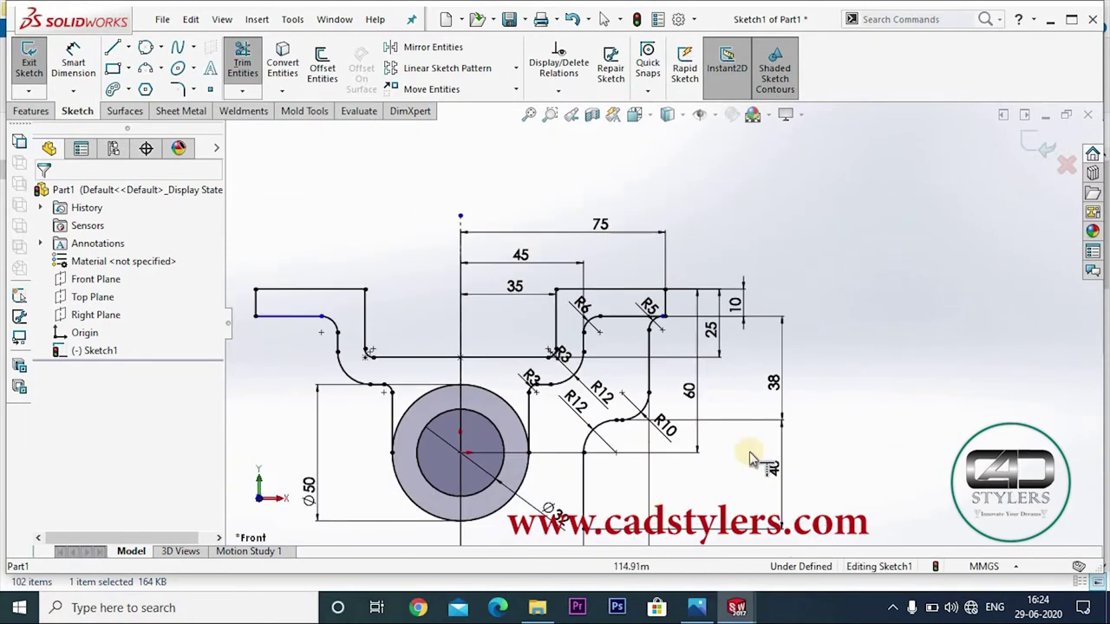
scroll(748, 454, down, 2)
scroll(634, 231, down, 2)
scroll(618, 220, down, 2)
scroll(880, 413, down, 2)
scroll(877, 408, up, 2)
scroll(876, 411, up, 2)
scroll(878, 415, up, 2)
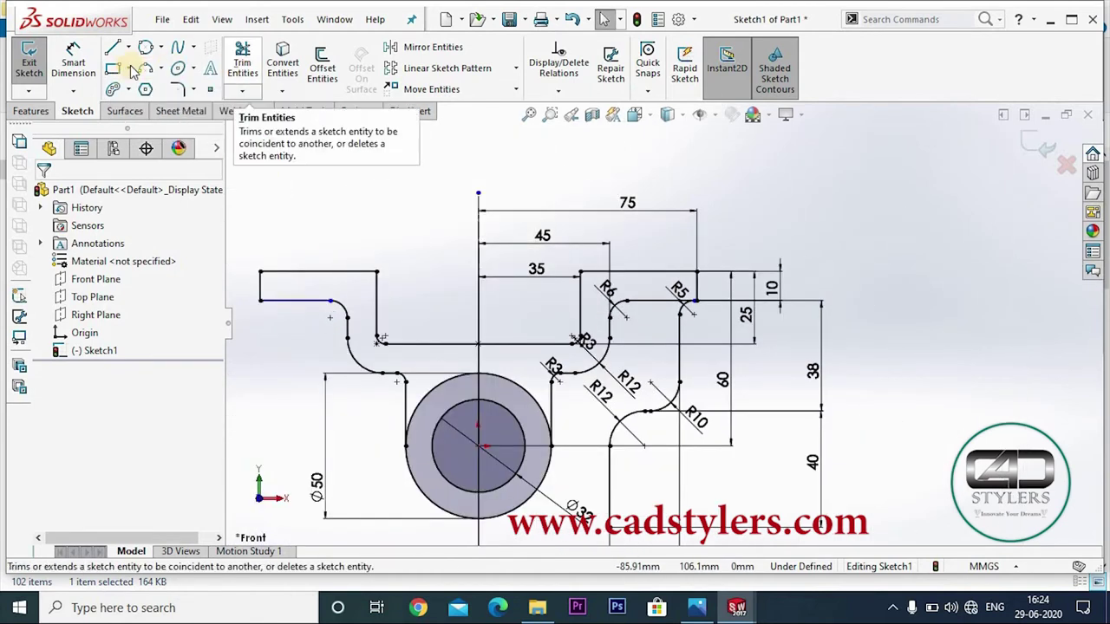
click(73, 62)
click(305, 301)
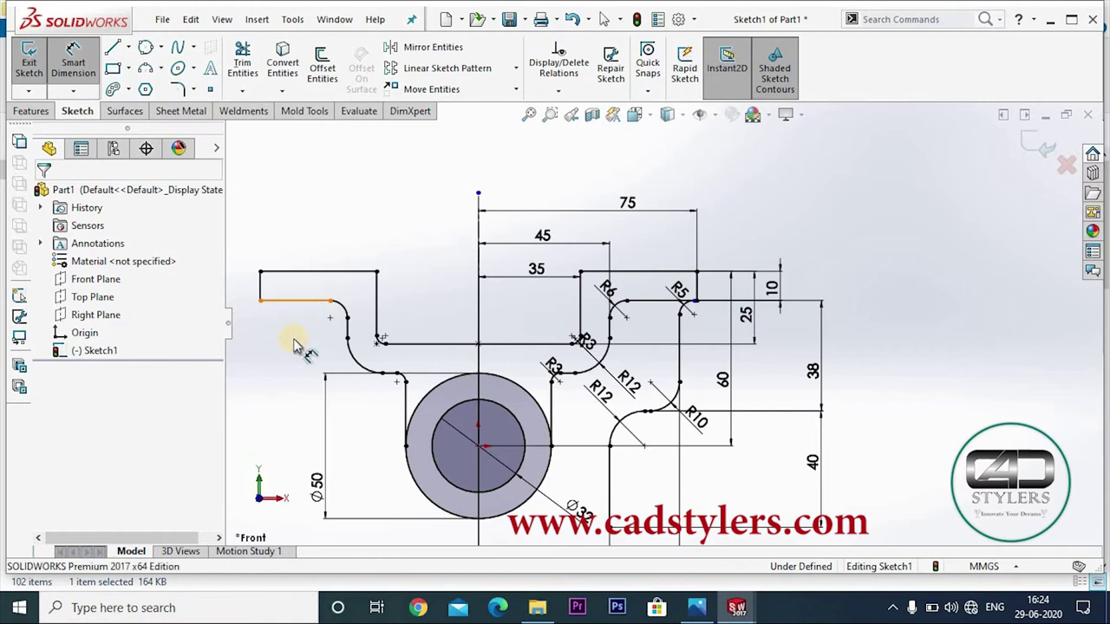
click(293, 343)
click(224, 336)
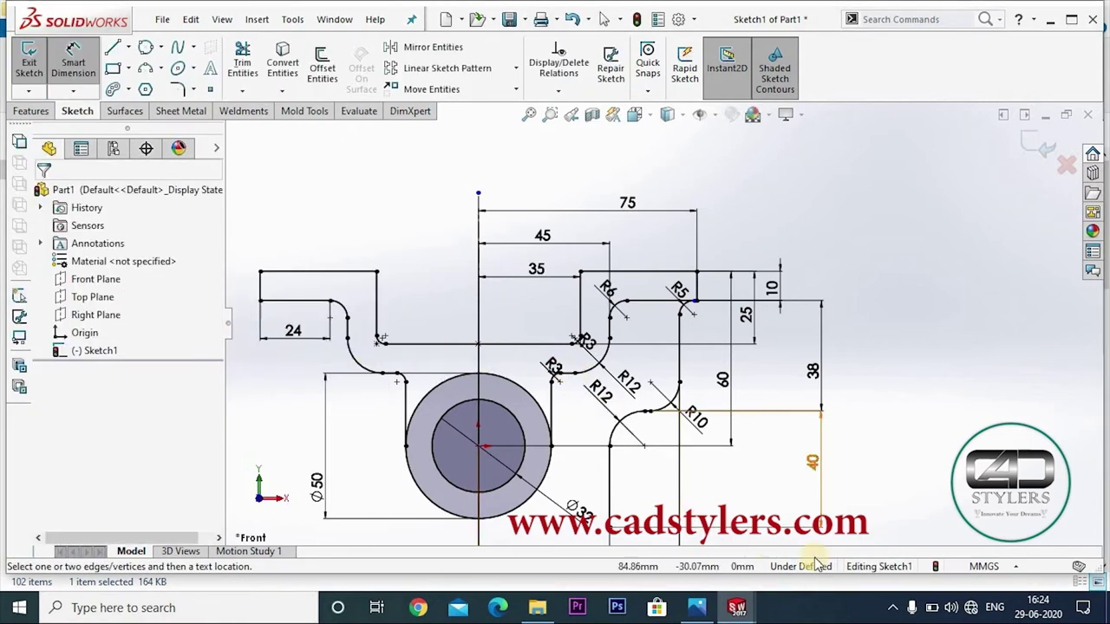
scroll(702, 317, down, 2)
scroll(689, 319, down, 3)
scroll(683, 317, down, 2)
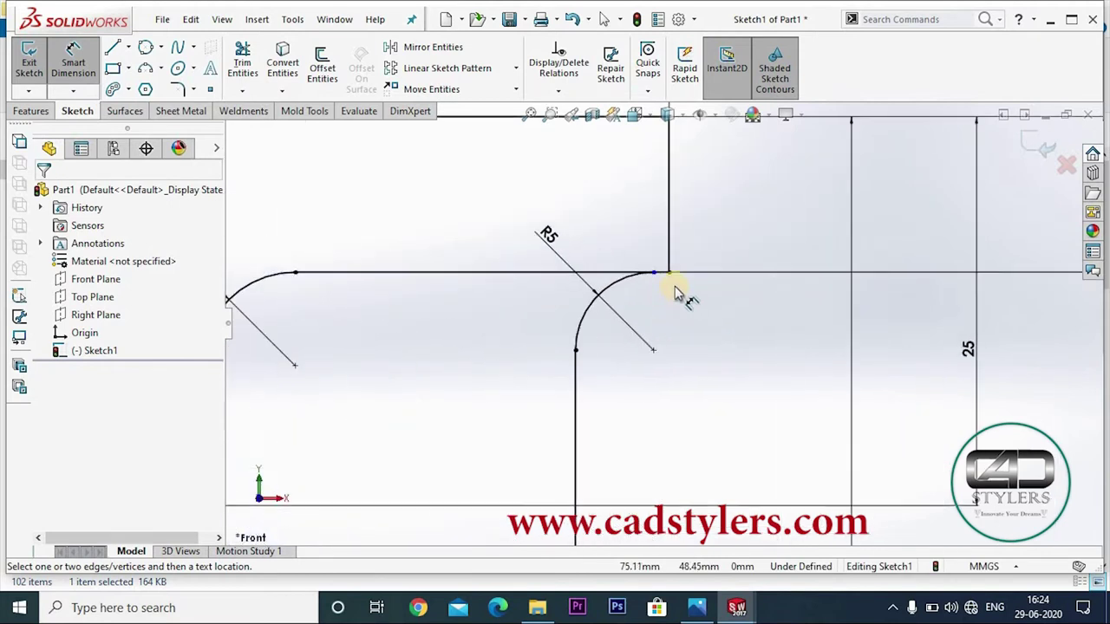
scroll(676, 289, down, 1)
click(645, 272)
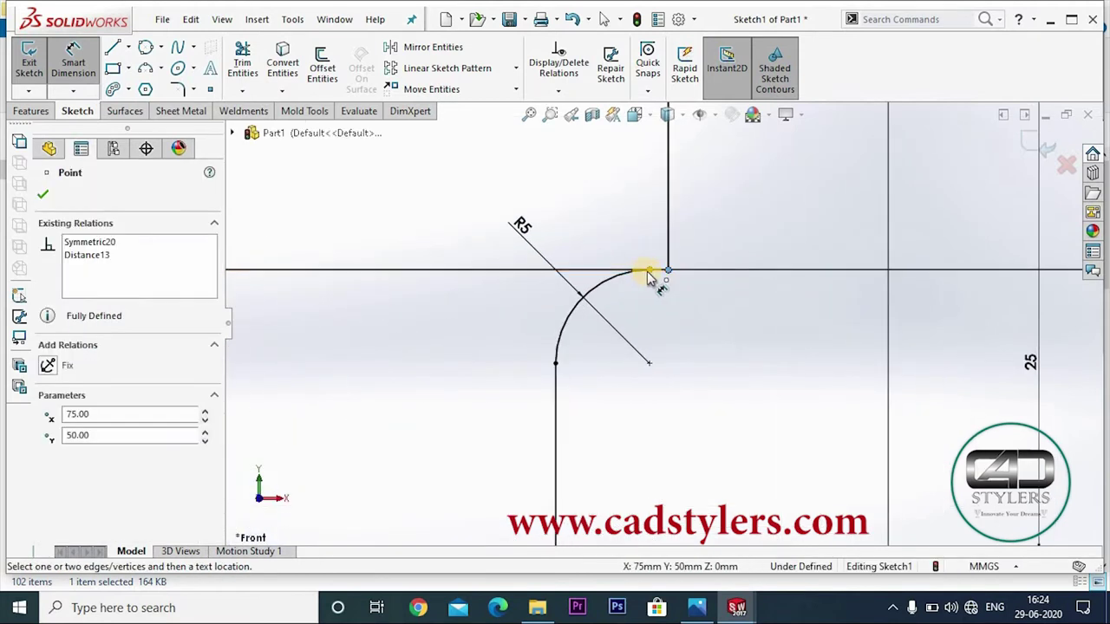
drag(648, 286, 654, 310)
click(659, 310)
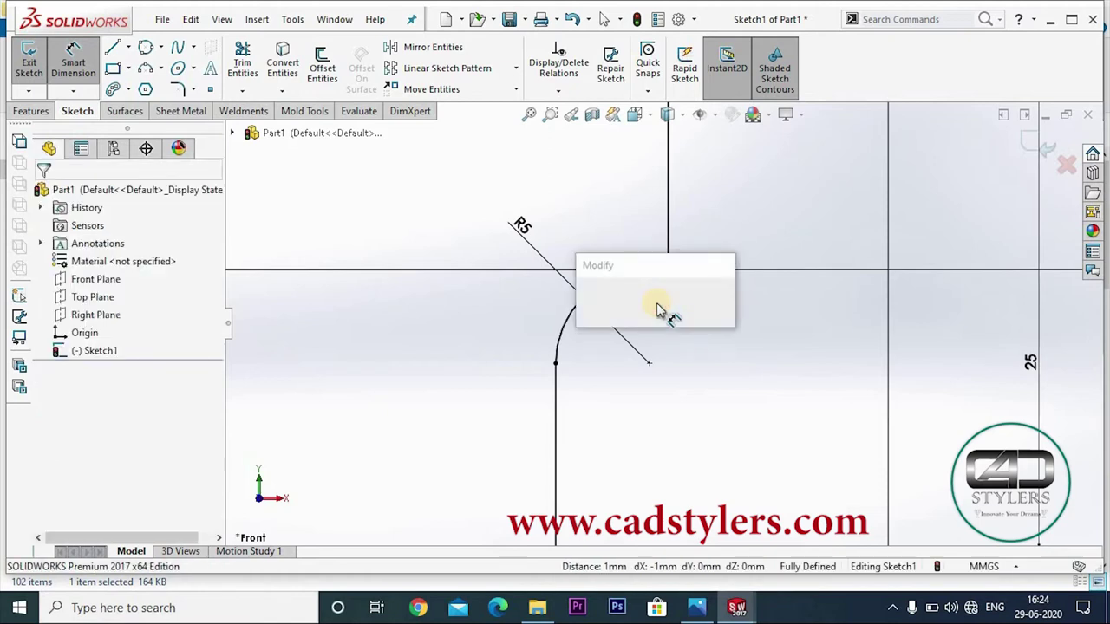
click(593, 296)
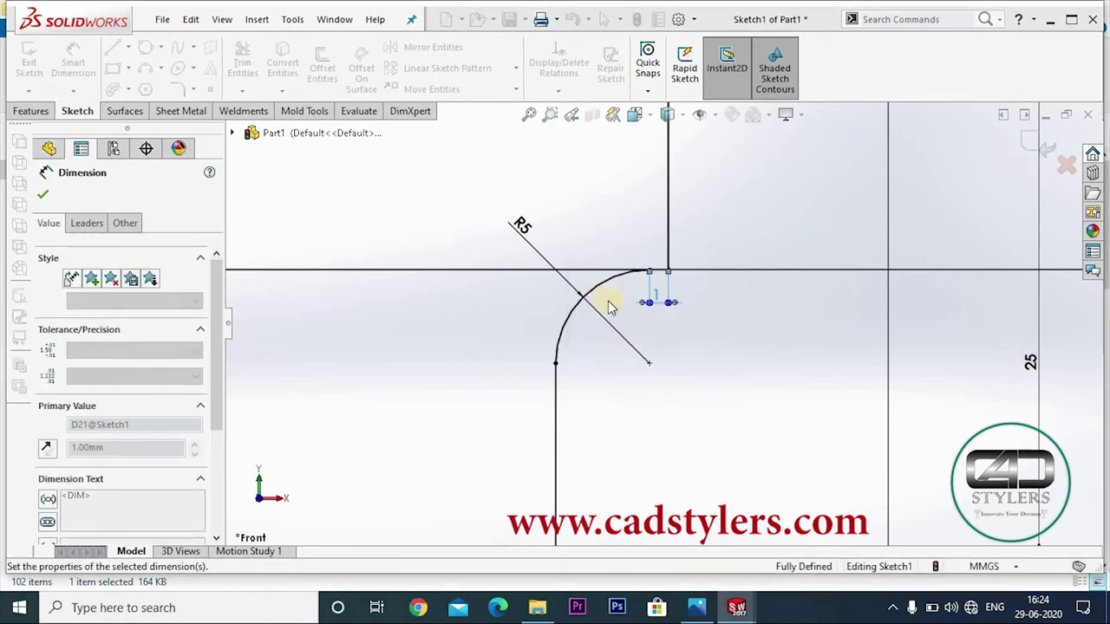
click(730, 340)
scroll(745, 364, up, 2)
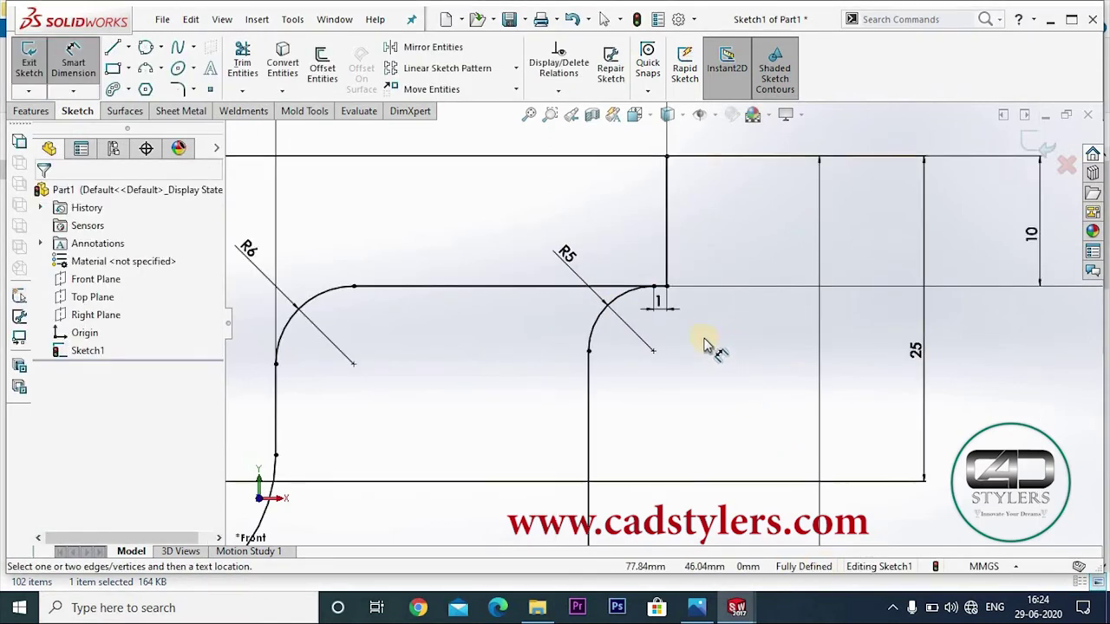
scroll(706, 346, down, 2)
right_click(637, 295)
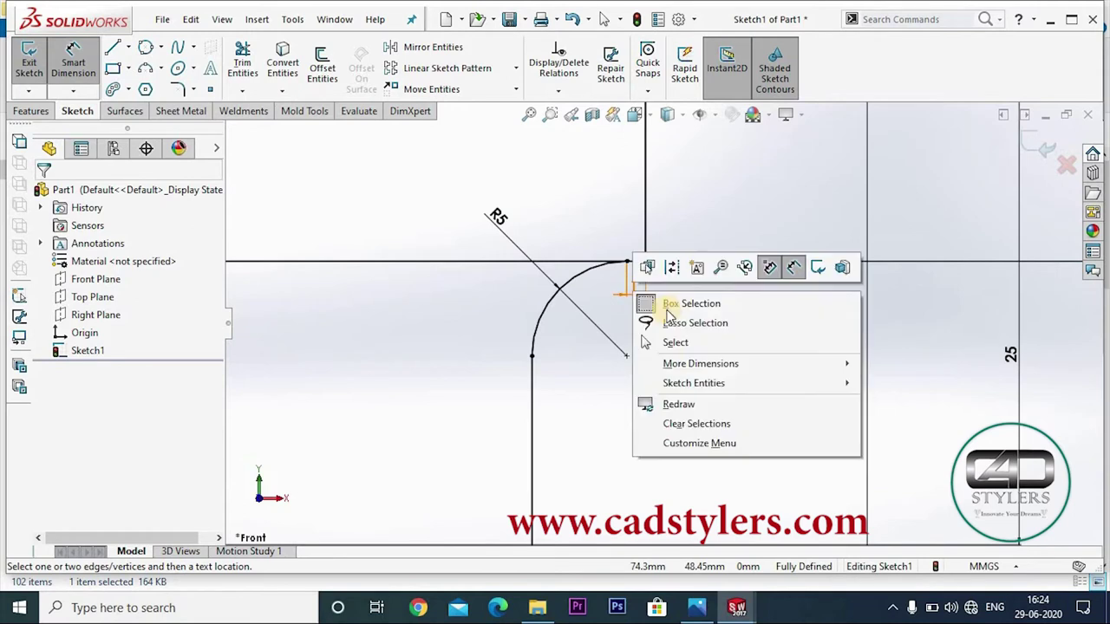
click(751, 217)
key(Escape)
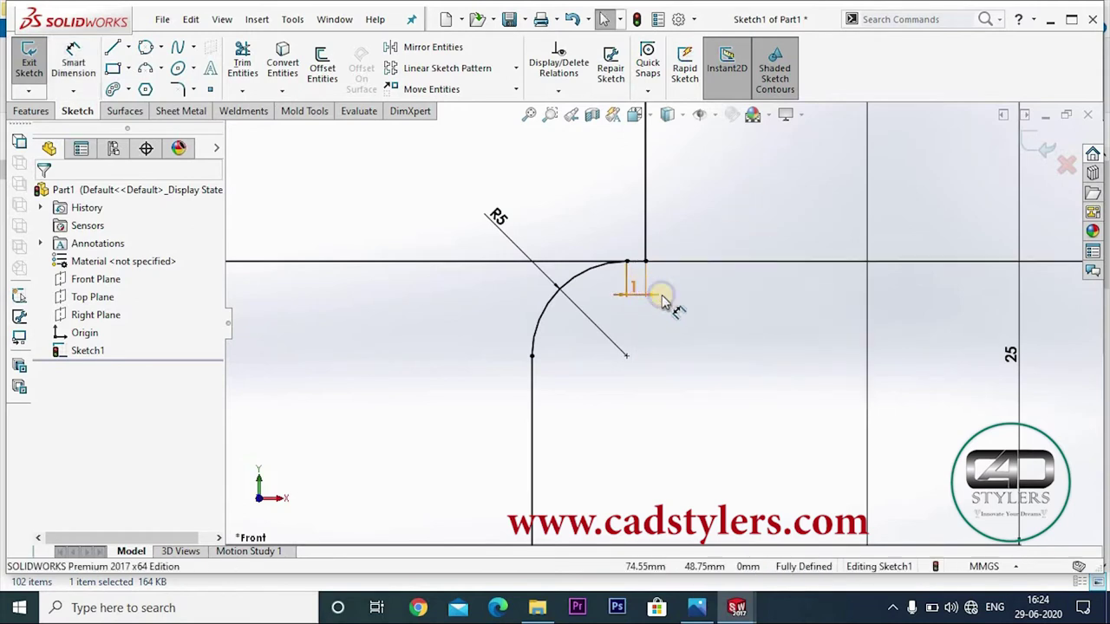
right_click(638, 293)
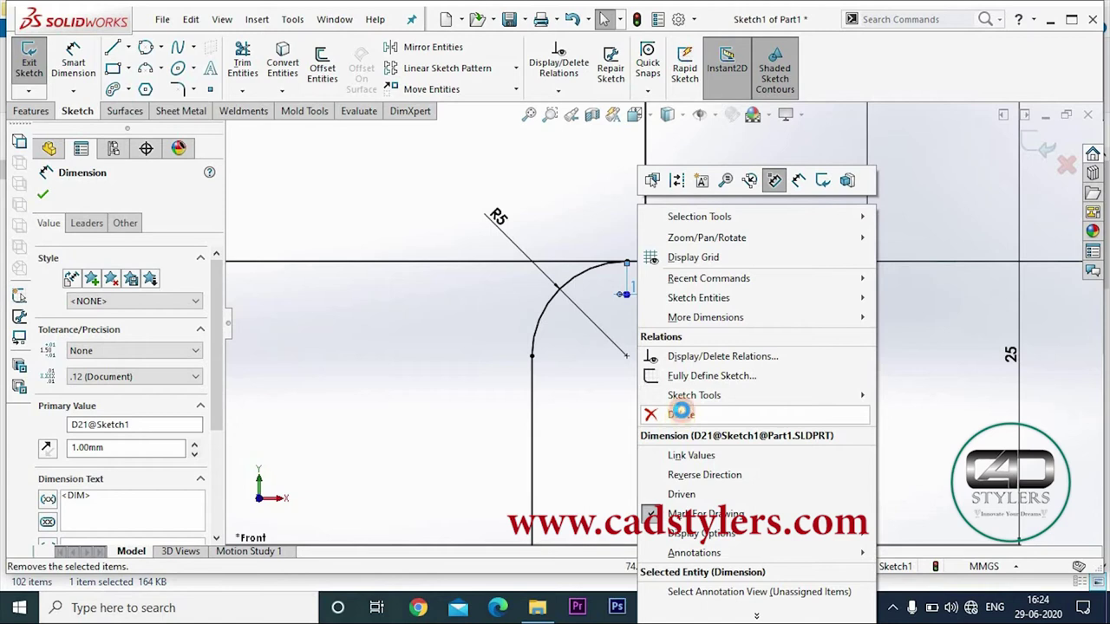
click(685, 413)
scroll(711, 377, up, 3)
scroll(713, 359, up, 3)
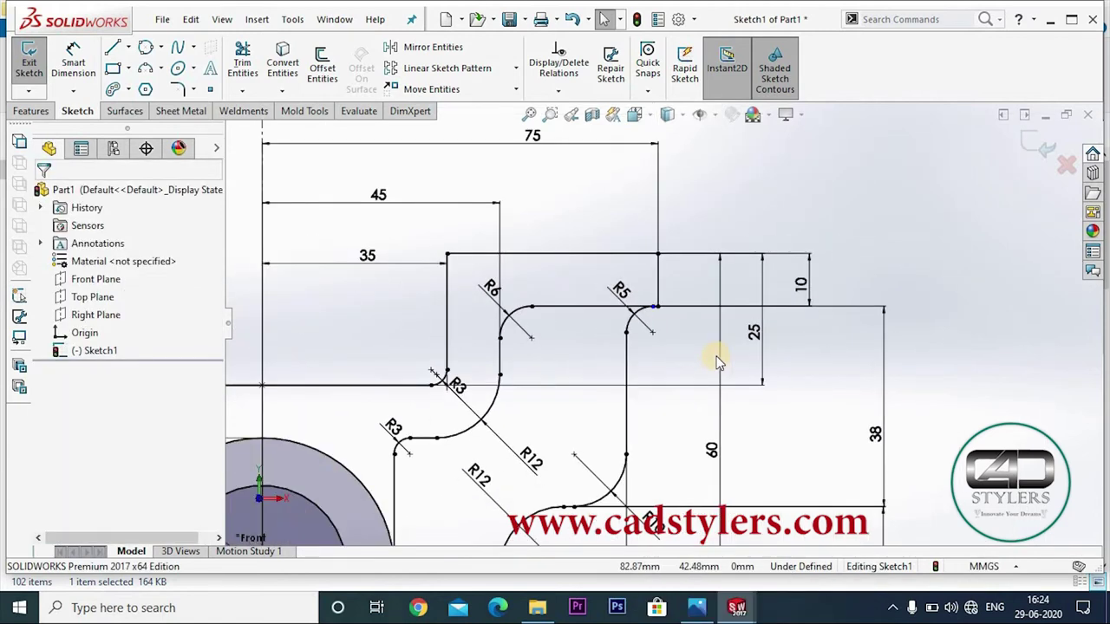
scroll(309, 346, down, 2)
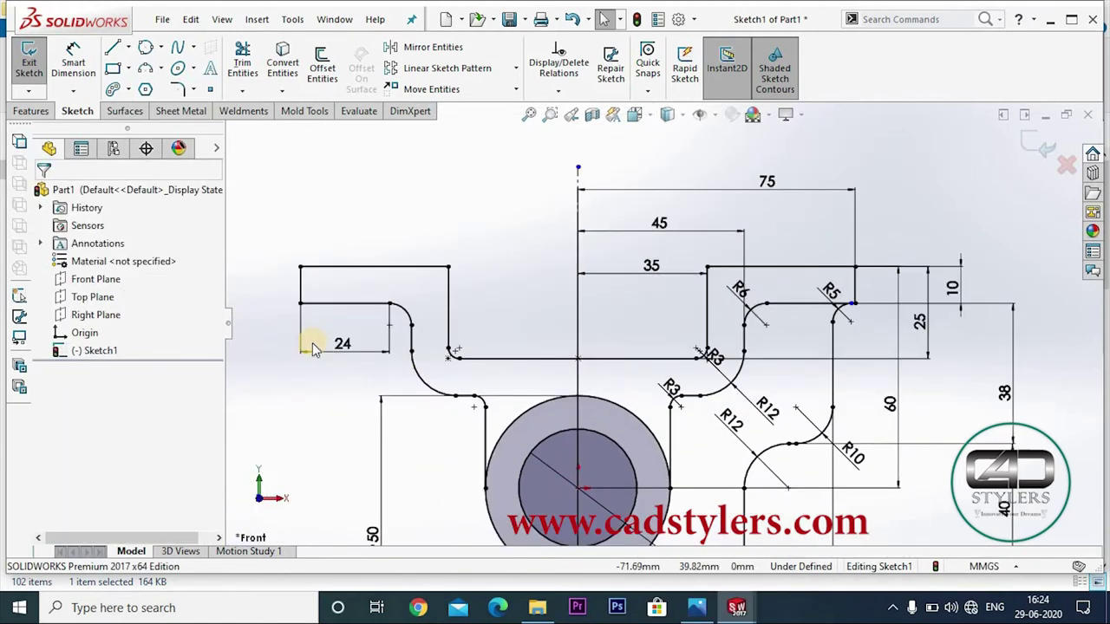
right_click(340, 347)
Delete the 24 dimension and select the R5, R12, R10 arcs and connecting lines to mirror
click(421, 415)
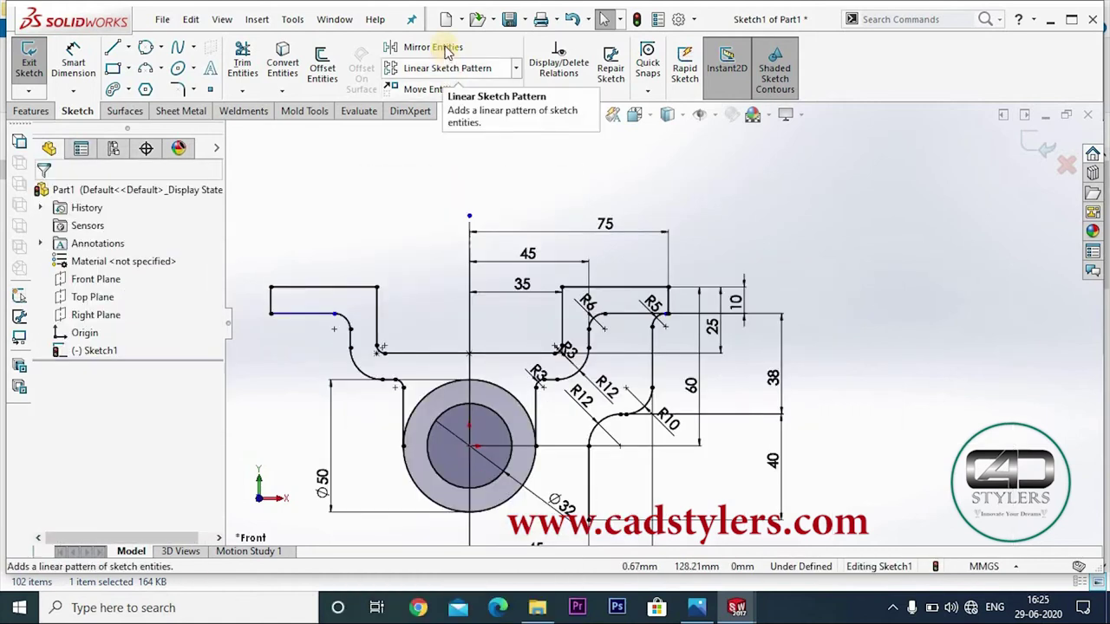
click(425, 47)
scroll(664, 332, down, 2)
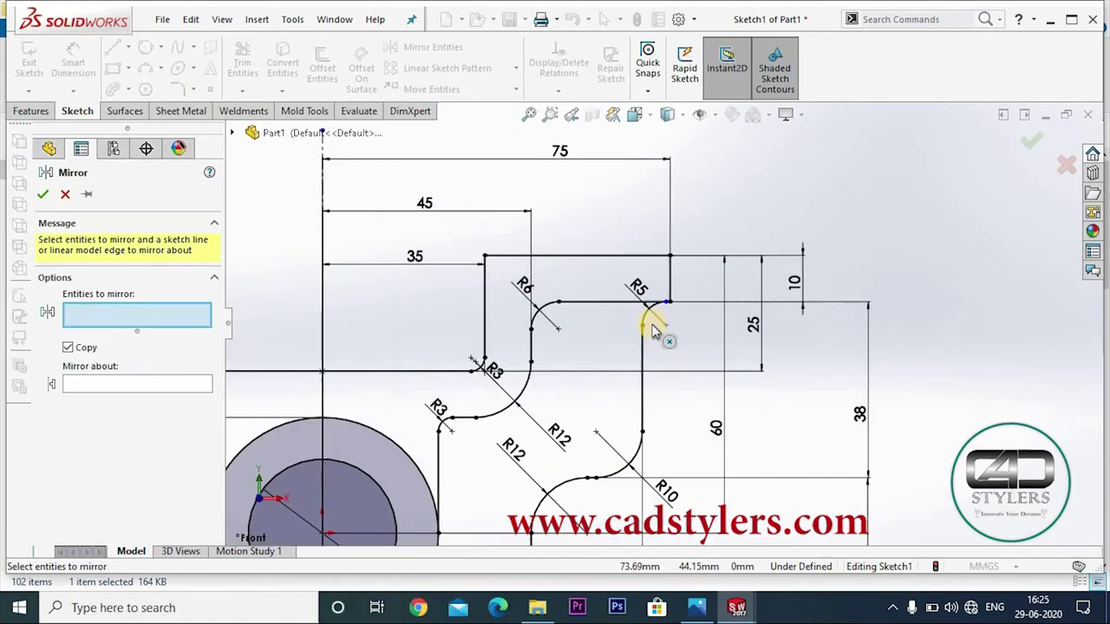
scroll(656, 325, down, 1)
click(645, 336)
click(641, 371)
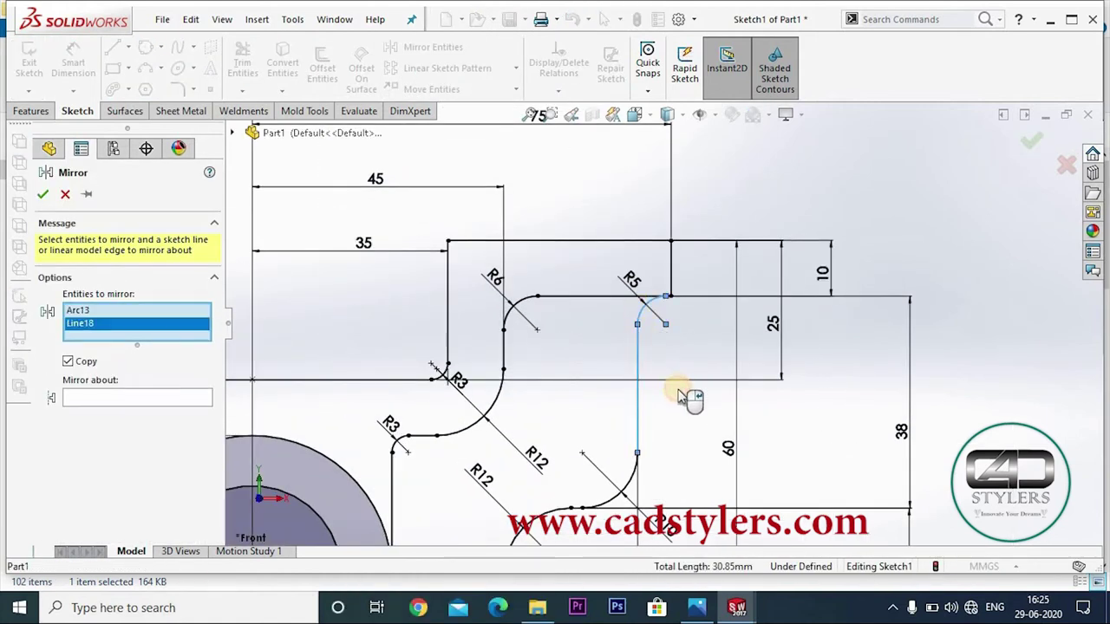
scroll(659, 407, up, 2)
click(637, 447)
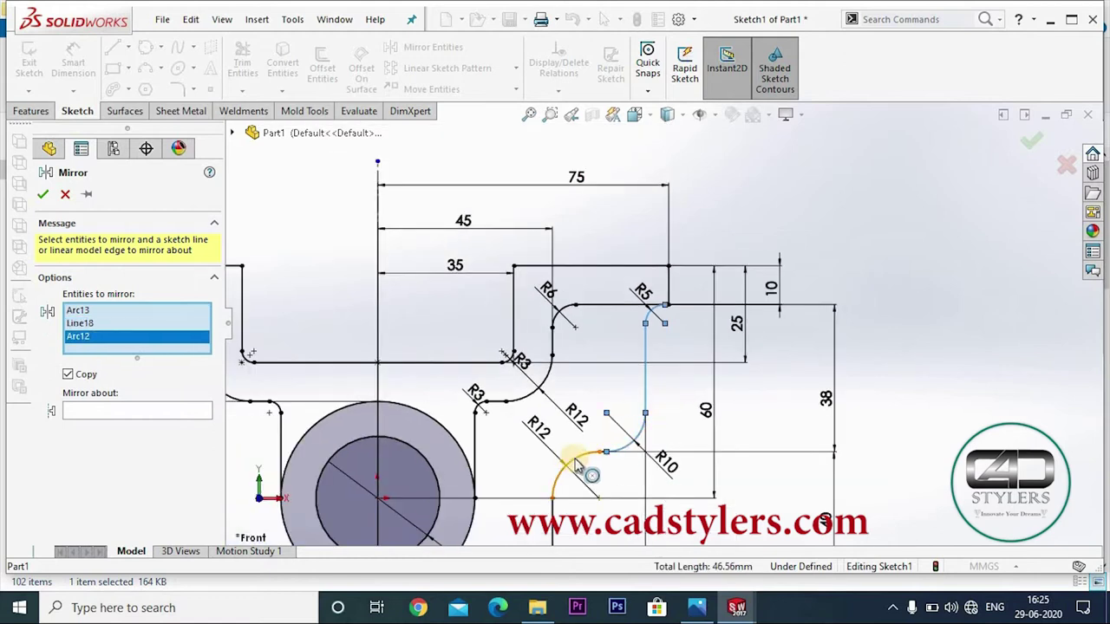
click(592, 456)
scroll(619, 463, down, 1)
scroll(661, 371, down, 2)
click(661, 369)
click(670, 358)
click(628, 370)
scroll(610, 414, up, 3)
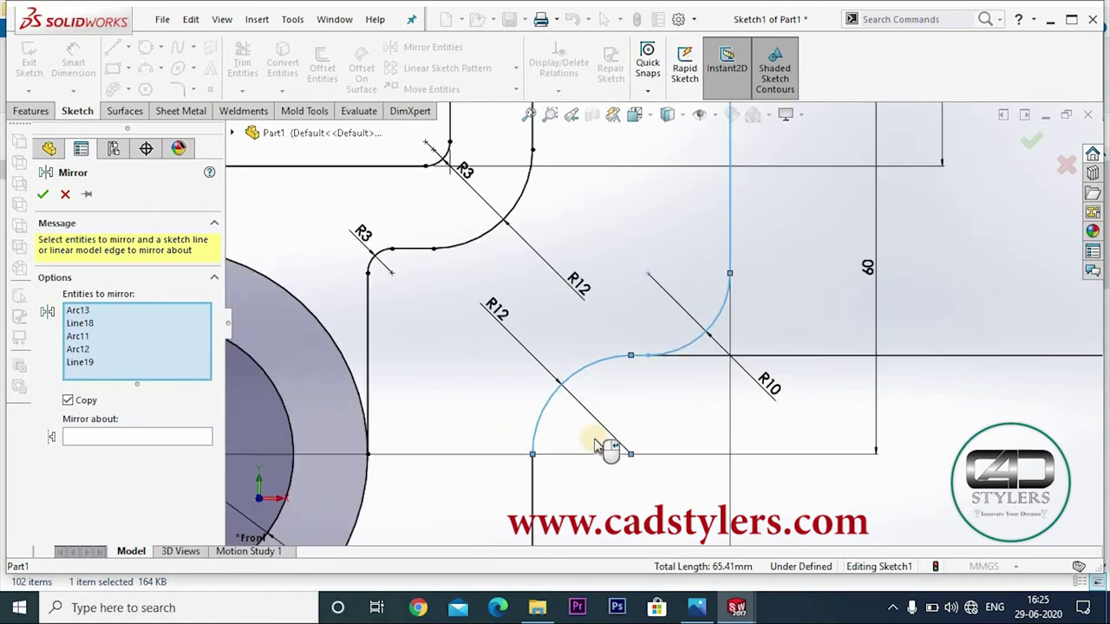
scroll(602, 446, up, 2)
click(599, 458)
Mirror the selected entities about the vertical centreline onto the left side
scroll(561, 470, up, 2)
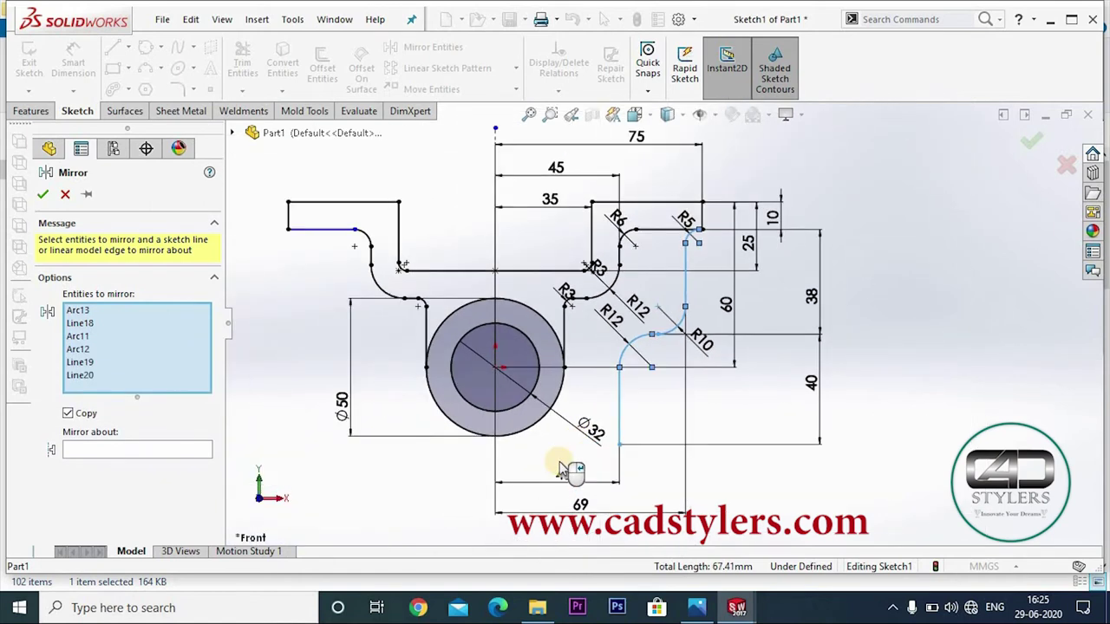
click(128, 445)
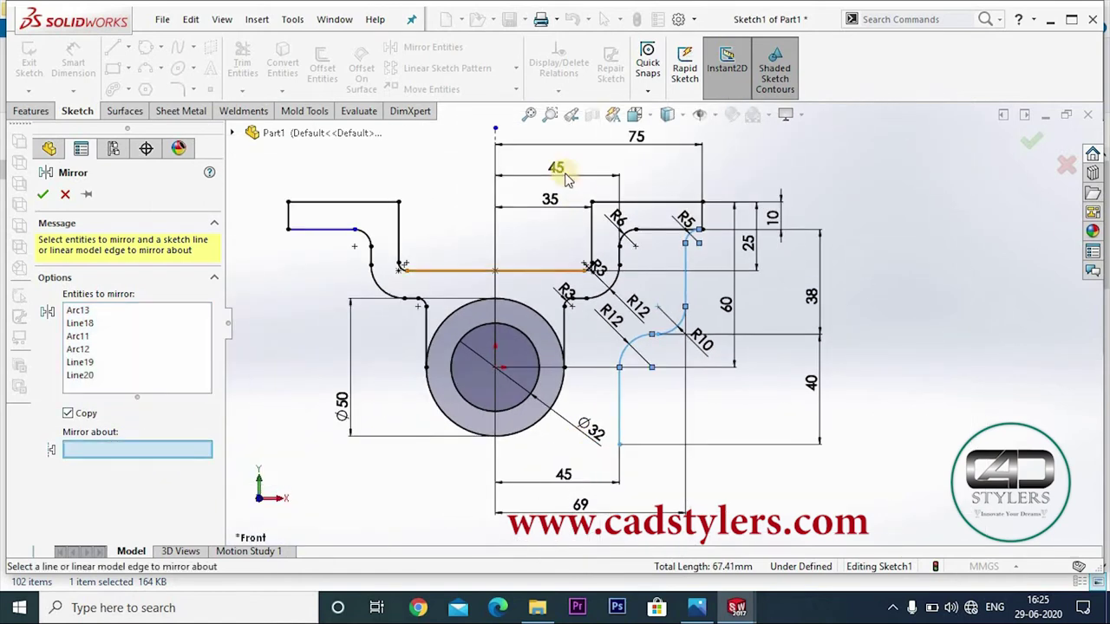
click(498, 139)
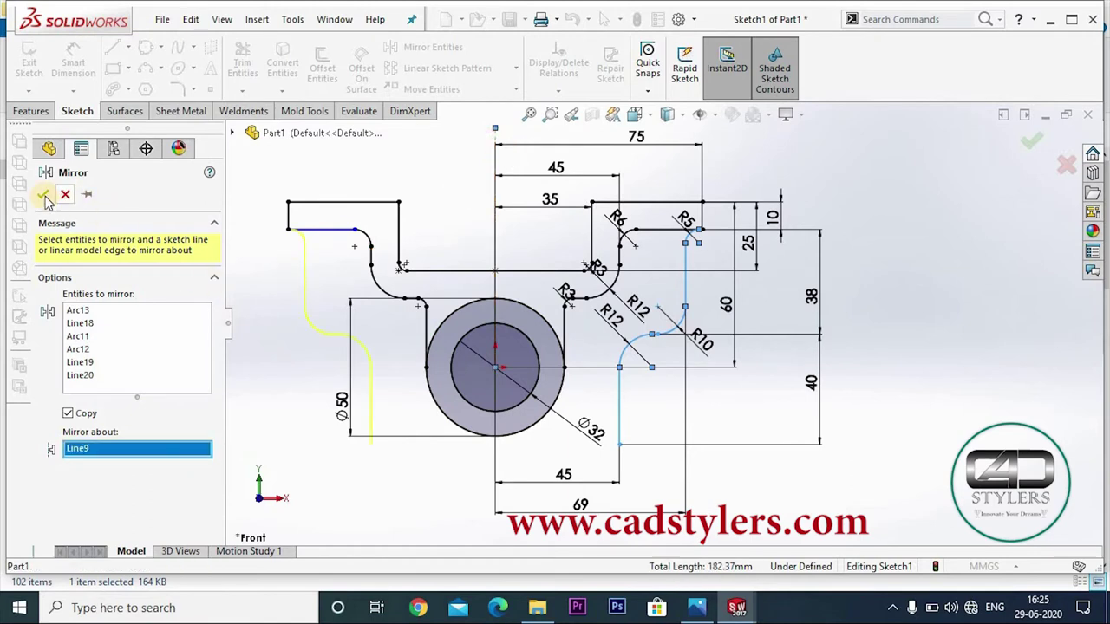
key(Return)
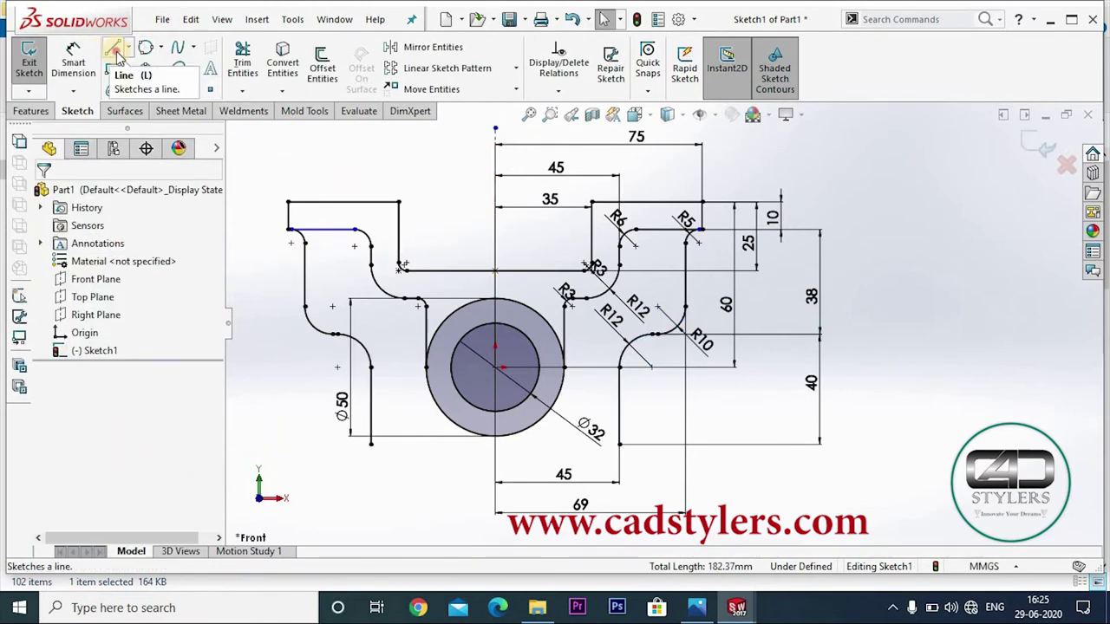
Draw the bottom horizontal edge from the left edge to the lower-right corner
click(113, 48)
click(371, 444)
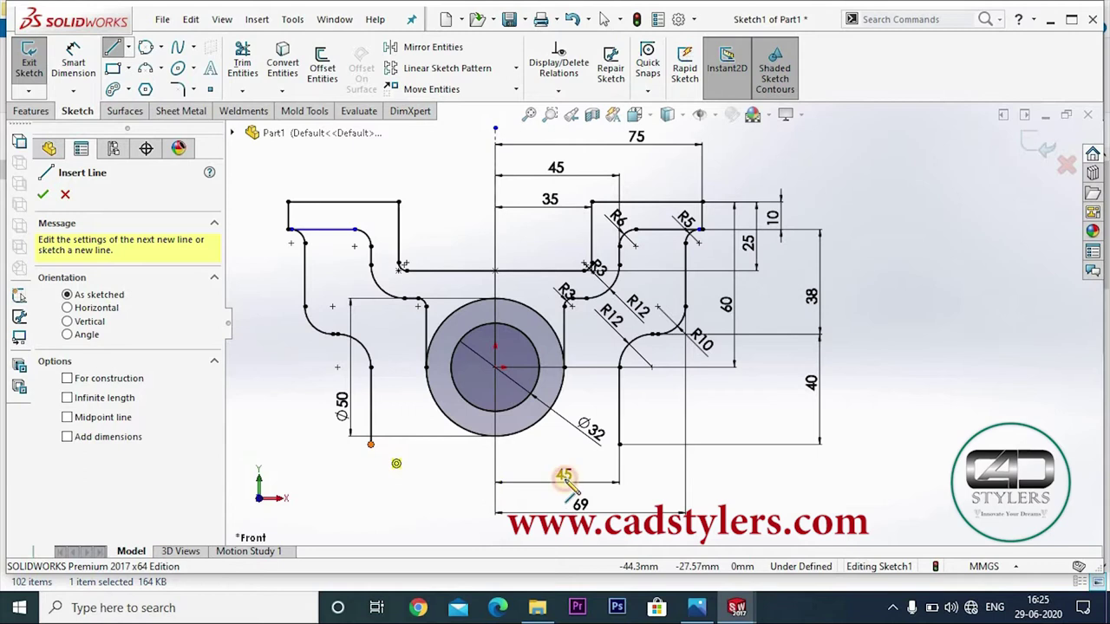
click(620, 445)
right_click(646, 446)
click(668, 456)
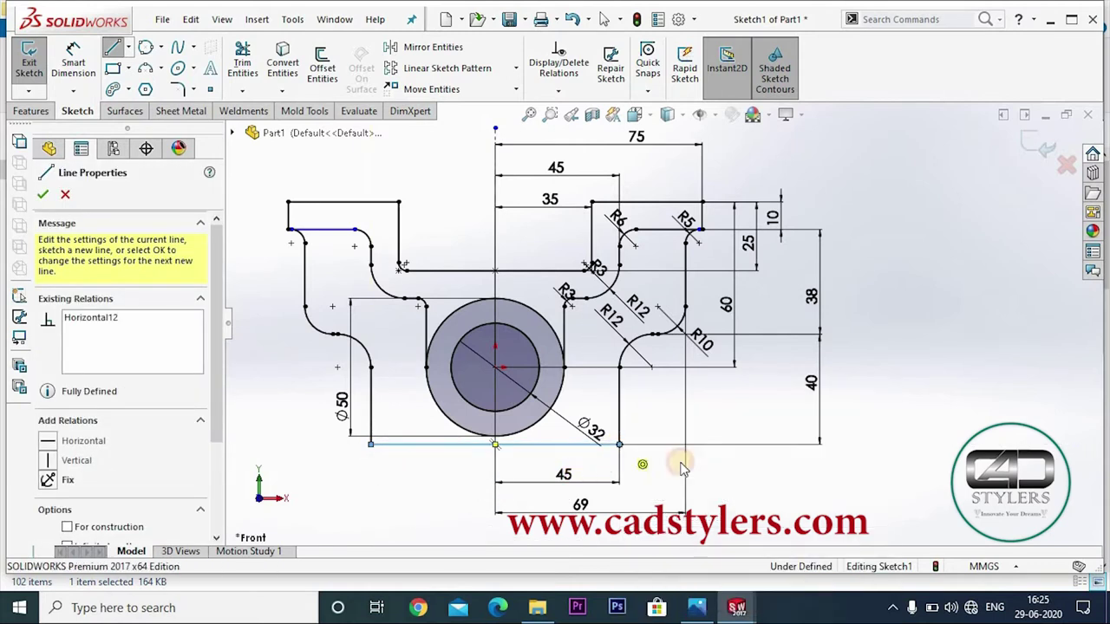
Zoom to fit the completed outline and exit Sketch1
scroll(752, 477, up, 3)
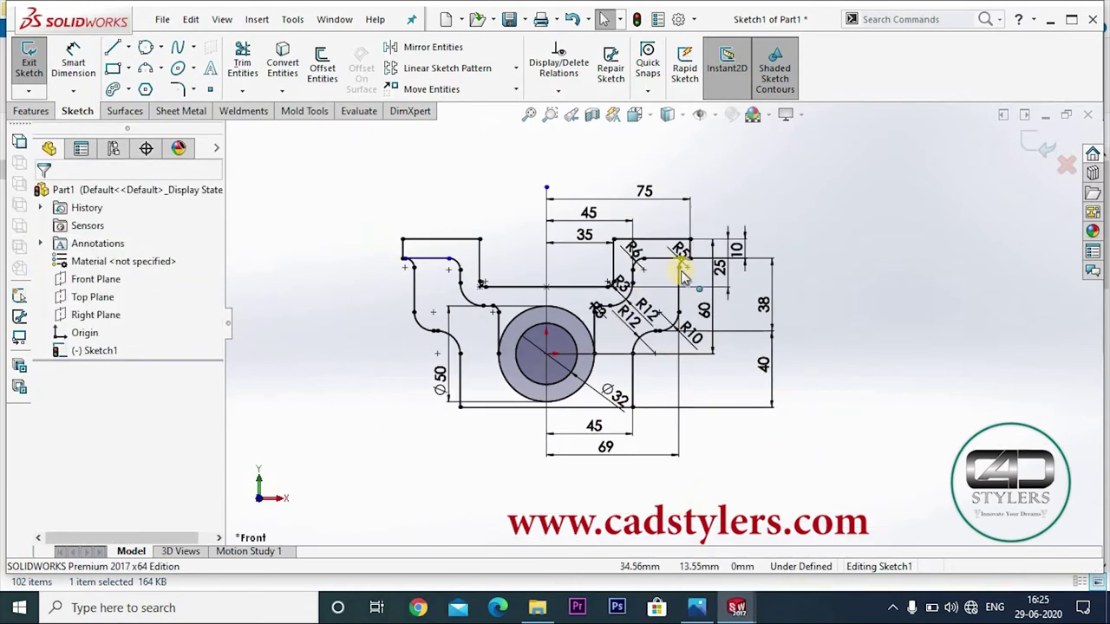
scroll(685, 275, down, 3)
scroll(689, 276, down, 2)
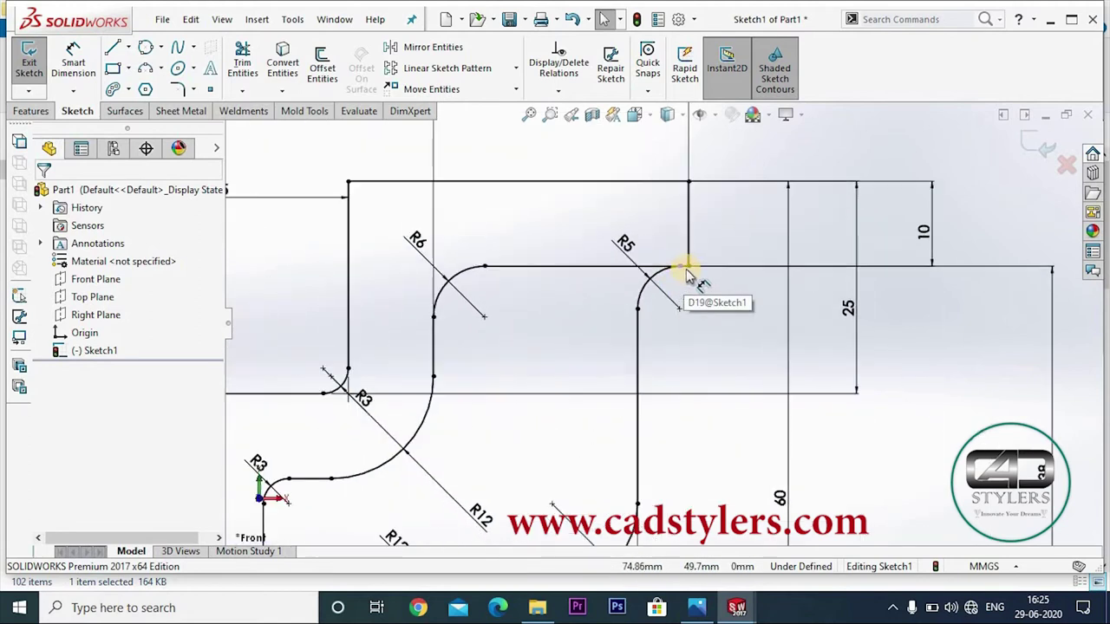
scroll(716, 325, up, 3)
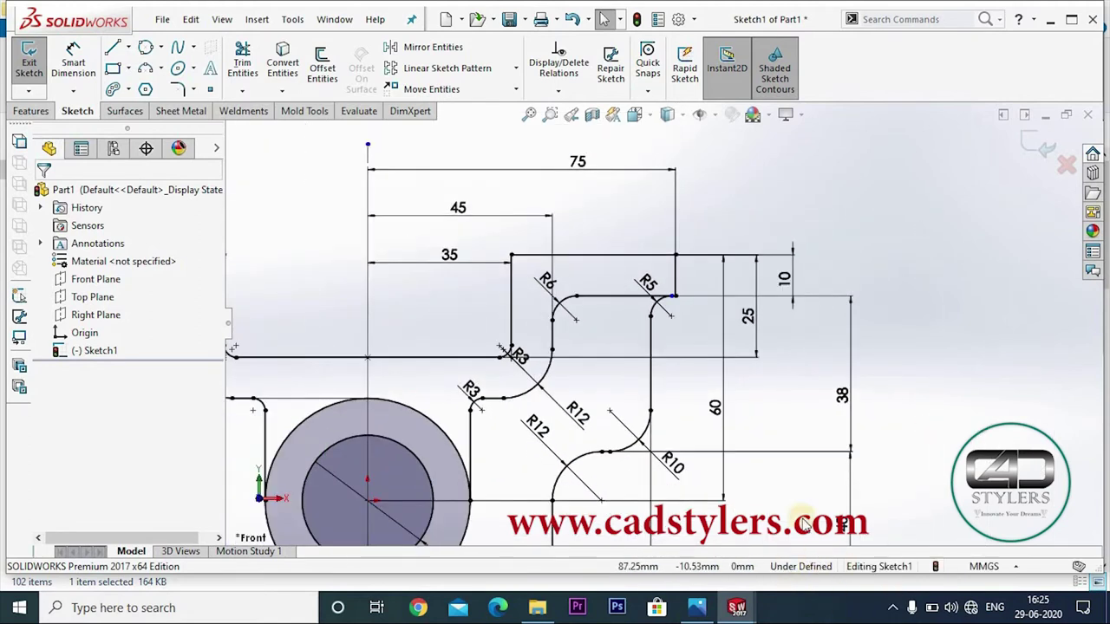
scroll(768, 433, up, 3)
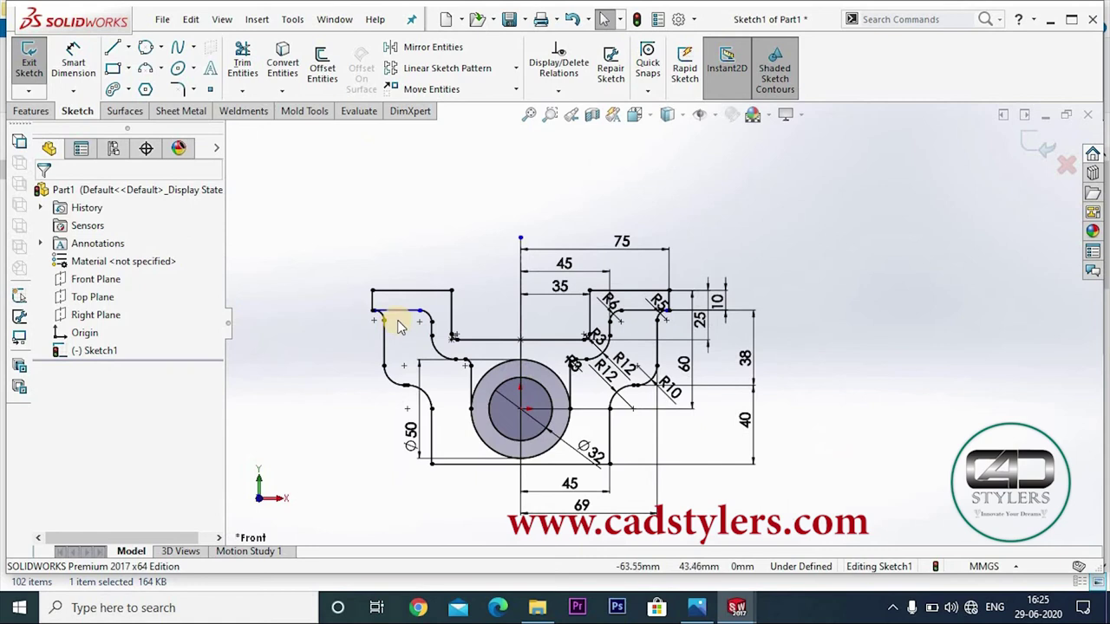
scroll(400, 323, down, 2)
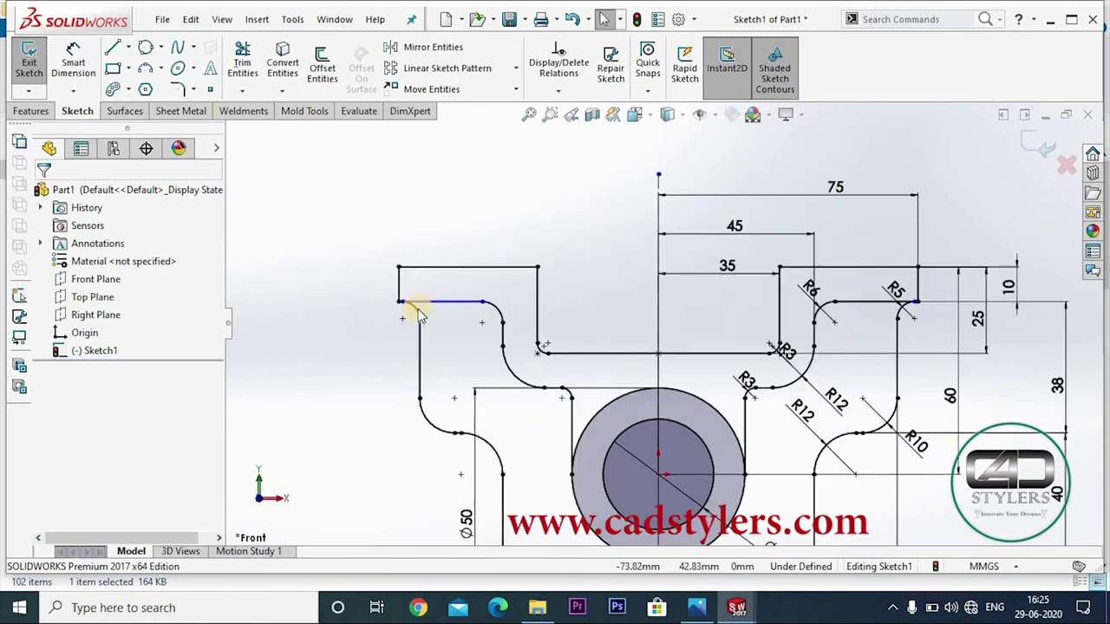
scroll(425, 322, down, 2)
scroll(440, 325, down, 3)
scroll(442, 338, up, 1)
scroll(445, 349, up, 1)
scroll(446, 349, up, 2)
scroll(446, 349, up, 1)
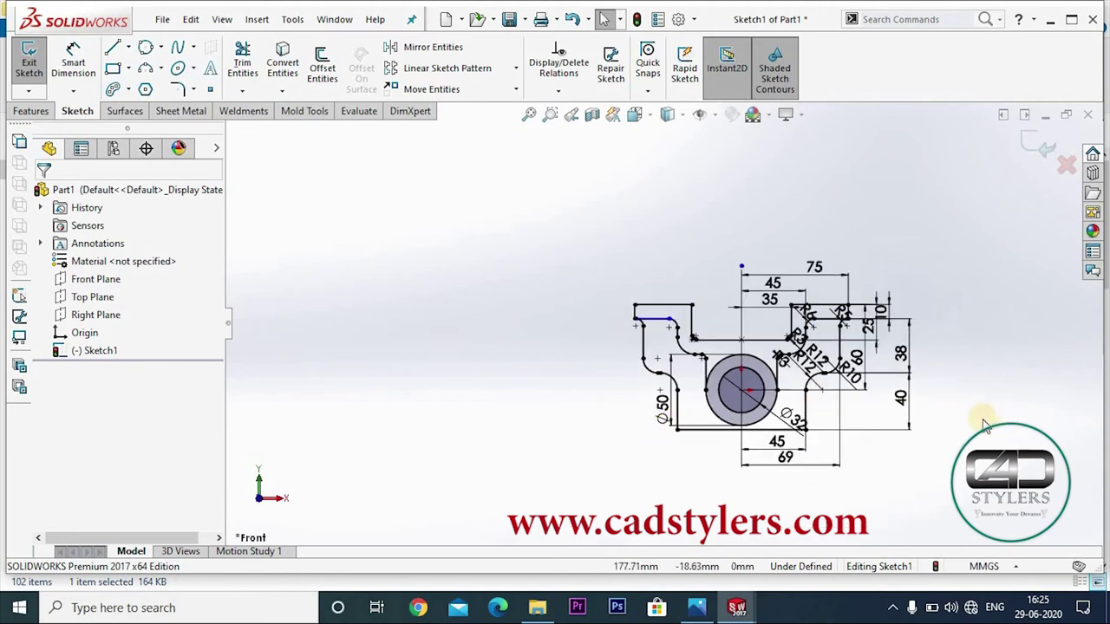
key(f)
click(1046, 147)
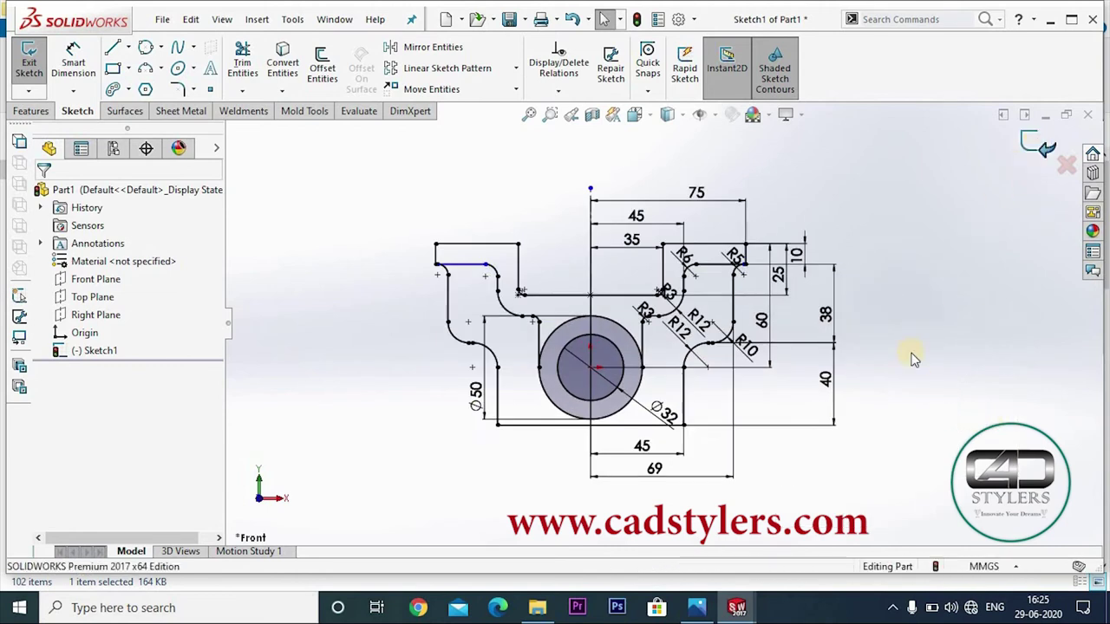
Select Sketch1 and start an Extruded Boss/Base from it, viewed in 3-D
scroll(642, 381, down, 1)
scroll(632, 378, down, 1)
scroll(630, 379, up, 1)
scroll(630, 380, up, 2)
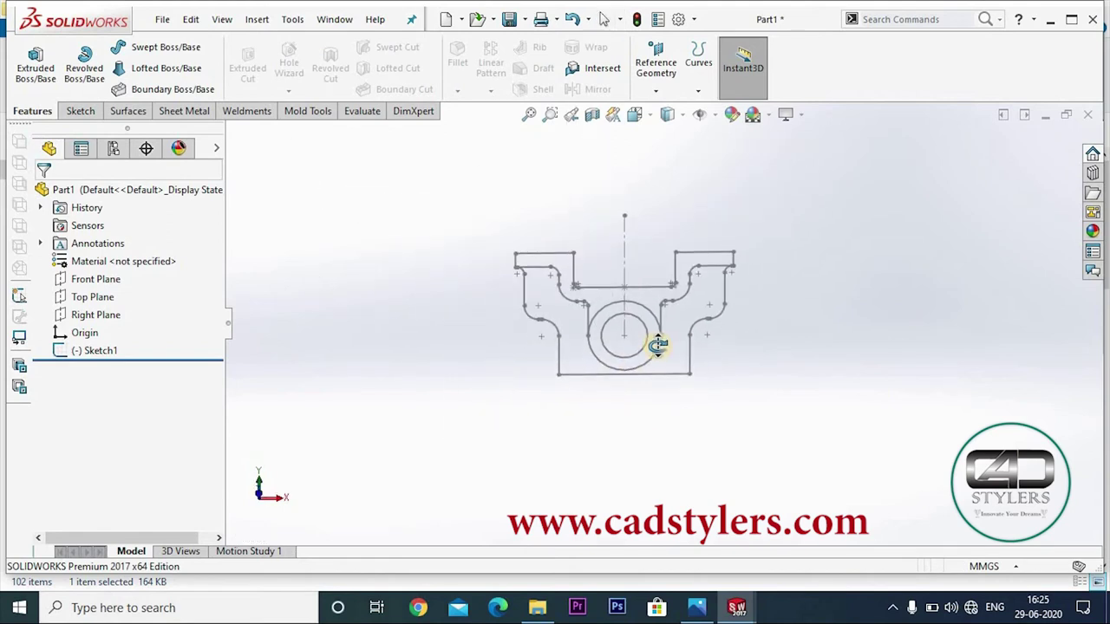
click(95, 350)
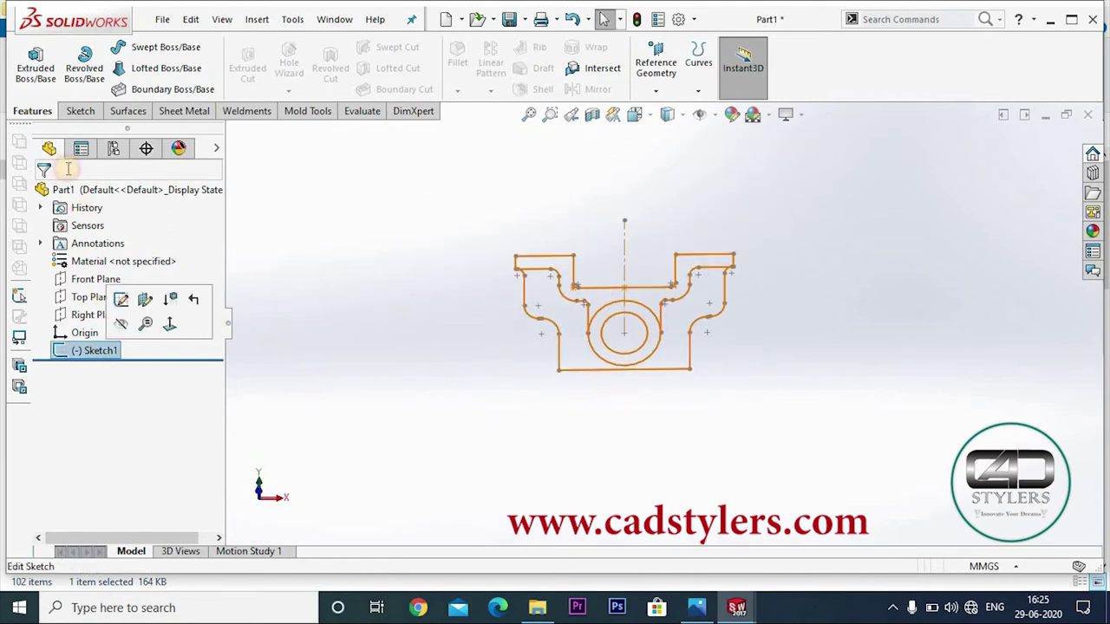
click(34, 65)
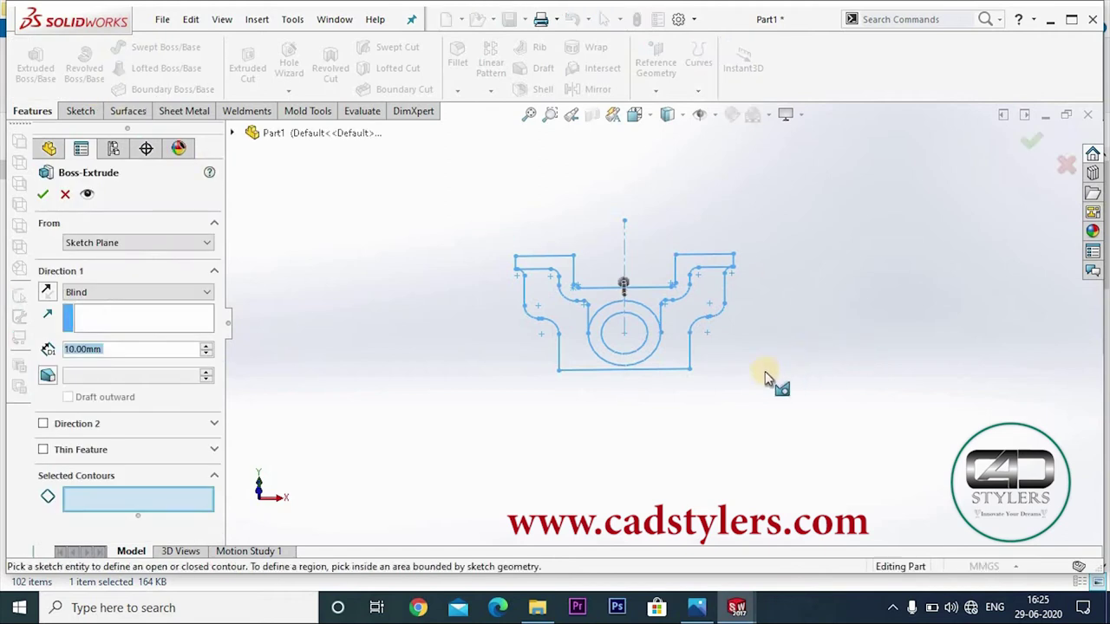
middle_drag(765, 371, 747, 421)
Check the Exercise-2 drawing's lower views for the 126, Ø32, 45, 35, 64, 96 and R25 dimensions
scroll(747, 422, down, 1)
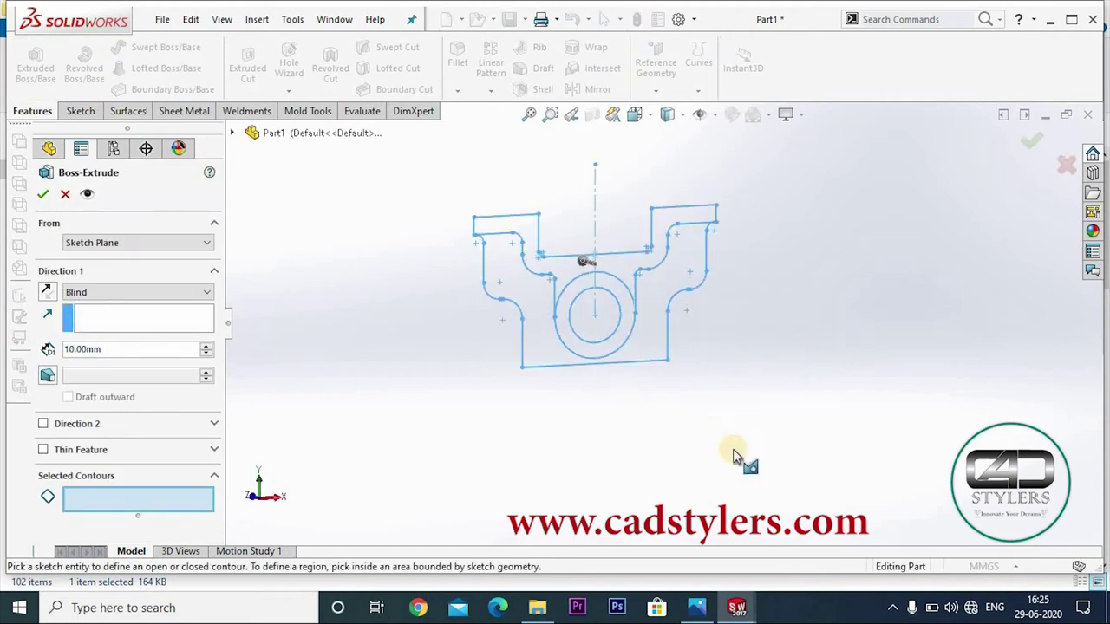
click(696, 607)
scroll(488, 375, up, 2)
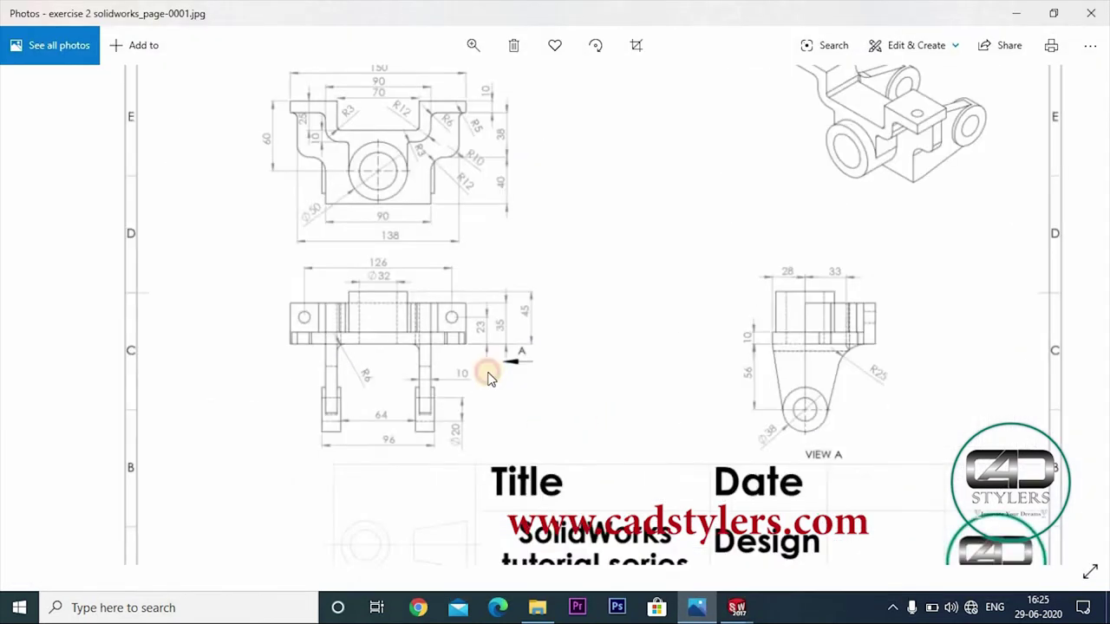
scroll(503, 380, up, 1)
scroll(969, 315, up, 3)
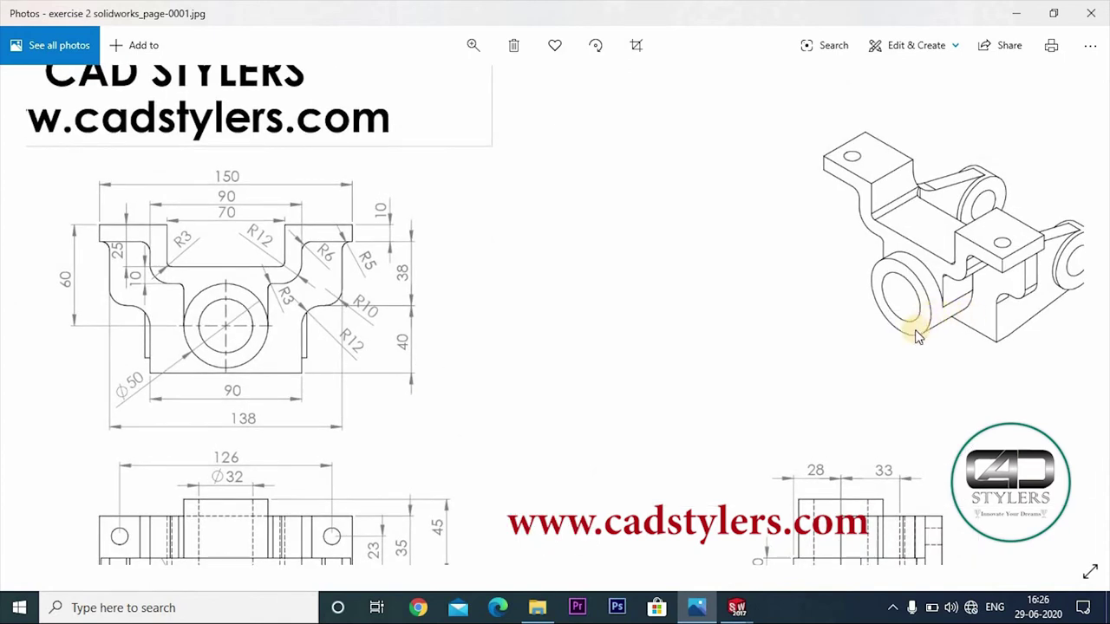
scroll(585, 87, down, 1)
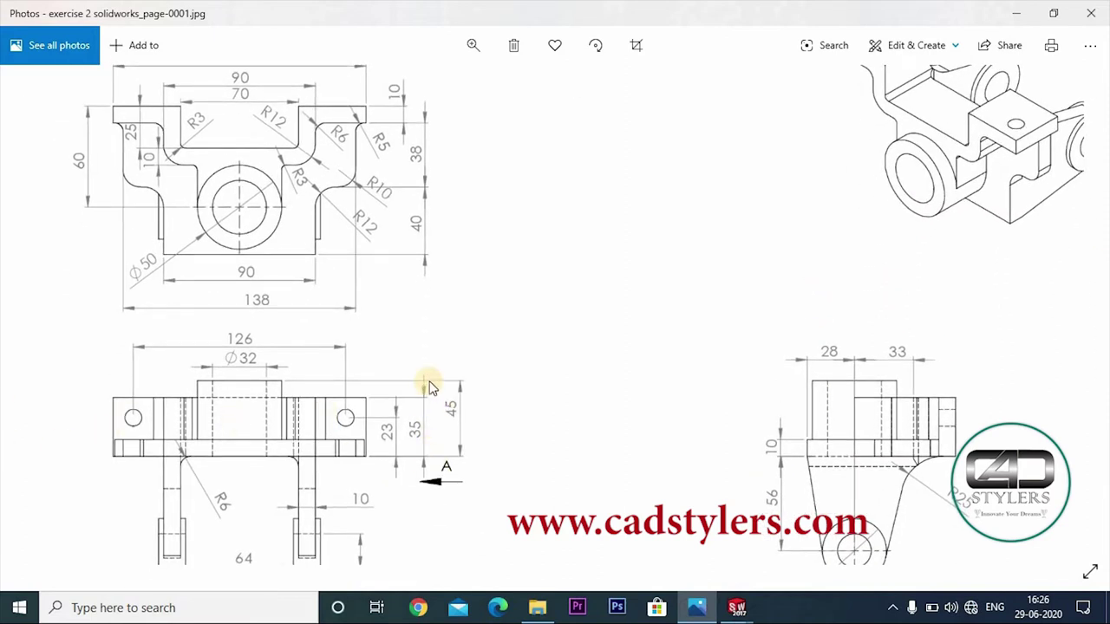
scroll(680, 423, up, 2)
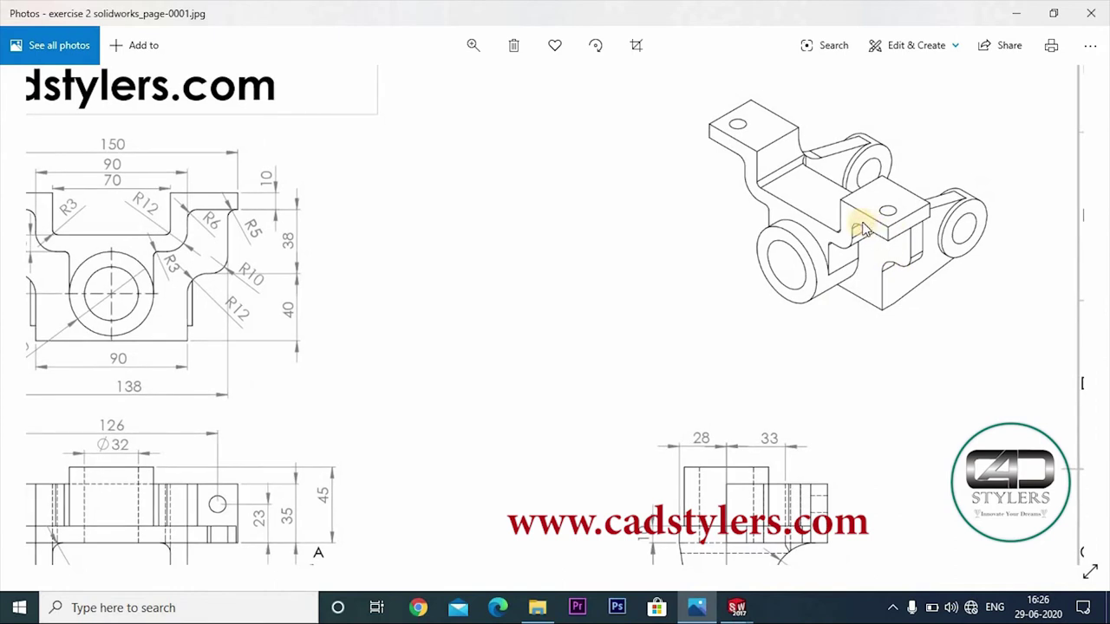
scroll(318, 408, down, 2)
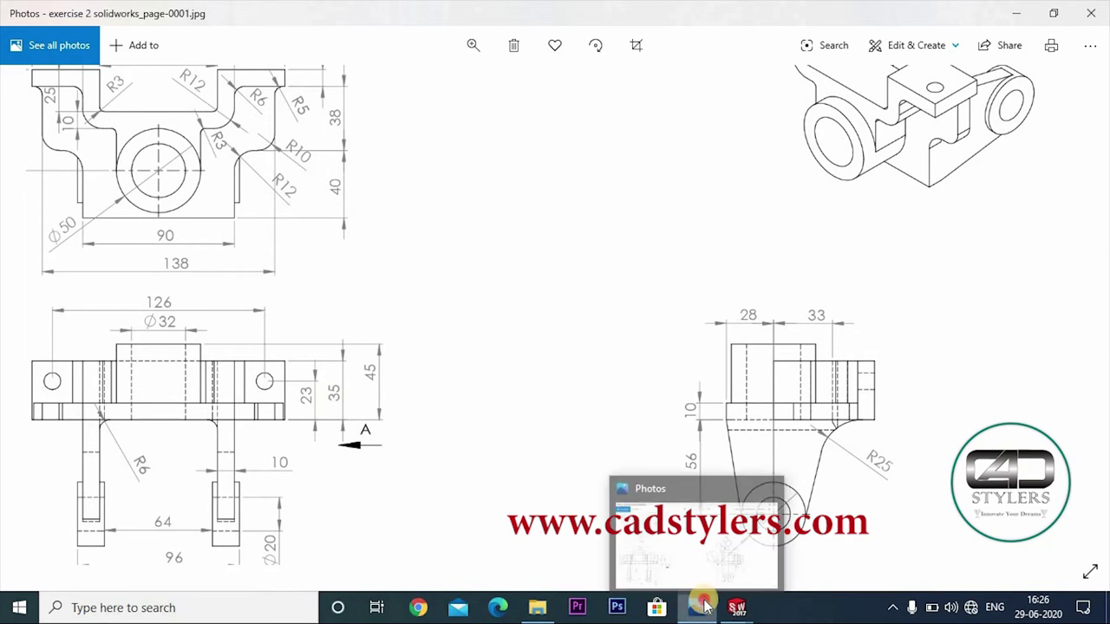
mouse_move(697, 608)
click(736, 607)
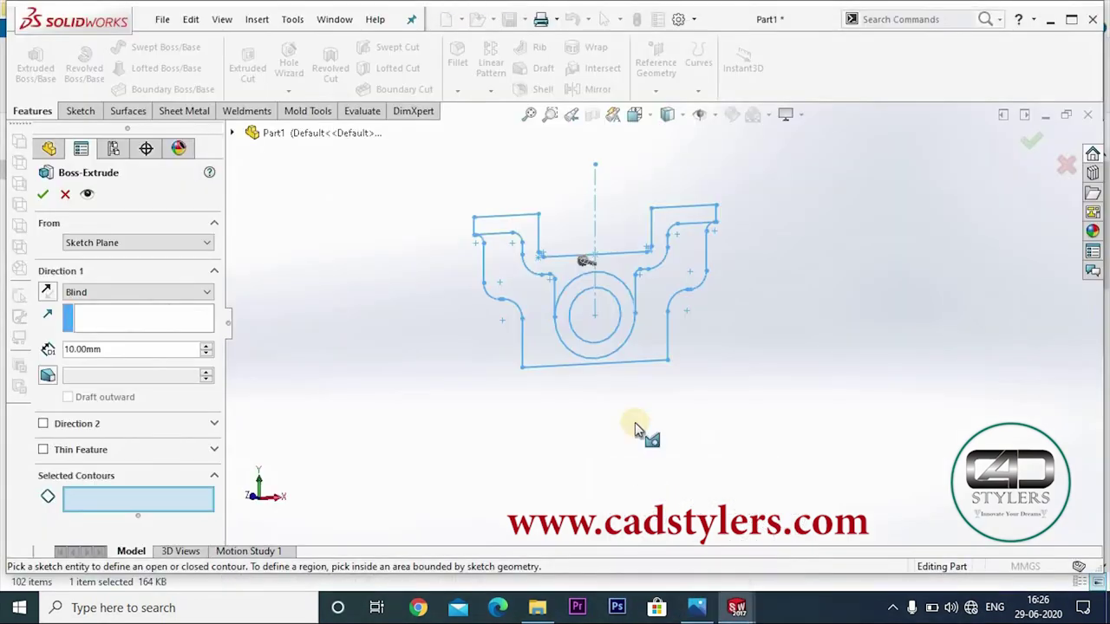
Select the two upper sketch regions and set the extrude depth to 35 mm
click(680, 223)
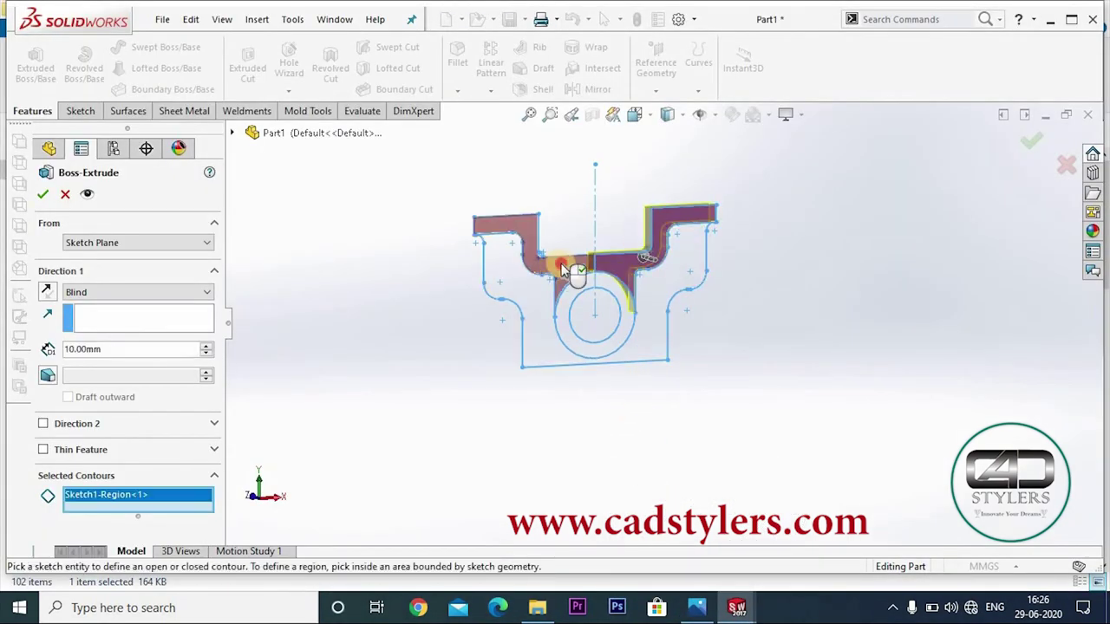
click(563, 269)
mouse_move(768, 448)
middle_down()
mouse_move(681, 440)
mouse_move(700, 463)
middle_up()
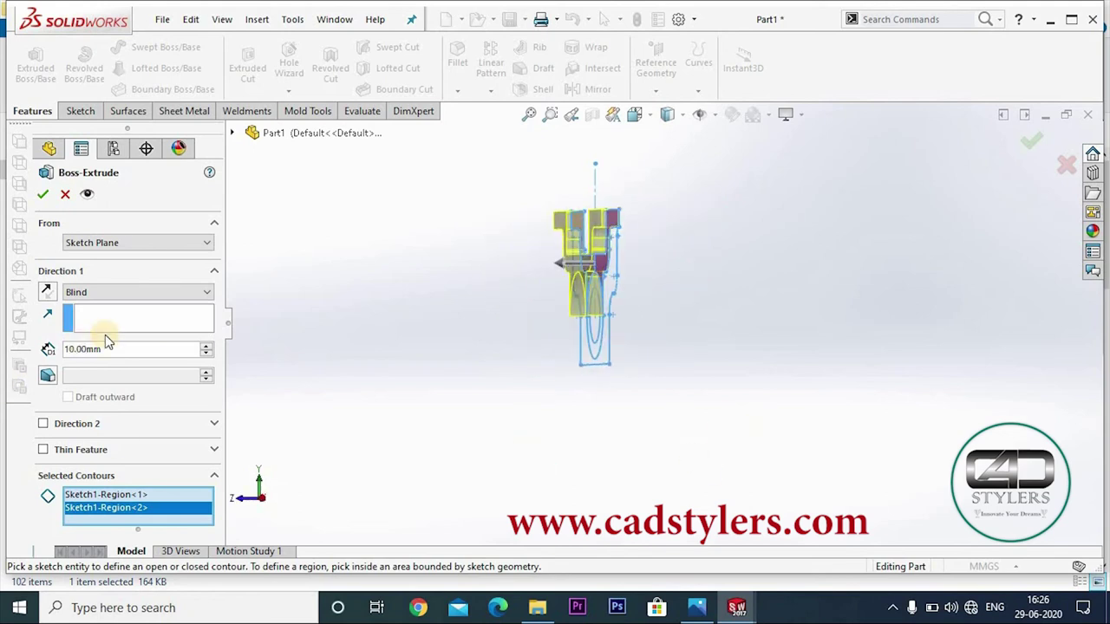
drag(111, 348, 7, 357)
text(35)
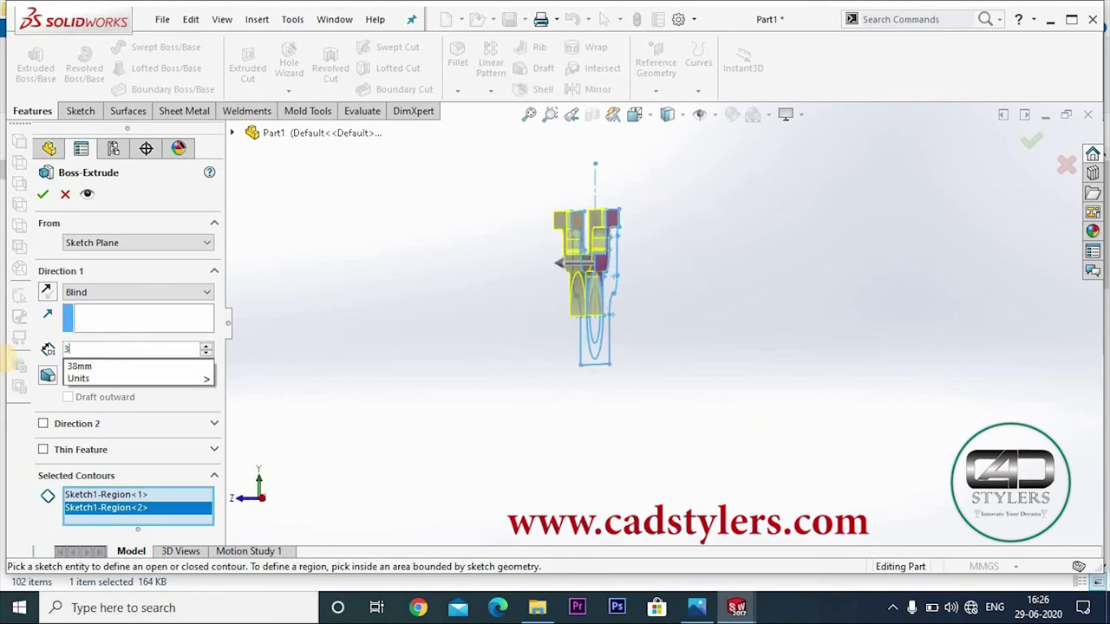
key(Return)
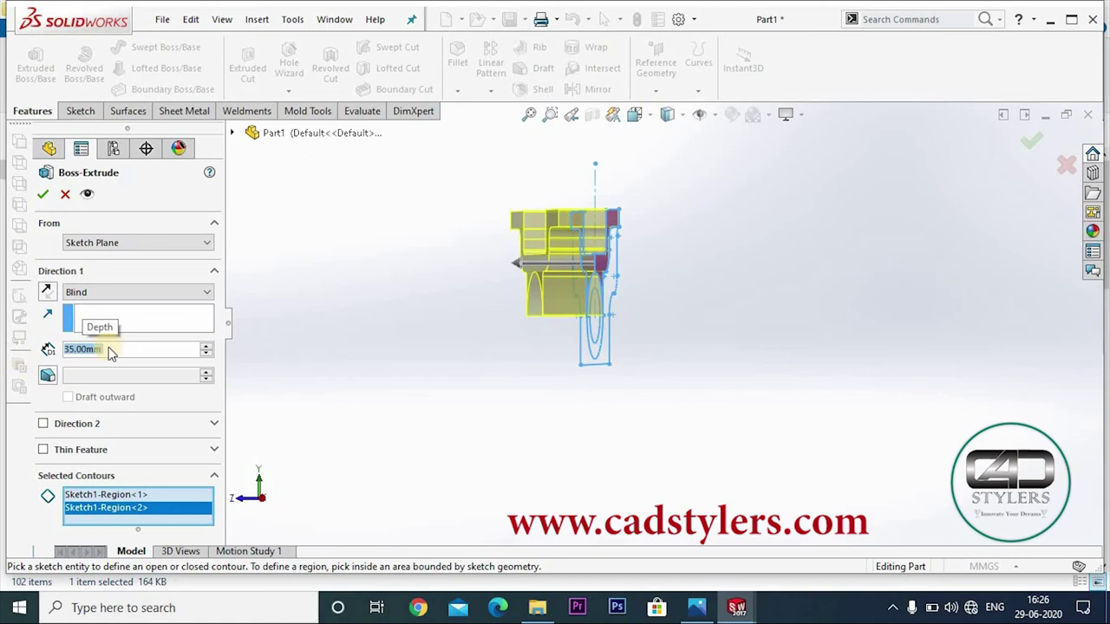
Confirm the 35 mm Boss-Extrude1 and reselect Sketch1 beneath it in the tree
click(43, 196)
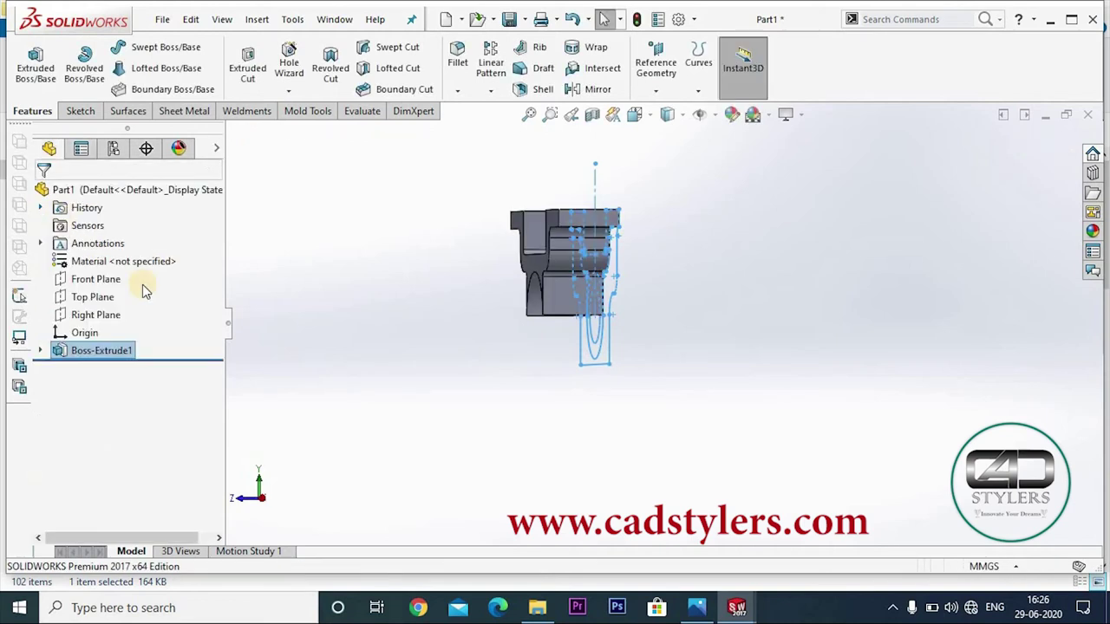
click(40, 351)
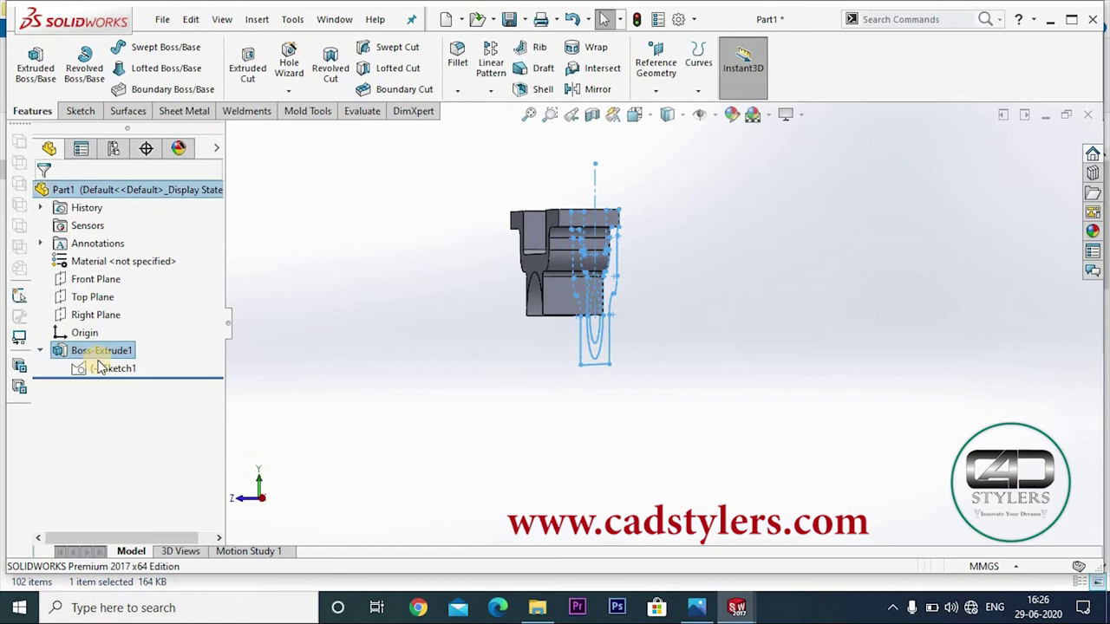
click(117, 368)
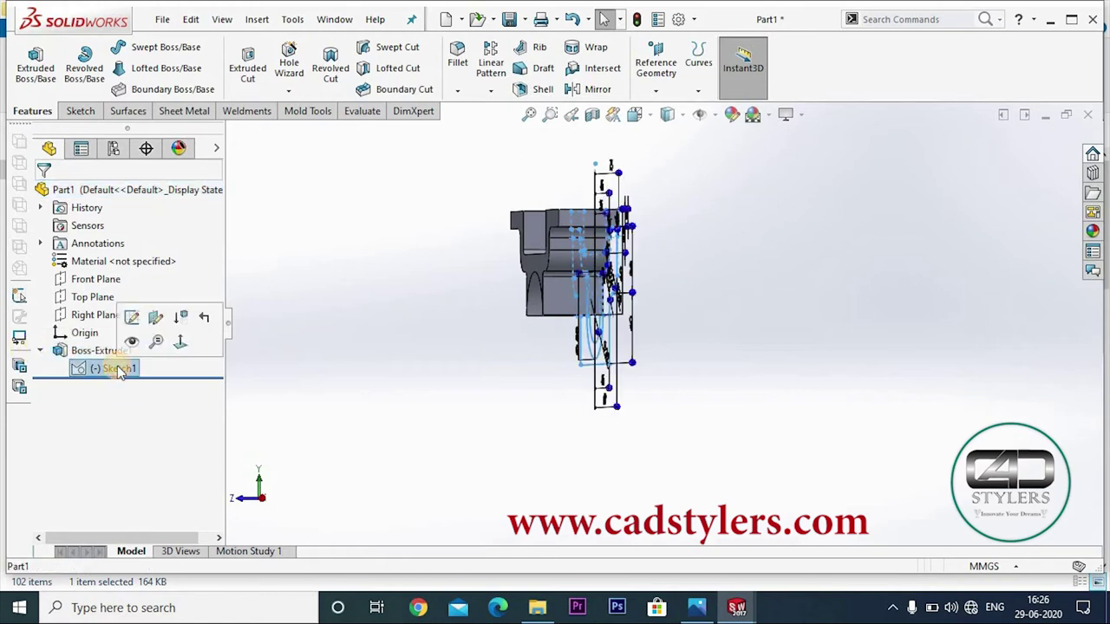
Extrude the ring between the two circles 45 mm as the cylindrical hub
click(36, 65)
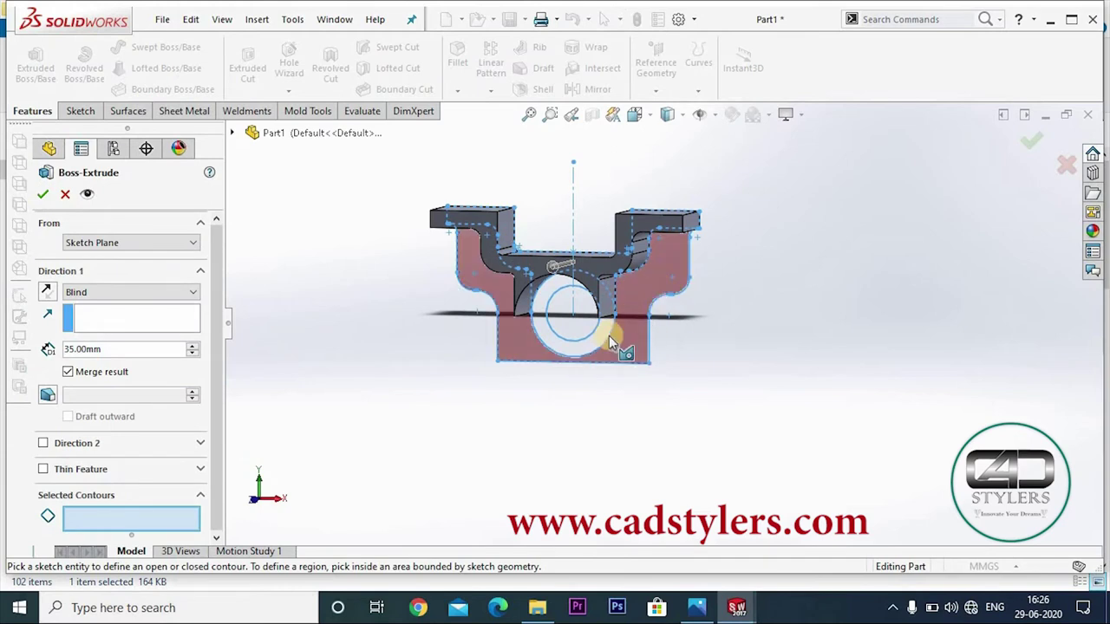
click(601, 334)
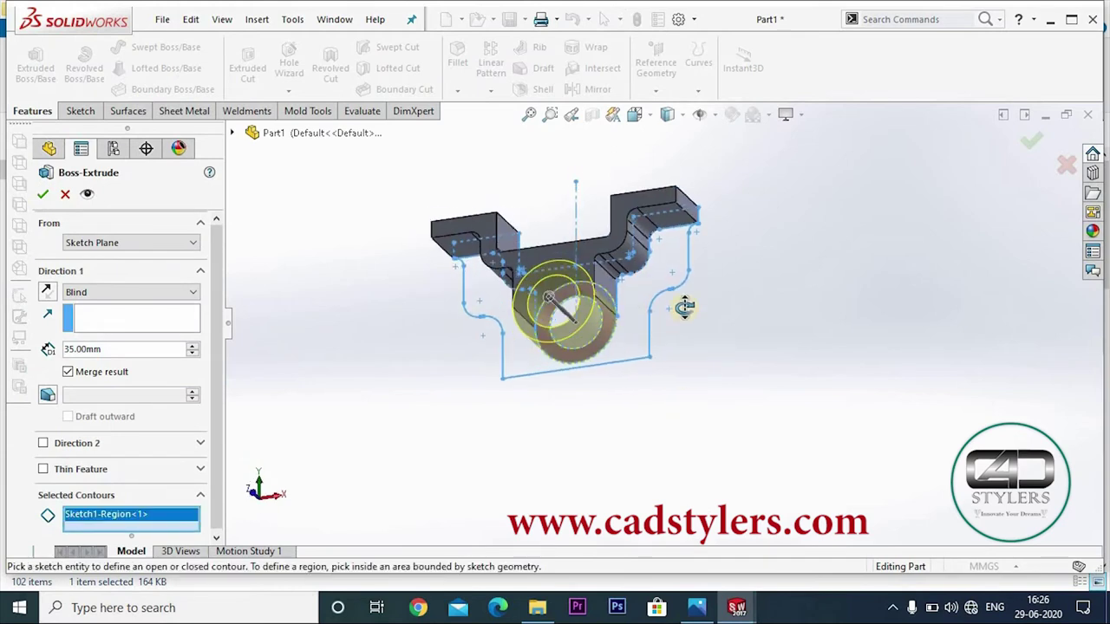
middle_drag(685, 400, 684, 307)
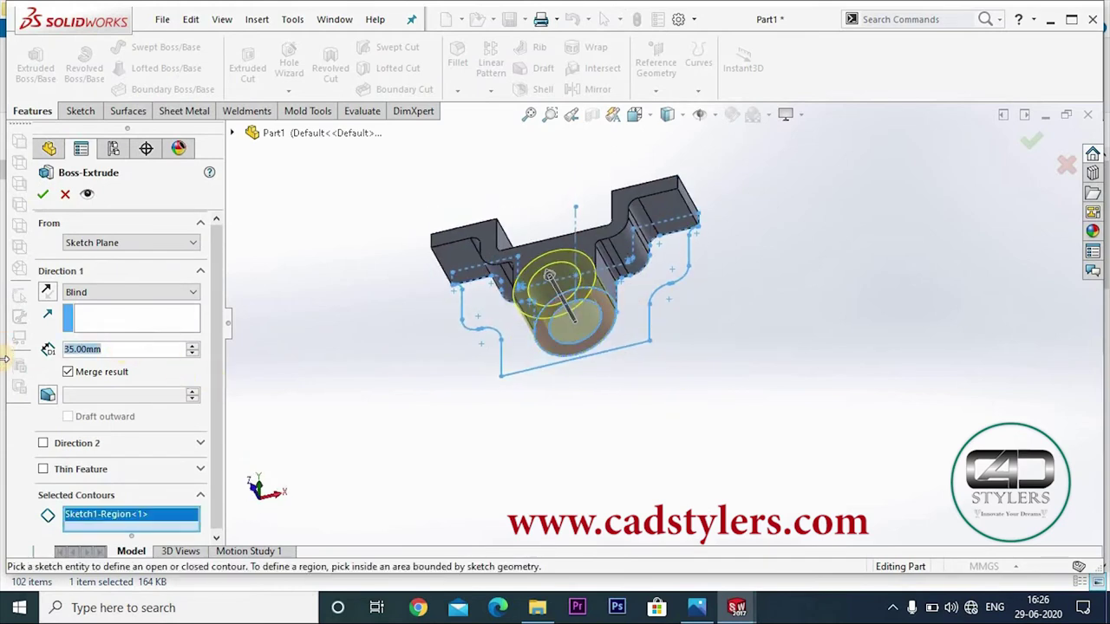
text(45)
key(Return)
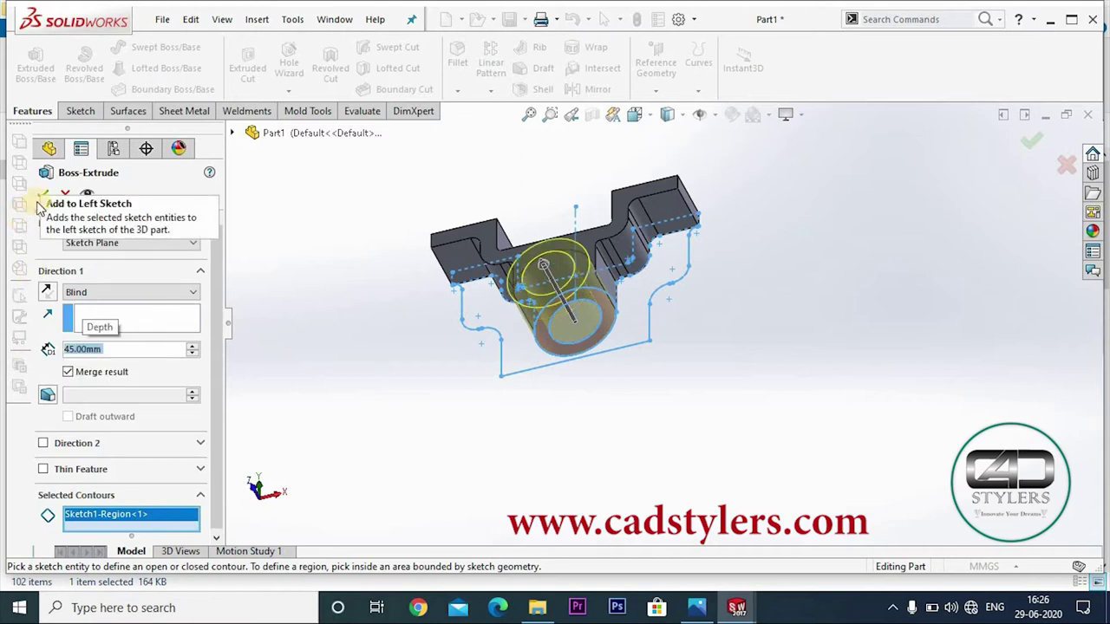
click(43, 194)
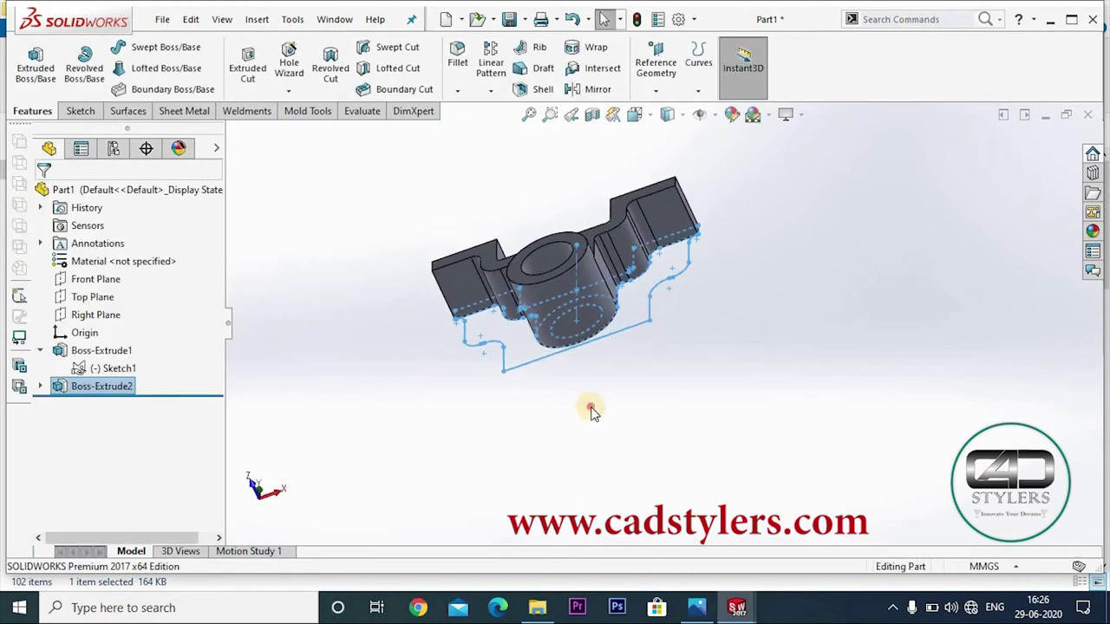
Start extruding another Sketch1 region, checking VIEW A of the Exercise-2 drawing
middle_drag(748, 342, 335, 409)
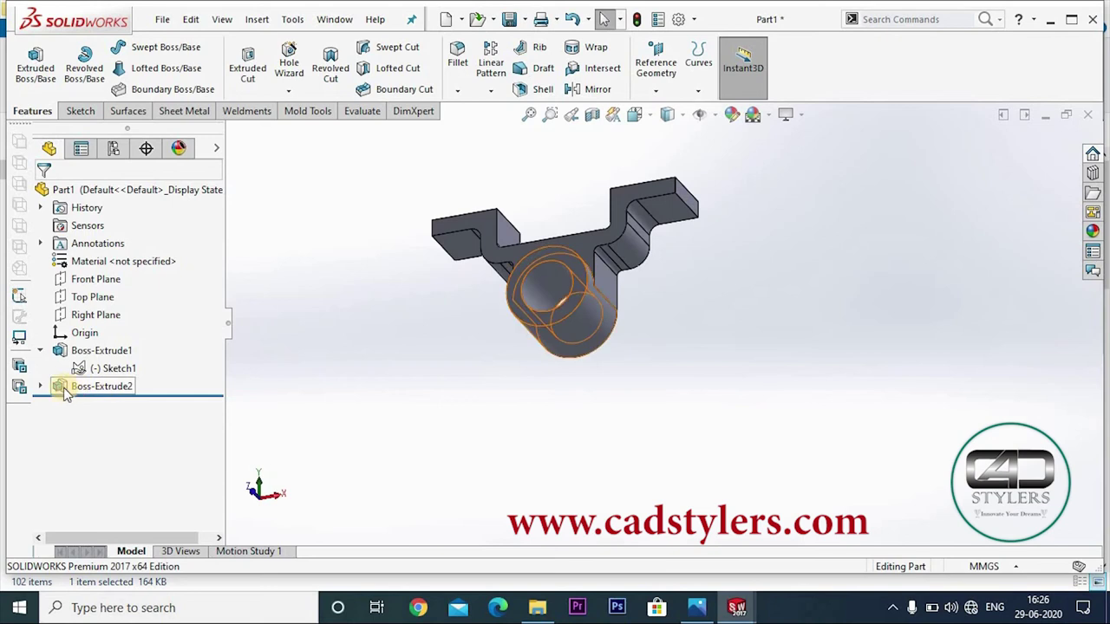
click(111, 368)
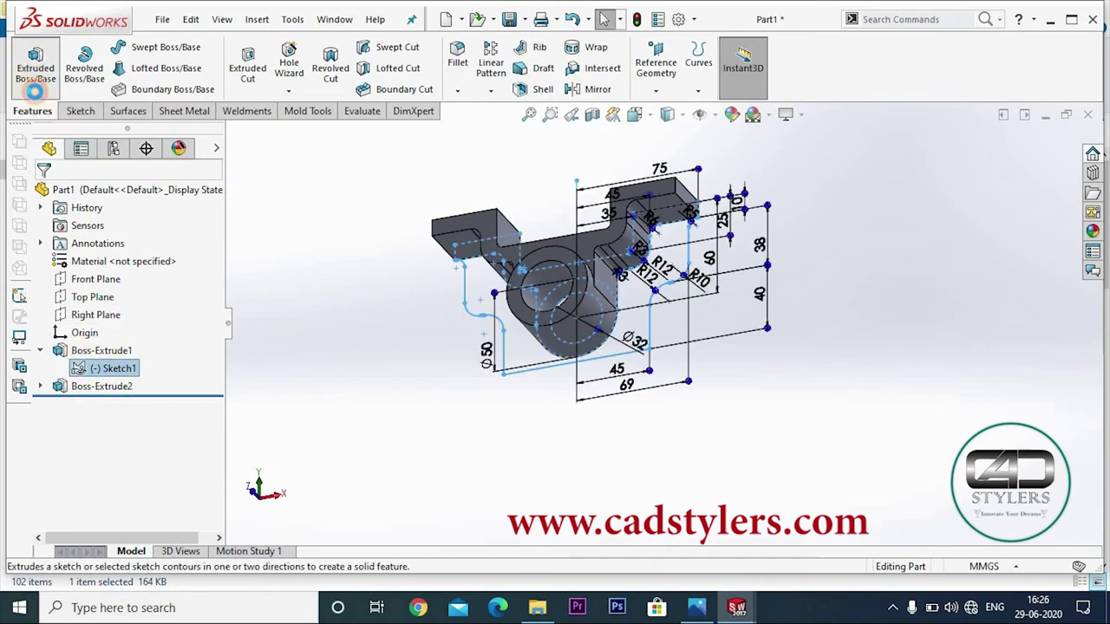
click(630, 291)
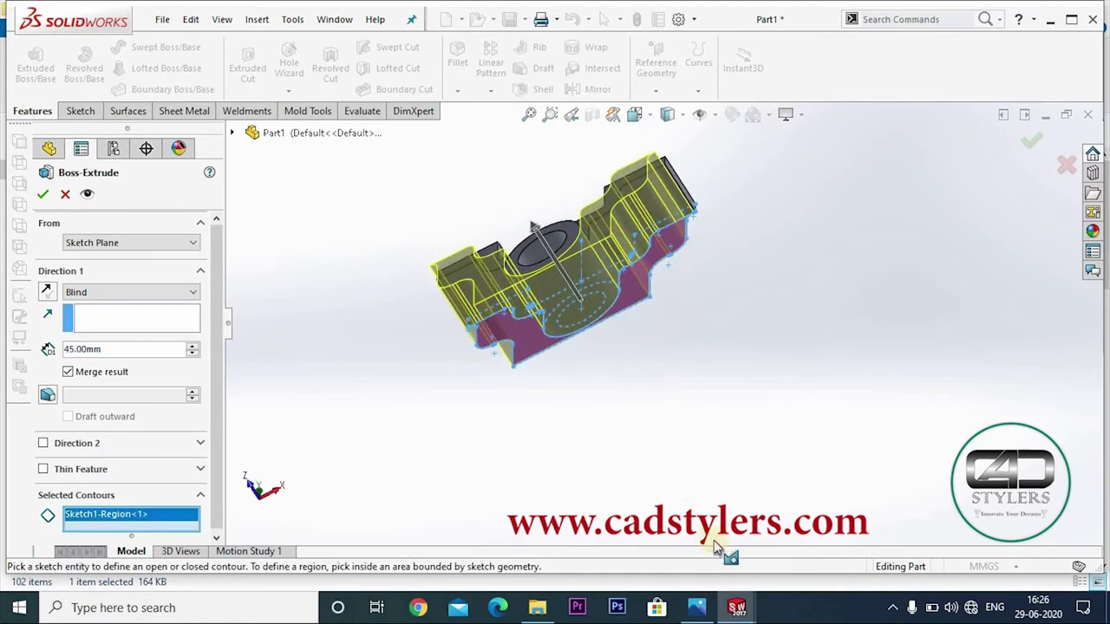
click(697, 607)
double_click(701, 363)
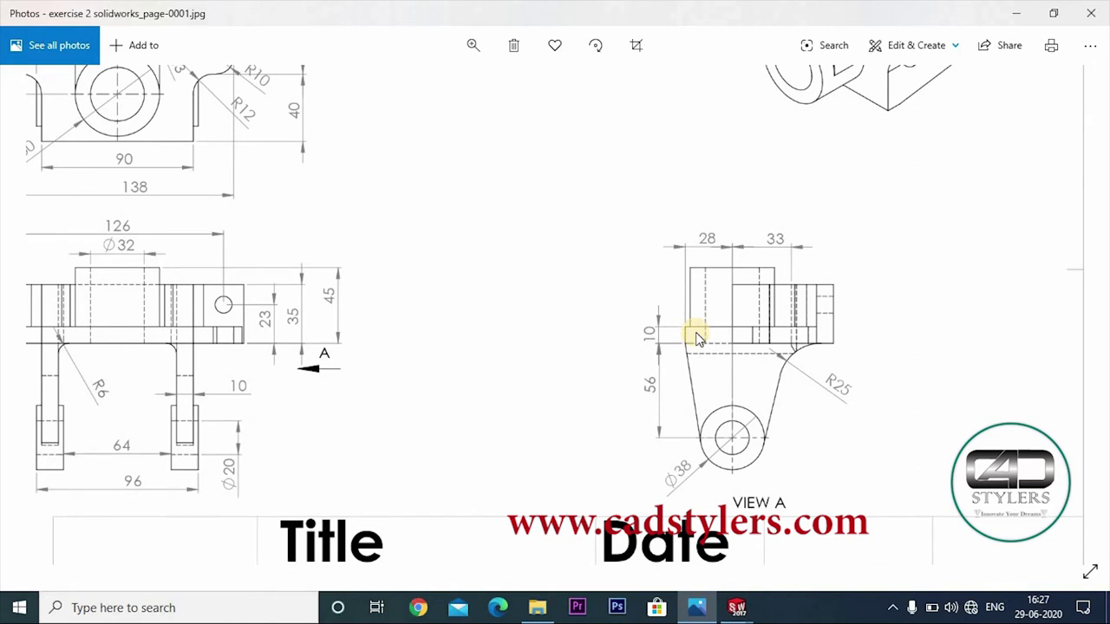
click(689, 603)
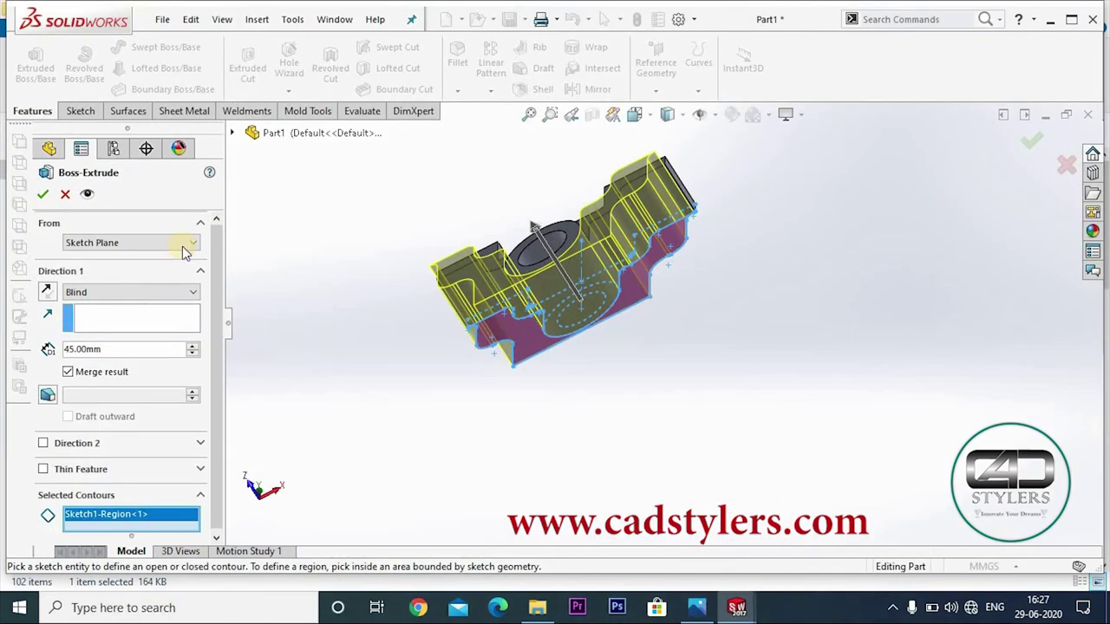
Set the base plate depth to 10 mm and confirm Boss-Extrude3
text(10)
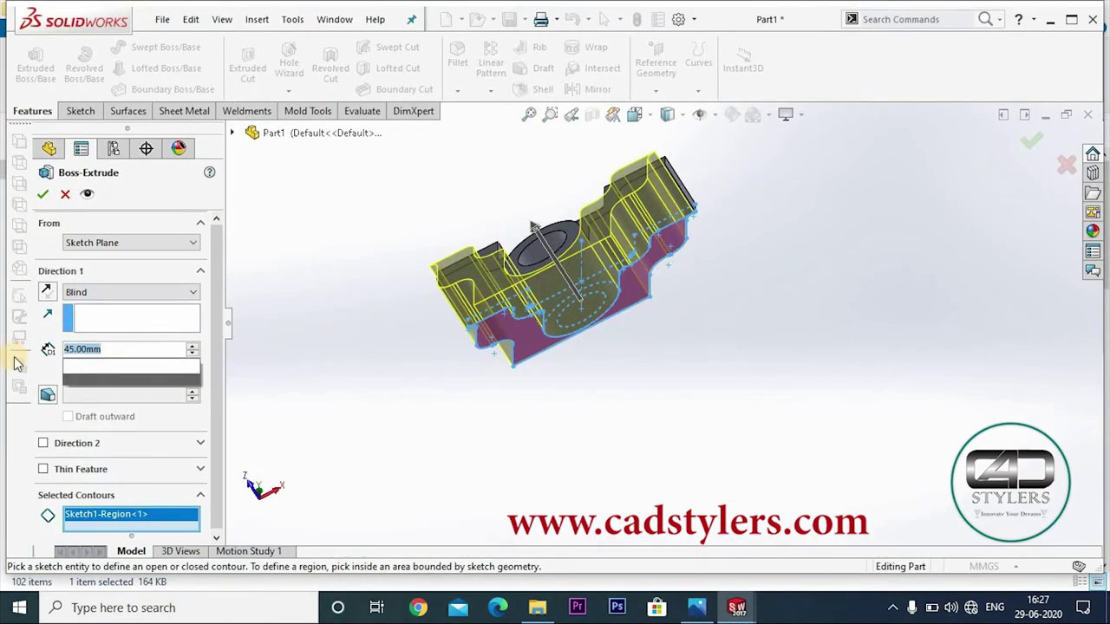
key(Return)
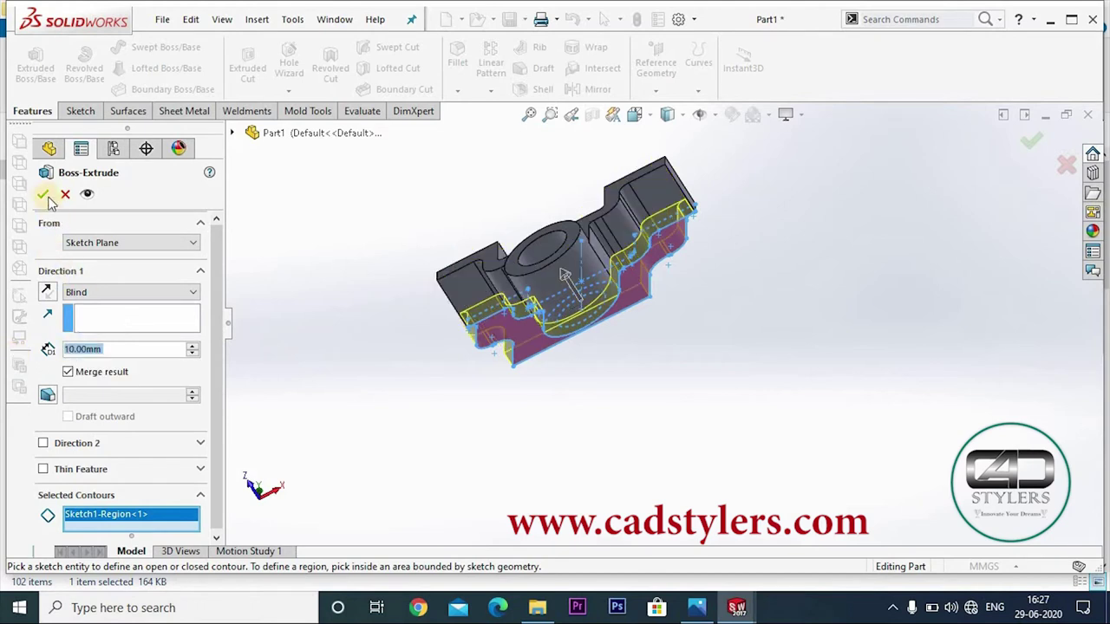
click(42, 193)
mouse_move(311, 332)
middle_down()
mouse_move(347, 414)
mouse_move(491, 477)
middle_up()
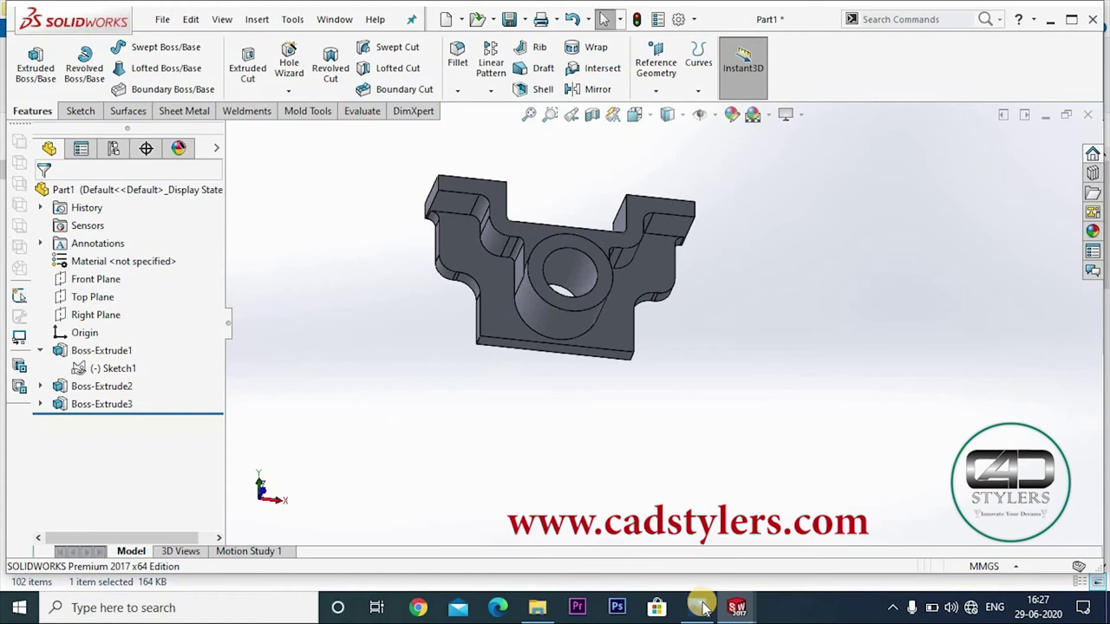
click(697, 607)
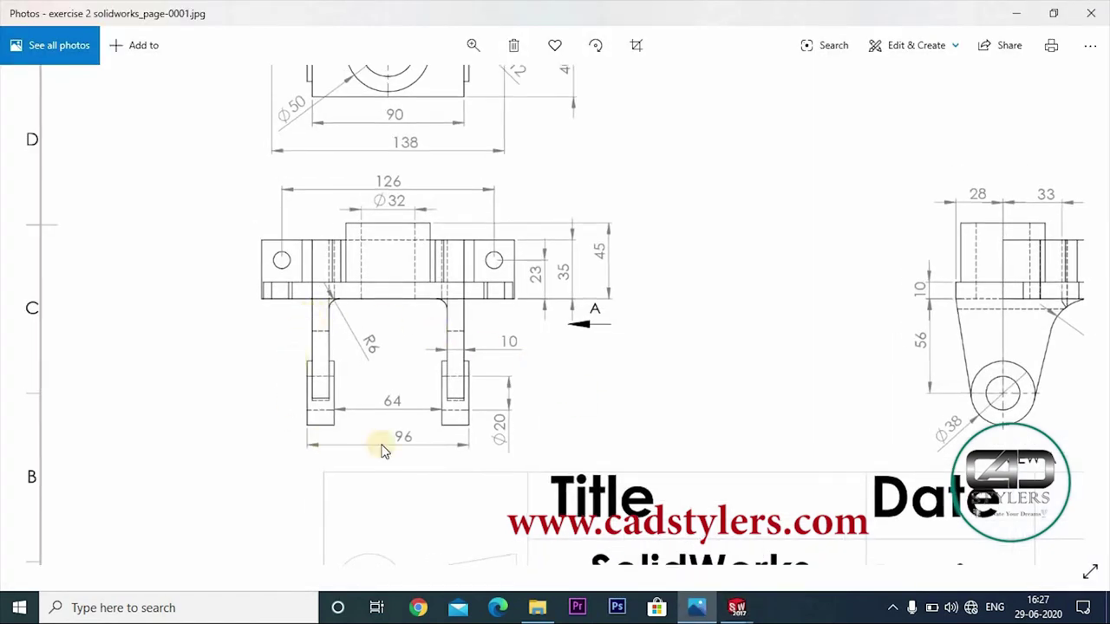
drag(595, 390, 446, 384)
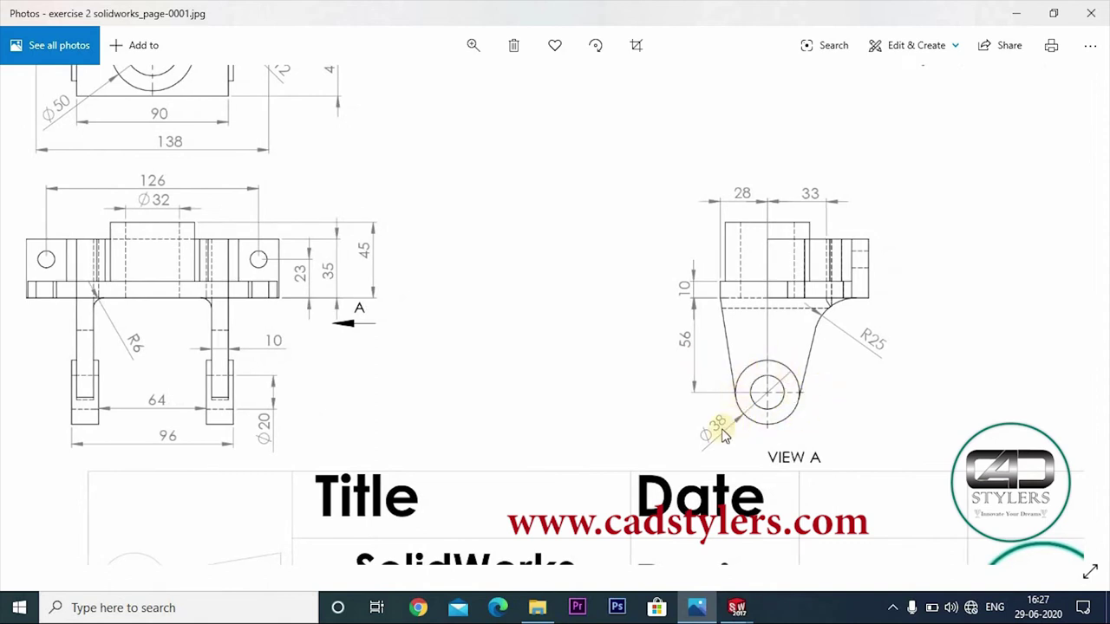
drag(263, 420, 289, 345)
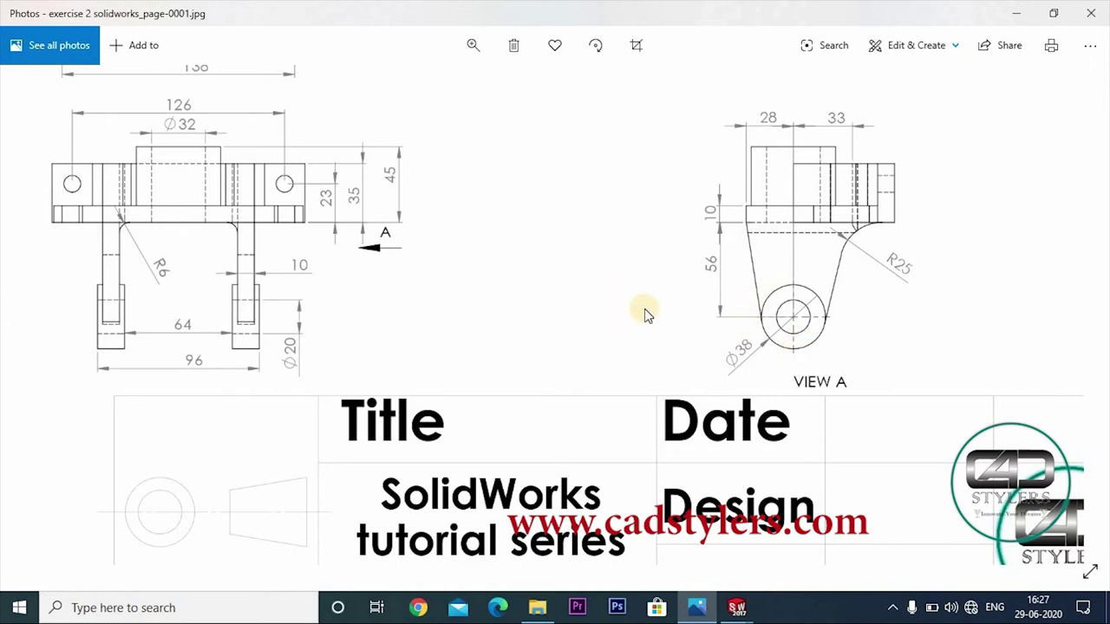
scroll(650, 311, left, 2)
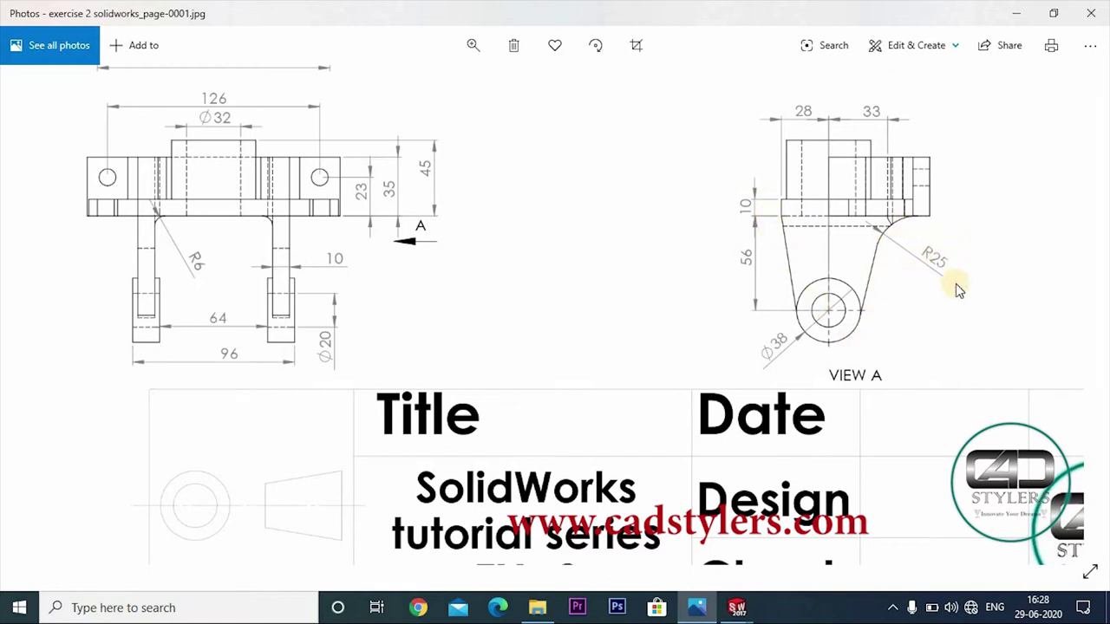
Start Sketch2 on a narrow base face and view it Normal To
click(693, 605)
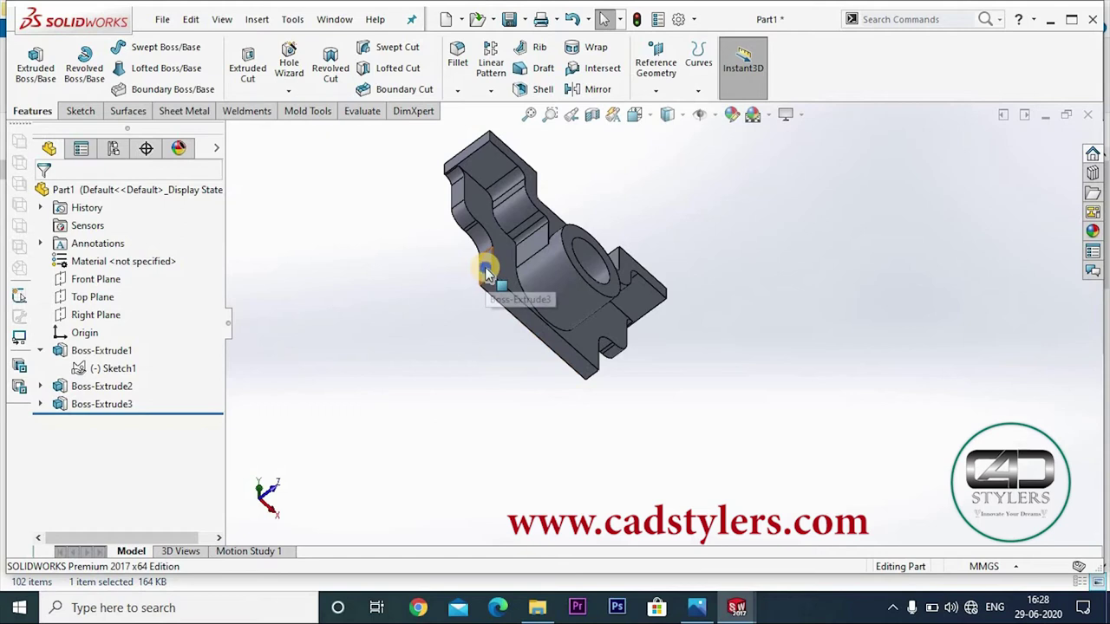
right_click(487, 273)
click(524, 190)
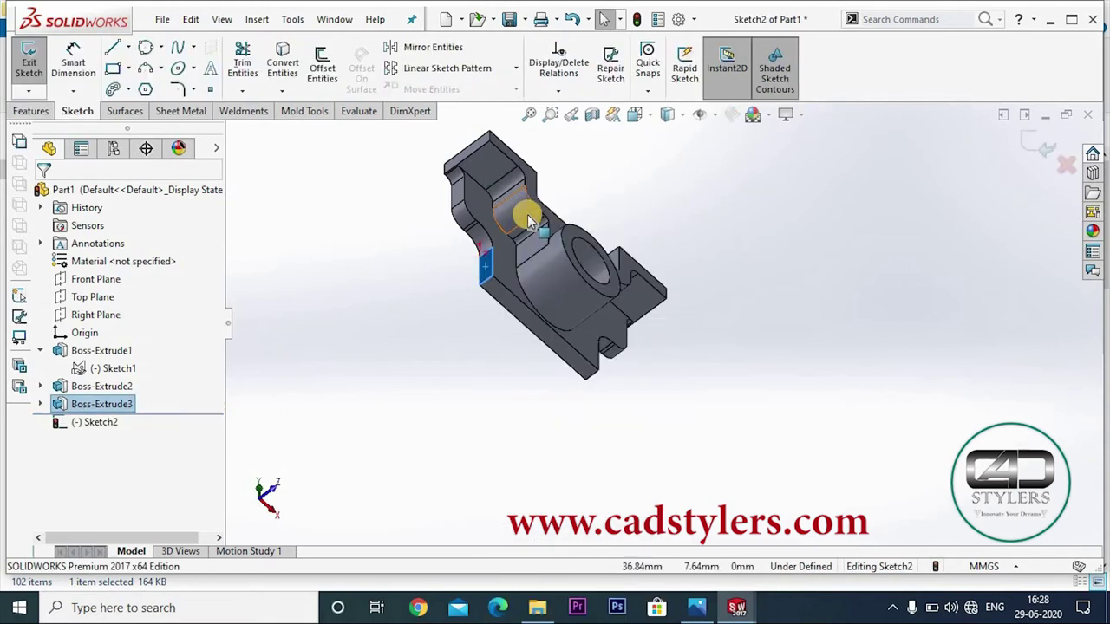
key(space)
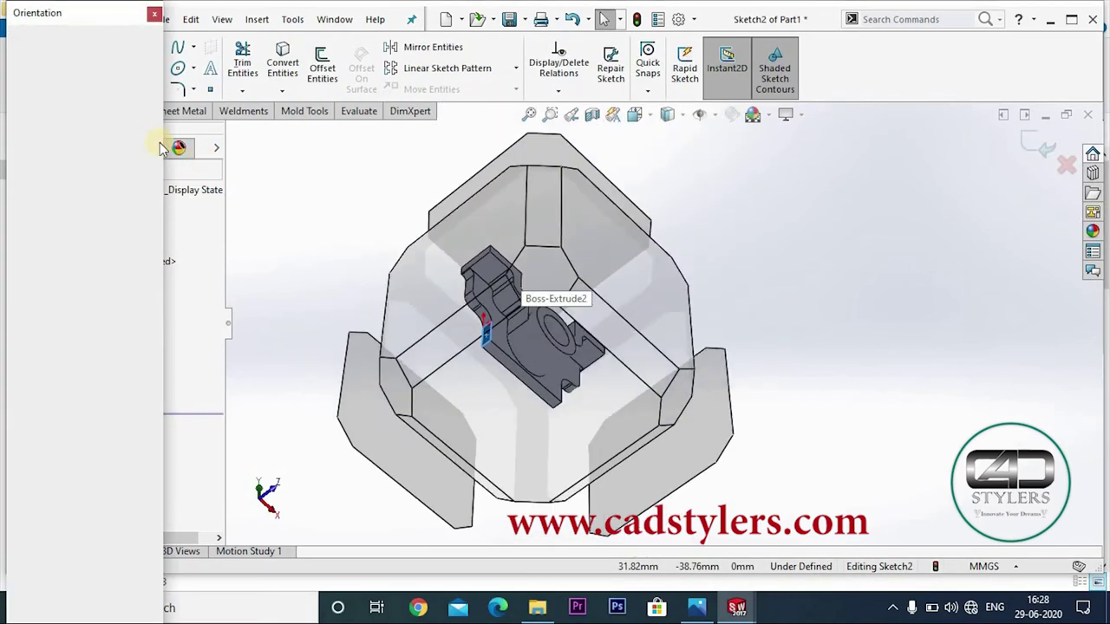
click(153, 115)
click(153, 115)
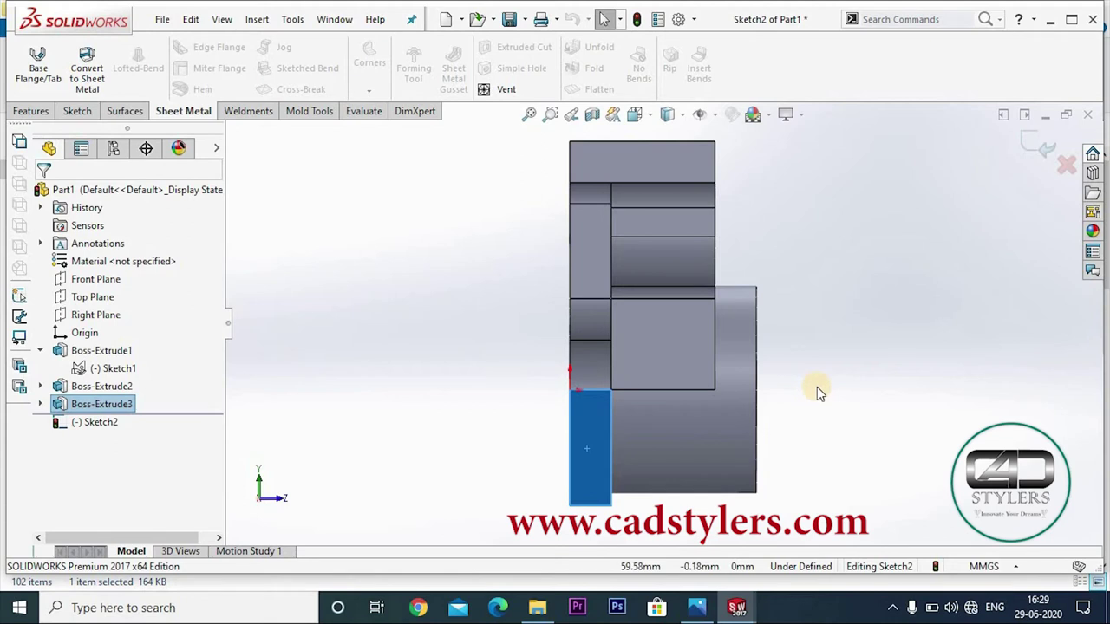
Compare with the Exercise-2 drawing and inspect the part from Top, Front, Back and Right
key(alt+Tab)
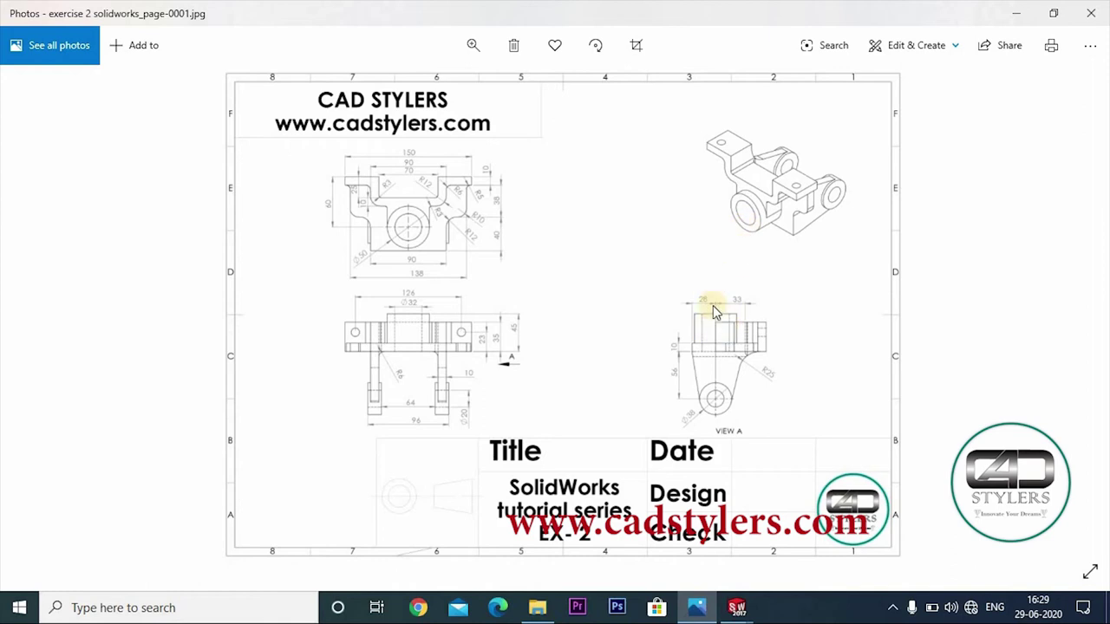
mouse_move(696, 607)
click(714, 508)
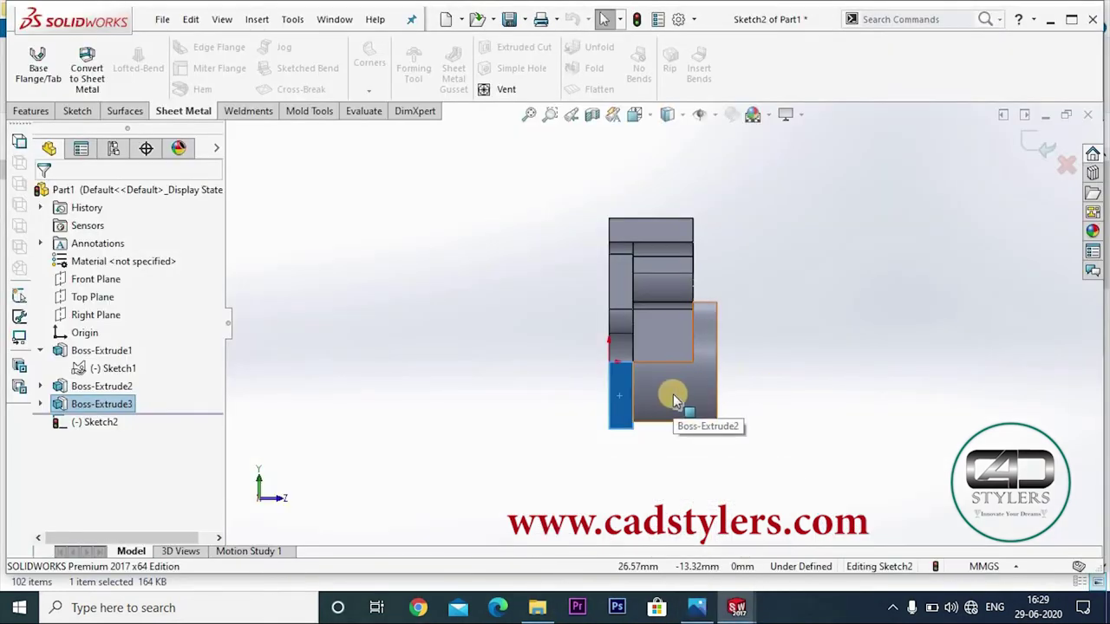
click(637, 114)
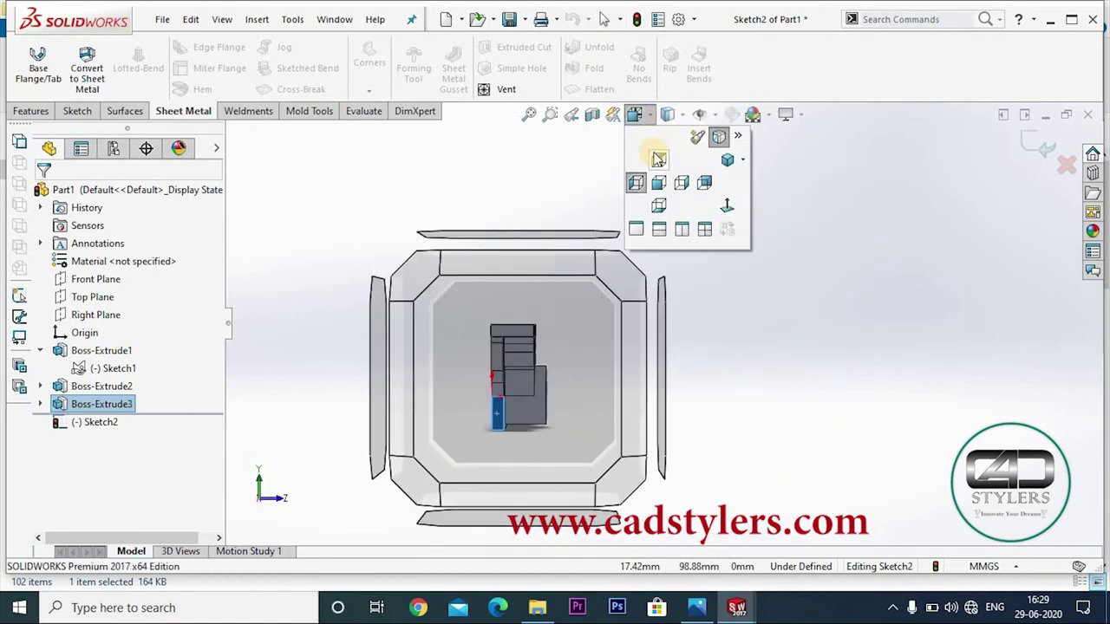
click(658, 162)
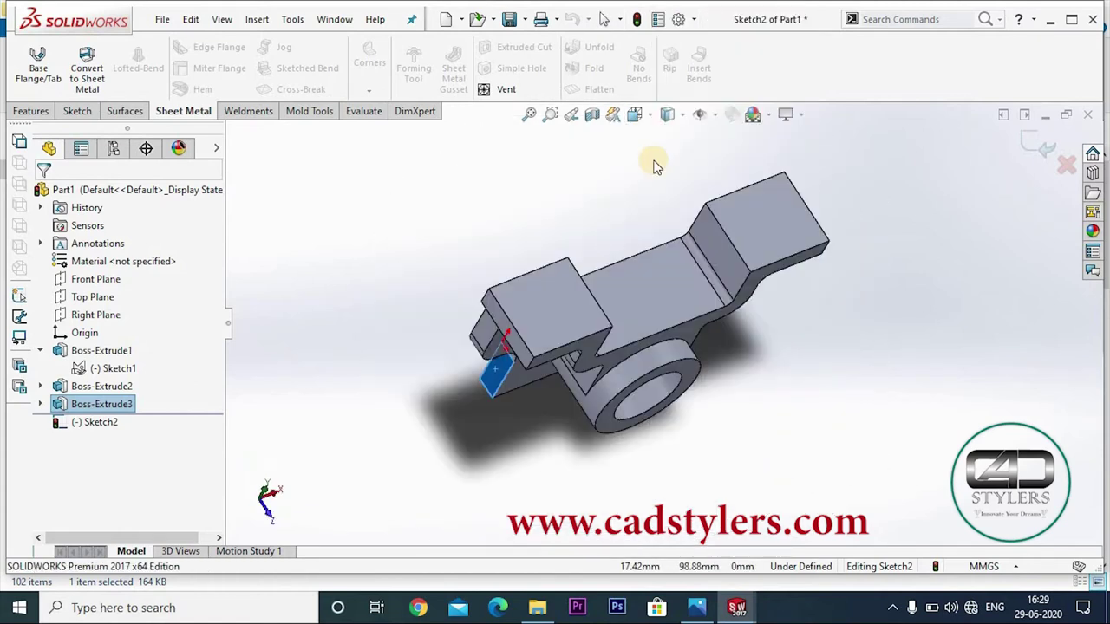
key(ctrl+1)
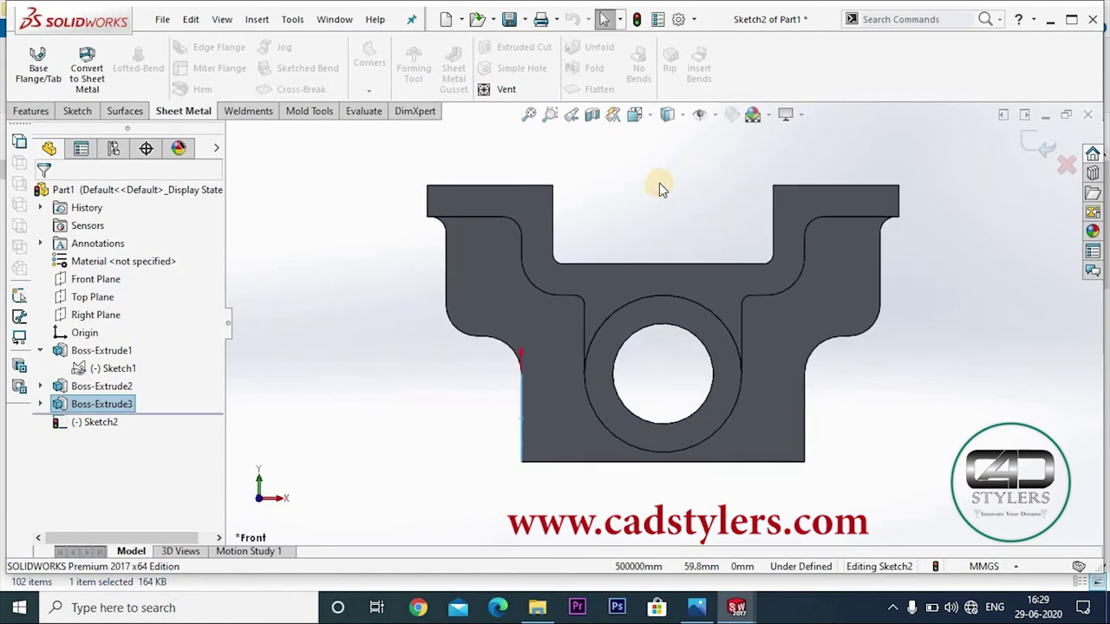
click(679, 117)
click(633, 114)
click(703, 181)
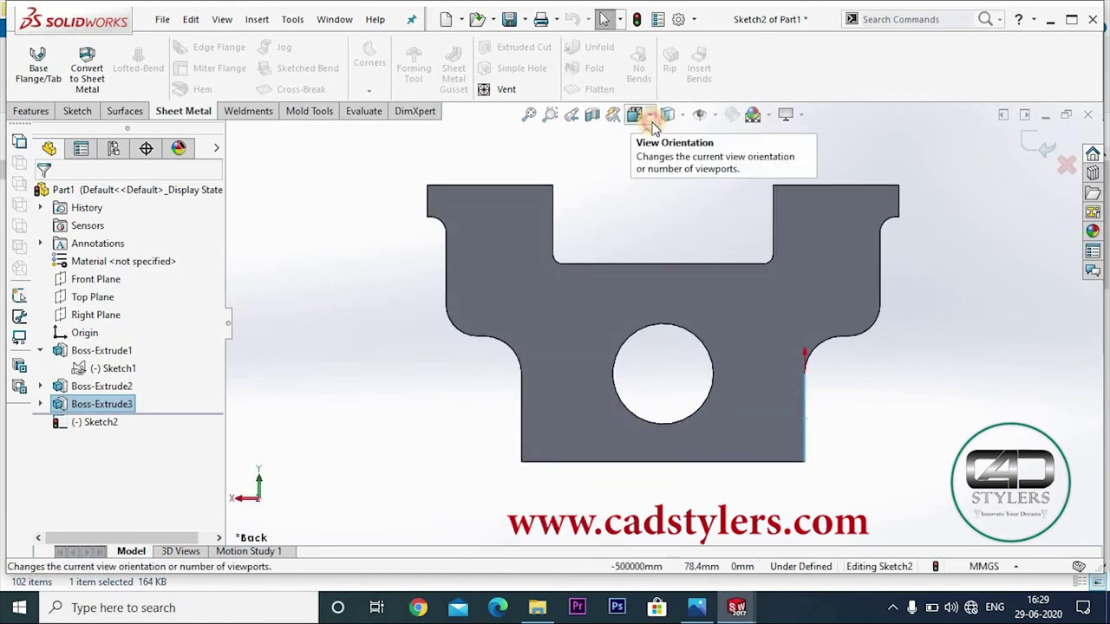
click(634, 114)
click(686, 182)
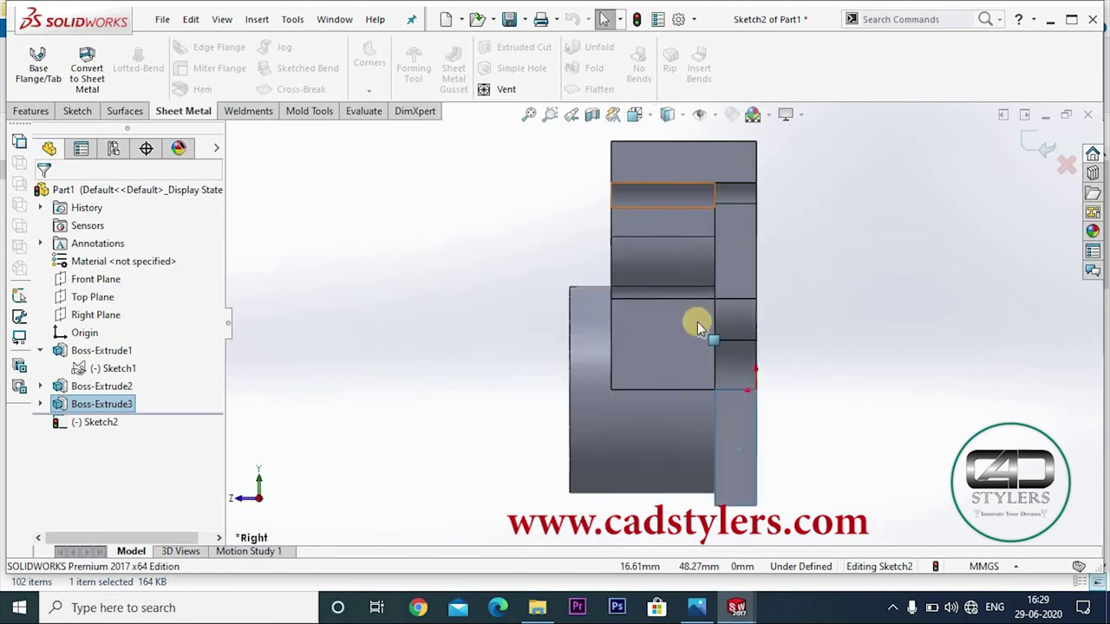
scroll(713, 381, up, 3)
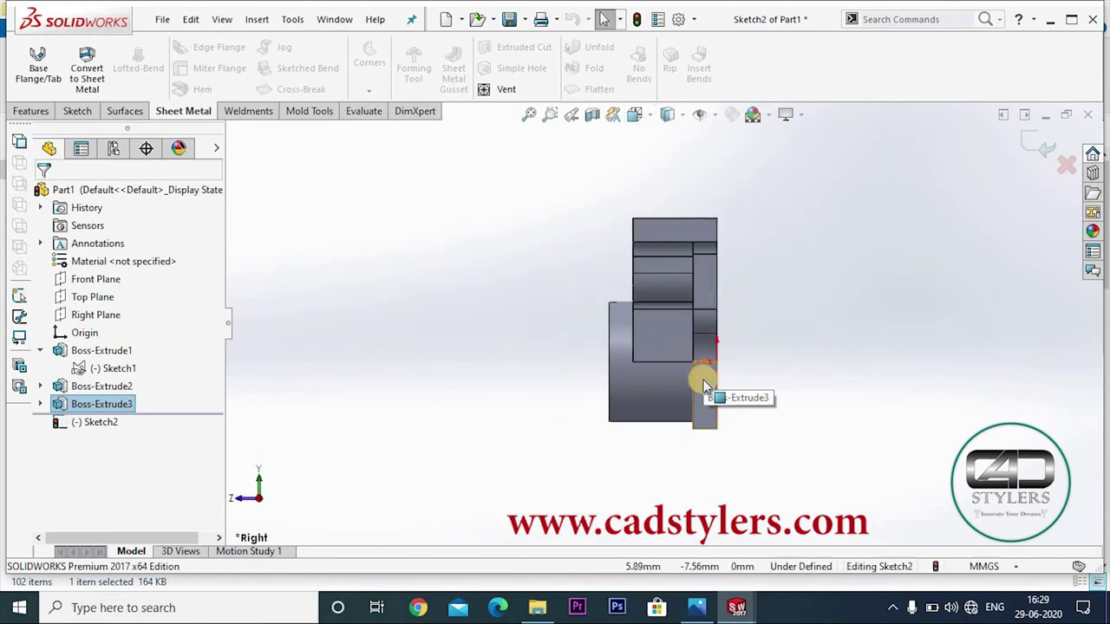
Select the narrow base face for Sketch5 and orbit to a near-front view
click(704, 381)
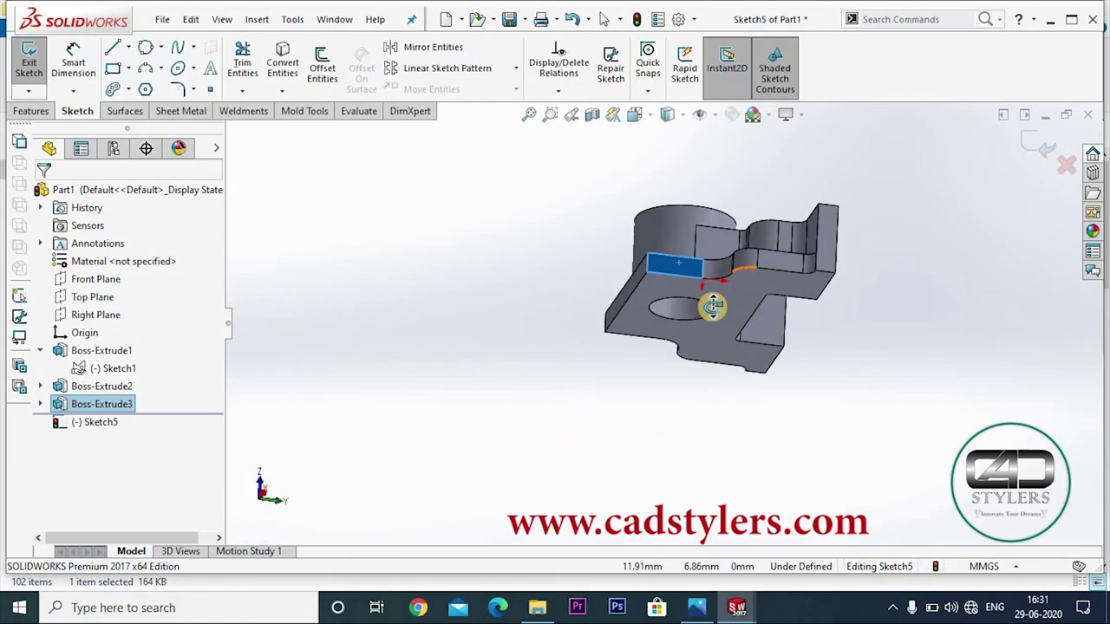
middle_drag(875, 254, 865, 345)
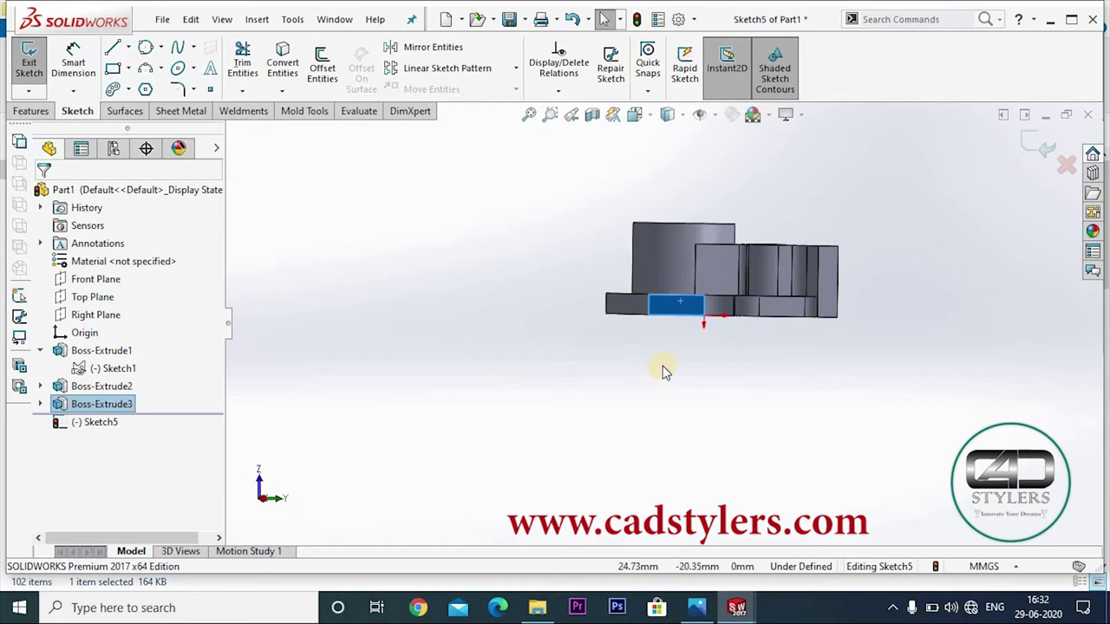
key(space)
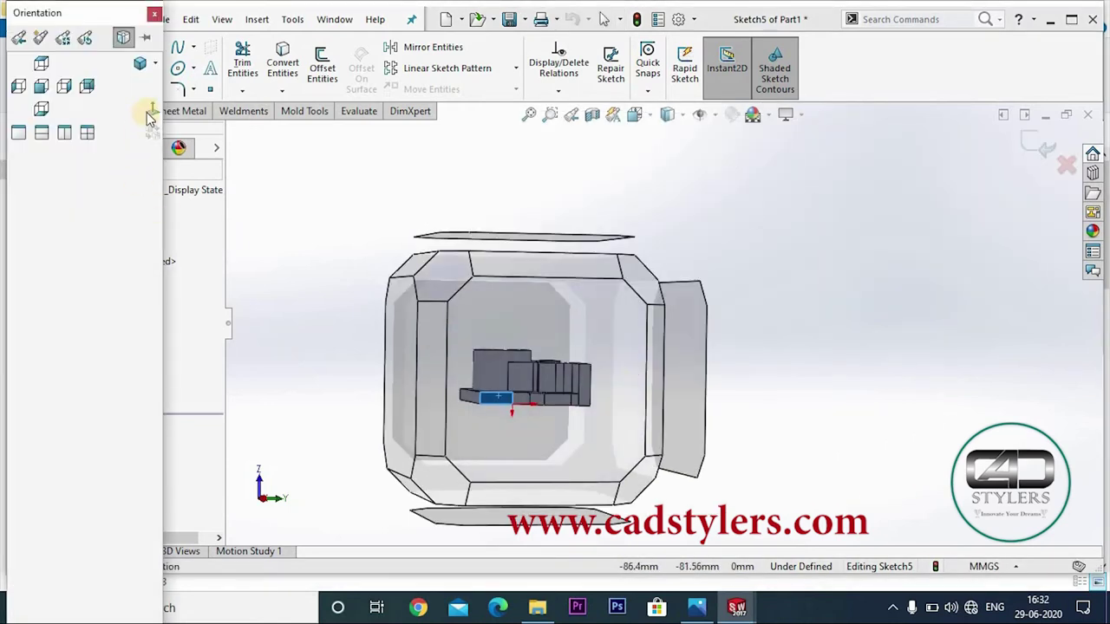
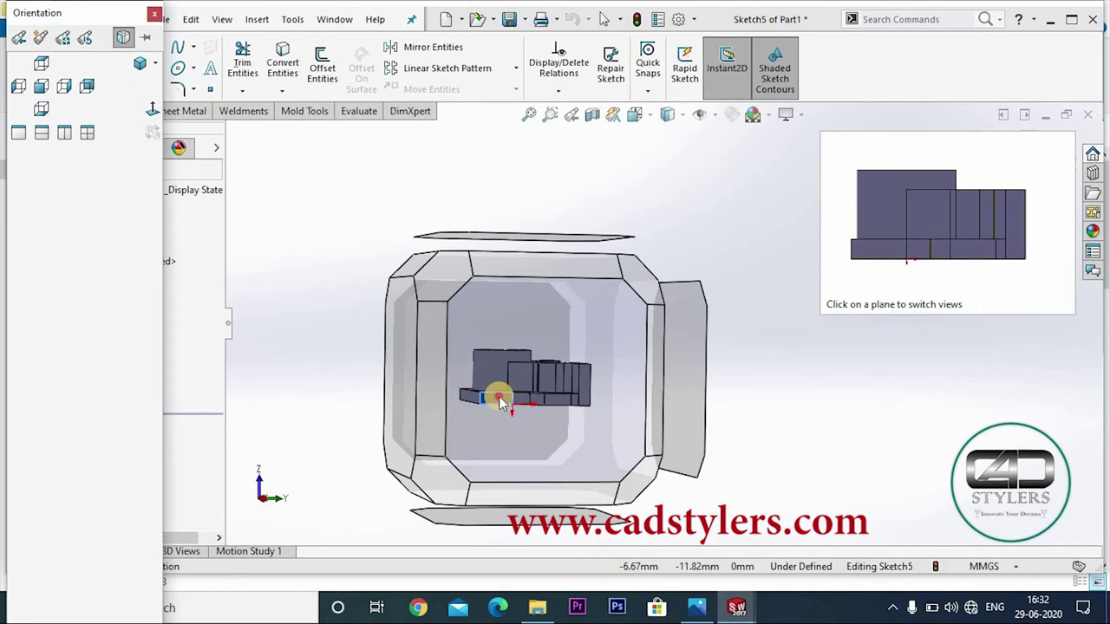
Show the bracket from the front, clear the face selection, and use Hidden Lines Visible display
click(499, 396)
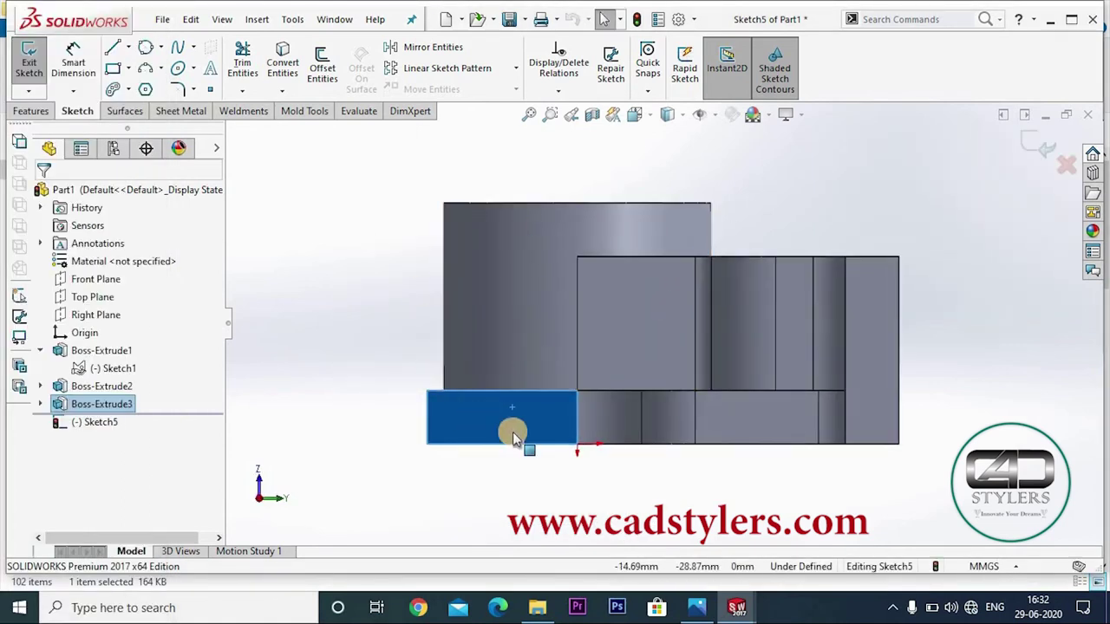
click(525, 475)
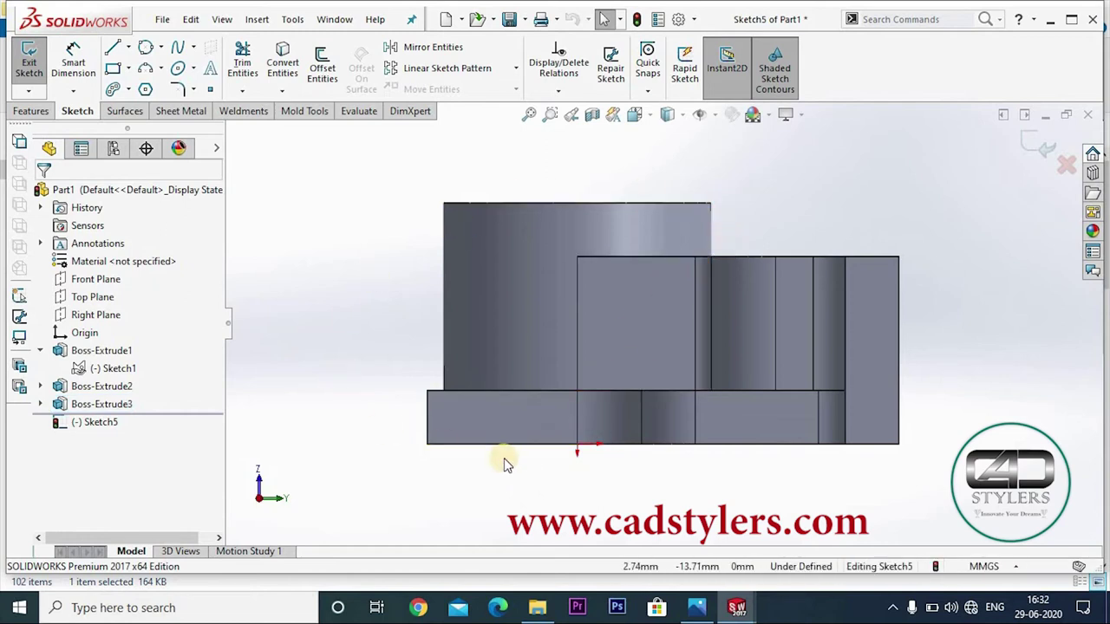
scroll(661, 325, down, 1)
click(676, 114)
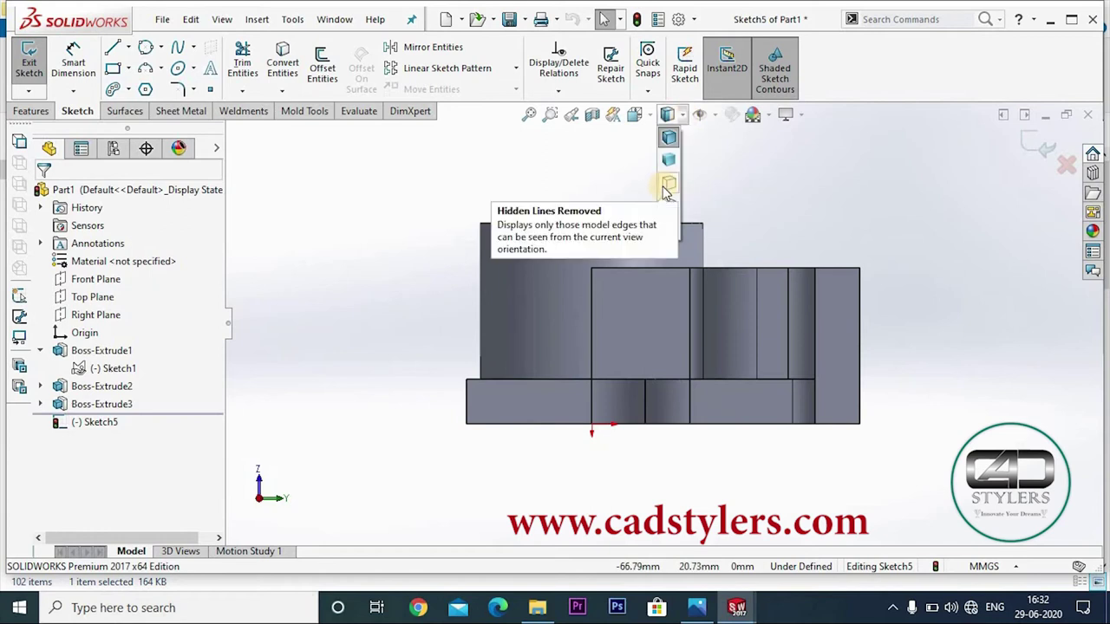
click(666, 208)
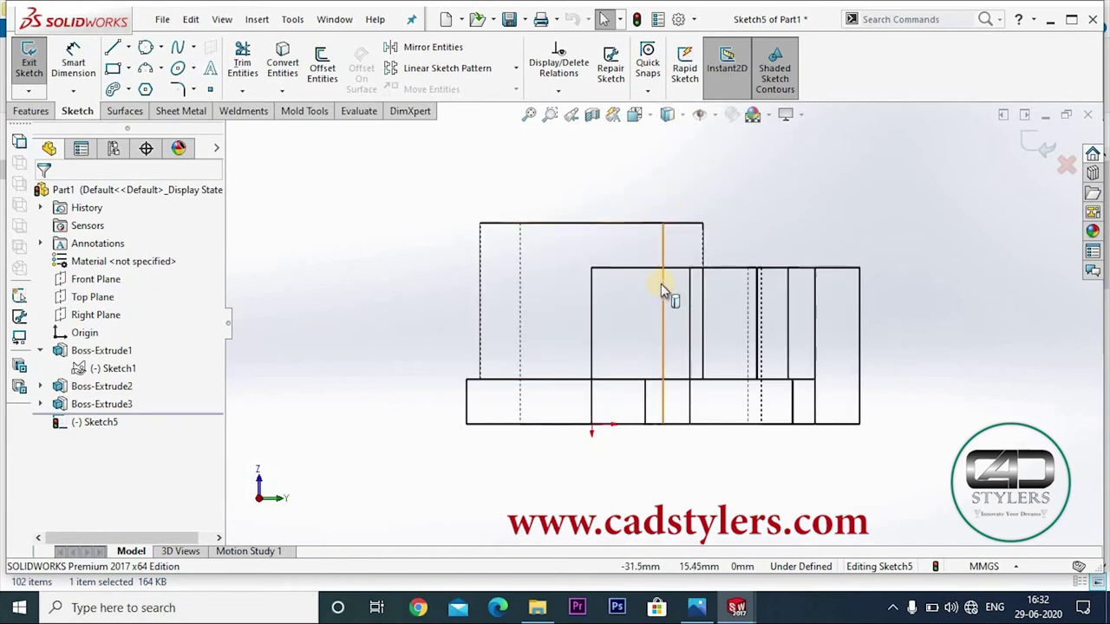
Check the reference drawing in Photos, then return to the part sketch
click(697, 606)
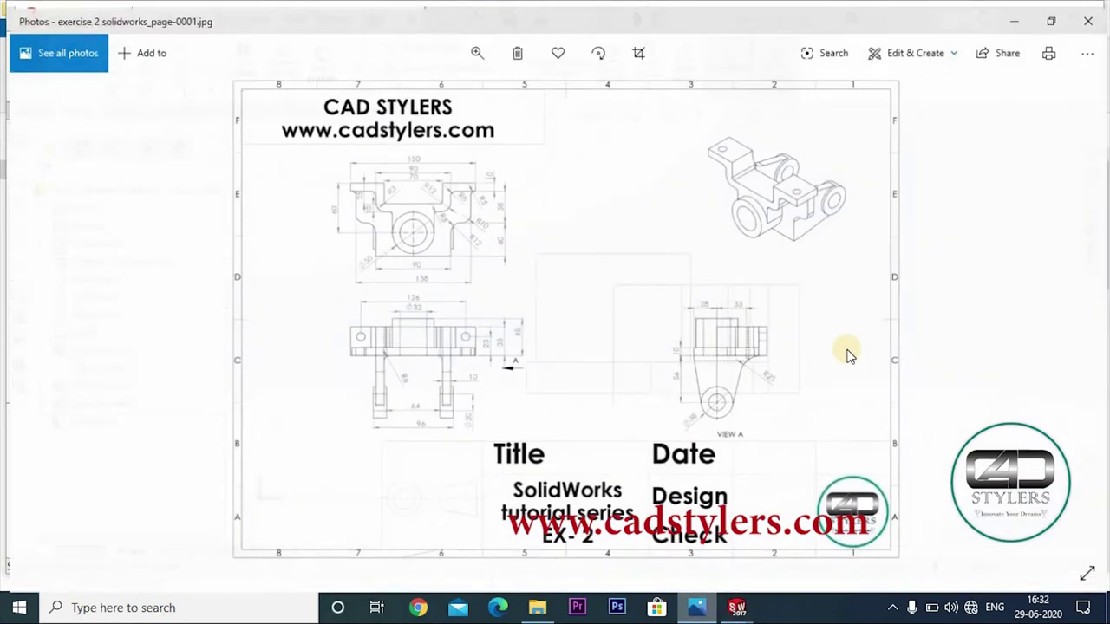
scroll(745, 347, up, 2)
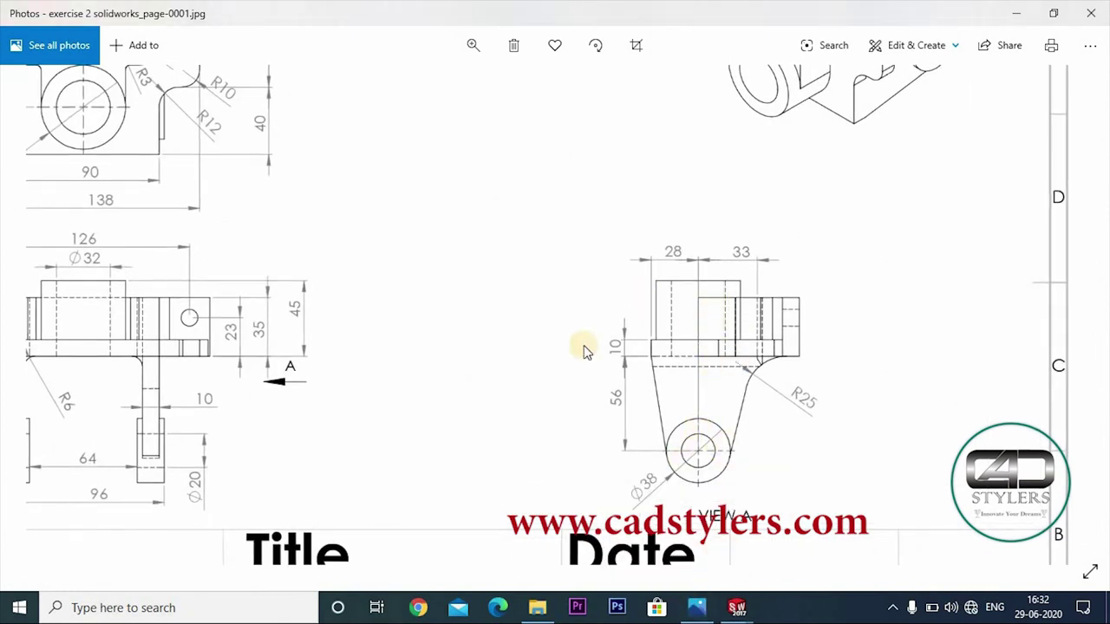
click(696, 607)
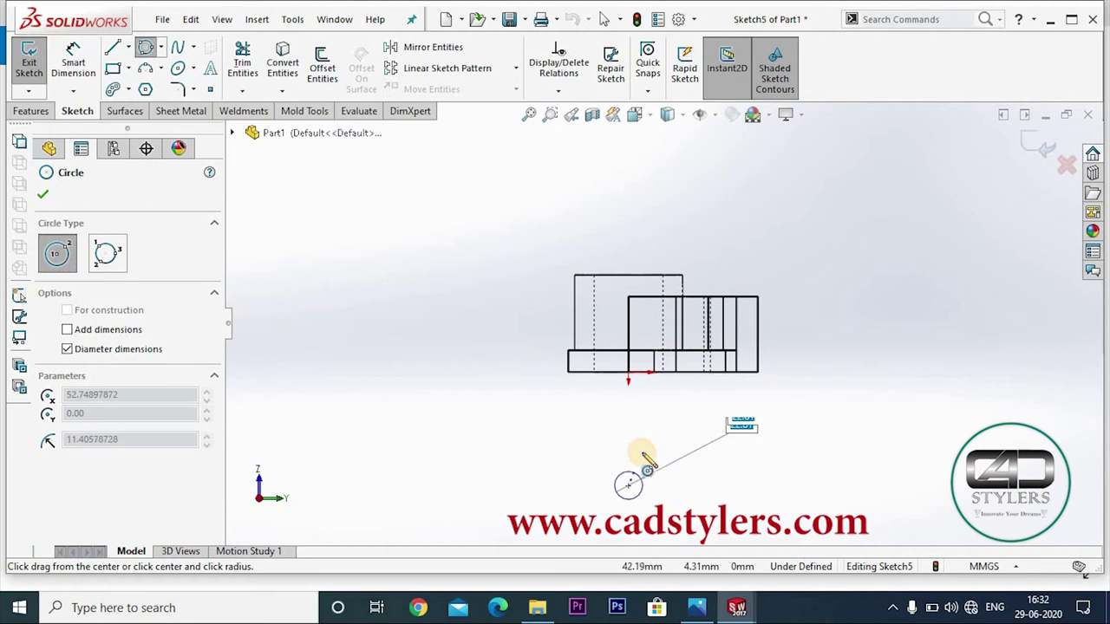
Draw a circle below the bracket in Sketch5
drag(629, 486, 664, 485)
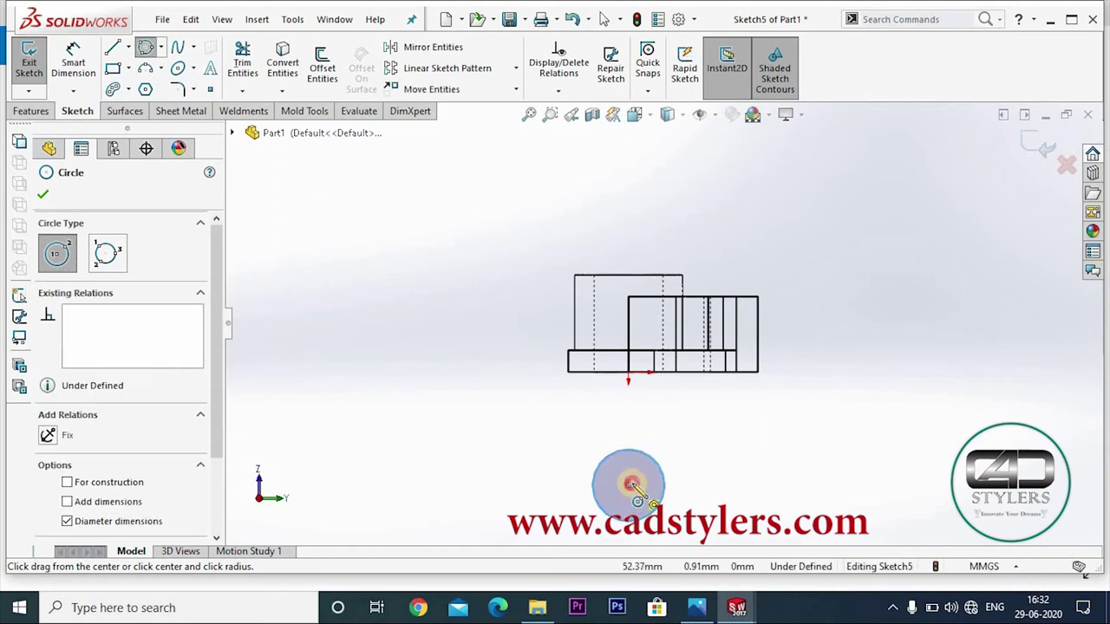
right_click(718, 471)
click(716, 468)
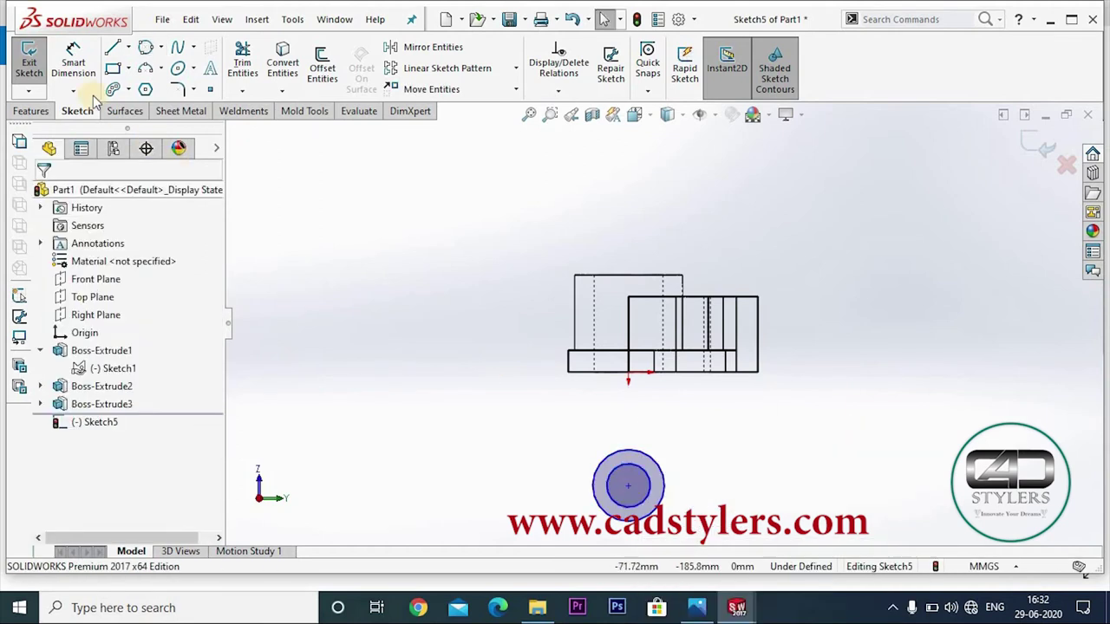
Dimension the outer circle Ø38 and the inner circle Ø20
click(73, 63)
click(593, 500)
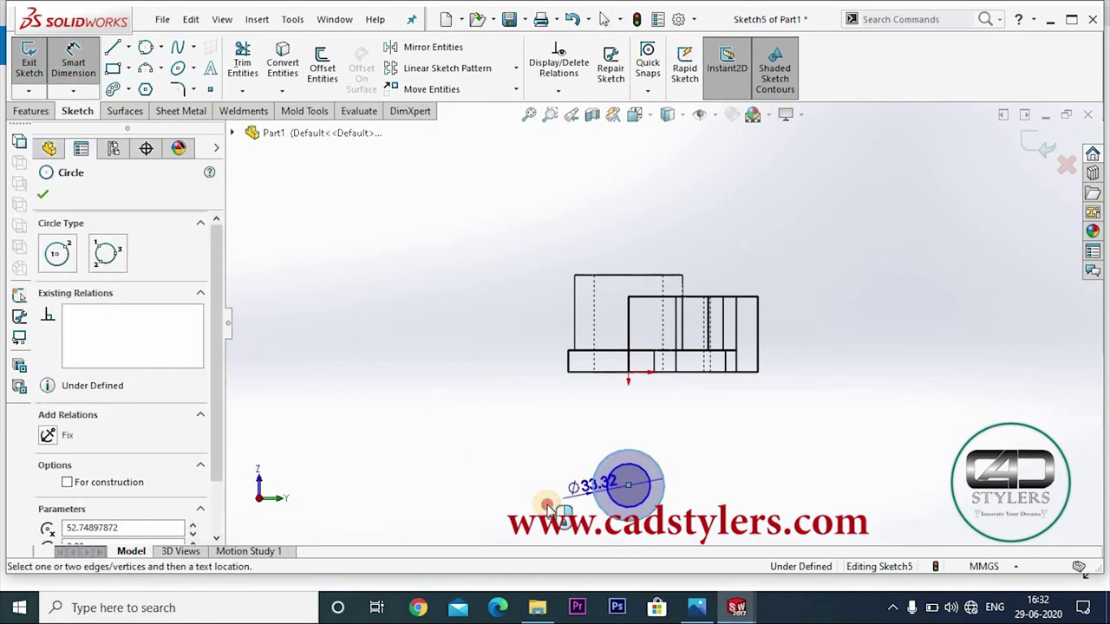
click(546, 507)
text(2)
key(BackSpace)
text(3)
key(Return)
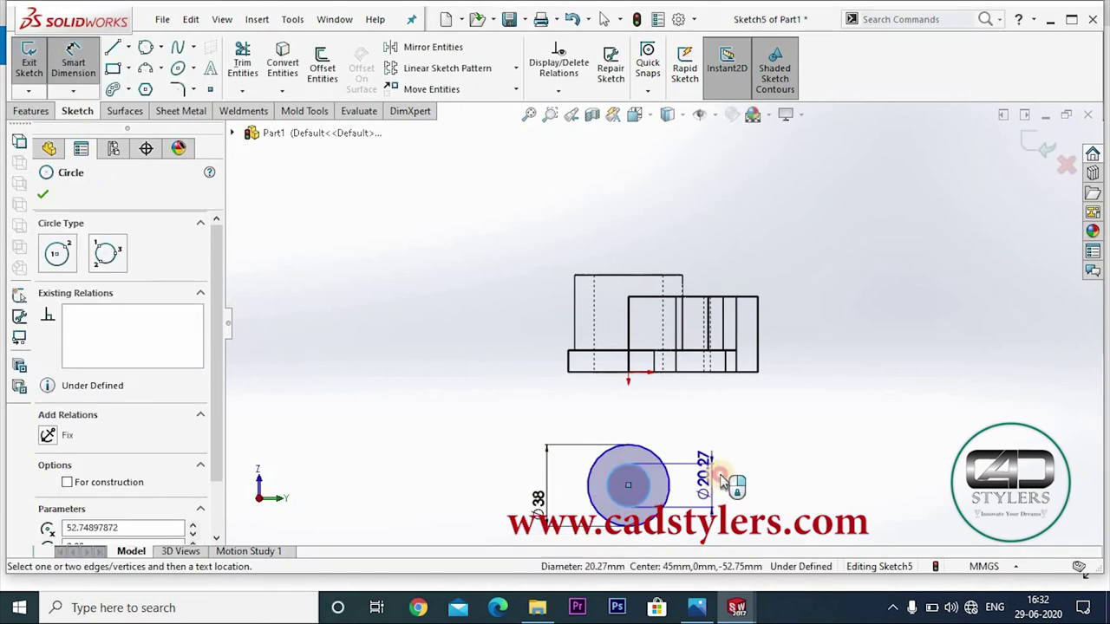
click(713, 481)
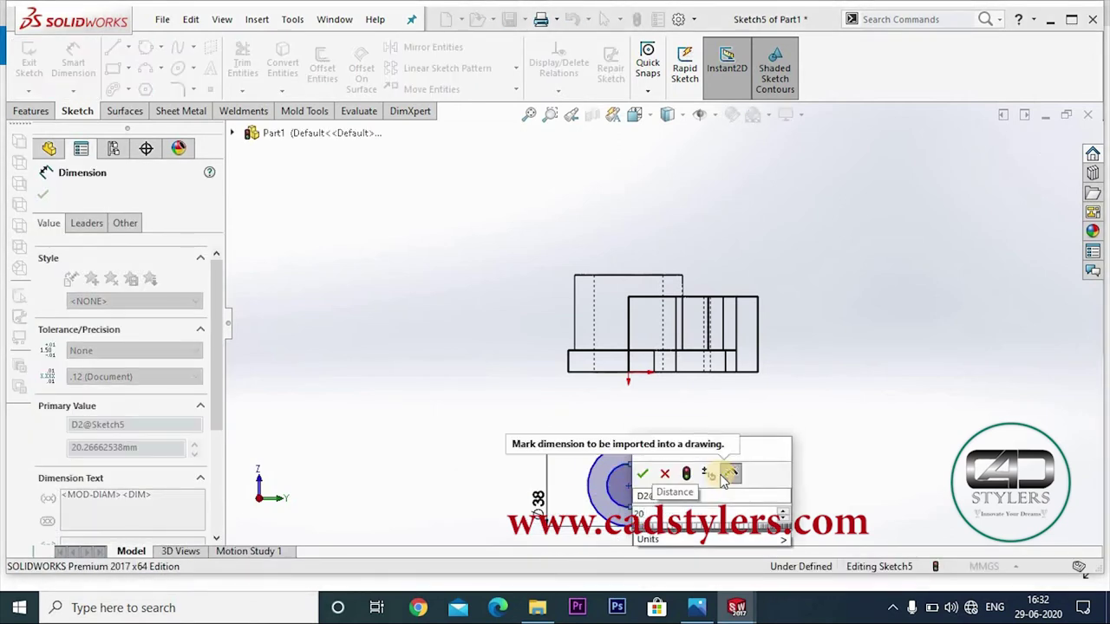
key(Return)
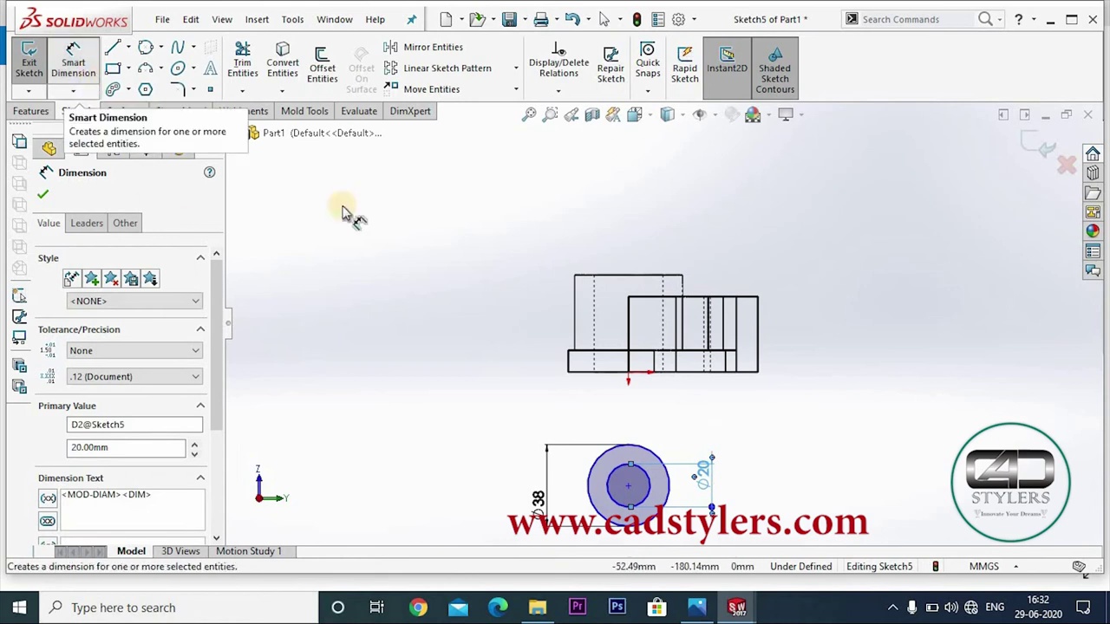
Dimension the circle centre 56 mm below the flange's bottom edge, then recheck the reference drawing
click(630, 490)
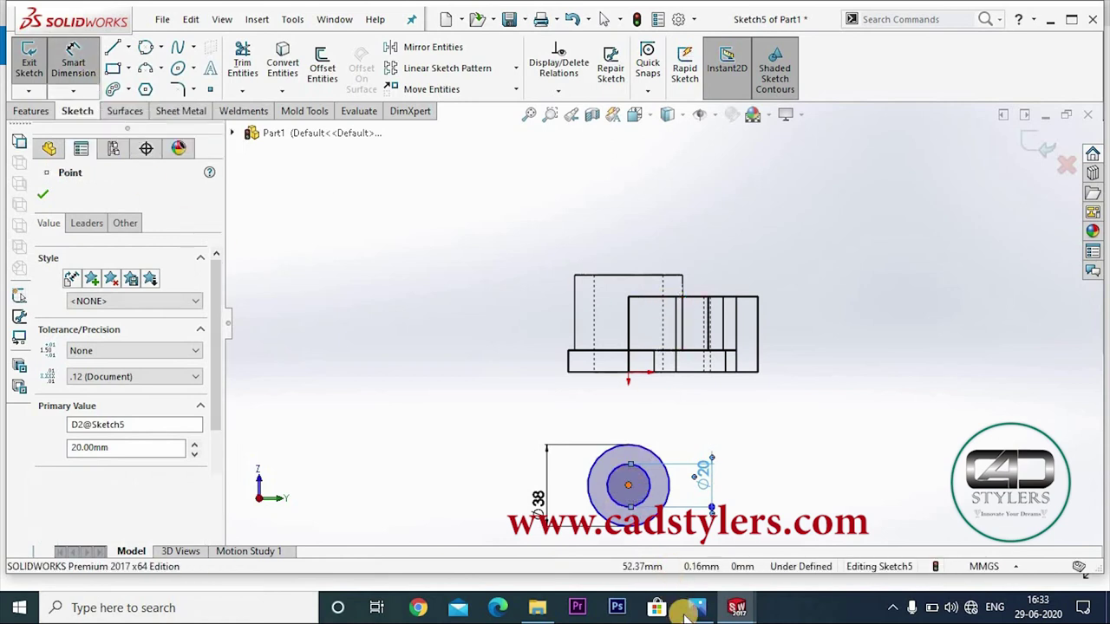
click(697, 568)
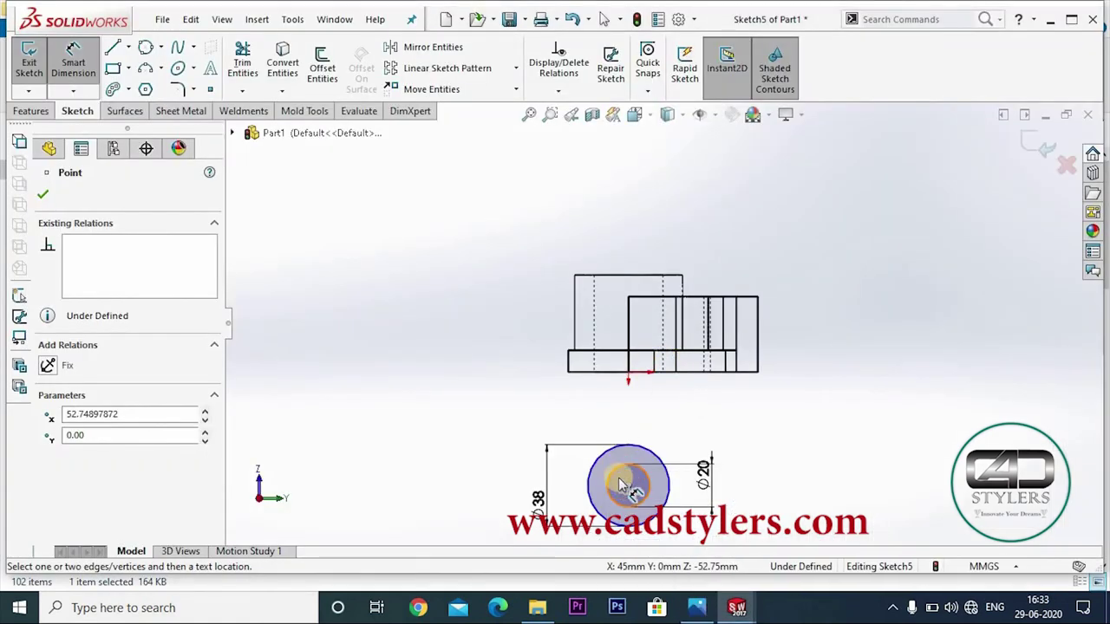
click(568, 378)
click(515, 423)
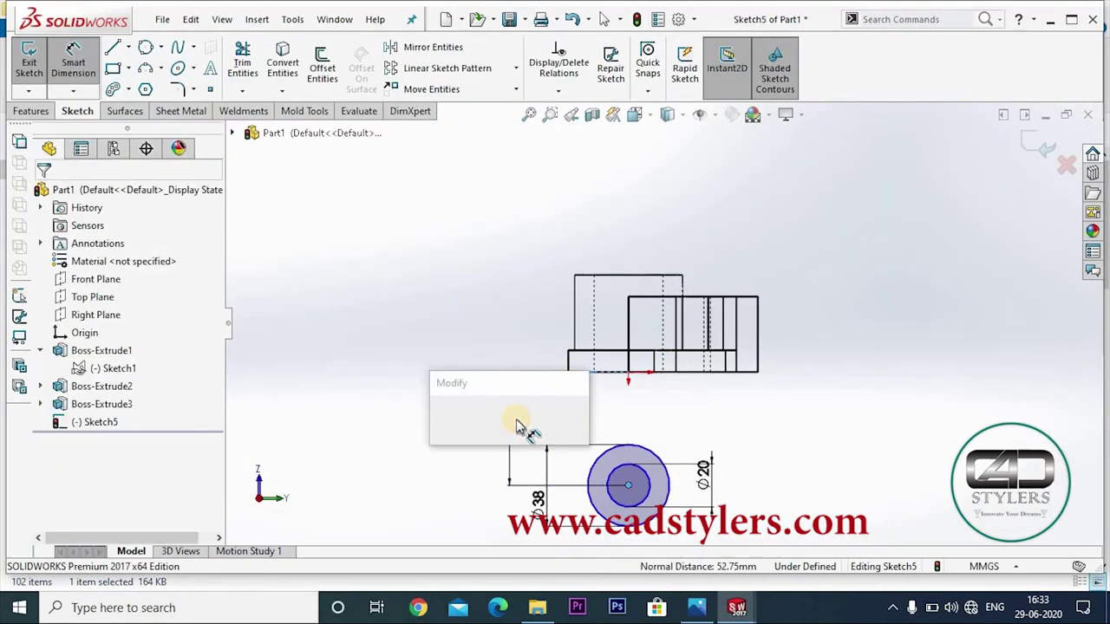
text(56)
key(Return)
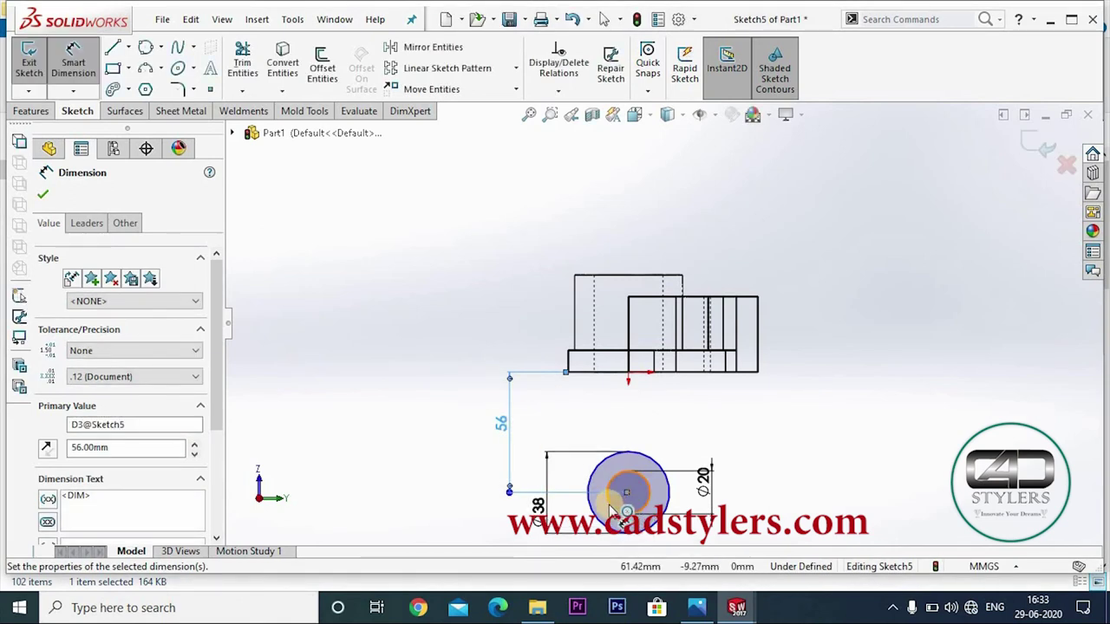
click(696, 606)
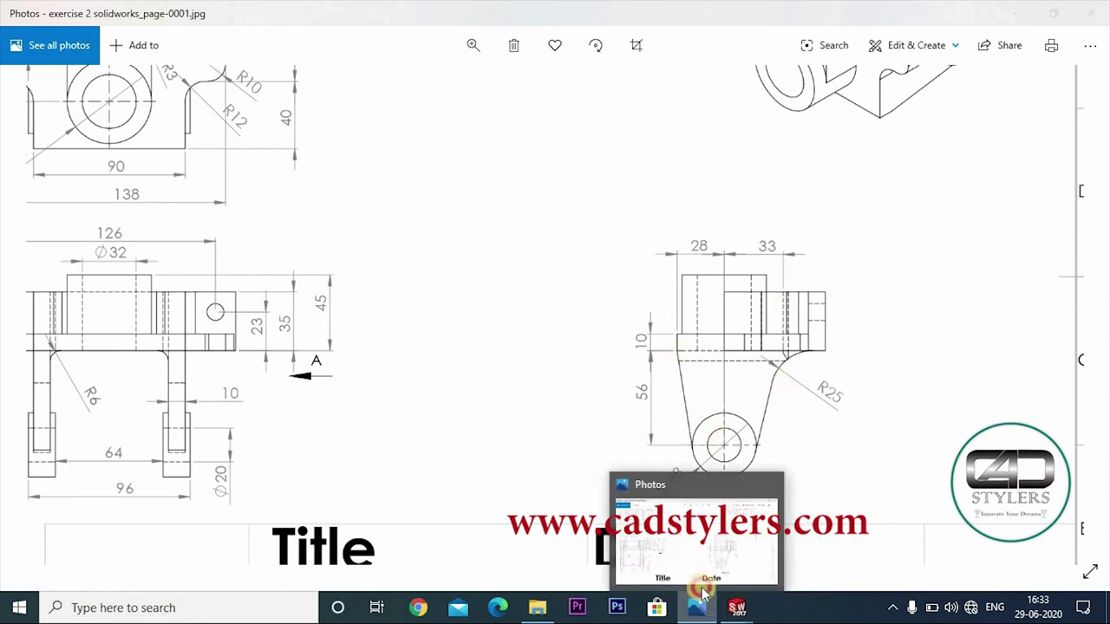
click(698, 605)
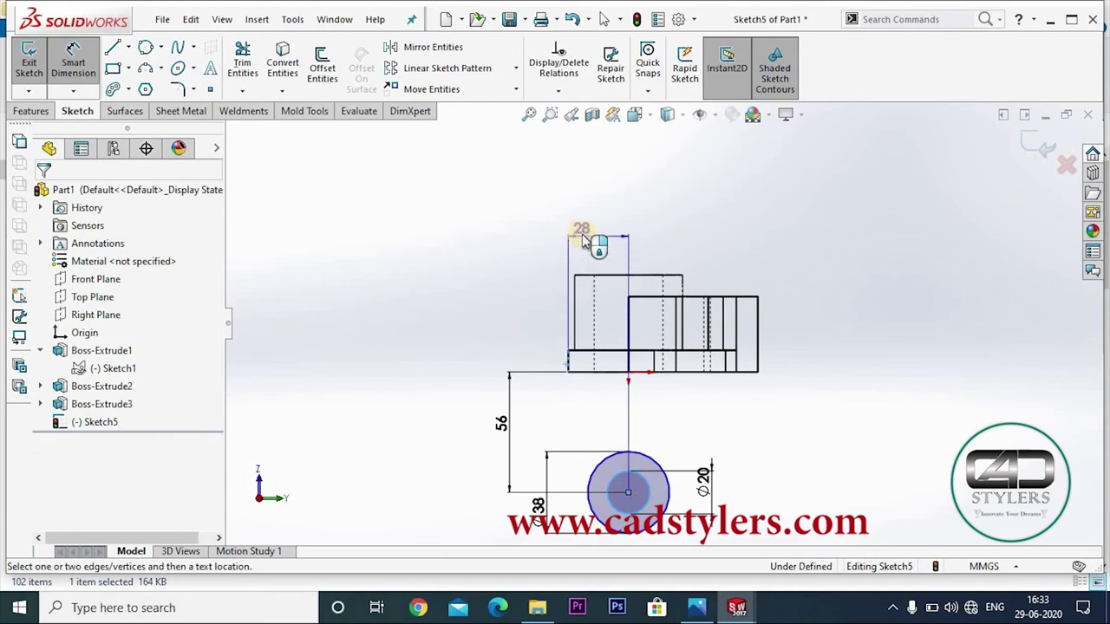
Add the 28 mm horizontal distance and draw the left side line to the flange corner
click(586, 235)
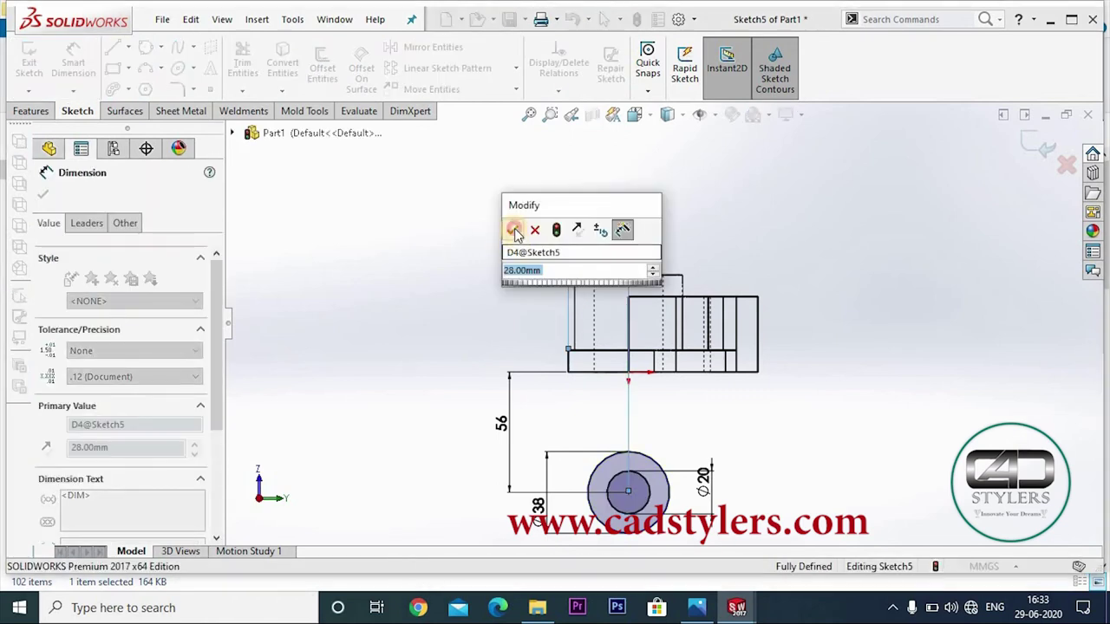
click(513, 230)
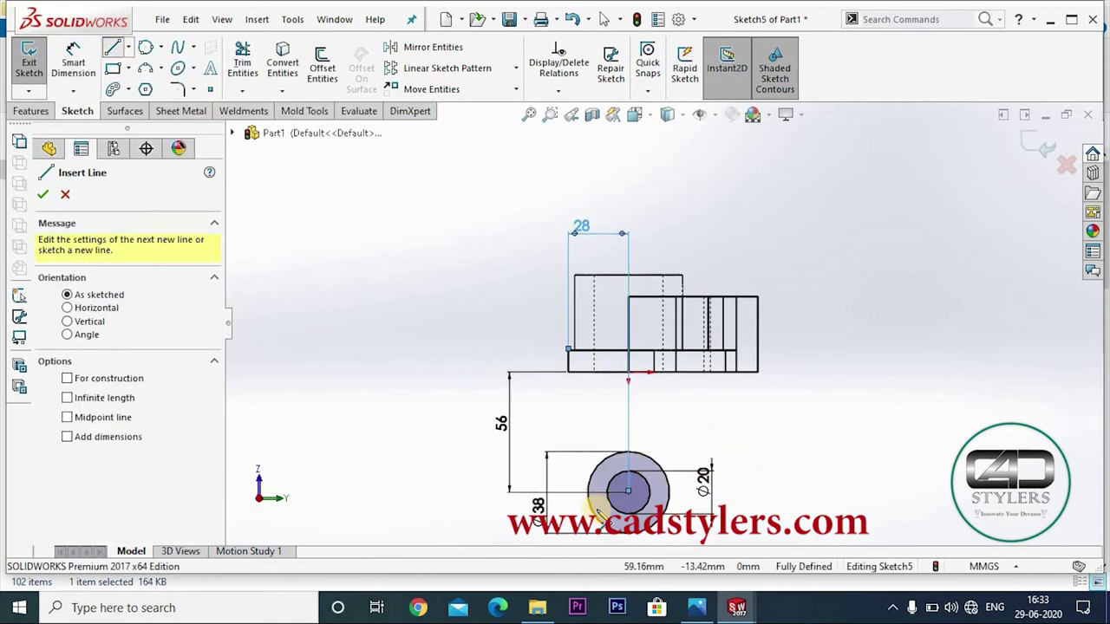
click(569, 374)
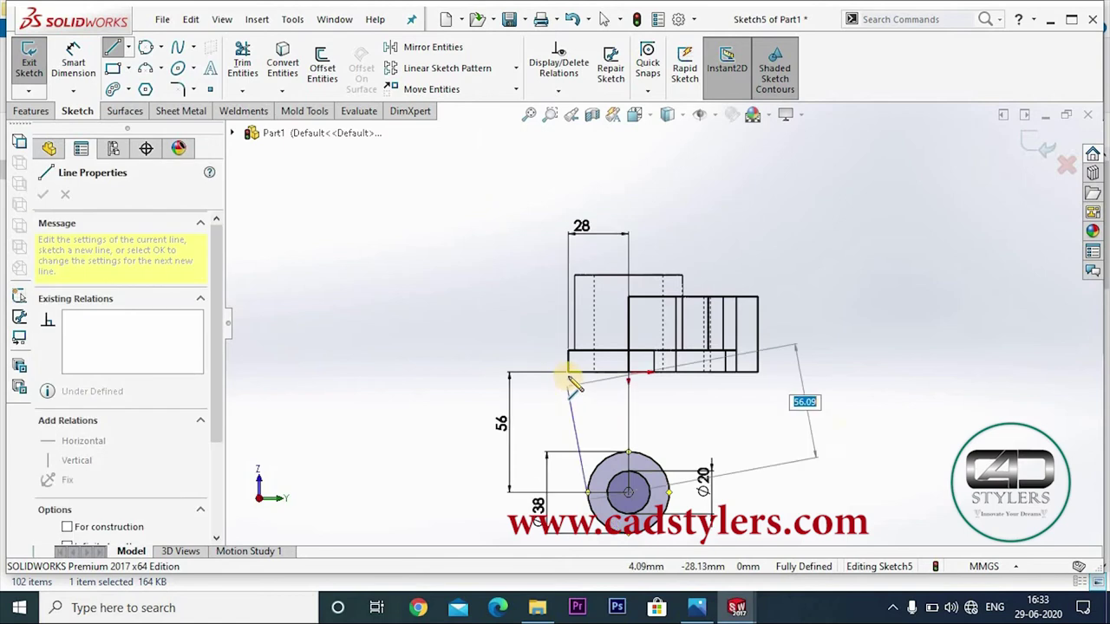
right_click(570, 373)
click(629, 387)
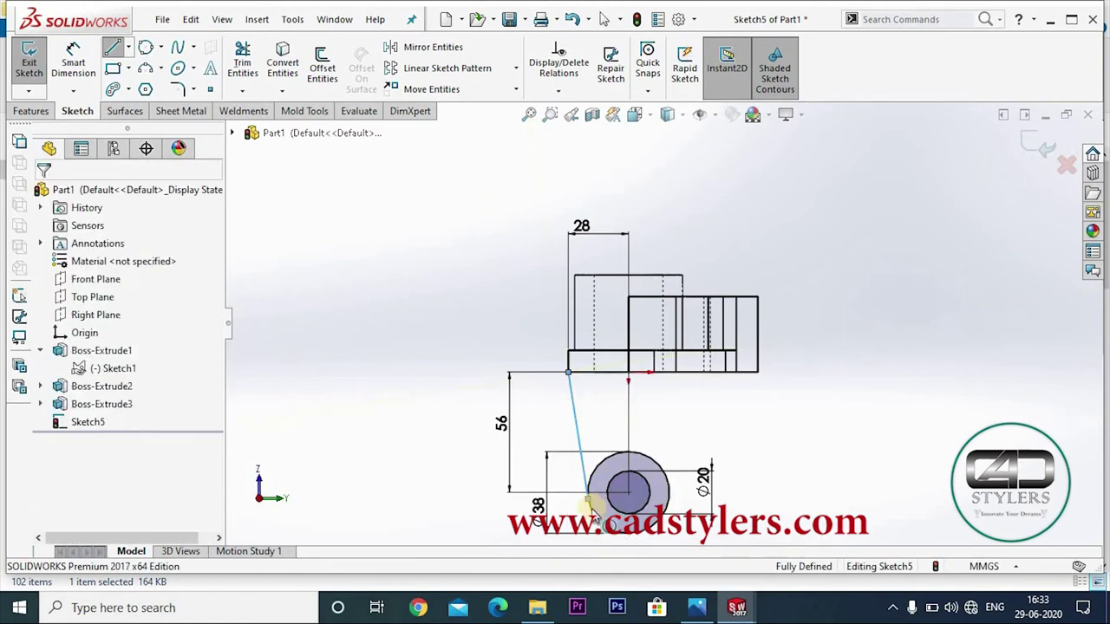
Draw the right side line from the circle to the flange, its top end 33 mm from the centreline
click(111, 48)
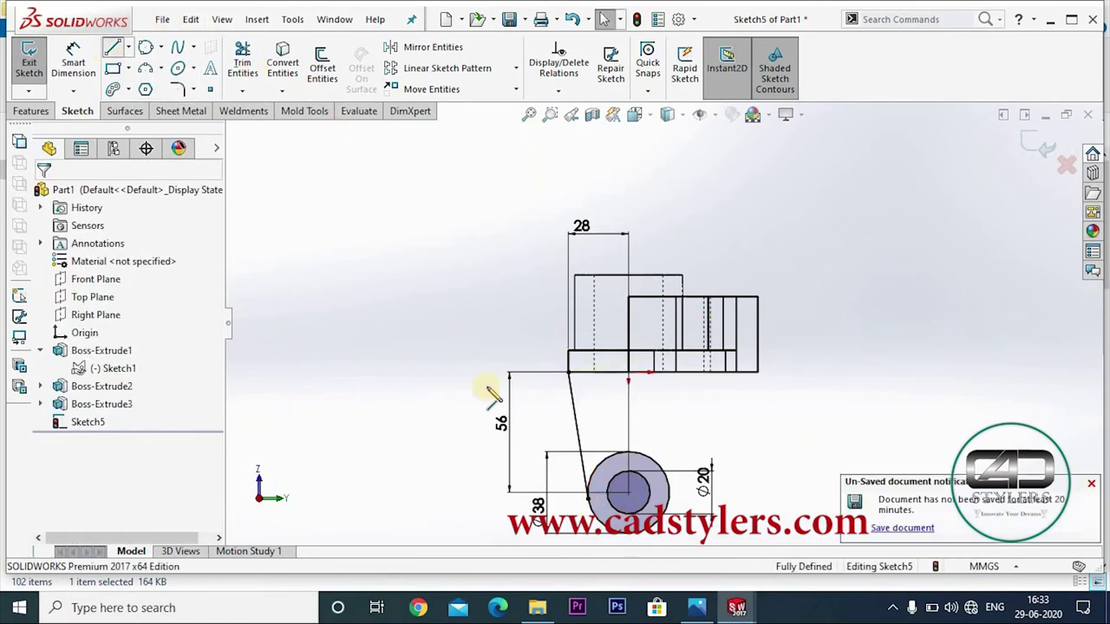
drag(669, 500, 696, 373)
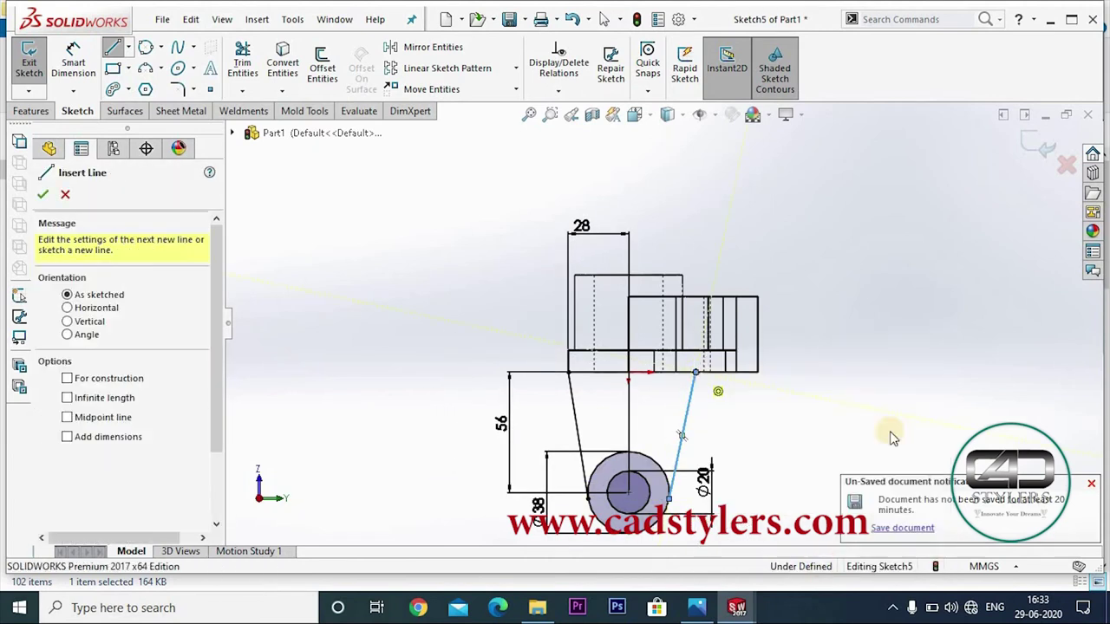
key(Escape)
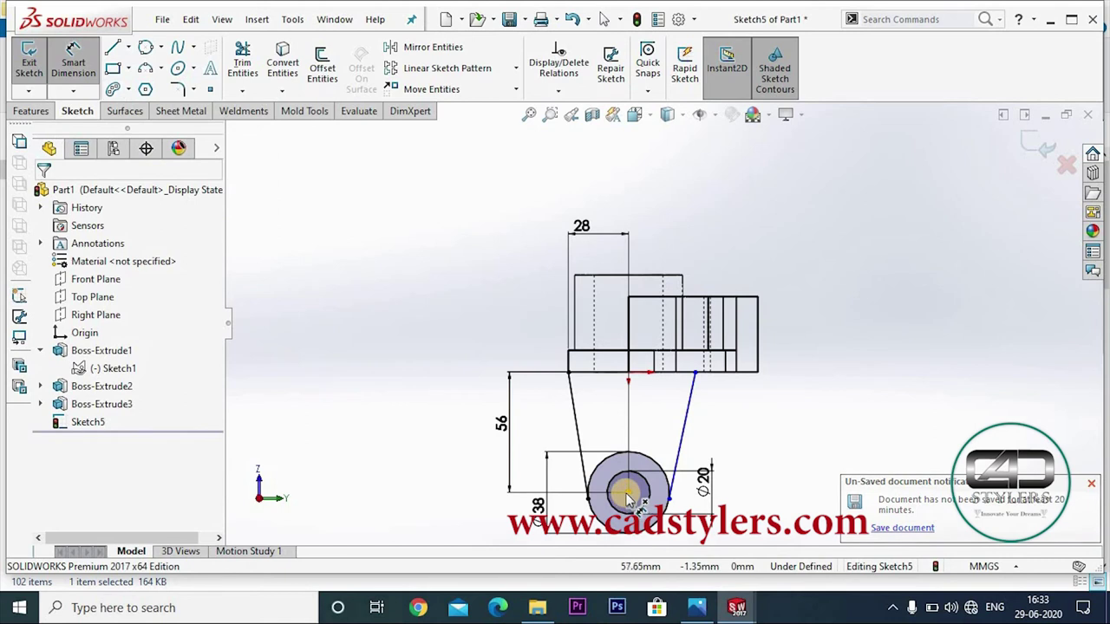
click(695, 375)
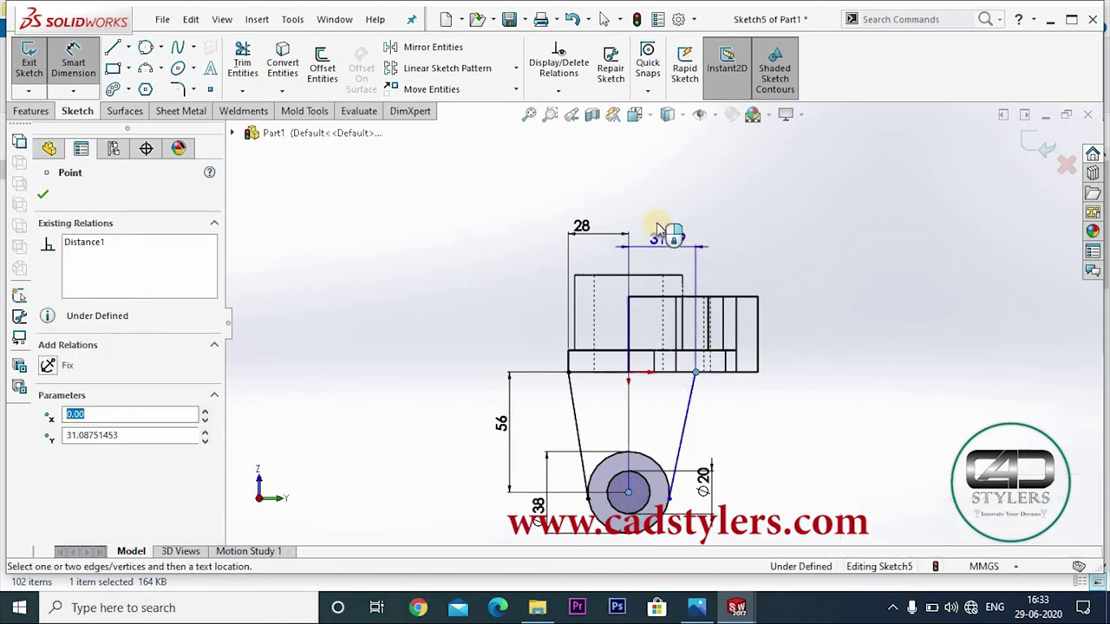
click(662, 229)
click(657, 227)
text(33)
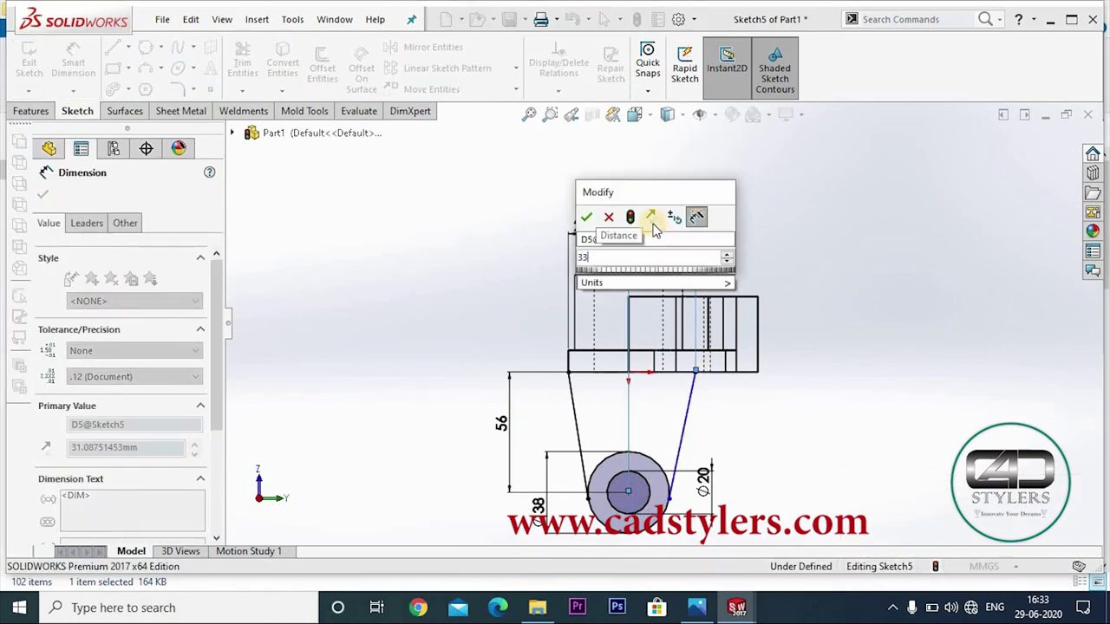
key(Return)
key(Escape)
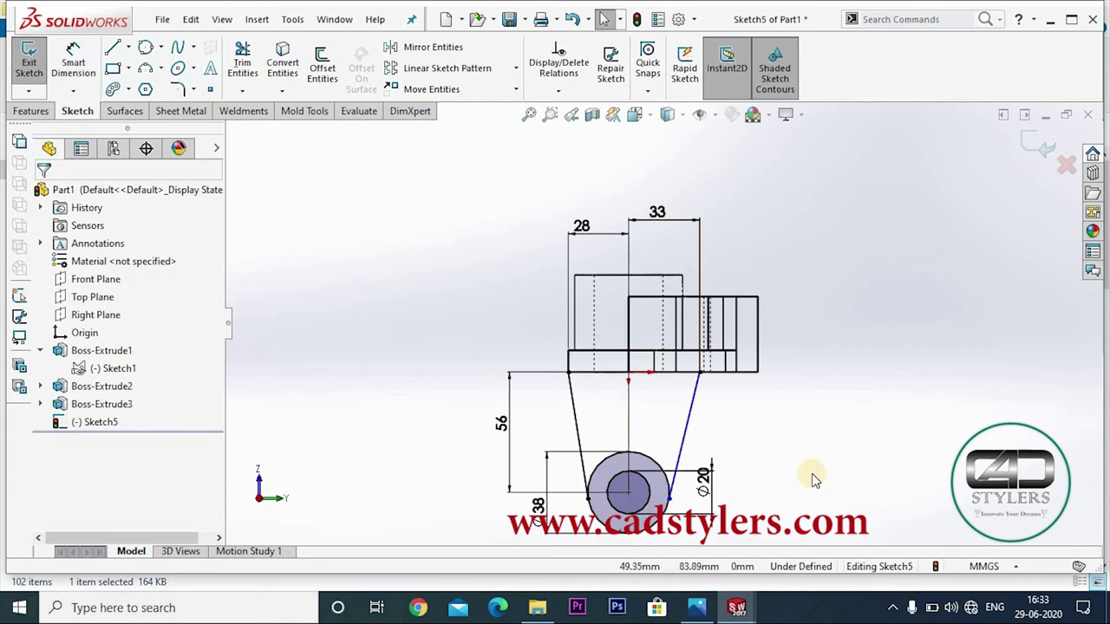
Make the right side line tangent to the Ø38 circle
scroll(783, 477, up, 1)
scroll(676, 422, down, 1)
scroll(661, 446, down, 1)
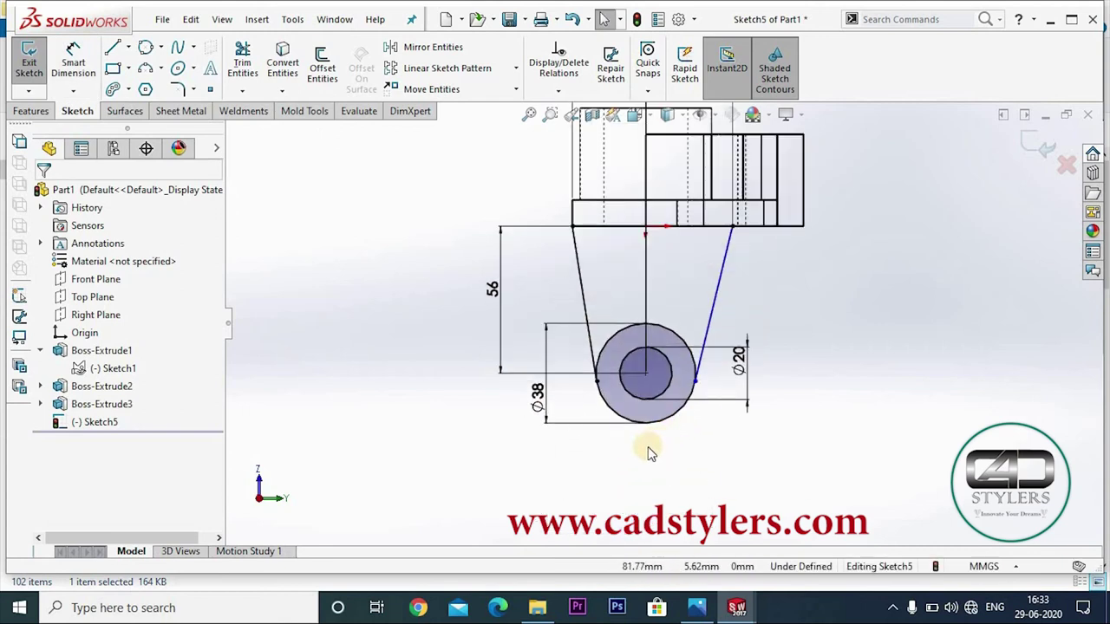
click(650, 422)
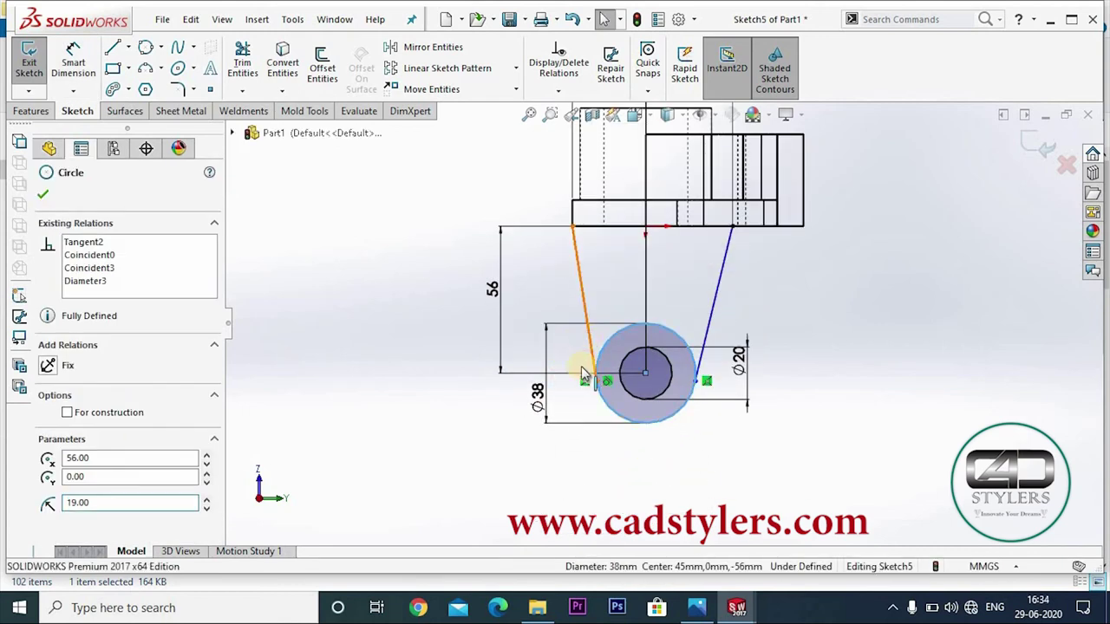
ctrl+click(582, 373)
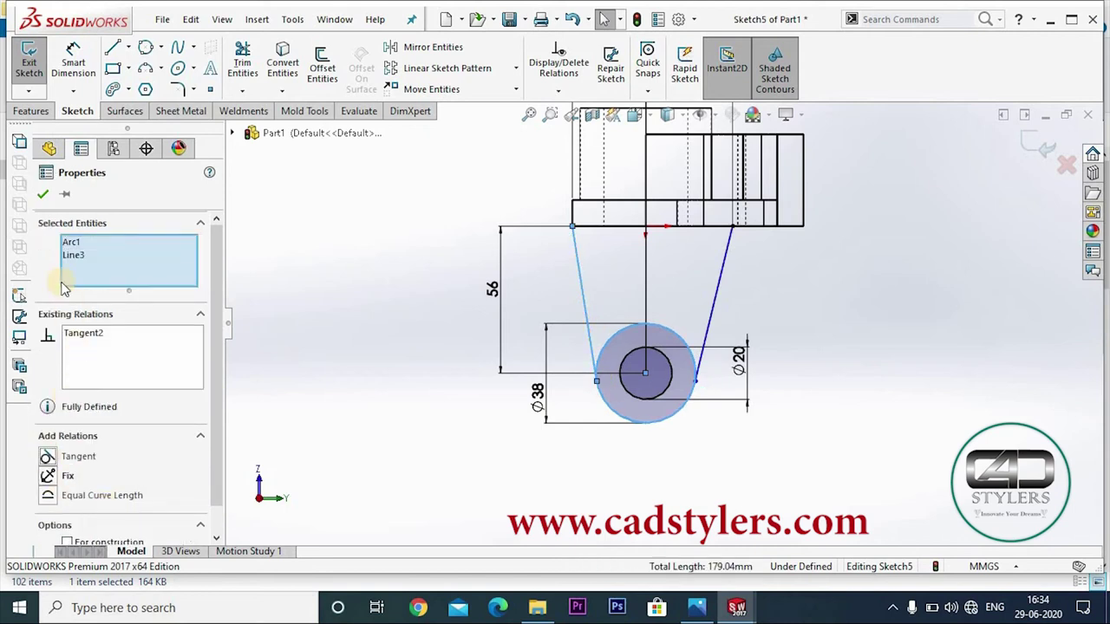
click(41, 196)
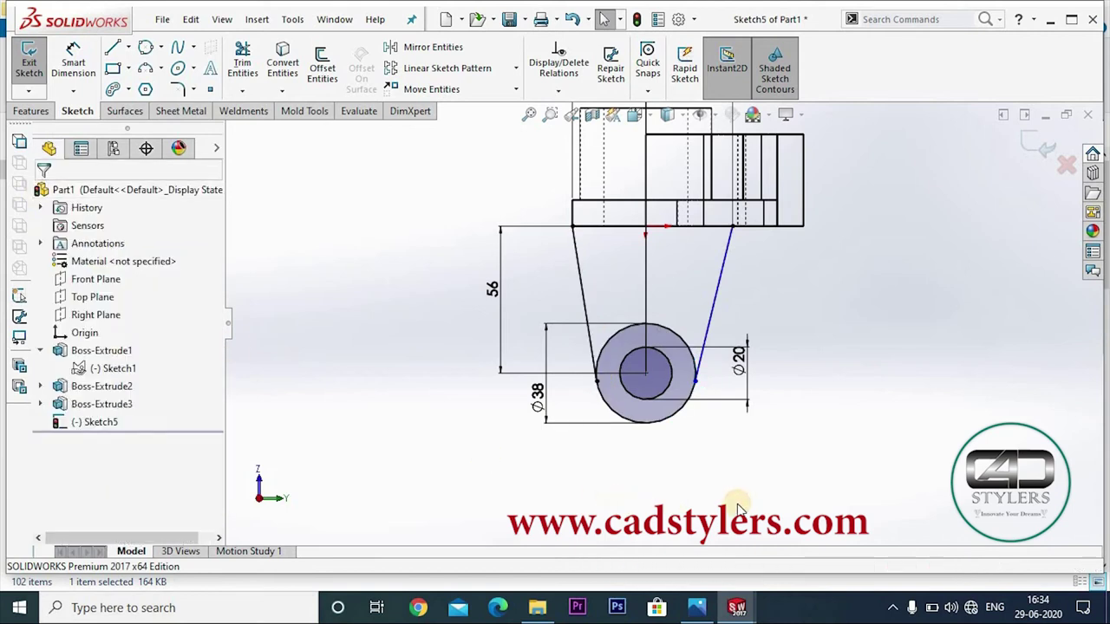
click(697, 358)
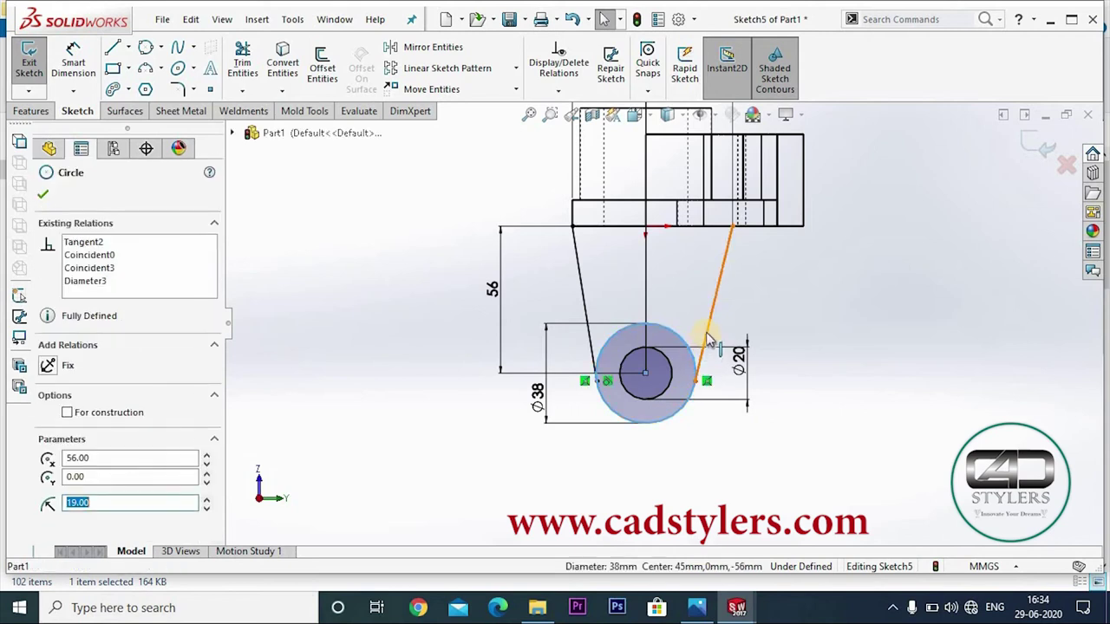
ctrl+click(702, 331)
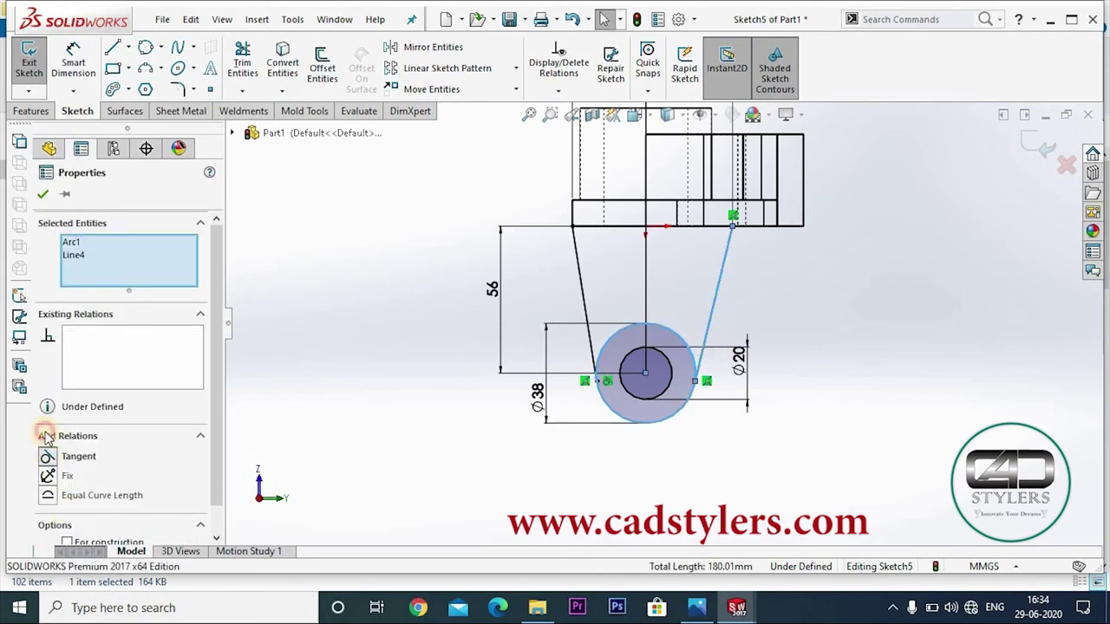
click(48, 456)
click(258, 317)
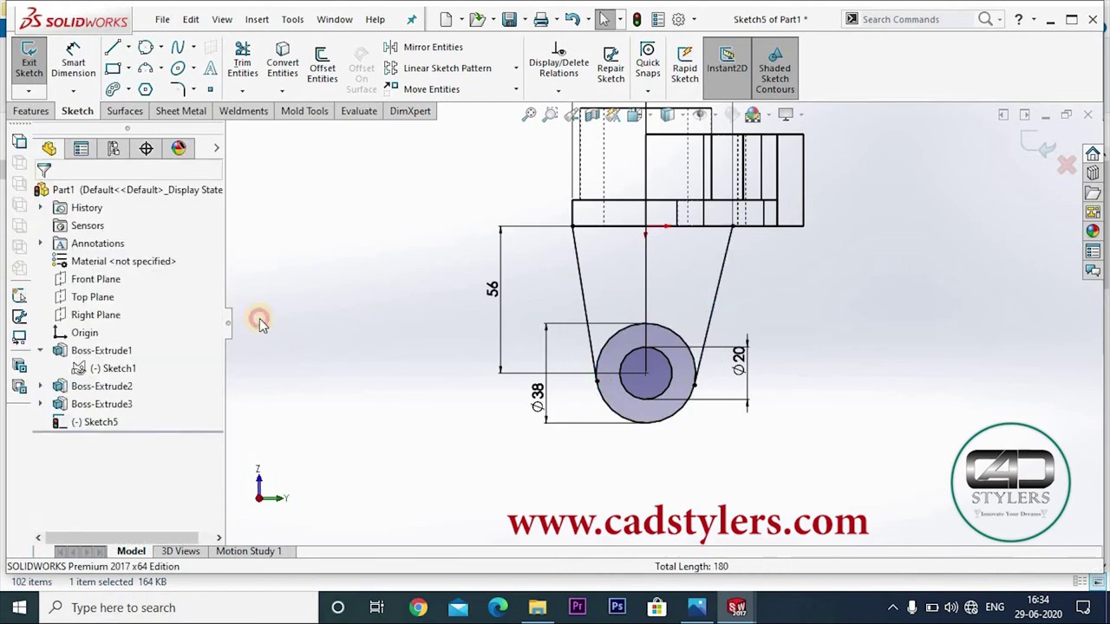
Draw a horizontal line along the flange's lower edge toward its right end
scroll(688, 384, up, 2)
scroll(716, 413, down, 2)
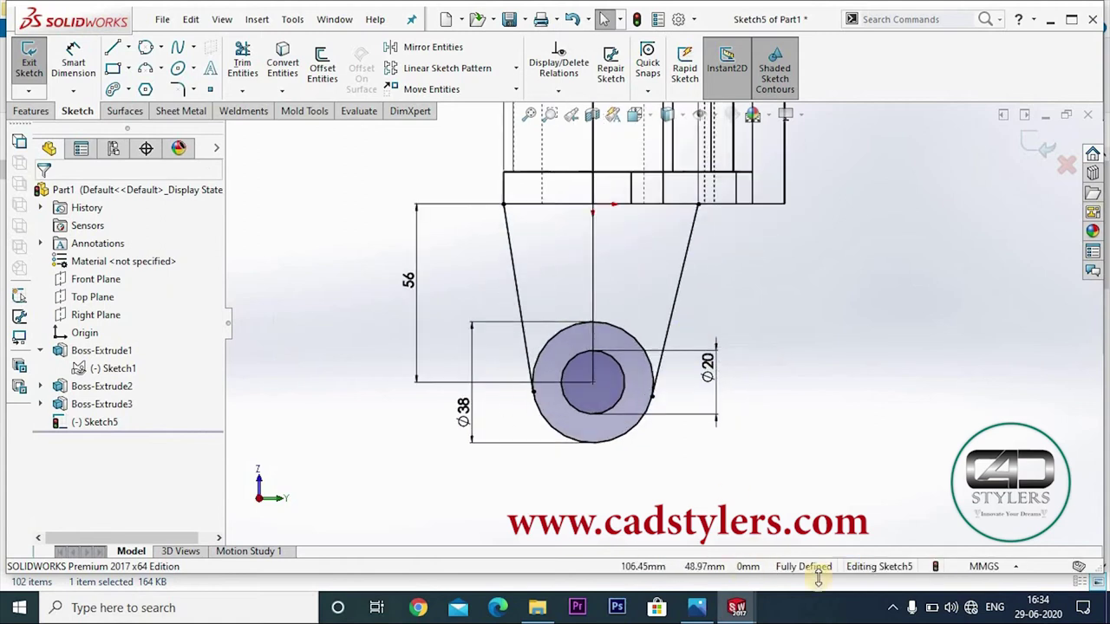
scroll(693, 235, up, 1)
scroll(701, 235, down, 3)
scroll(693, 260, down, 1)
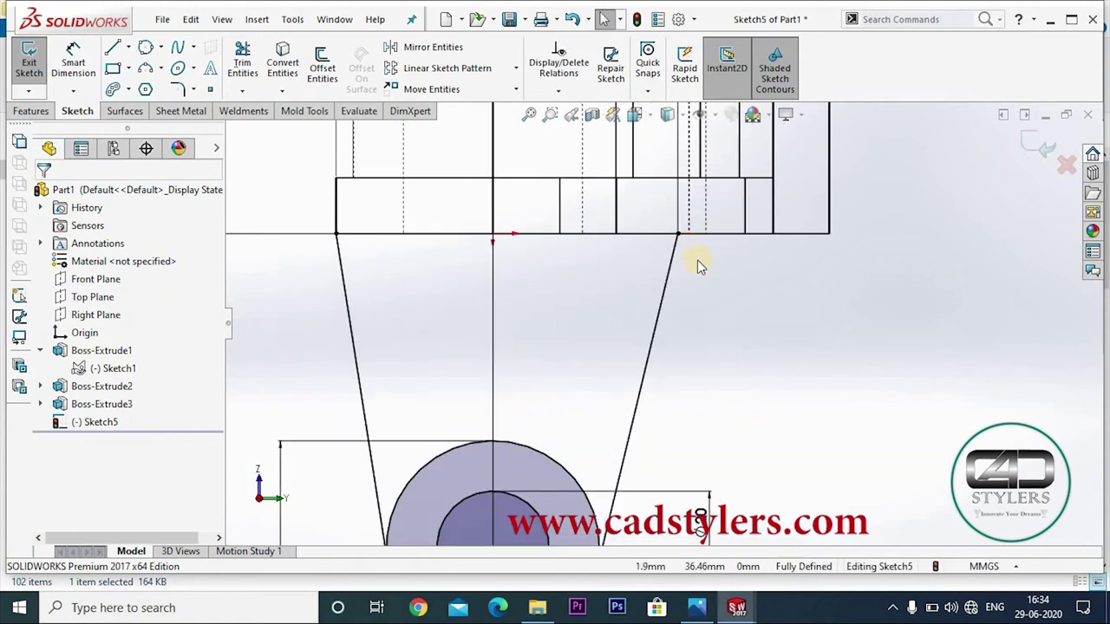
scroll(694, 260, up, 2)
key(l)
click(672, 260)
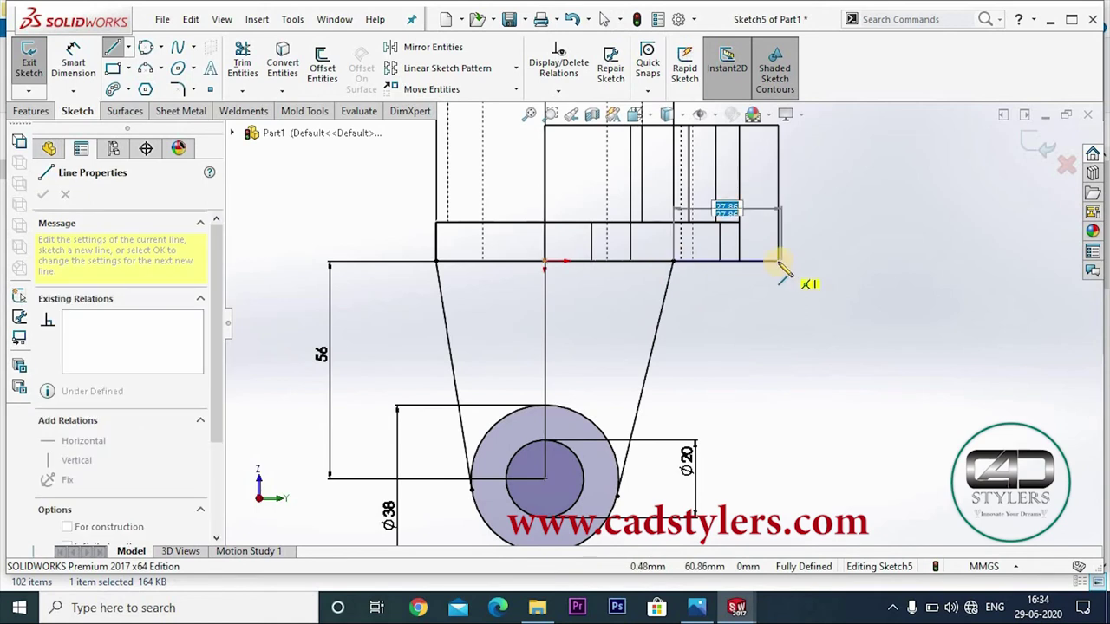
click(776, 261)
right_click(861, 275)
click(864, 277)
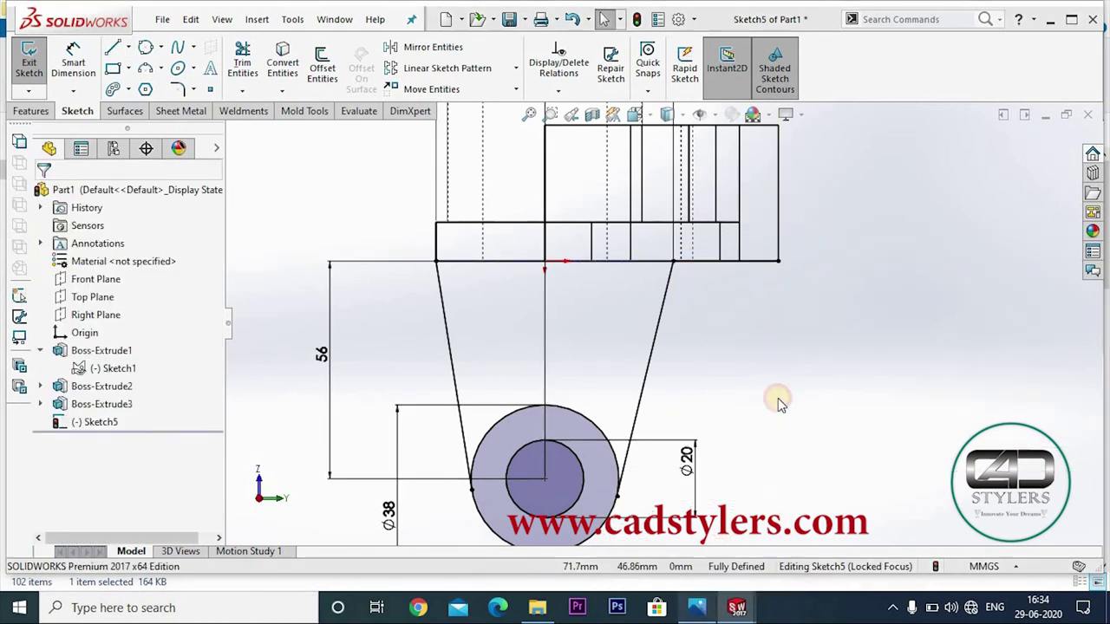
Review the bracket's reference drawing, then return to the sketch
key(alt+Tab)
ctrl+scroll(777, 384, up, 2)
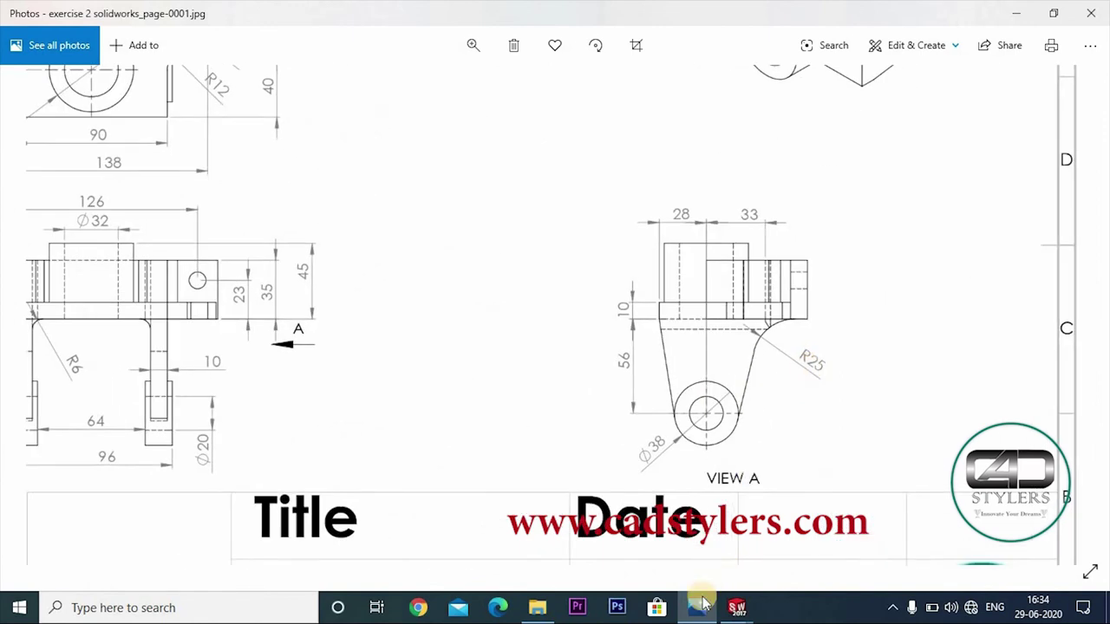
click(736, 607)
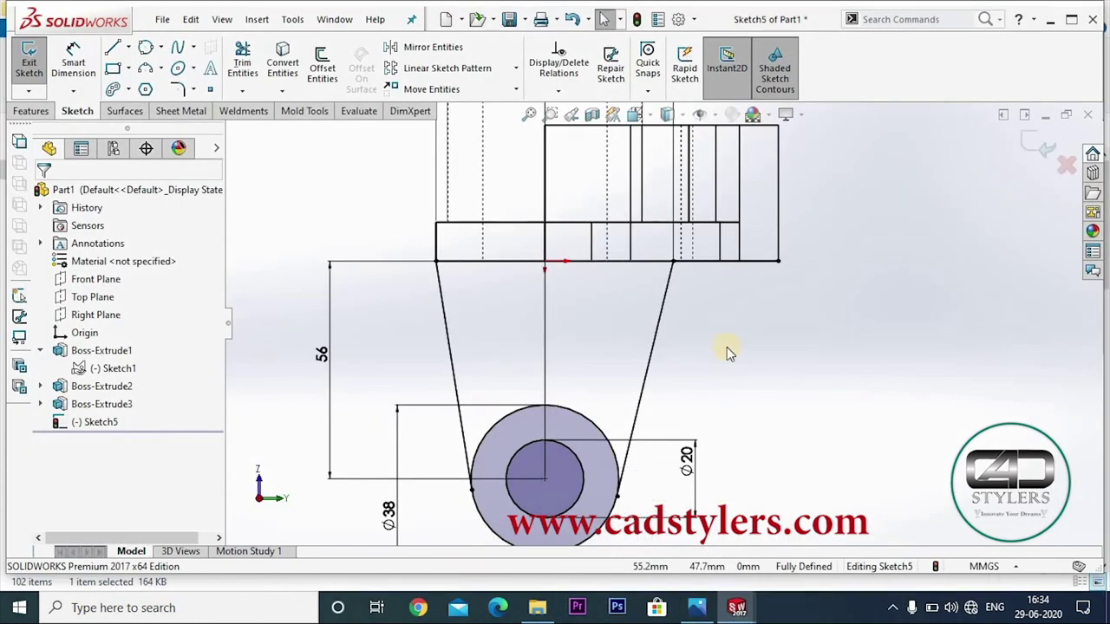
scroll(761, 291, down, 3)
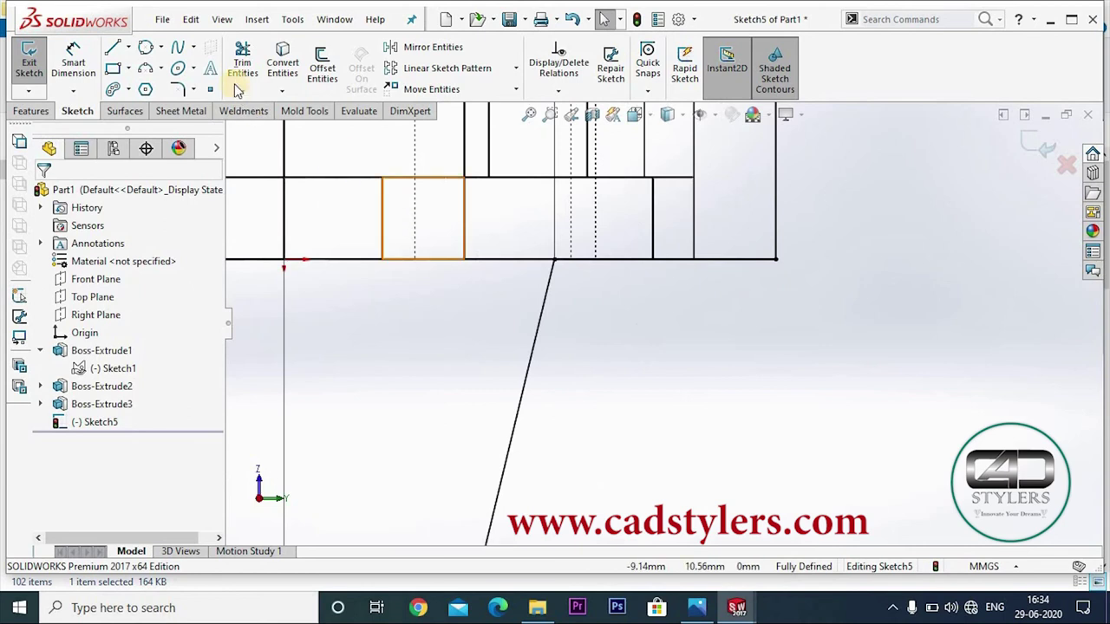
Round the corner between the right line and the flange with an R25 sketch fillet
click(553, 259)
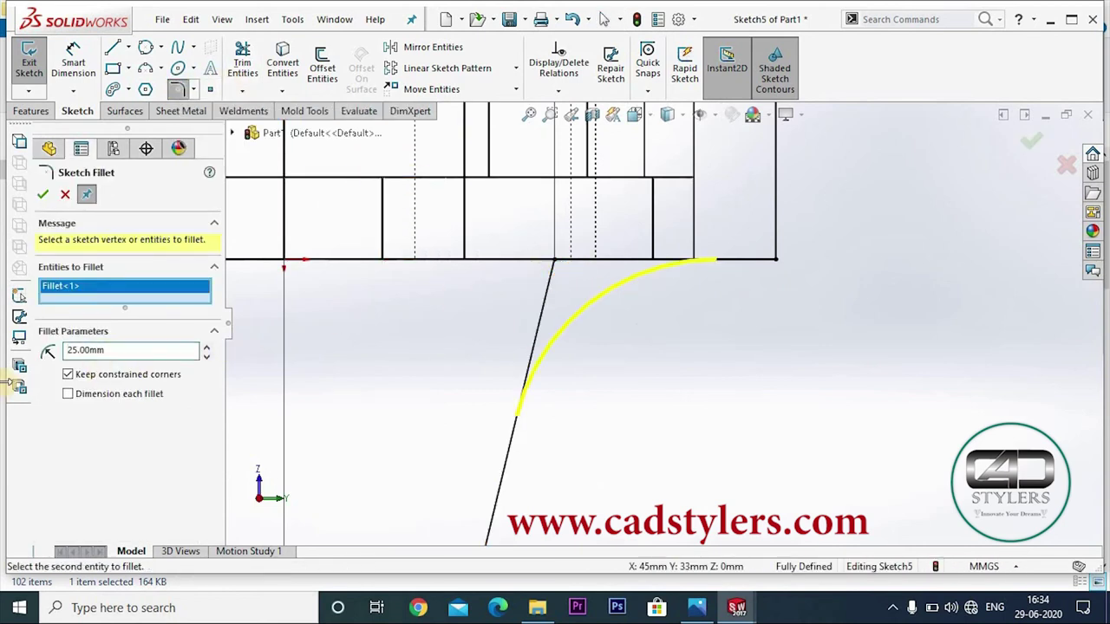
click(39, 195)
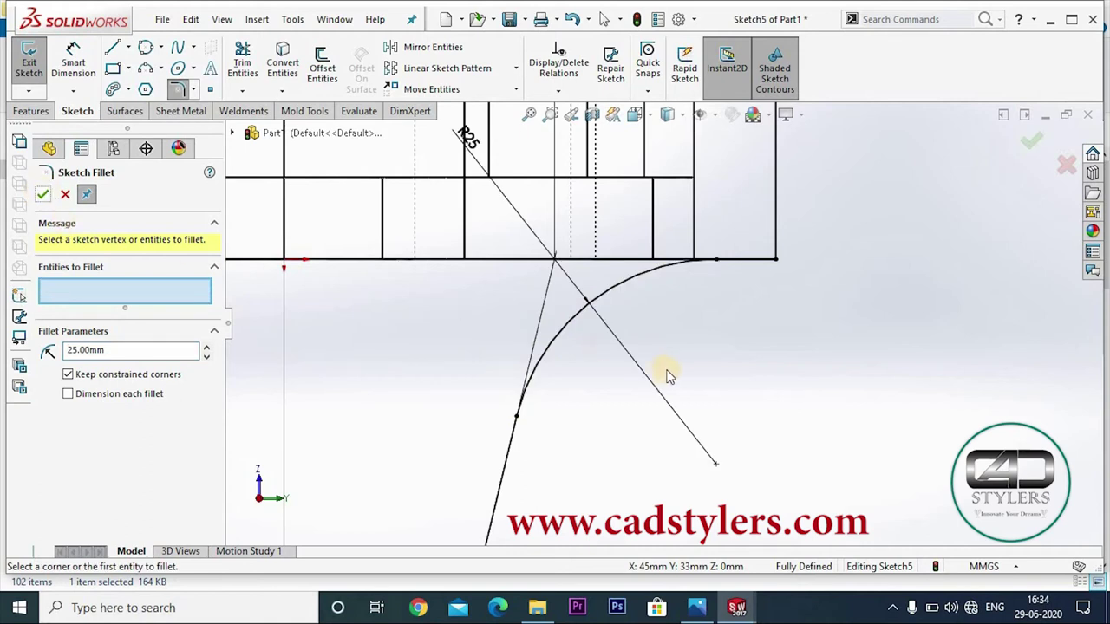
scroll(667, 375, up, 2)
click(241, 66)
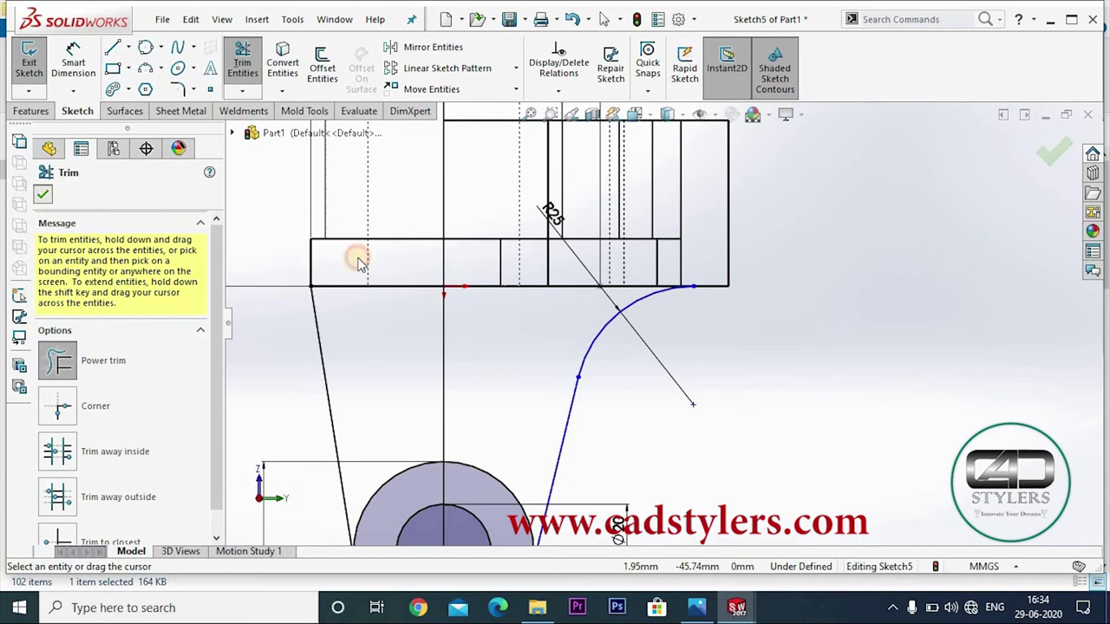
key(Escape)
scroll(664, 376, up, 2)
scroll(651, 317, up, 1)
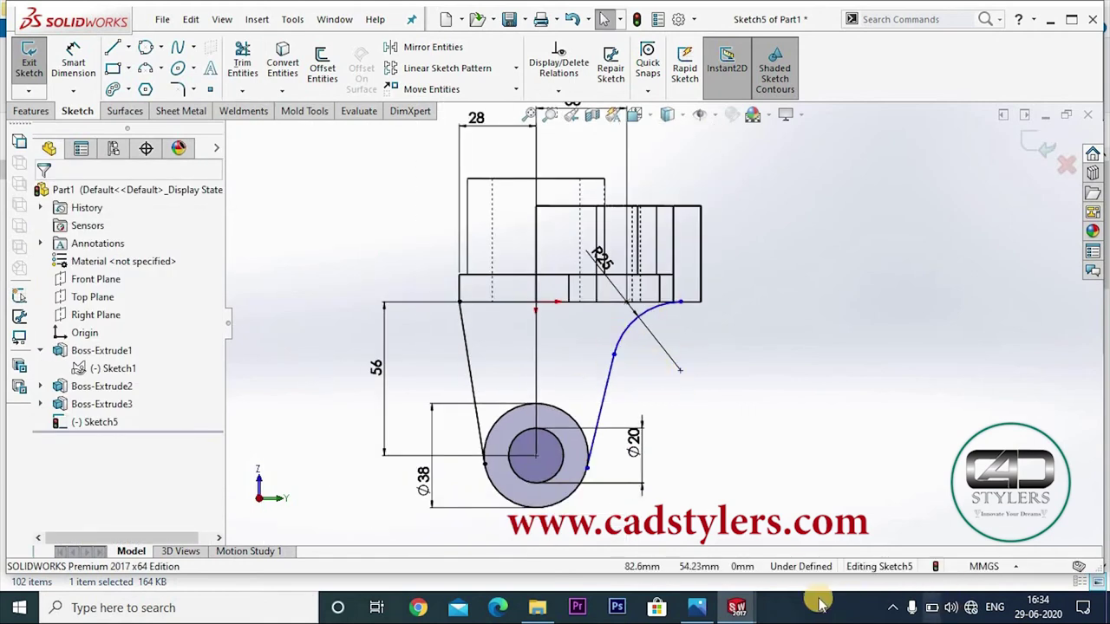
Close the profile with a horizontal line across the flange and a short vertical segment
click(113, 47)
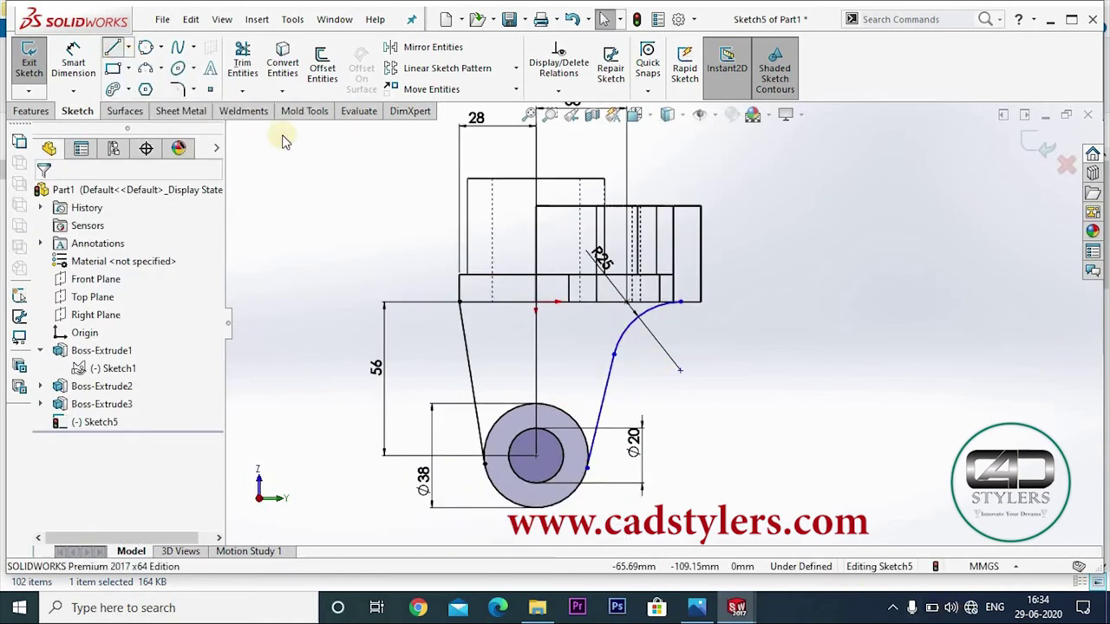
click(681, 301)
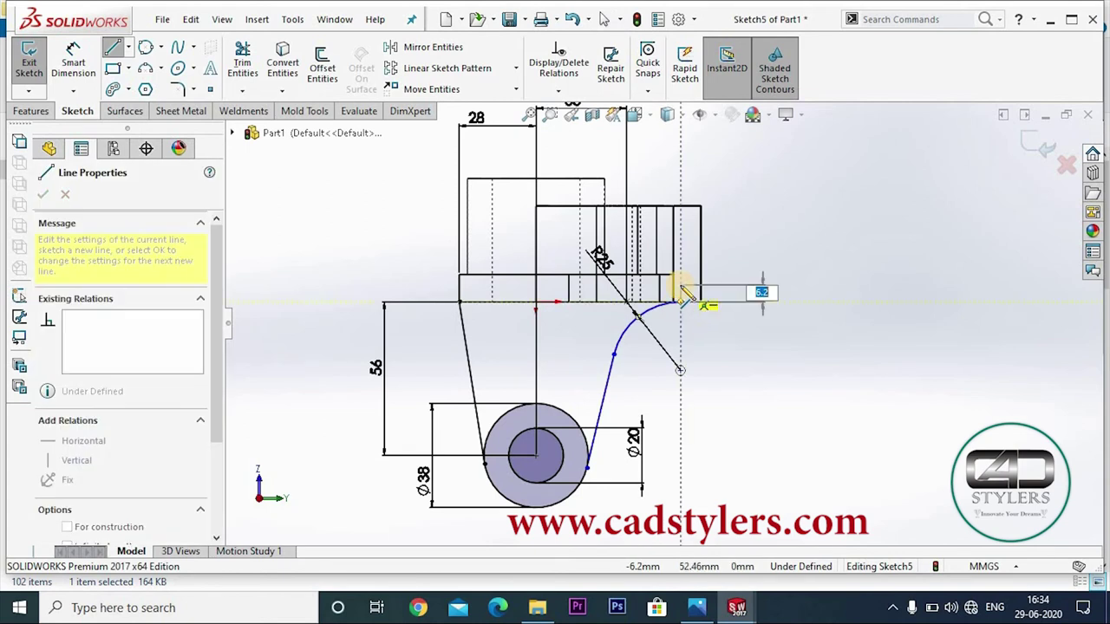
scroll(450, 290, down, 4)
click(514, 295)
click(514, 329)
right_click(548, 338)
click(555, 341)
key(f)
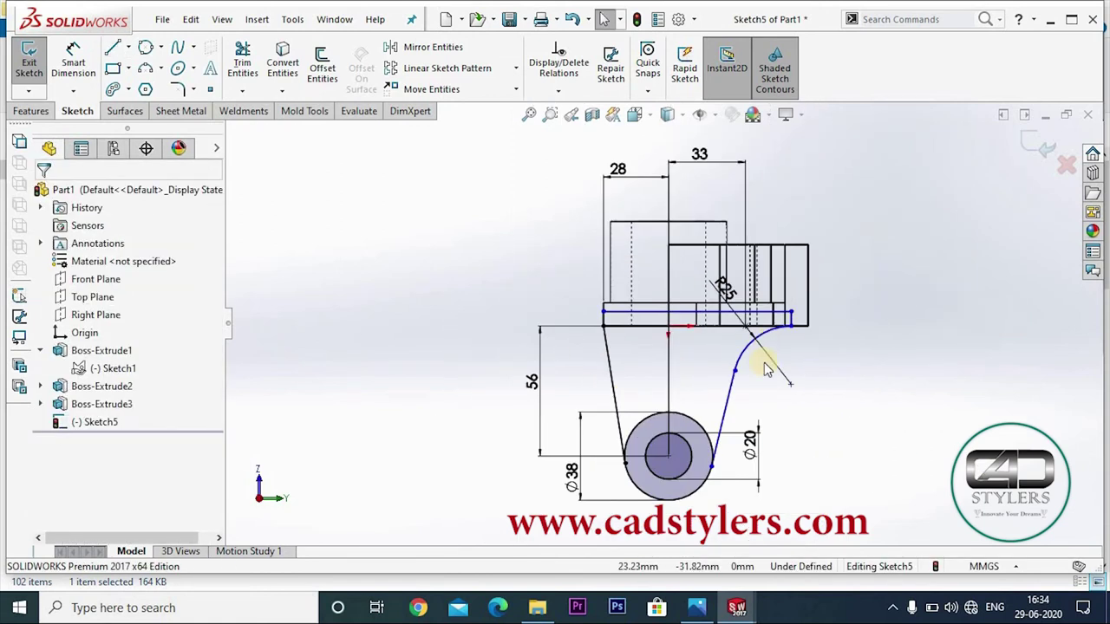
scroll(804, 356, down, 2)
scroll(805, 356, down, 2)
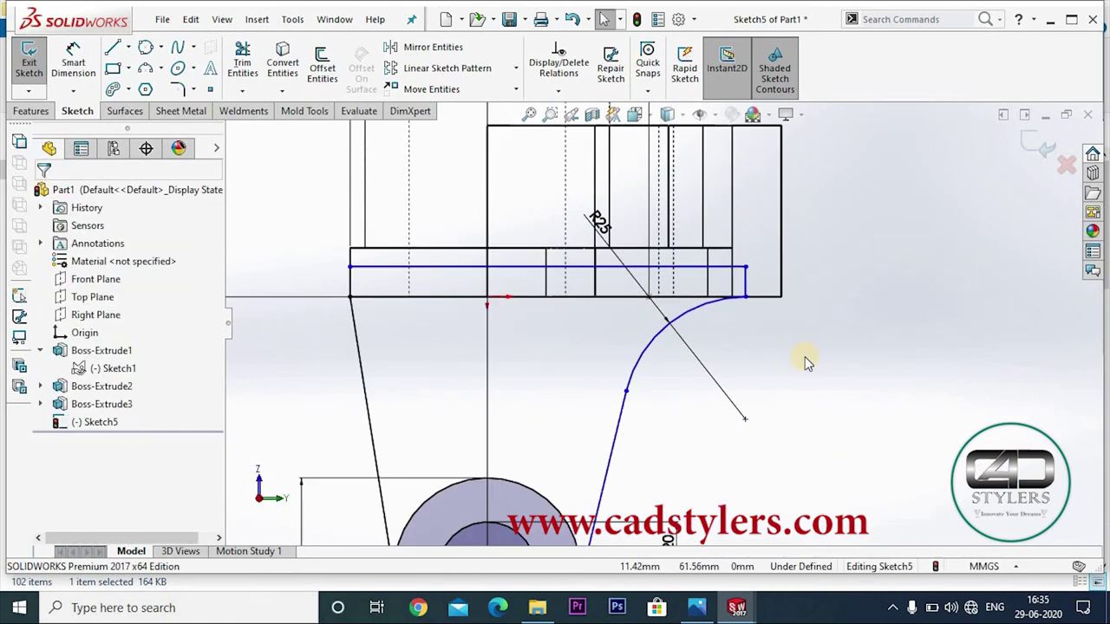
scroll(799, 366, up, 2)
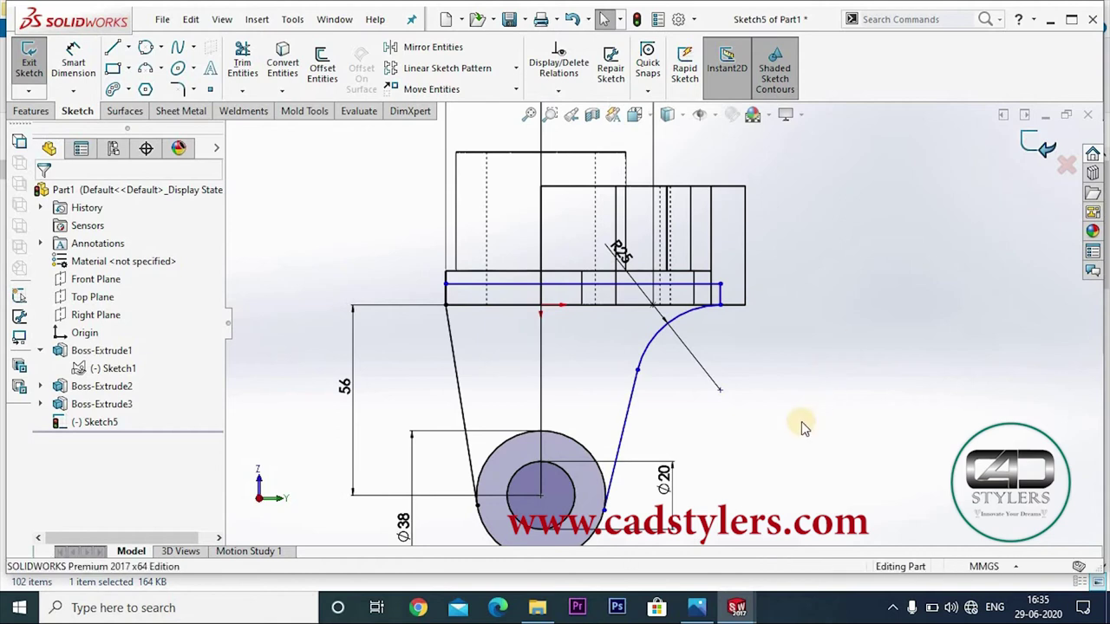
mouse_move(812, 391)
middle_down()
mouse_move(862, 366)
mouse_move(792, 318)
mouse_move(720, 368)
middle_up()
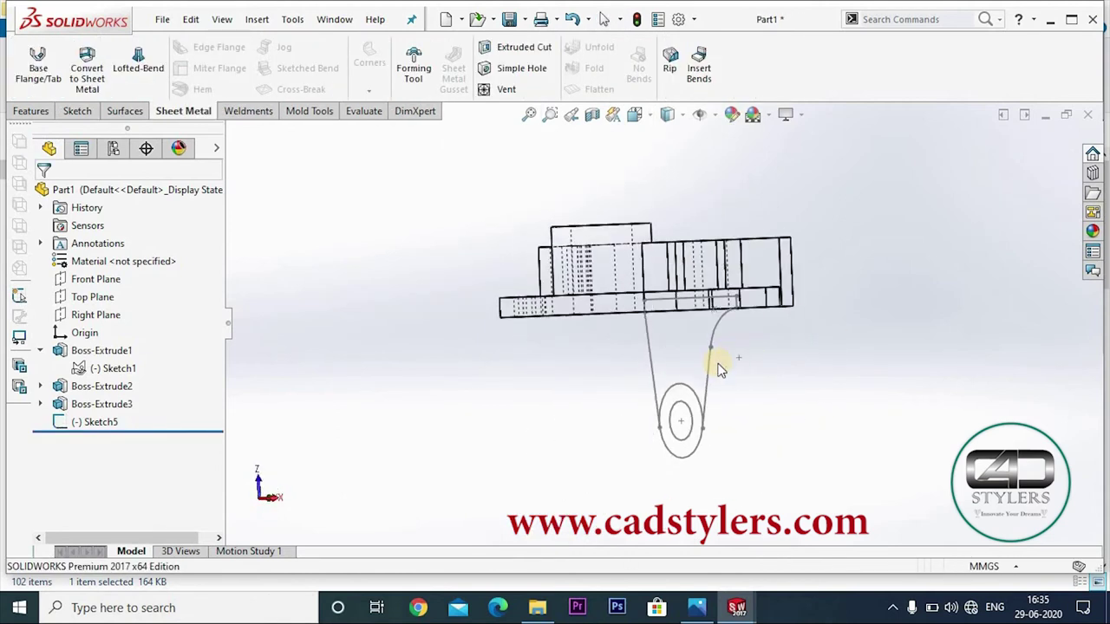
scroll(738, 325, down, 3)
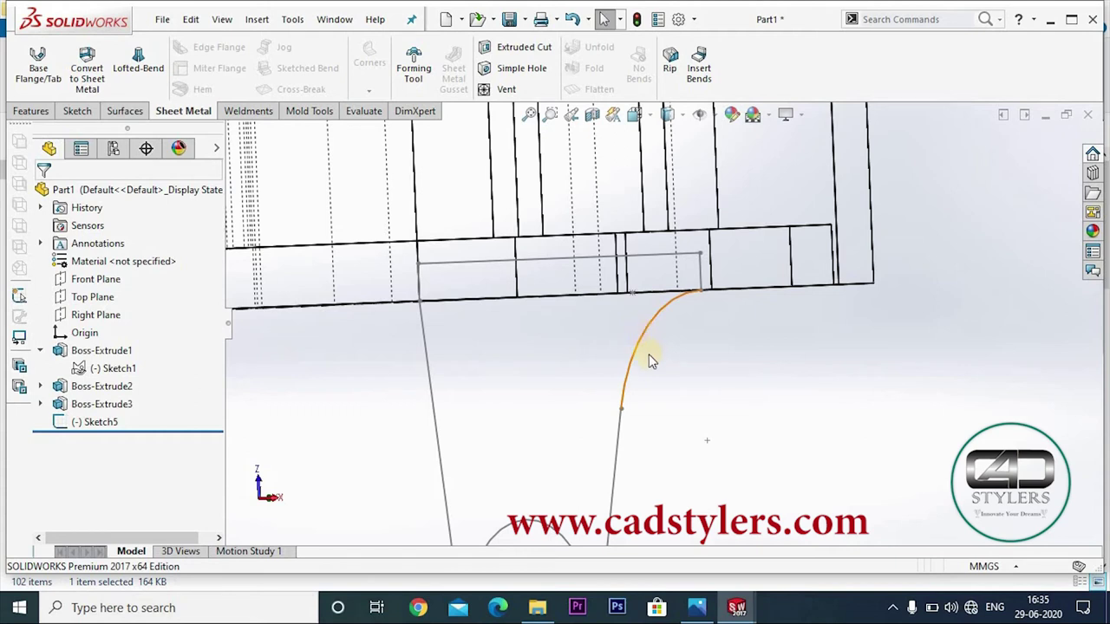
middle_drag(650, 359, 642, 364)
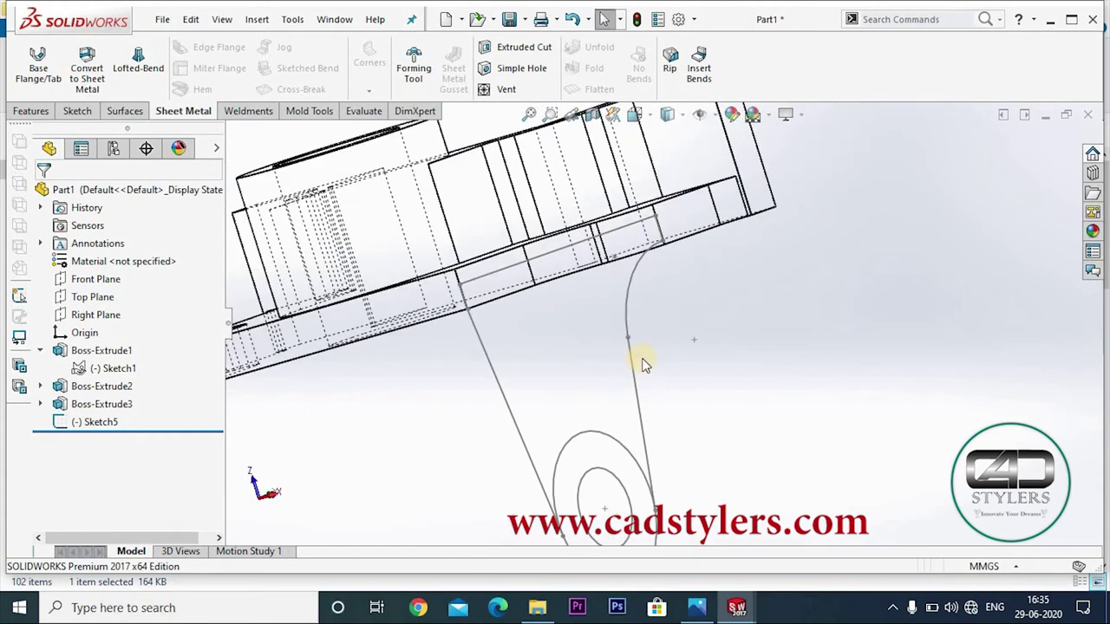
scroll(642, 364, up, 2)
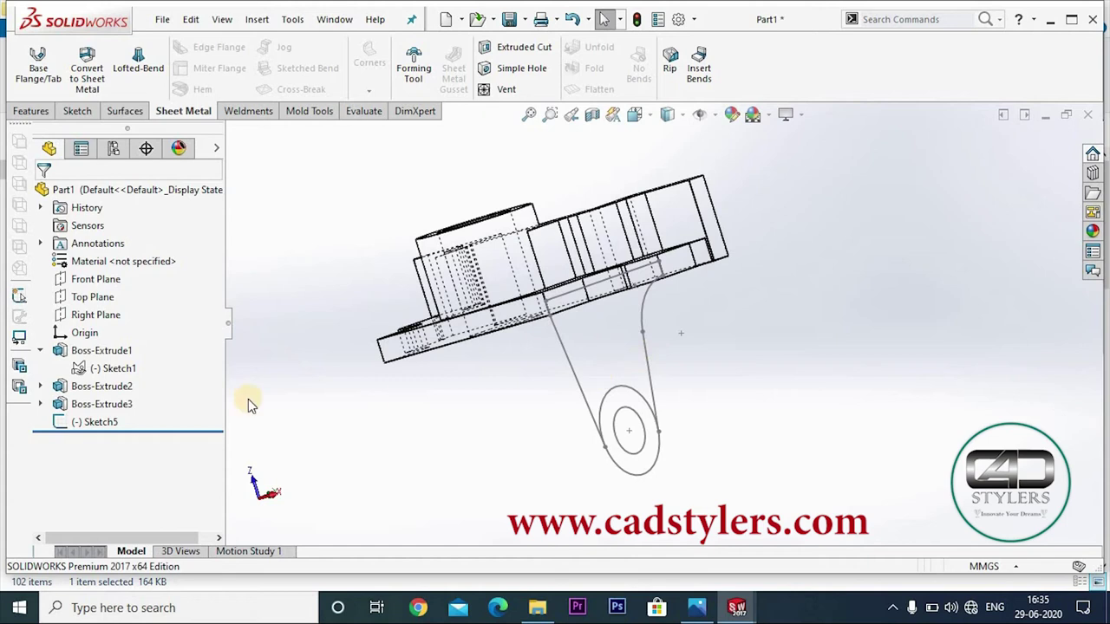
click(105, 423)
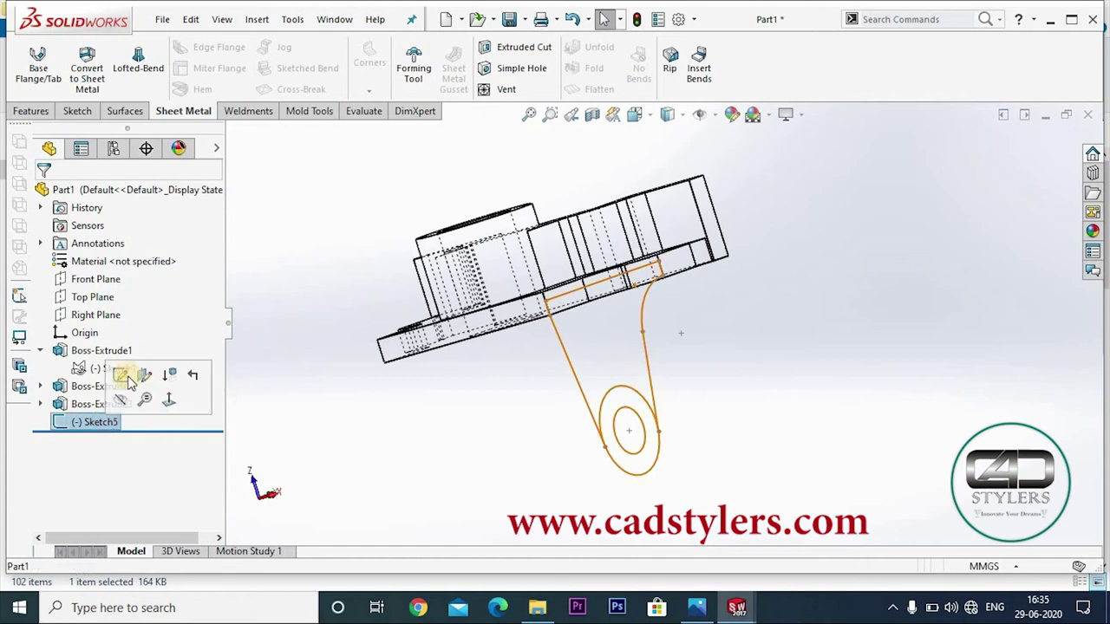
Extrude the Sketch5 web region 10 mm blind as Boss-Extrude4
click(33, 112)
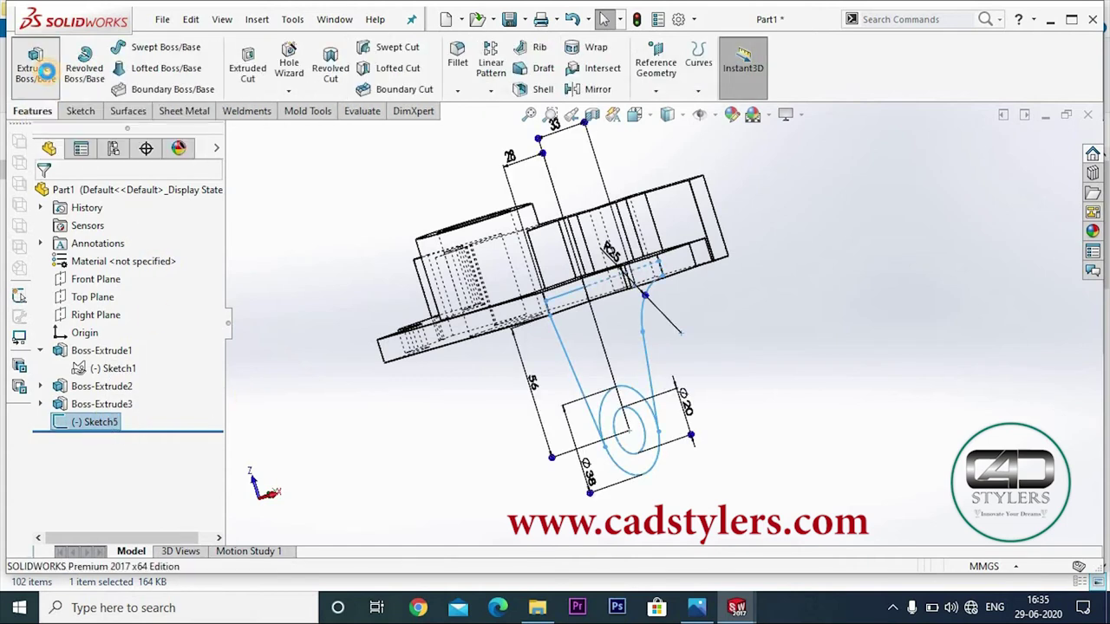
click(612, 347)
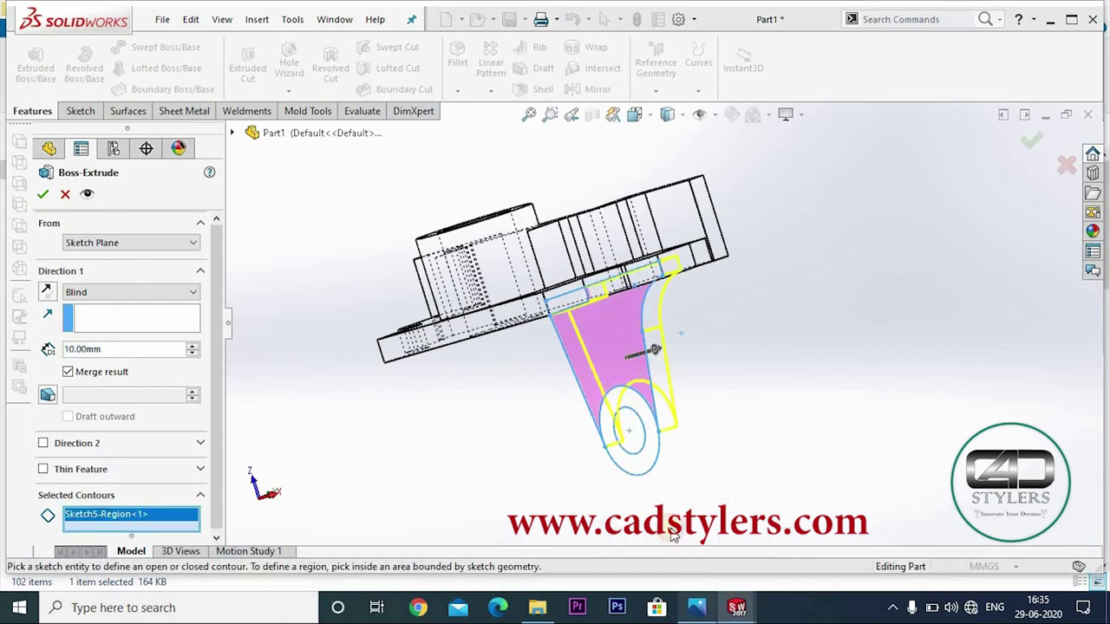
key(alt+Tab)
scroll(445, 387, up, 3)
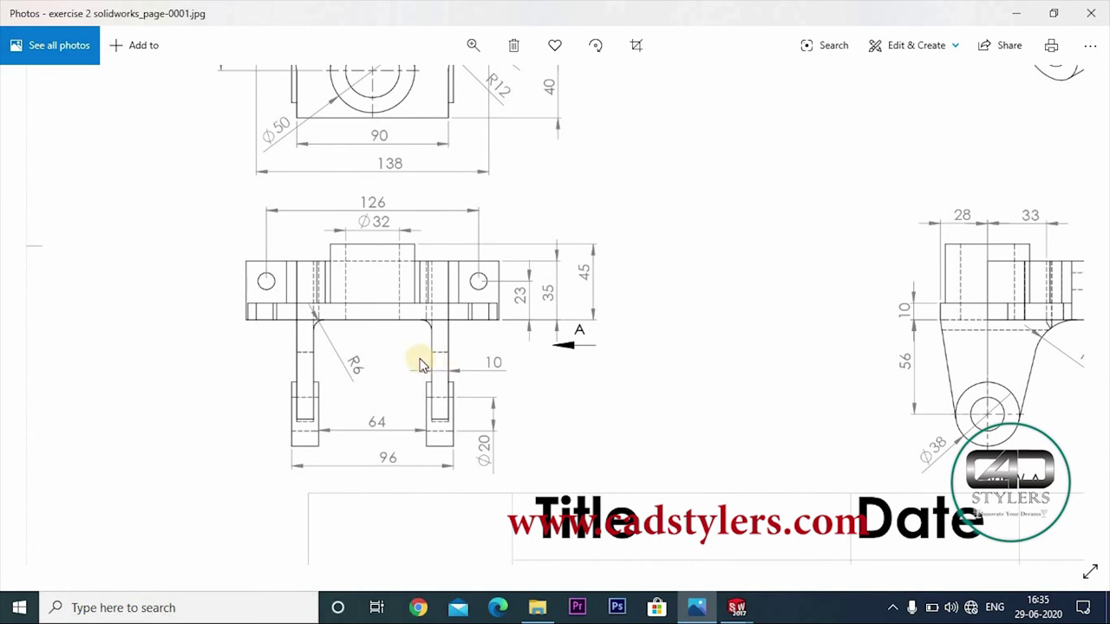
click(700, 609)
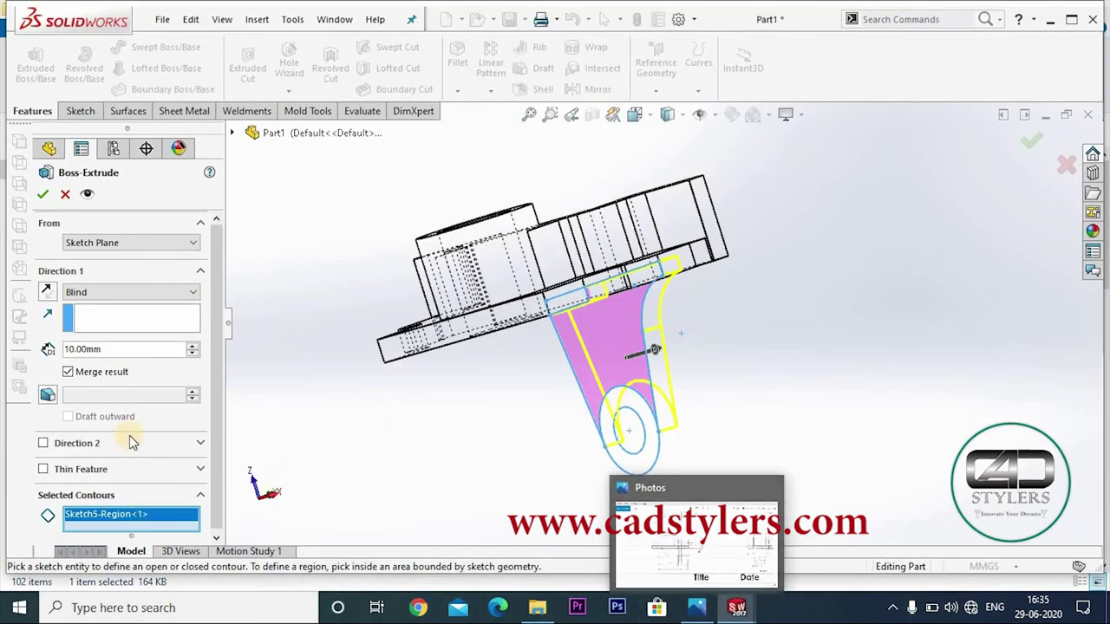
mouse_move(371, 436)
middle_down()
mouse_move(391, 401)
mouse_move(402, 404)
mouse_move(364, 407)
middle_up()
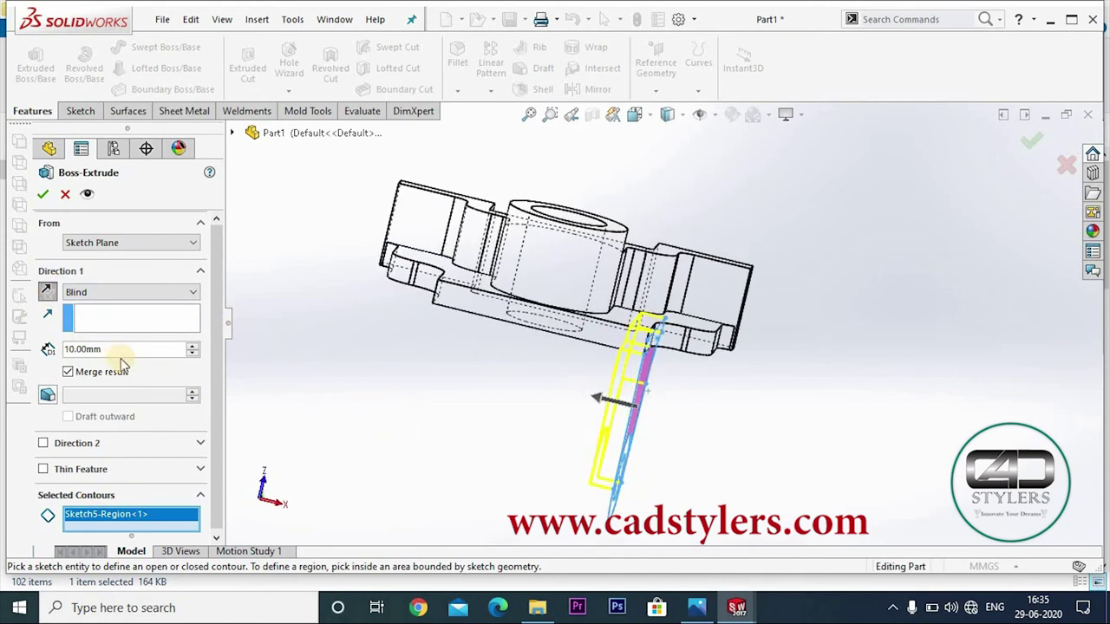
click(45, 196)
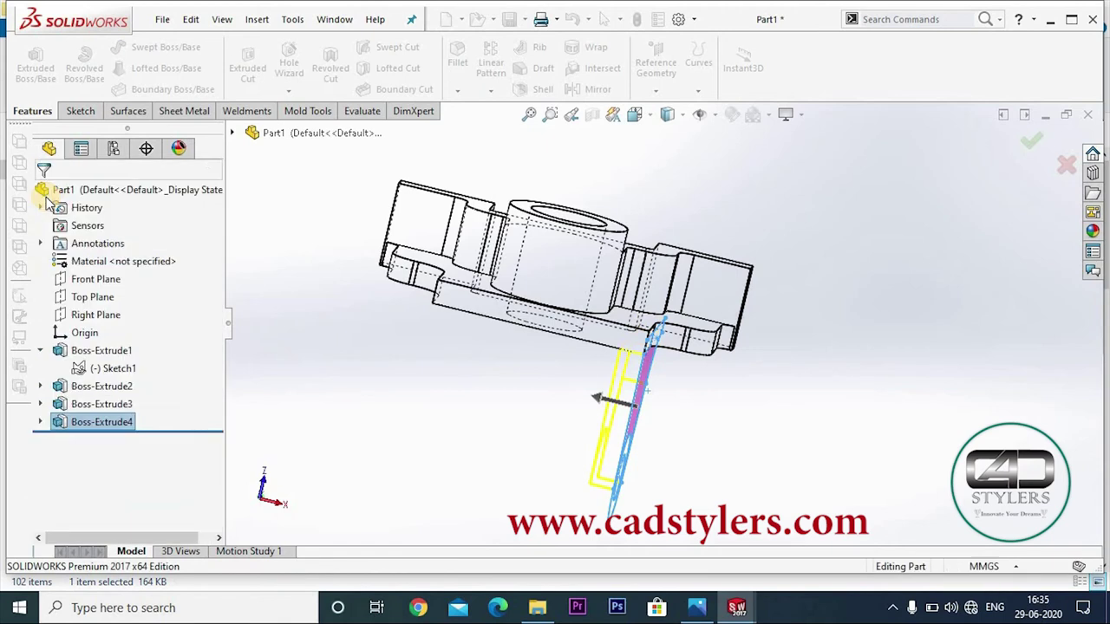
Start a new Extruded Boss/Base from Sketch5 with its circular region as the profile
click(432, 435)
click(40, 421)
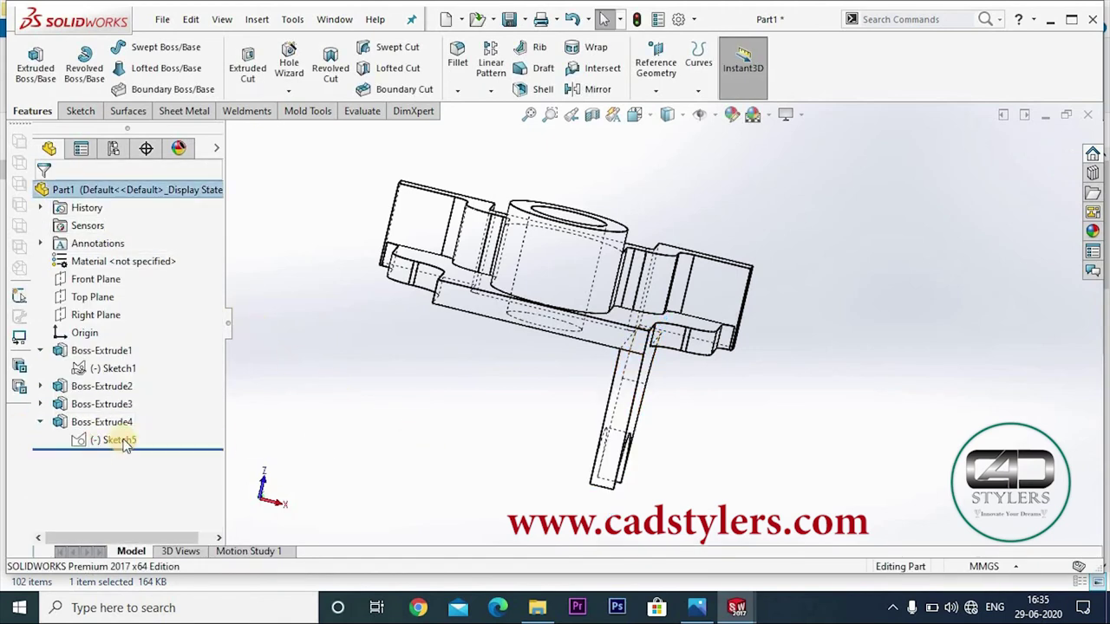
click(113, 440)
click(73, 83)
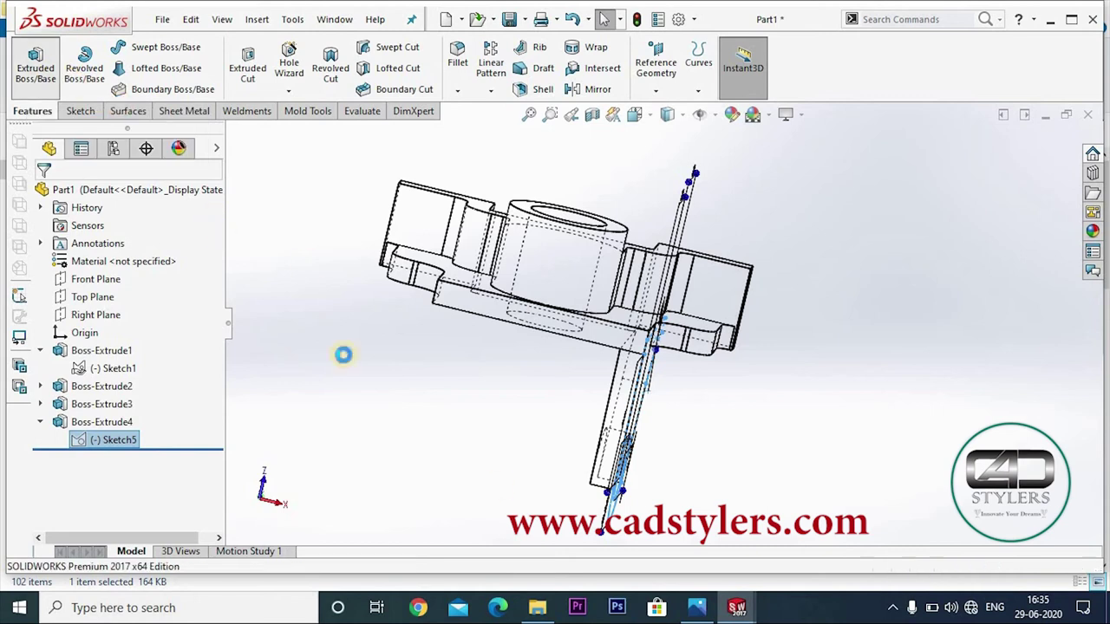
middle_drag(674, 476, 700, 303)
click(687, 315)
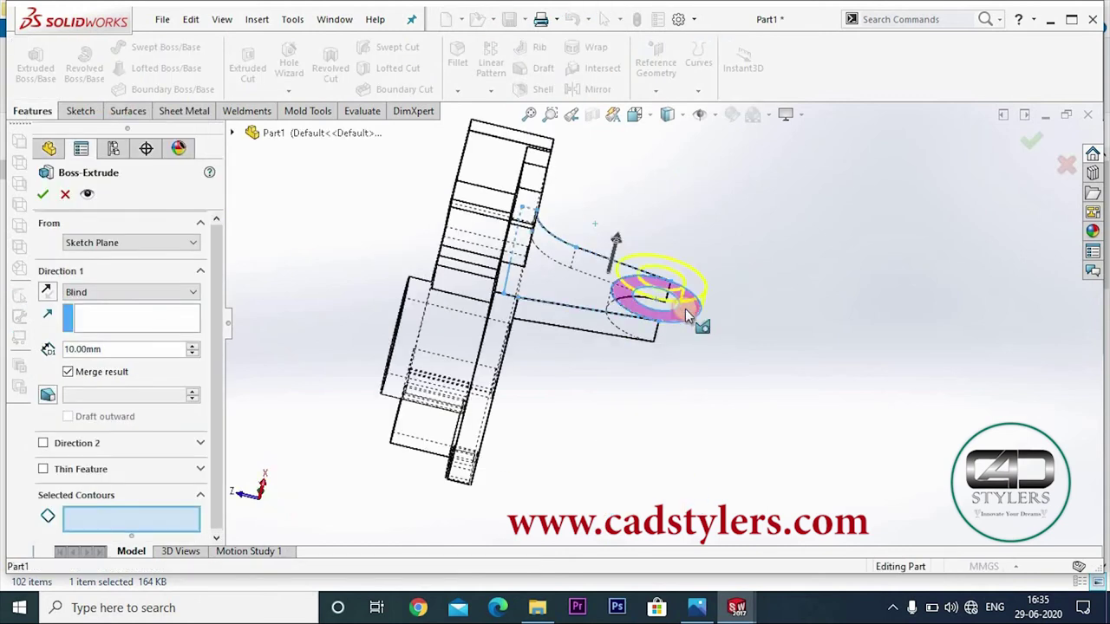
mouse_move(626, 458)
middle_down()
mouse_move(719, 474)
mouse_move(740, 451)
middle_up()
Zoom into the reference drawing's front view showing the 64 mm and 96 mm lug dimensions
click(693, 490)
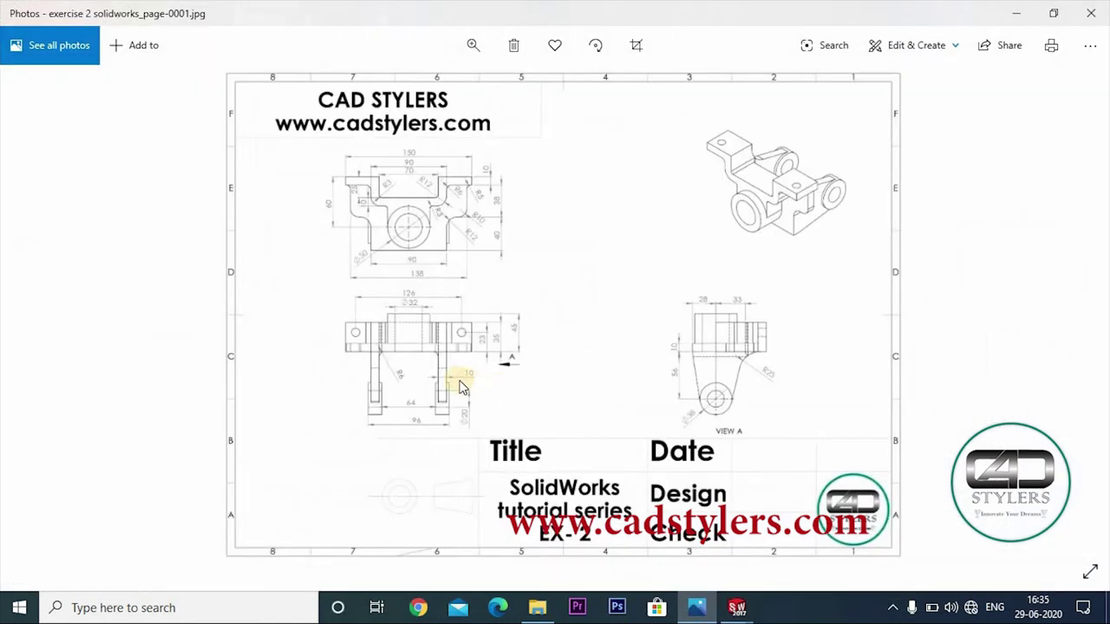
scroll(440, 387, up, 3)
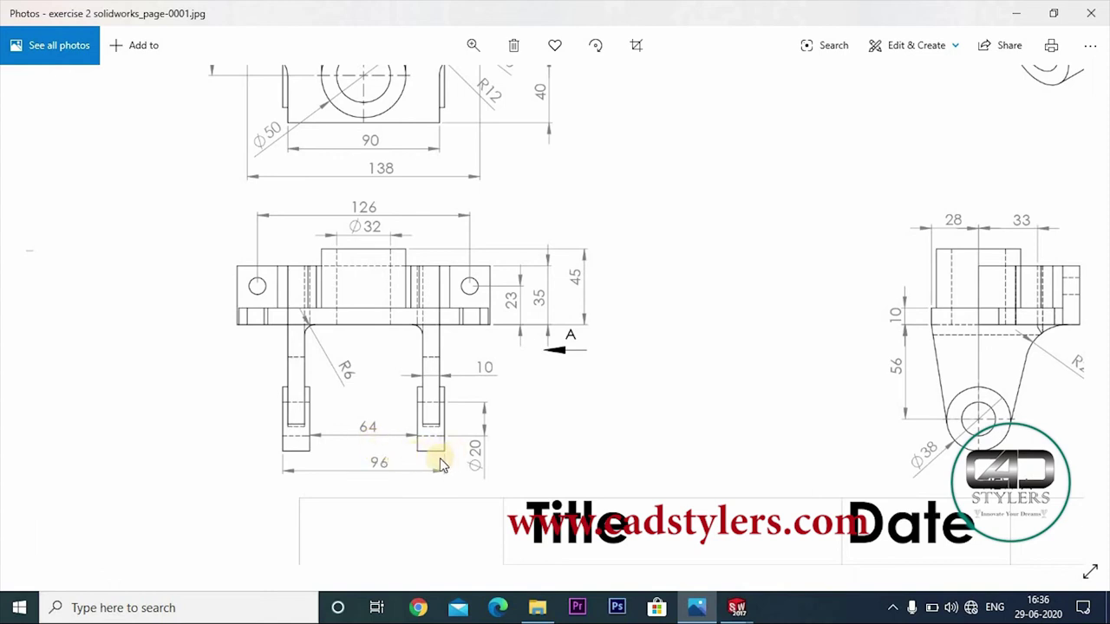
Set the pending extrusion's depth to 16 mm and reverse its direction
click(696, 607)
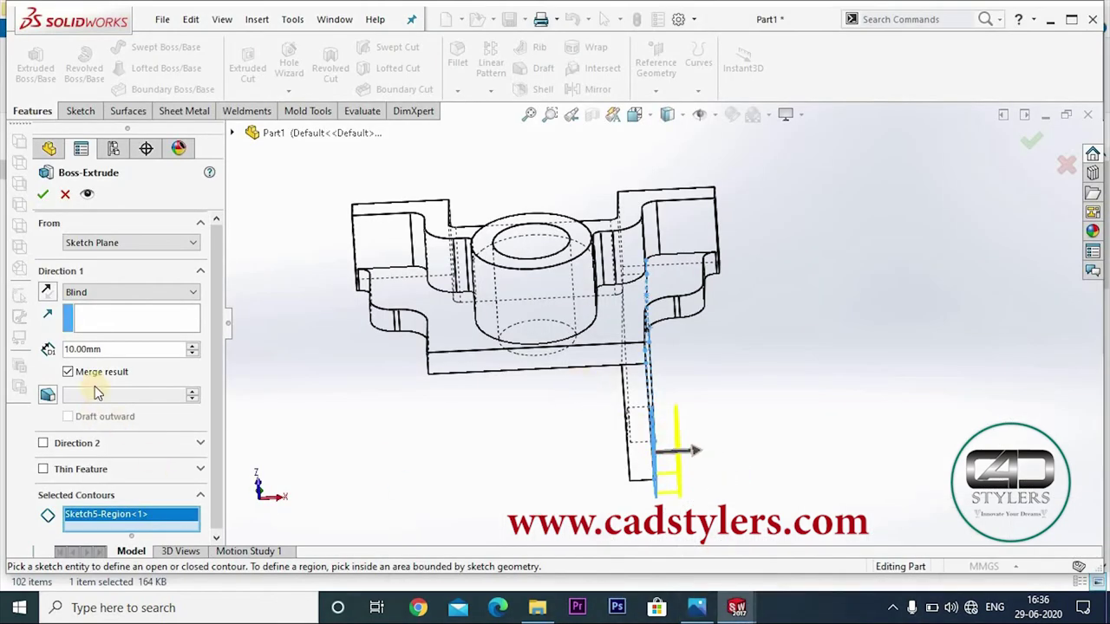
drag(108, 348, 4, 353)
text(16)
key(Return)
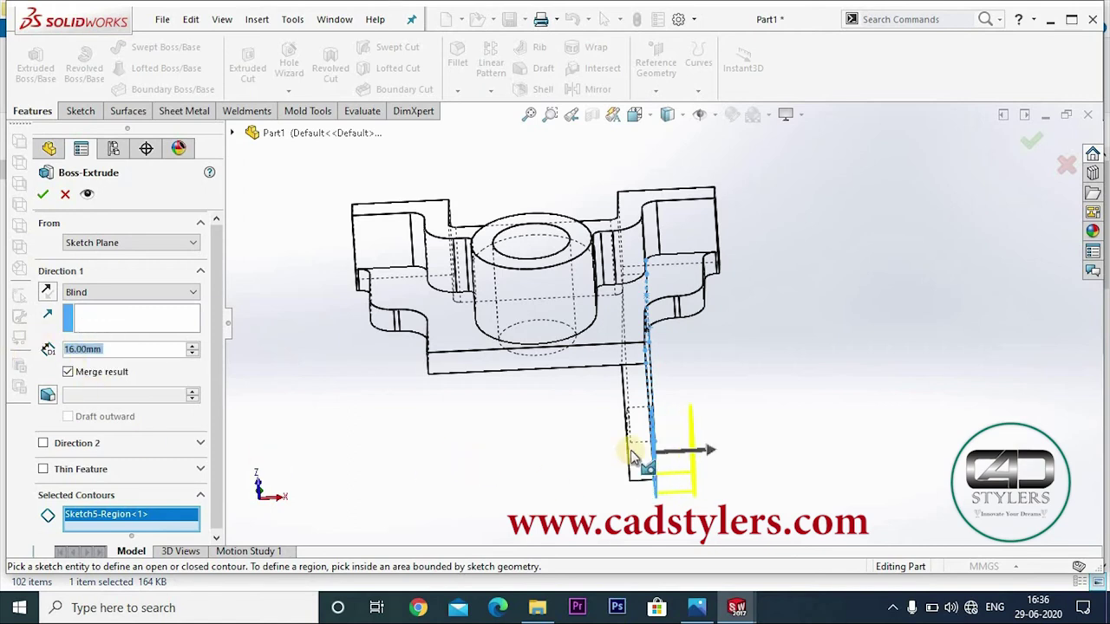
click(46, 292)
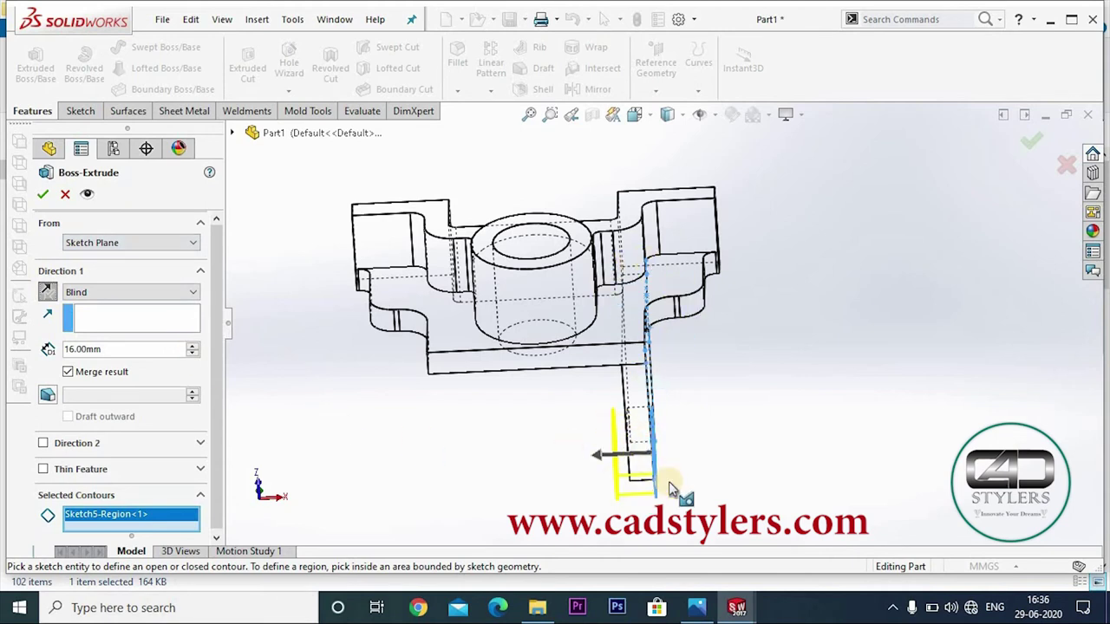
click(112, 244)
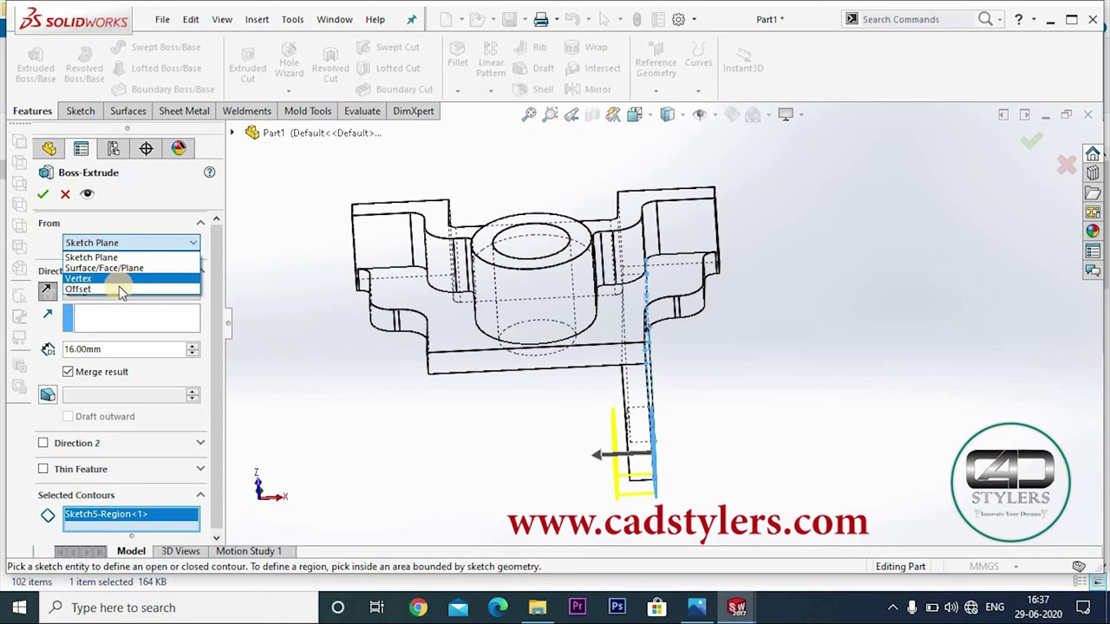
Start the 16 mm extrusion from a 3 mm Offset, check the offset direction, and create Boss-Extrude5
click(112, 288)
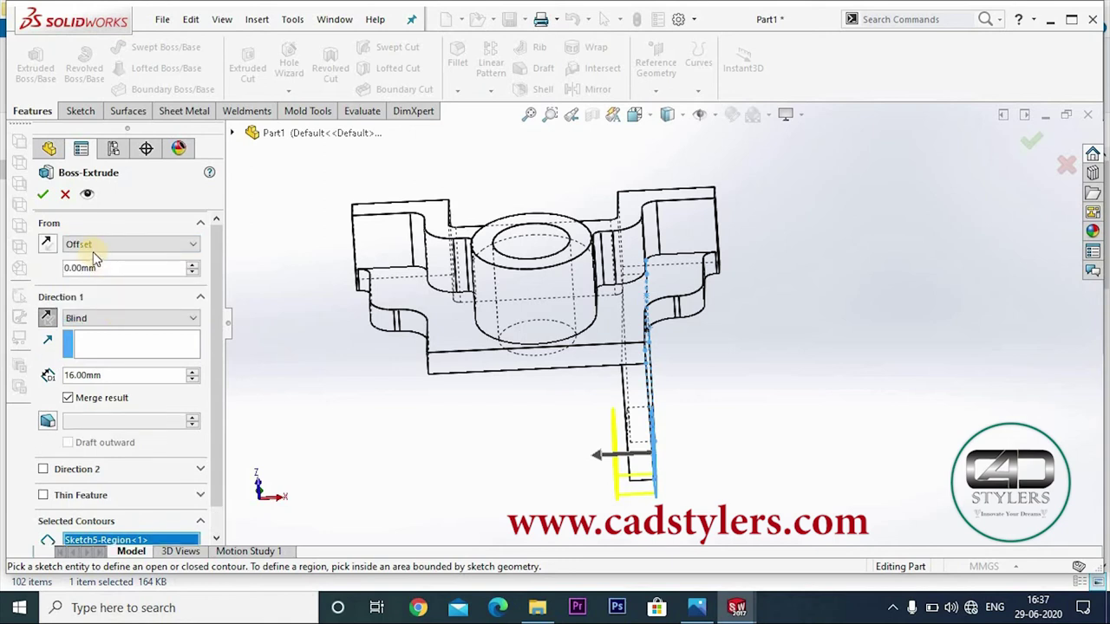
click(109, 267)
click(110, 375)
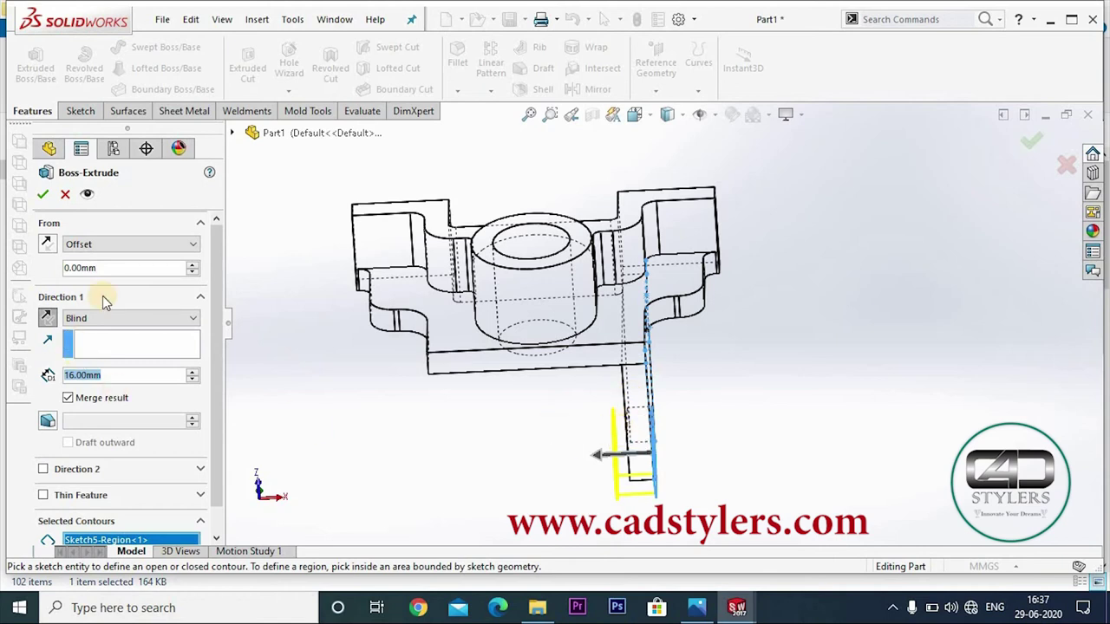
click(100, 268)
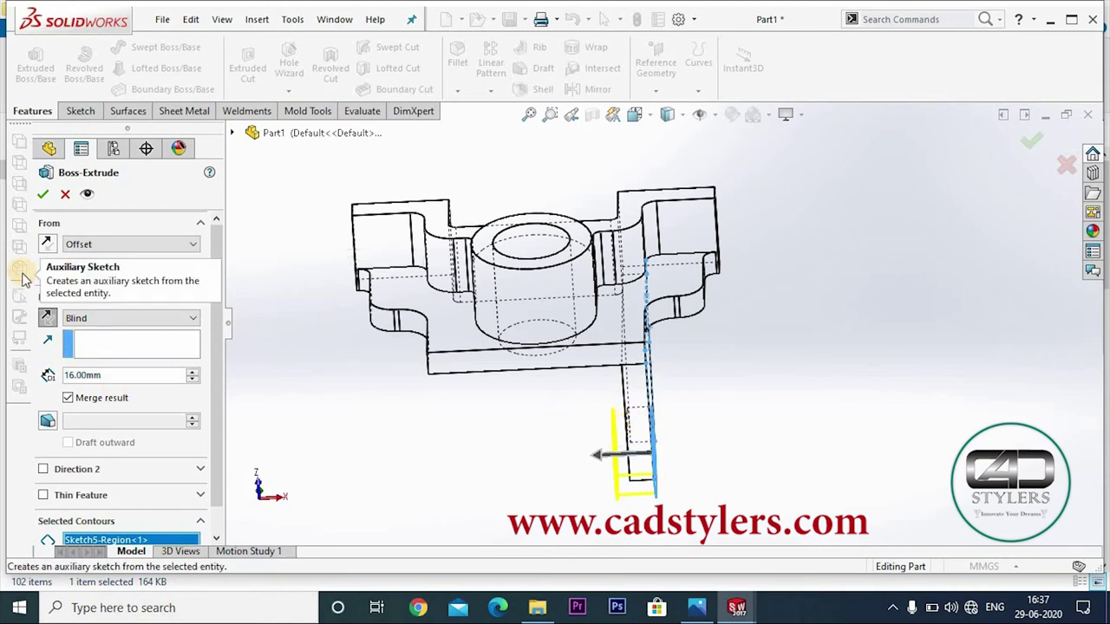
text(5)
key(Return)
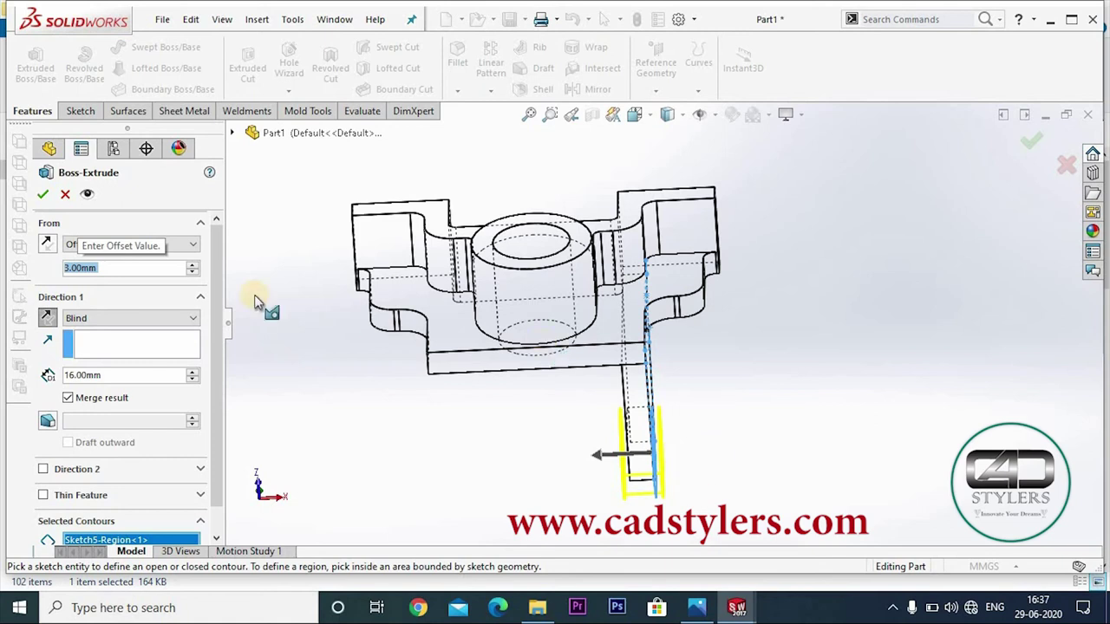
click(47, 245)
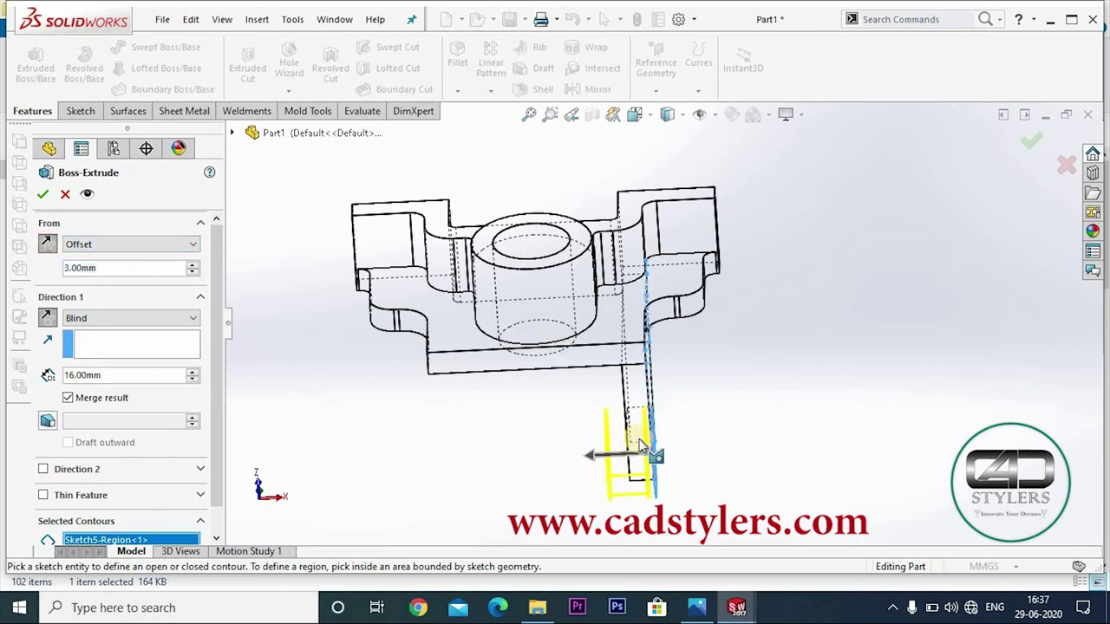
click(48, 245)
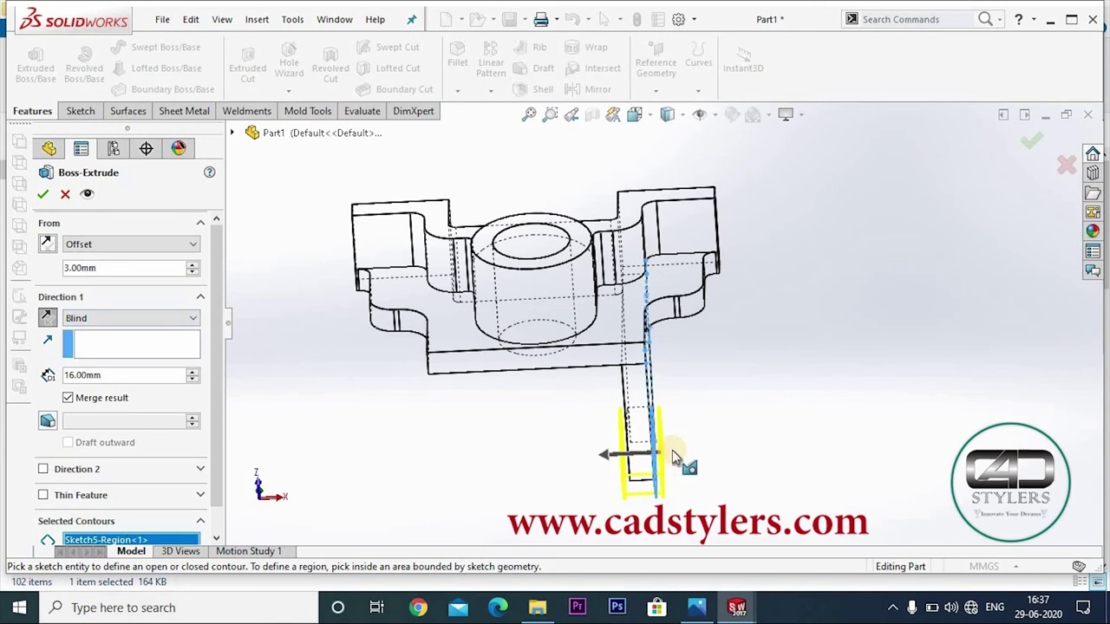
click(44, 196)
View a Boss-Extrude1 face square-on with Normal To, then clear the selection
mouse_move(755, 436)
middle_down()
mouse_move(712, 483)
mouse_move(776, 460)
middle_up()
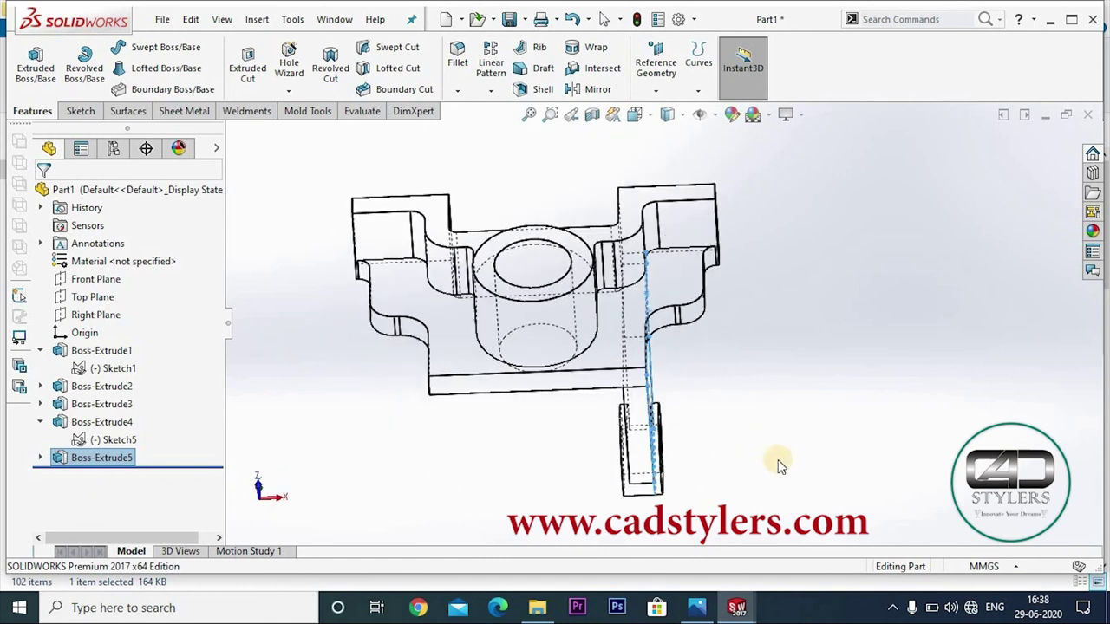
right_click(698, 229)
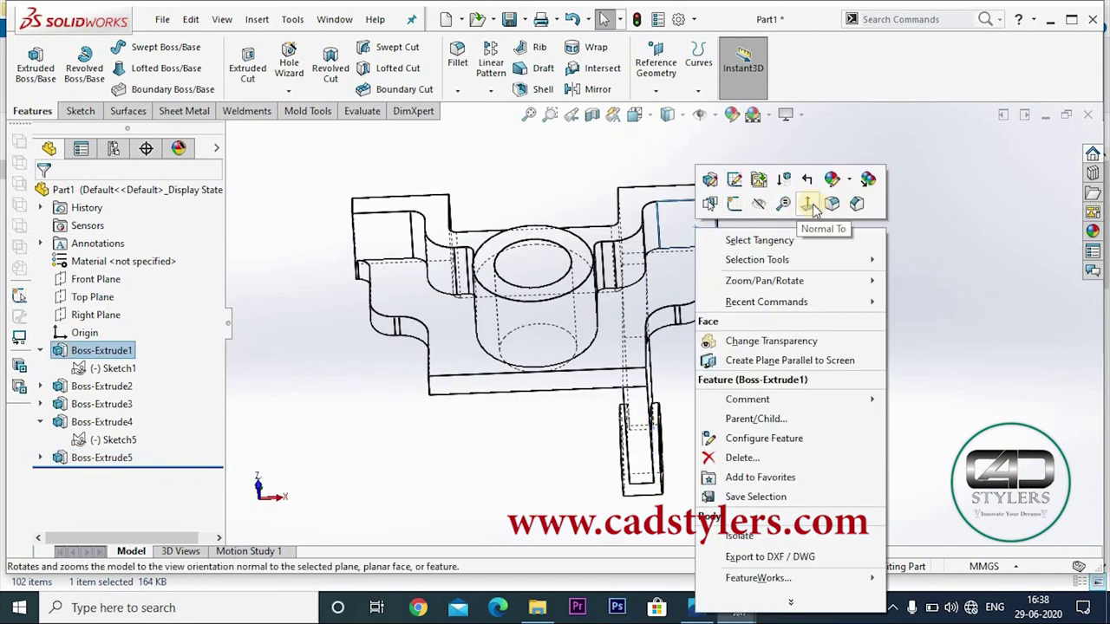
click(806, 205)
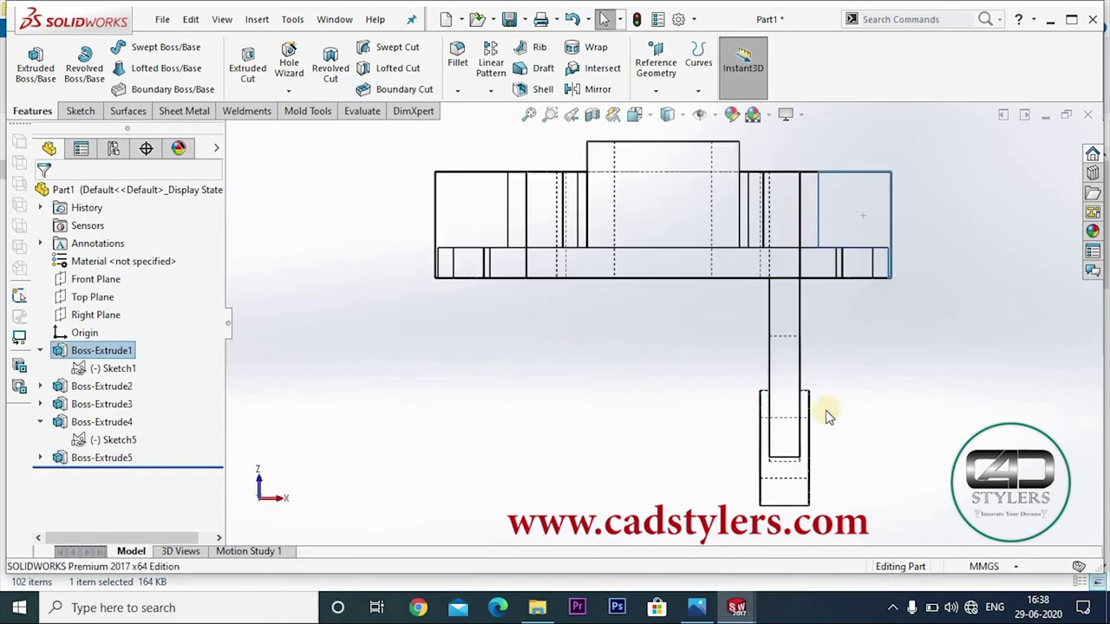
click(461, 446)
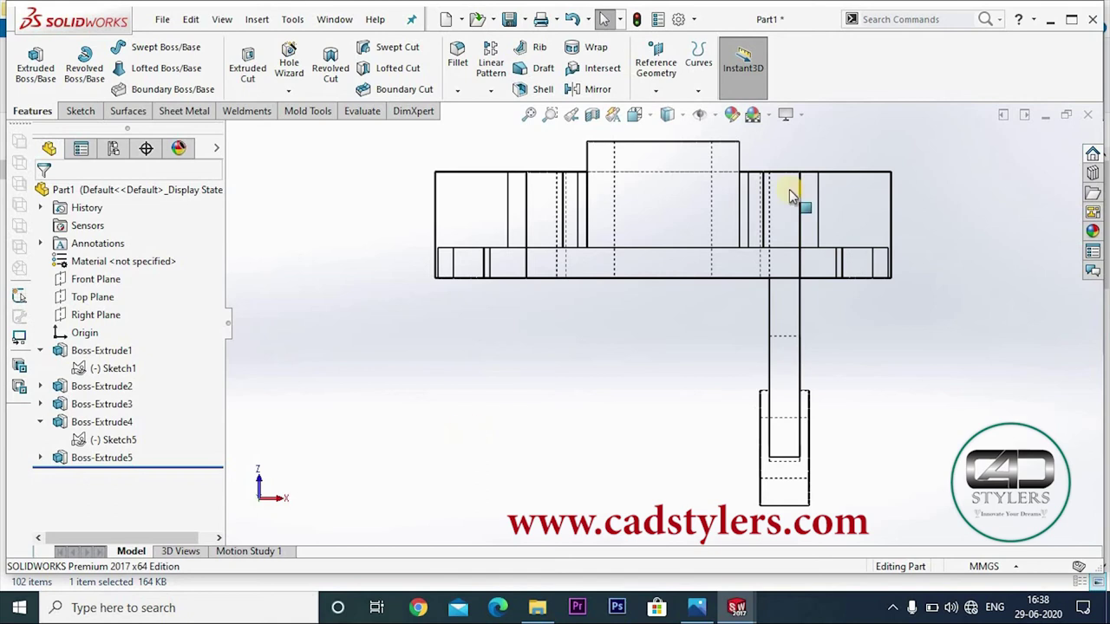
right_click(681, 122)
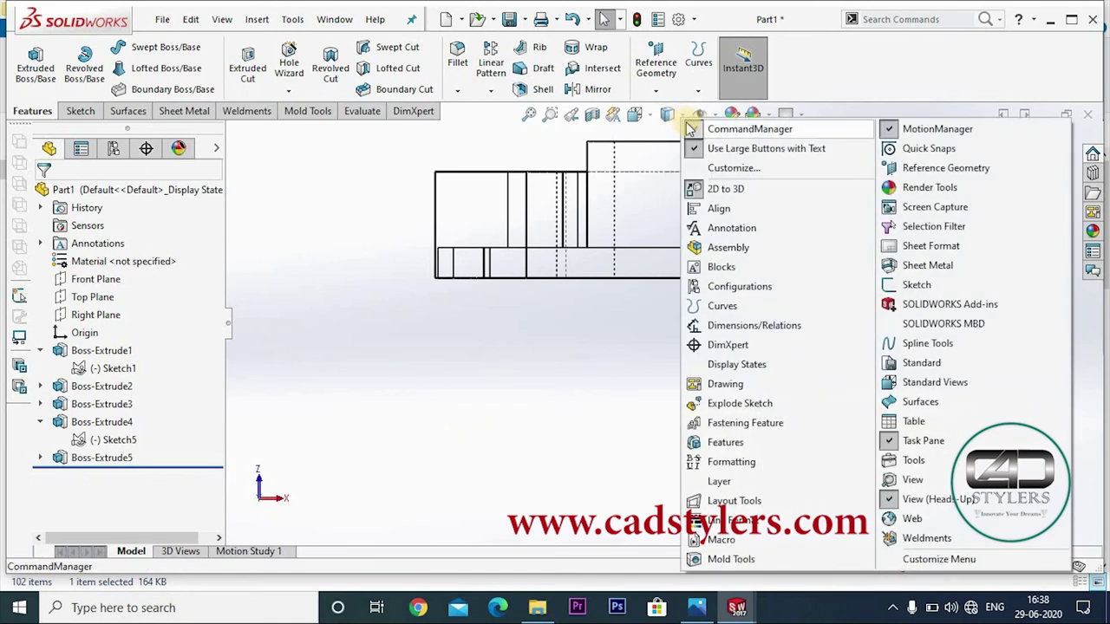
click(643, 132)
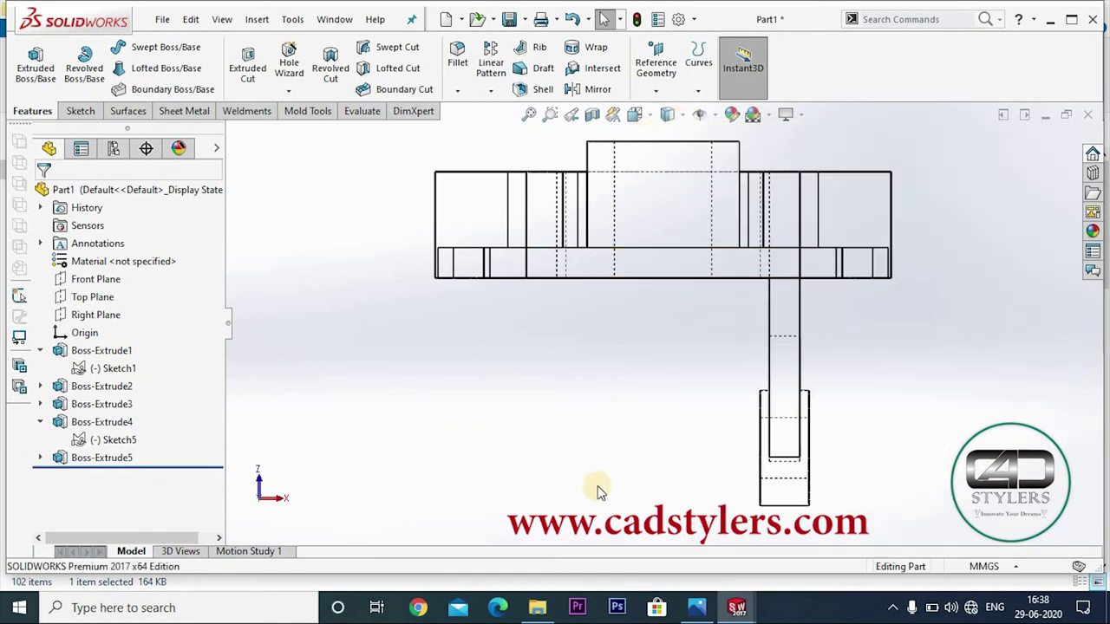
Orbit the bracket to an angled view displayed as Shaded With Edges
mouse_move(604, 465)
middle_down()
mouse_move(755, 416)
mouse_move(739, 453)
middle_up()
click(667, 114)
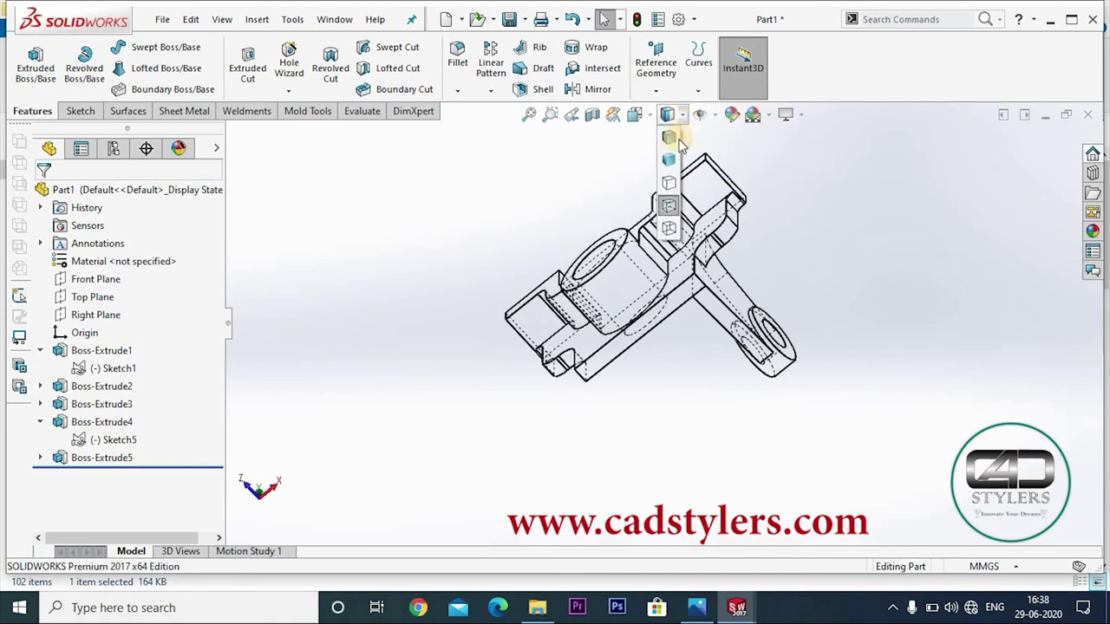
click(668, 139)
mouse_move(715, 368)
middle_down()
mouse_move(708, 408)
mouse_move(709, 386)
mouse_move(824, 385)
mouse_move(827, 400)
mouse_move(713, 421)
mouse_move(763, 434)
middle_up()
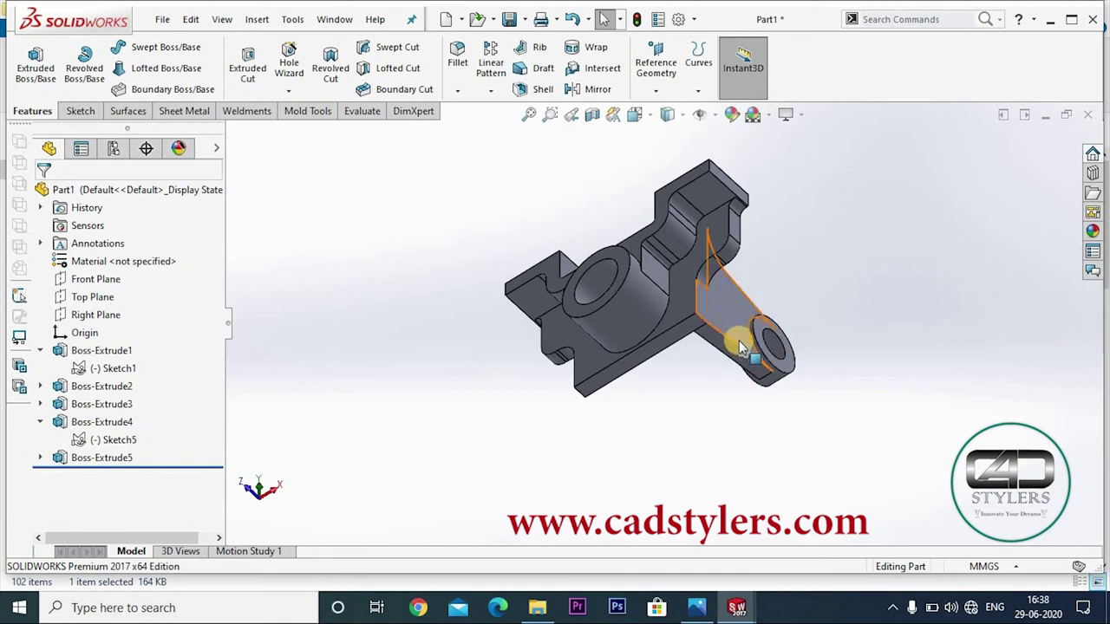
Start and cancel Mirror twice, then pick the Right Plane as the mirror plane
click(603, 97)
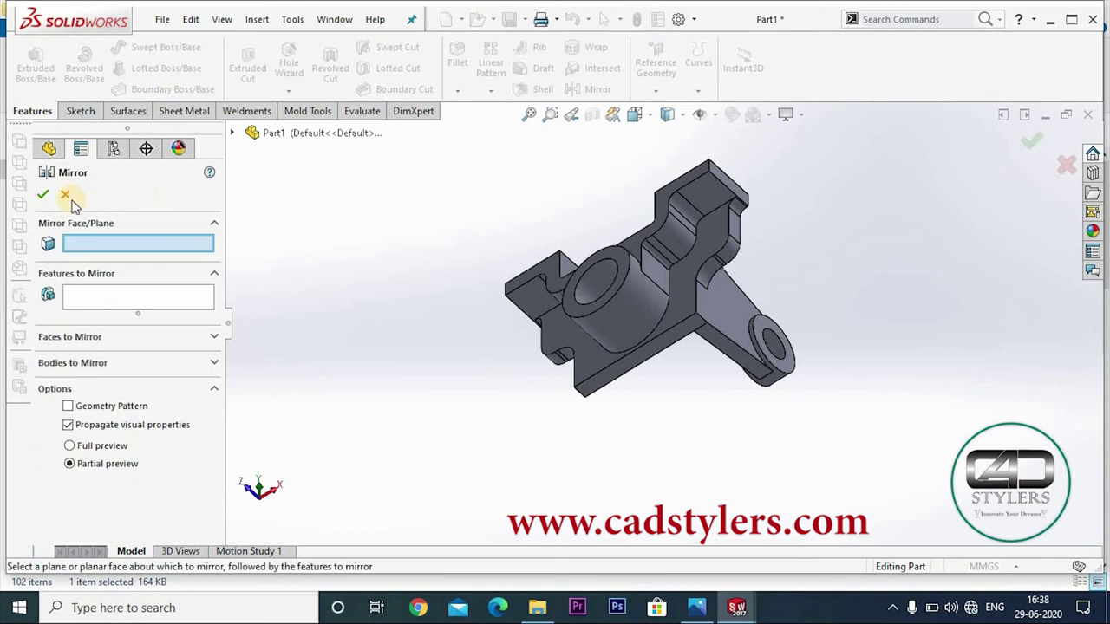
click(68, 192)
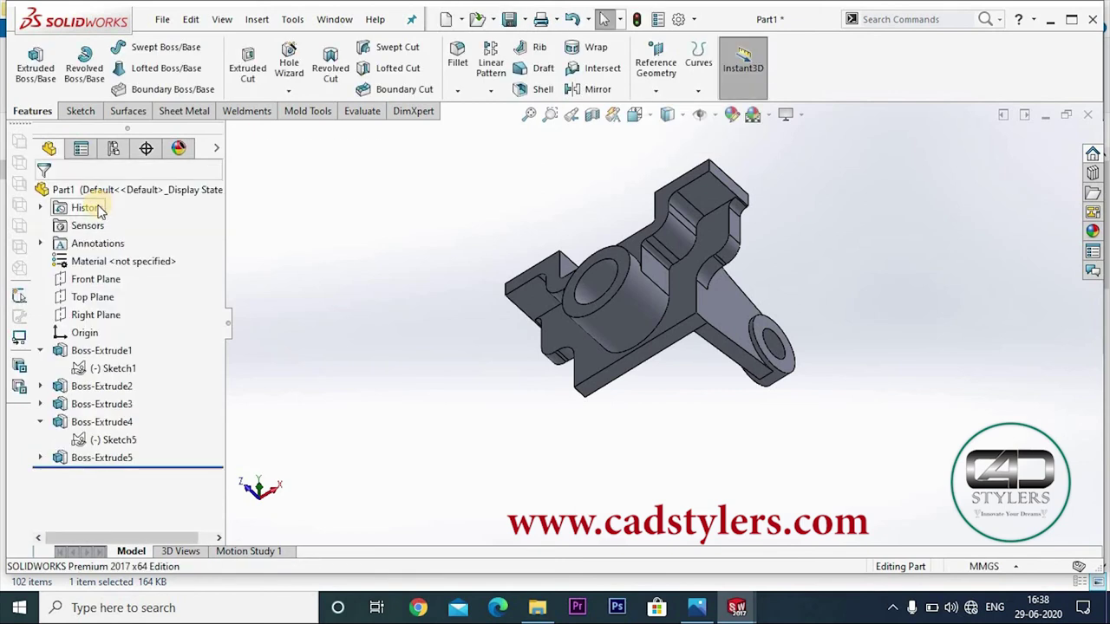
click(591, 92)
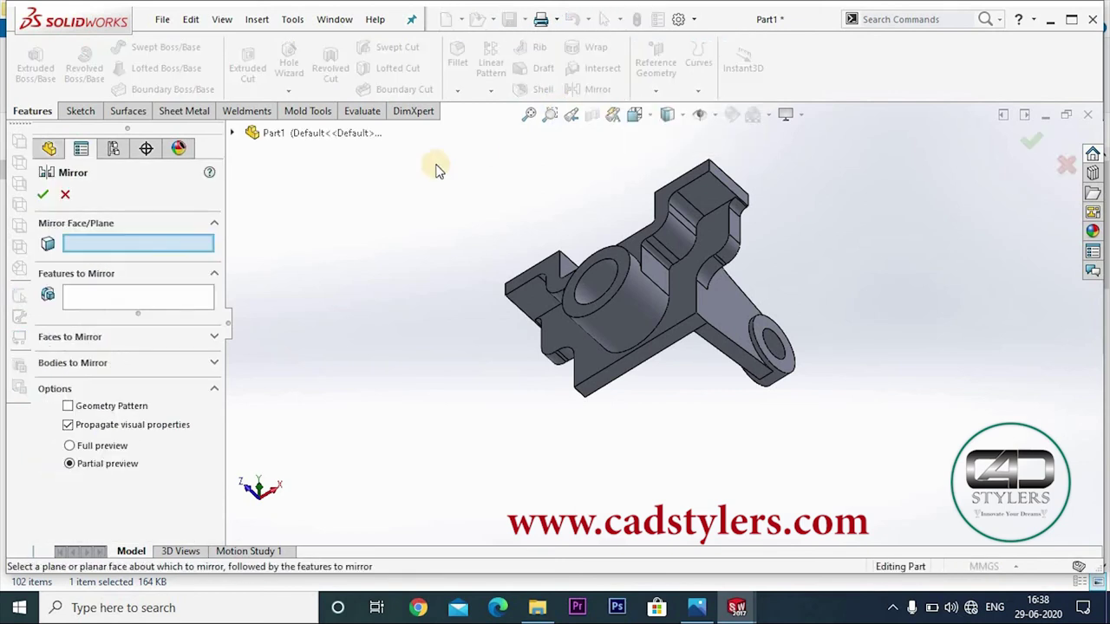
click(66, 194)
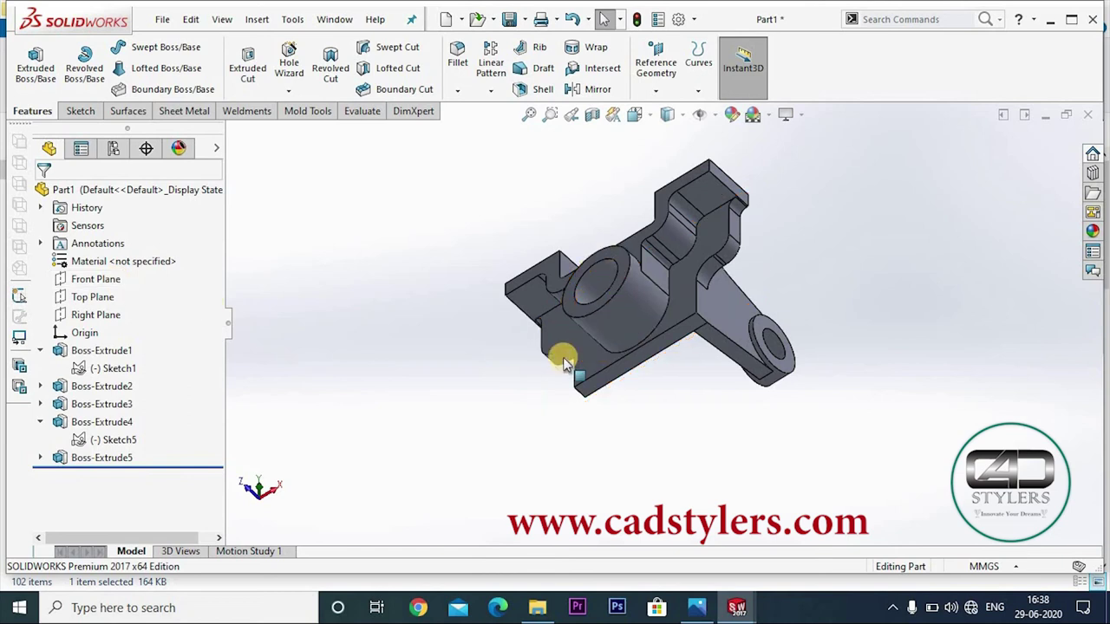
click(87, 279)
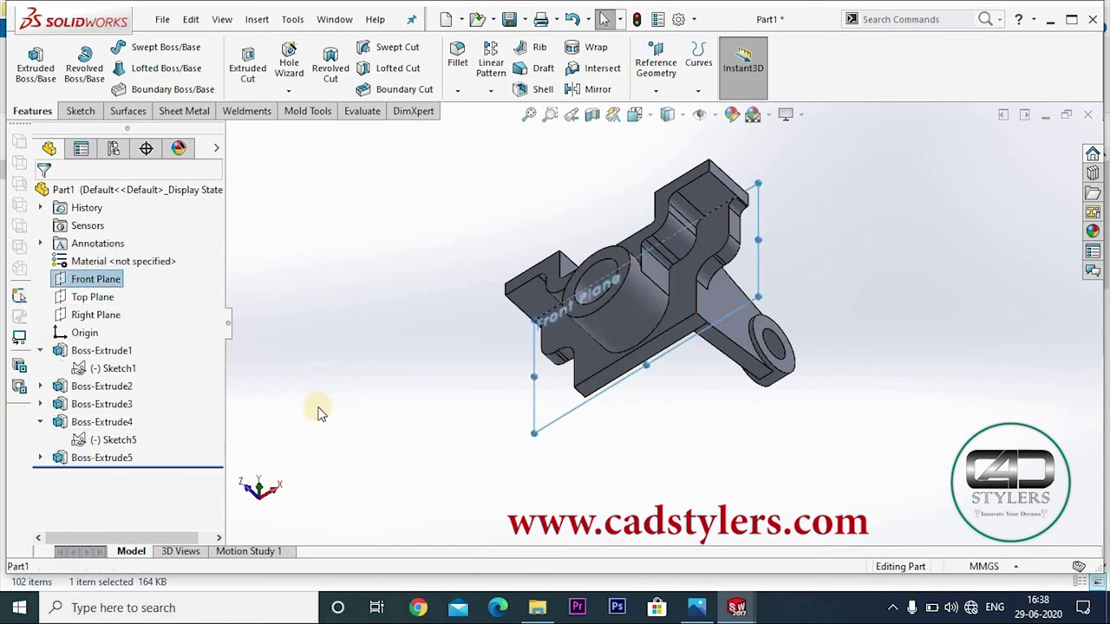
middle_drag(352, 372, 356, 350)
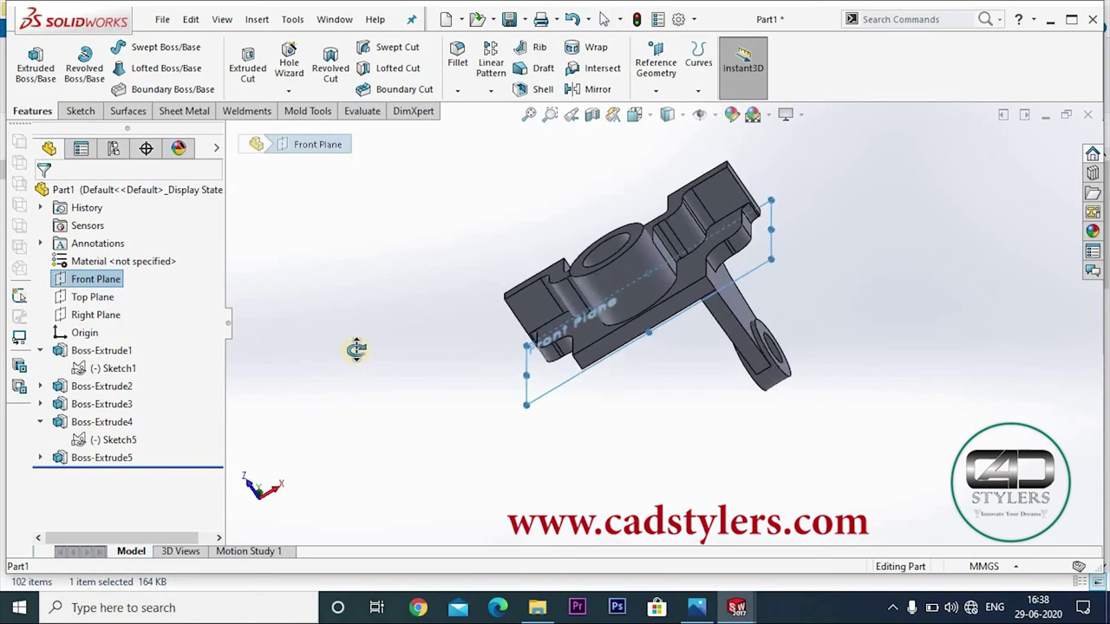
click(95, 296)
mouse_move(422, 419)
middle_down()
mouse_move(421, 446)
mouse_move(386, 385)
middle_up()
click(108, 315)
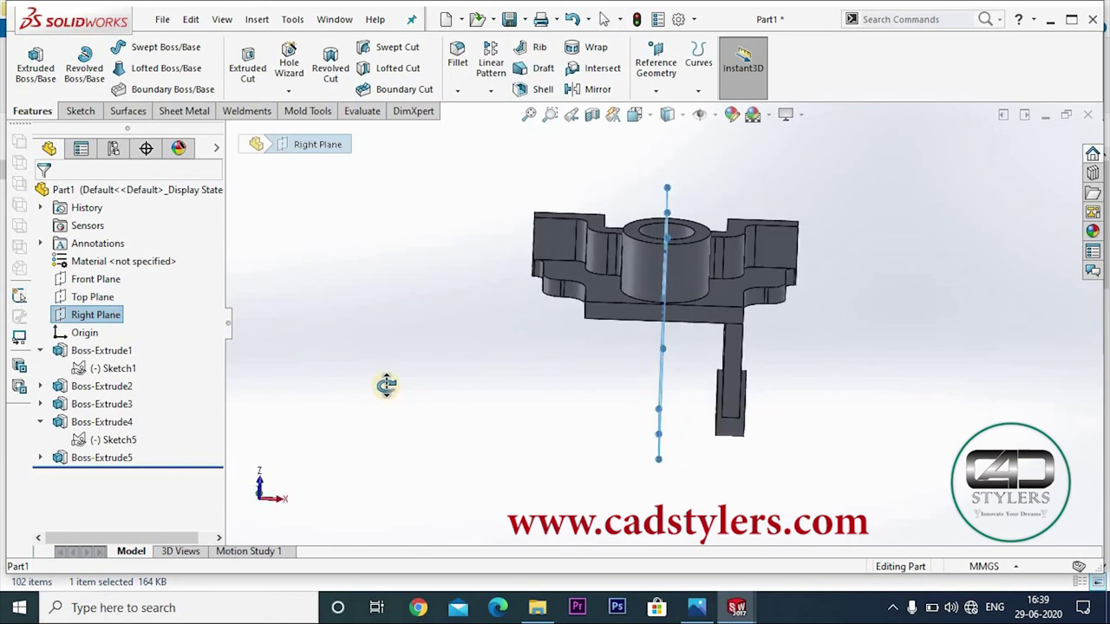
Mirror Boss-Extrude5 and Boss-Extrude4 across the Right Plane to create Mirror1
click(599, 90)
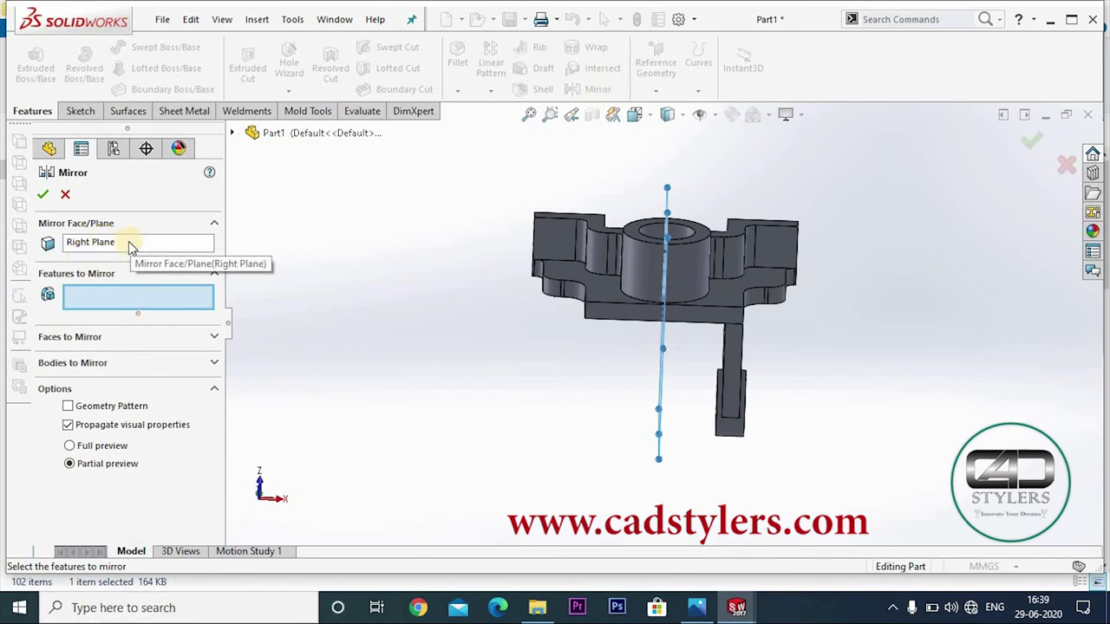
click(111, 298)
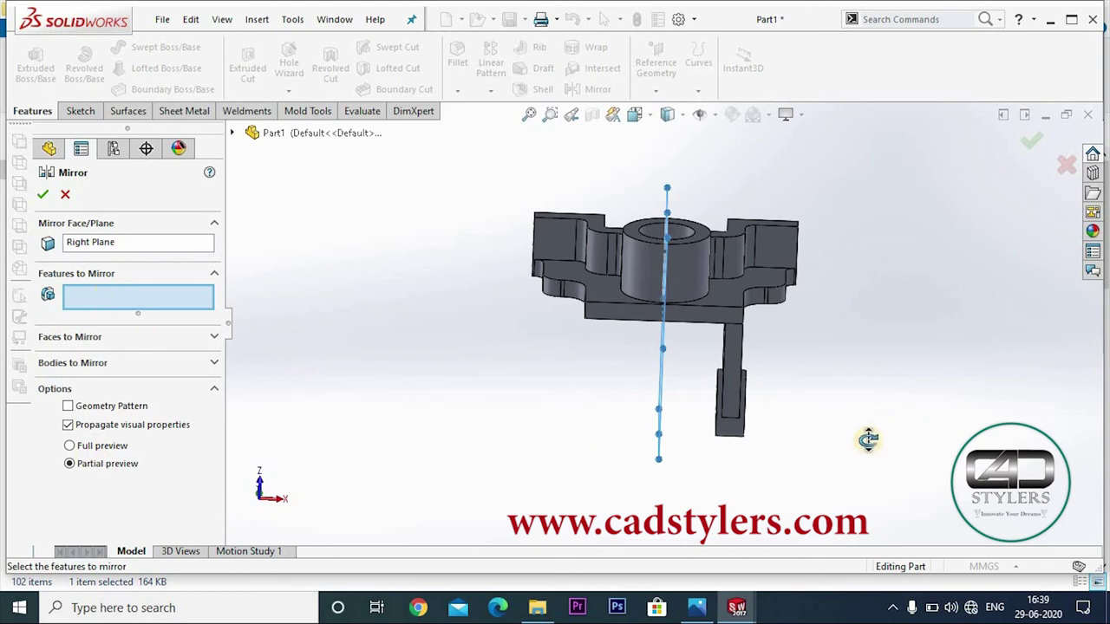
middle_drag(867, 438, 702, 305)
click(713, 302)
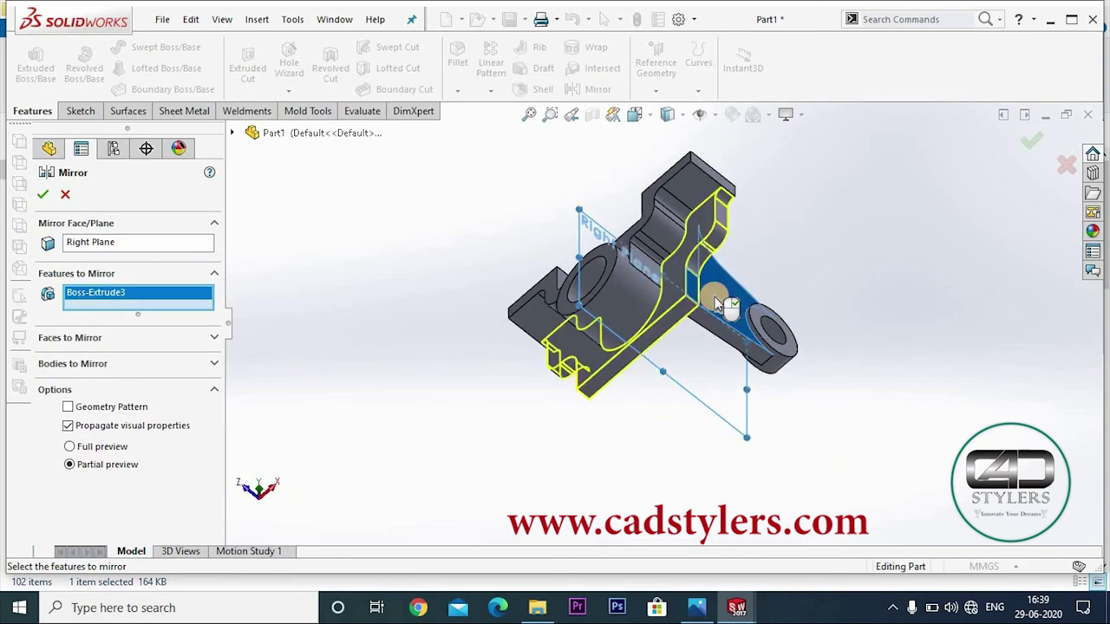
click(789, 350)
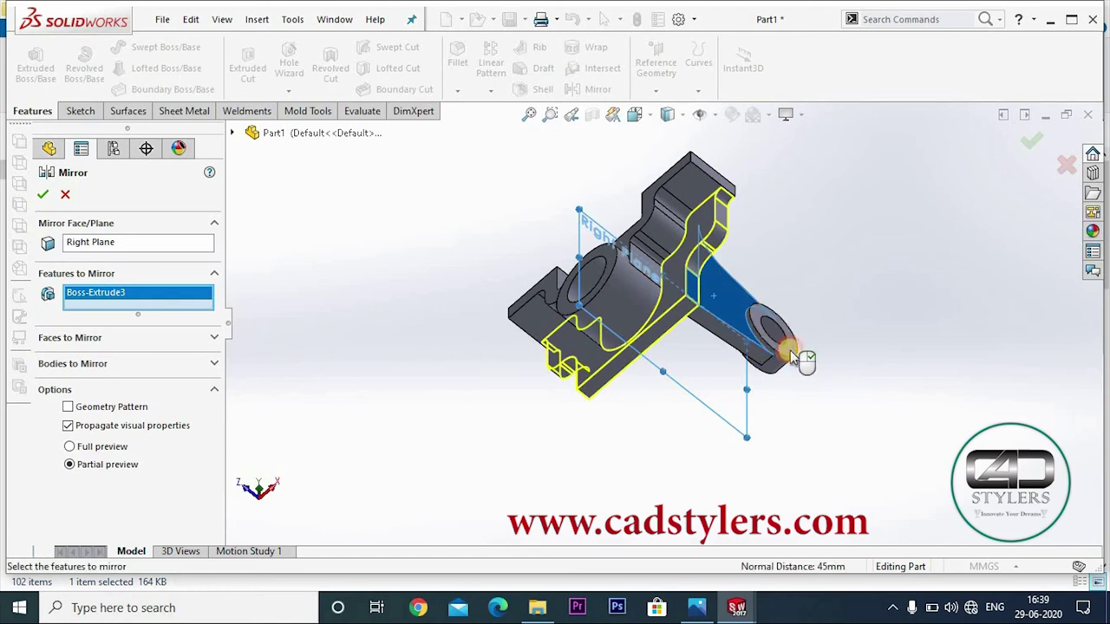
click(718, 356)
click(721, 329)
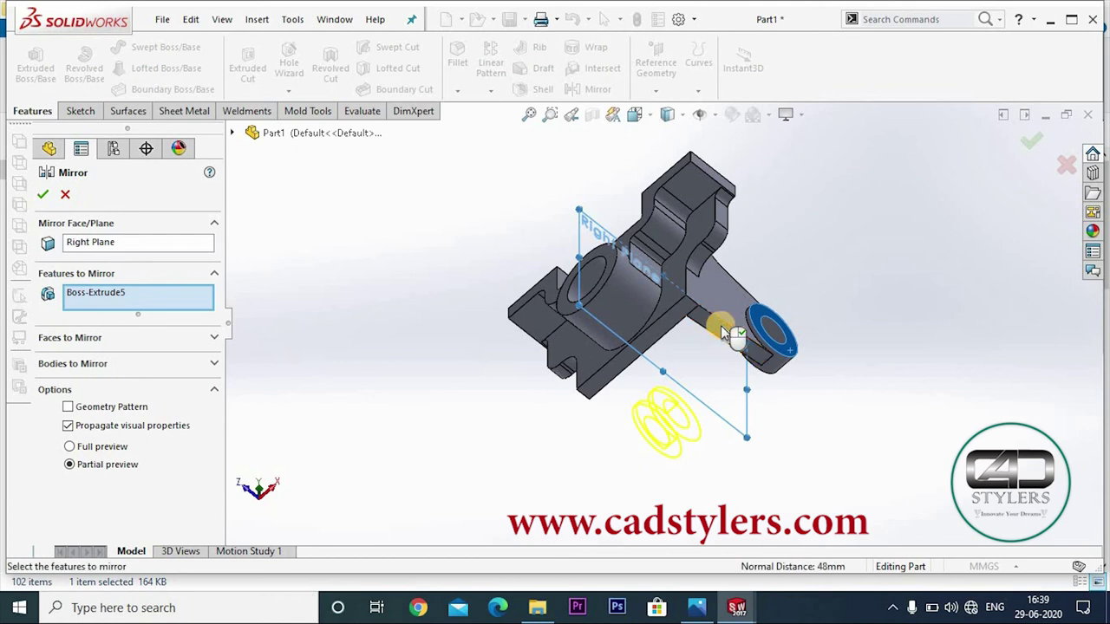
mouse_move(673, 451)
middle_down()
mouse_move(708, 416)
mouse_move(748, 423)
middle_up()
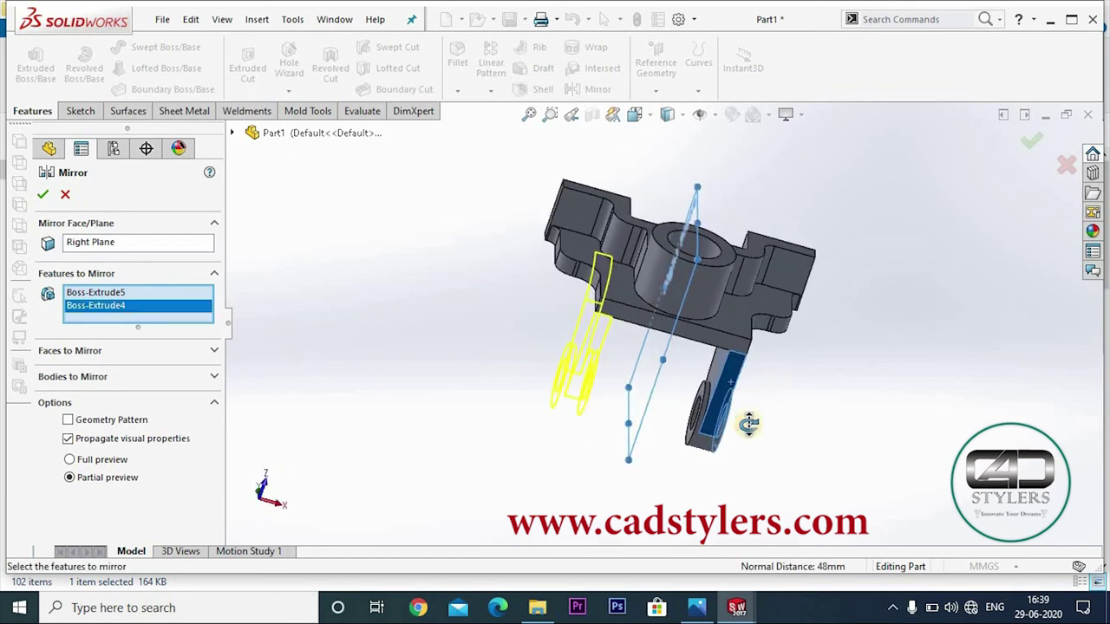
click(42, 196)
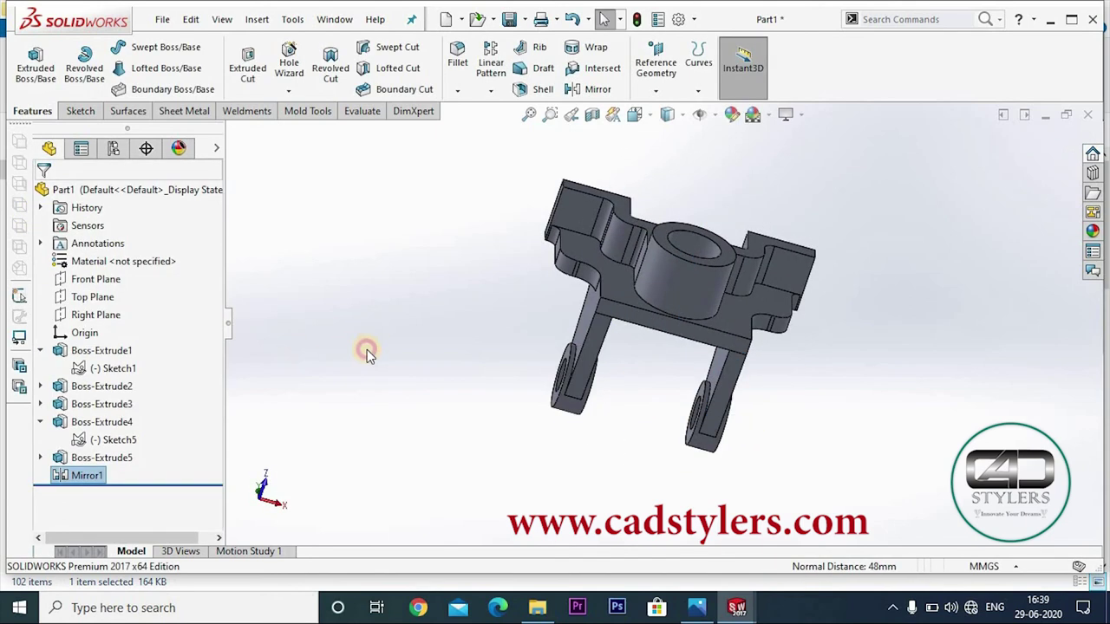
Delete the Mirror1 feature from the tree
right_click(86, 479)
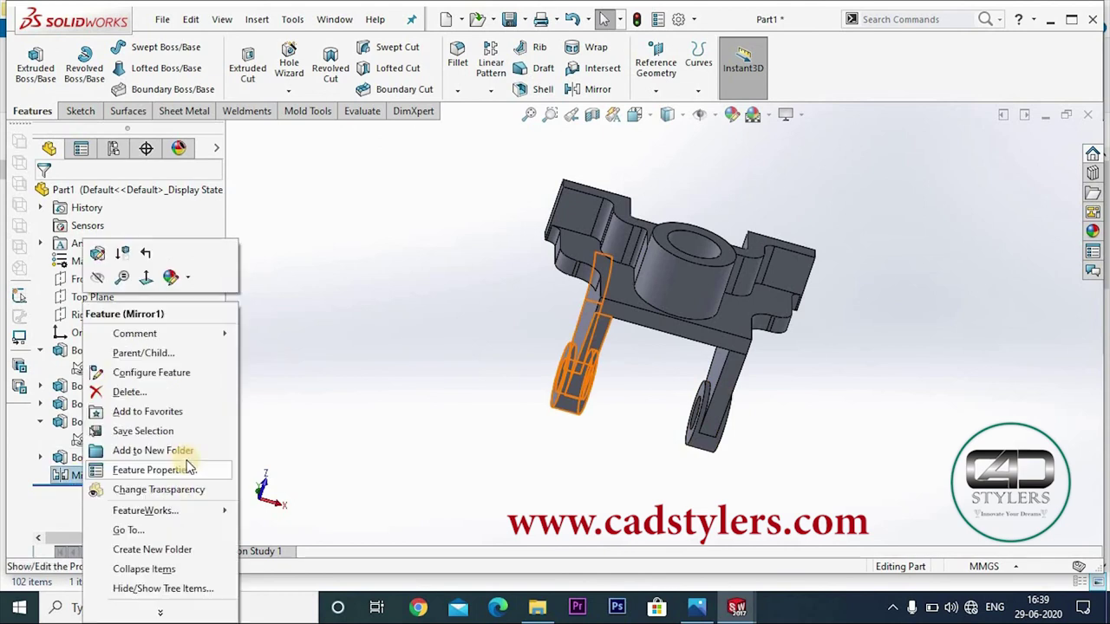
click(127, 392)
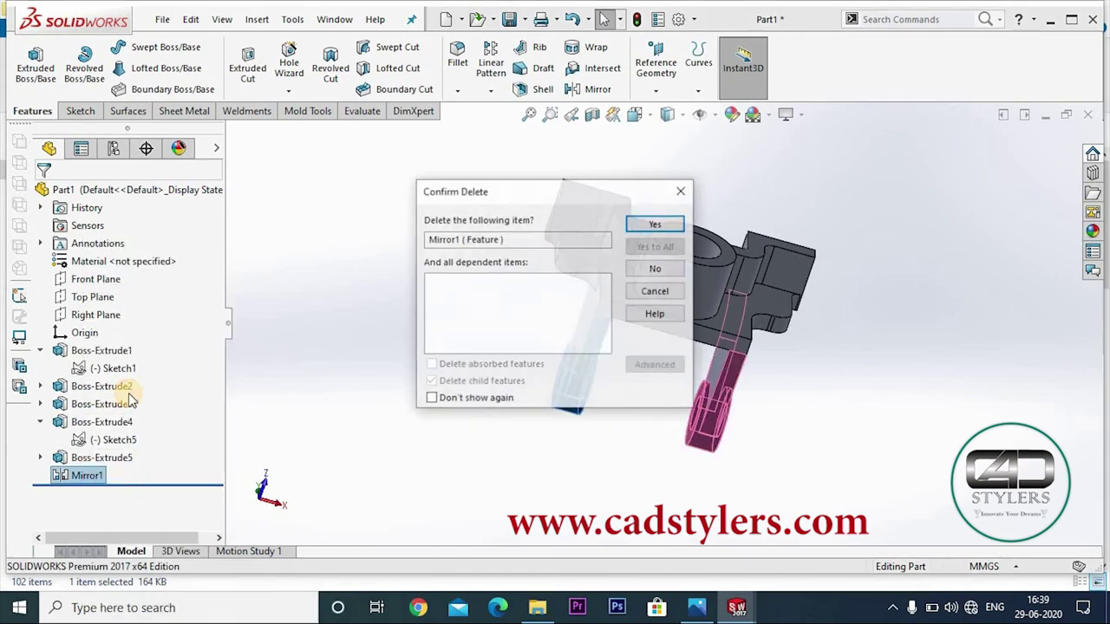
click(655, 224)
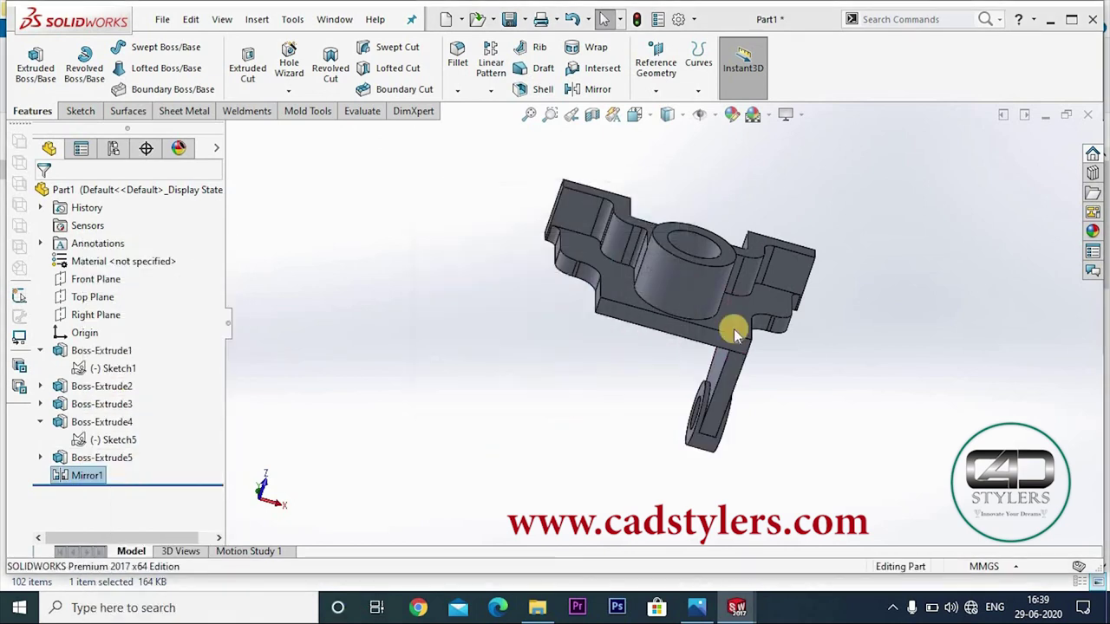
Create Mirror2, copying Boss-Extrude5 and Boss-Extrude4 across the Right Plane
click(597, 90)
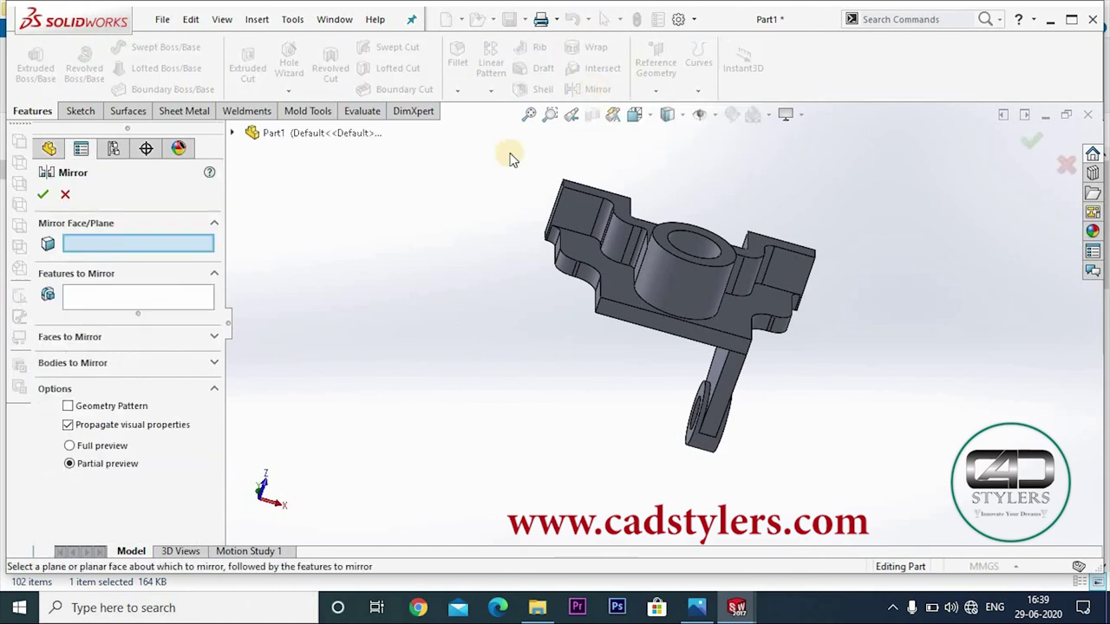
click(231, 134)
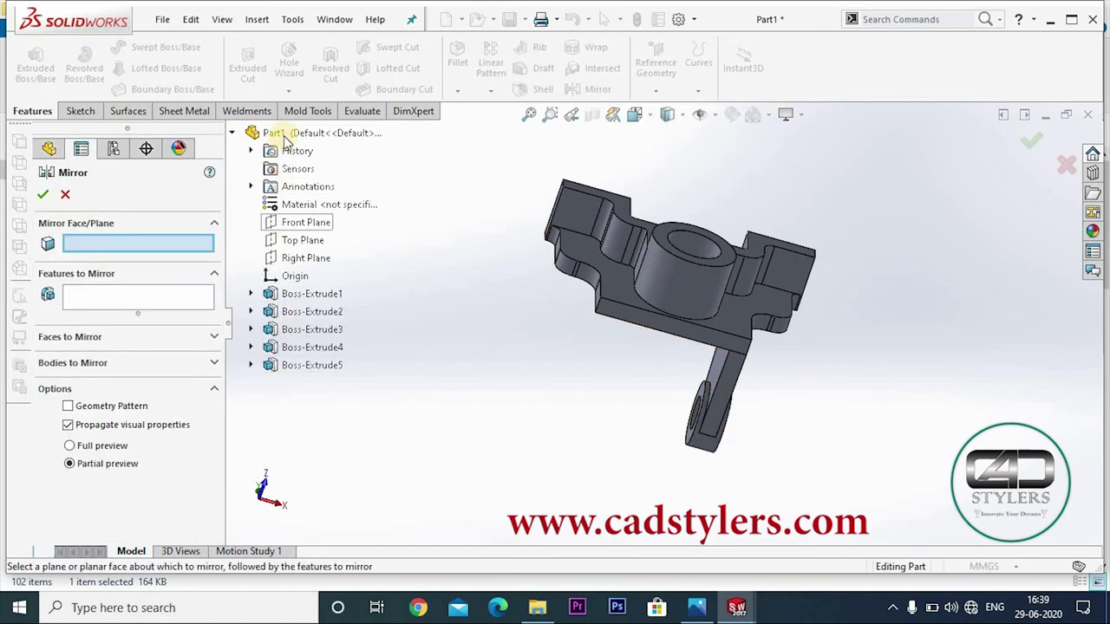
click(295, 258)
middle_drag(574, 344, 563, 357)
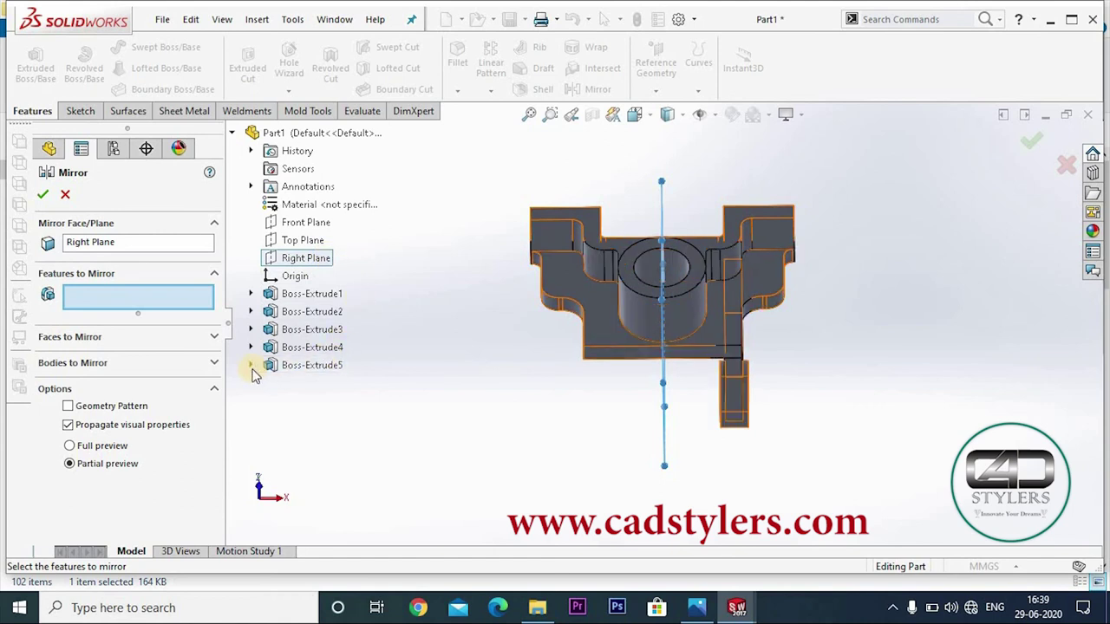
click(314, 365)
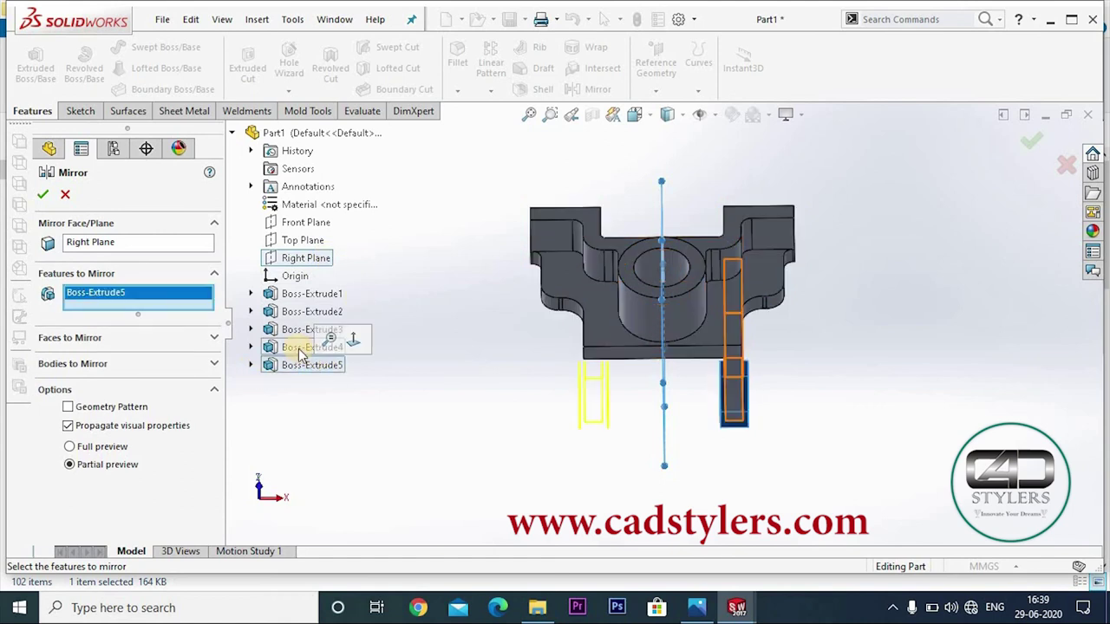
click(299, 349)
click(300, 350)
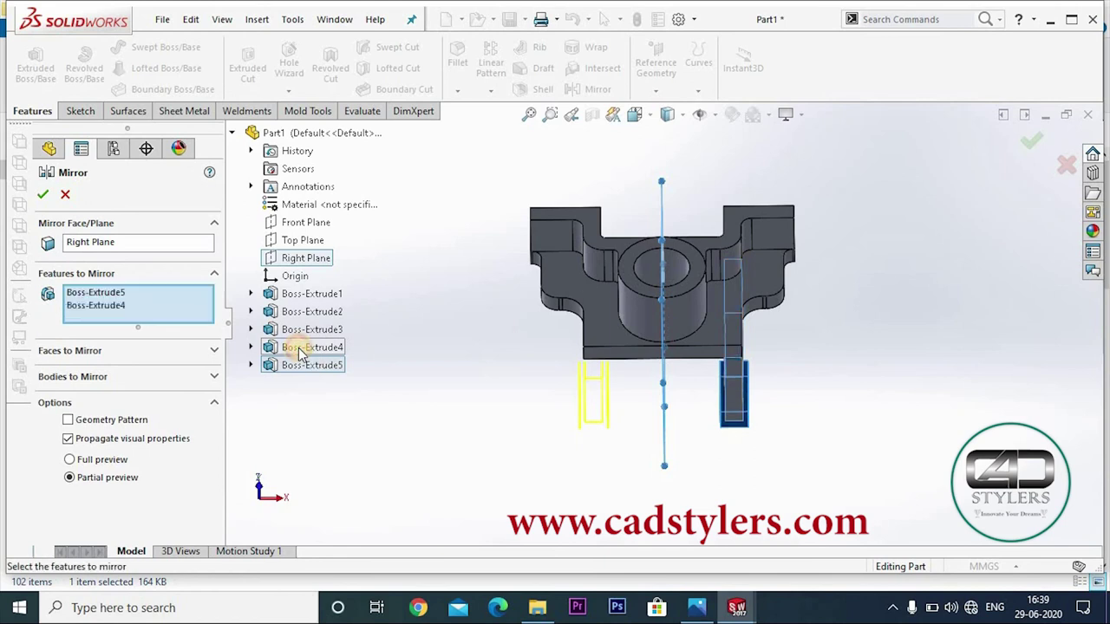
mouse_move(396, 413)
middle_down()
mouse_move(333, 415)
mouse_move(235, 321)
middle_up()
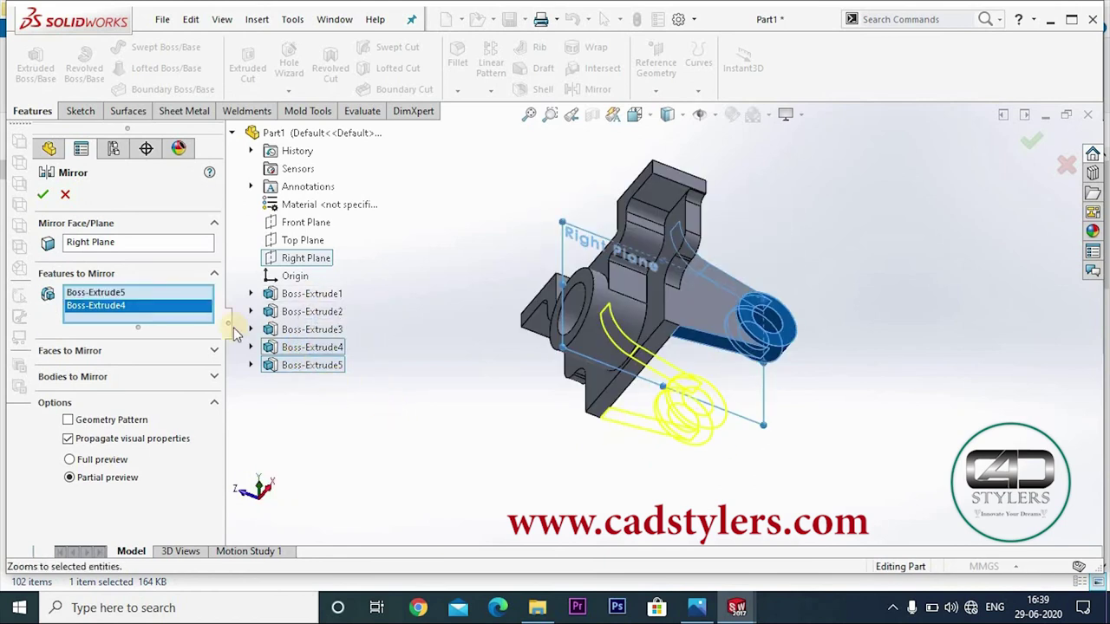
click(41, 195)
mouse_move(459, 359)
middle_down()
mouse_move(442, 421)
mouse_move(544, 376)
mouse_move(567, 349)
middle_up()
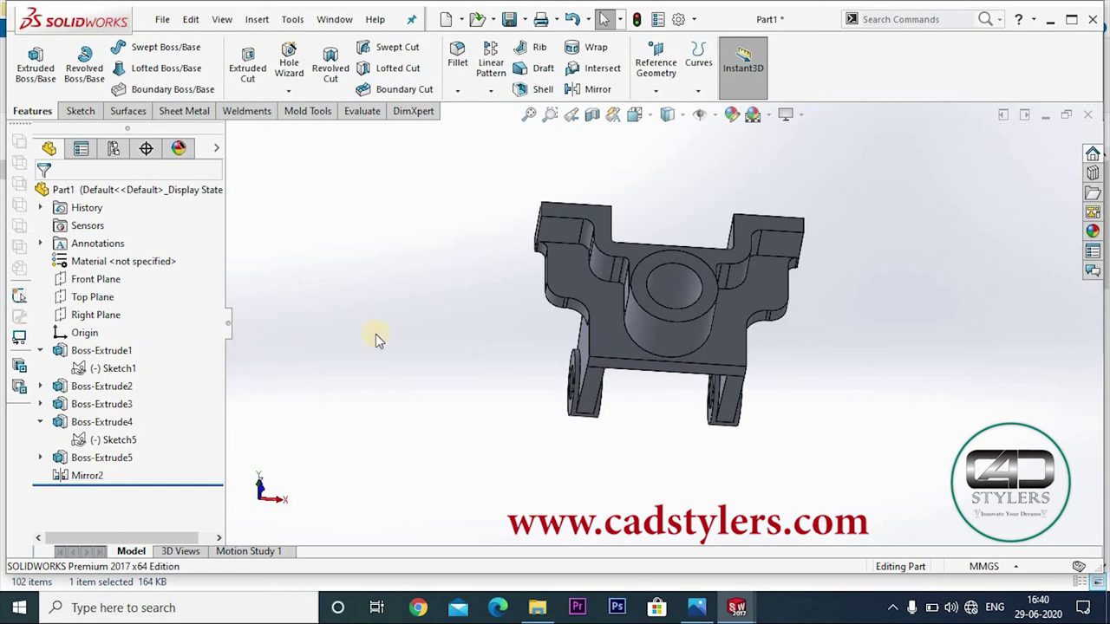
Show the exercise 2 drawing in Photos, zoomed on the front view's 126, 23 and 35 dimensions
key(alt+Tab)
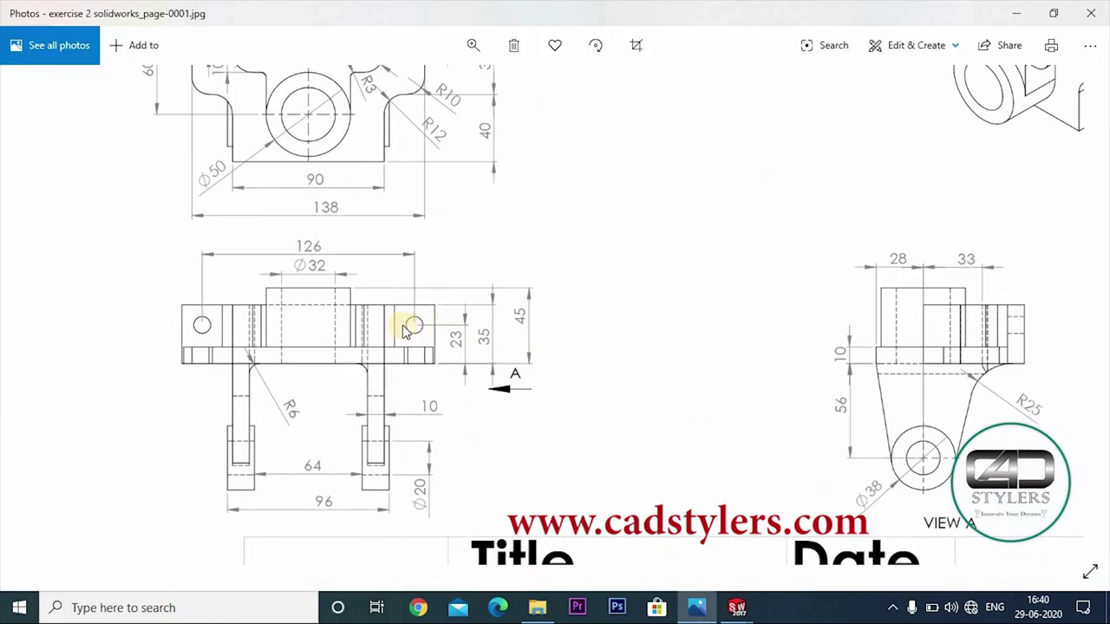
double_click(573, 357)
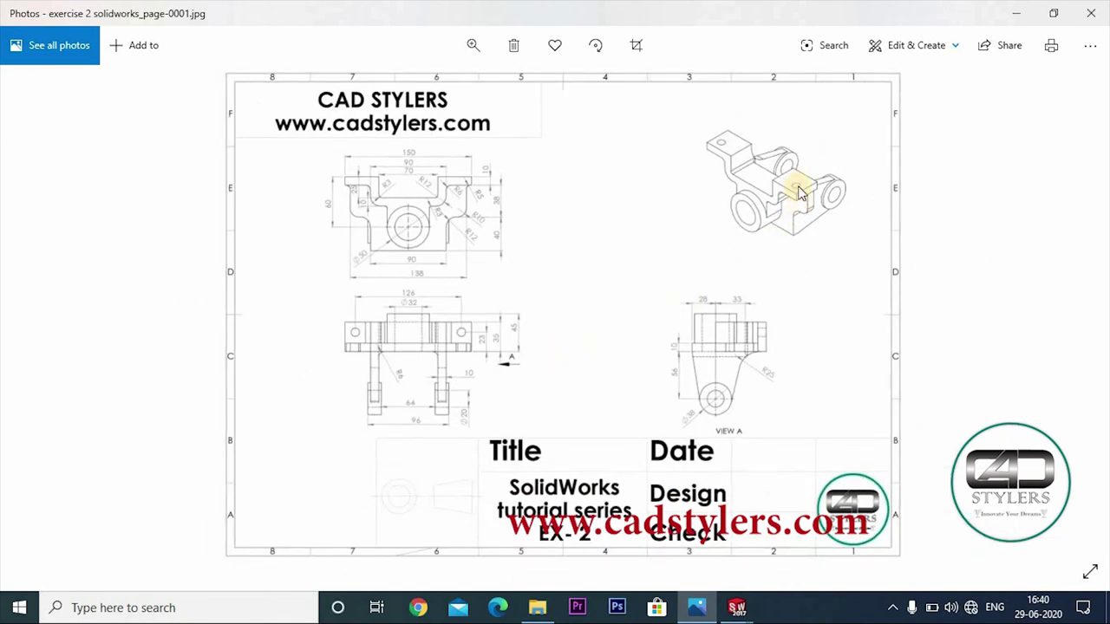
double_click(451, 353)
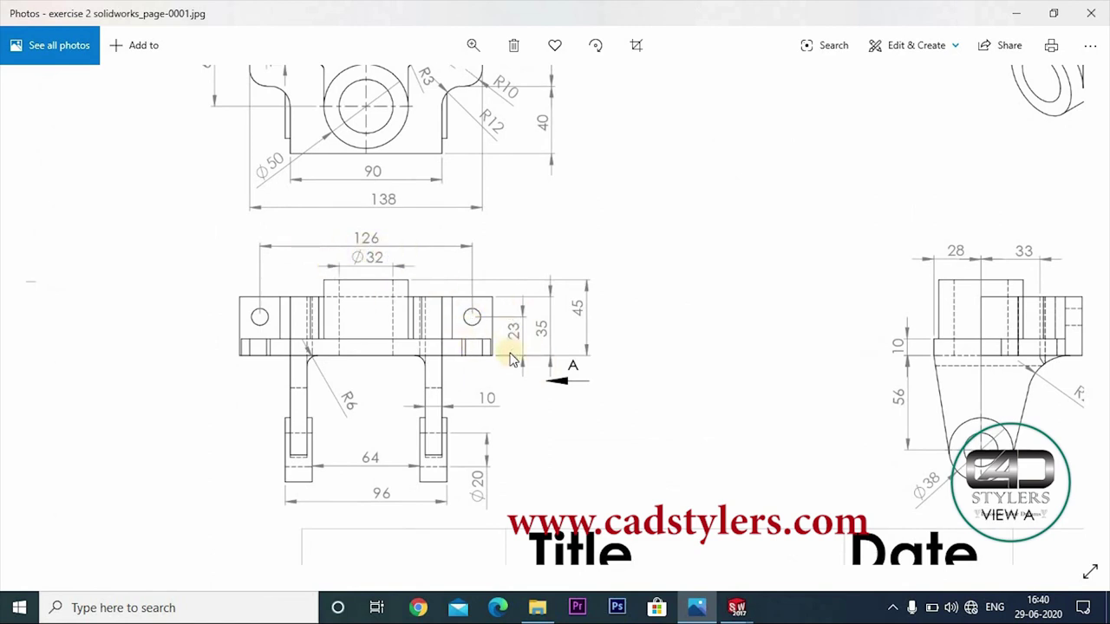
Start a sketch on the flange's right end face, viewed normal to it
click(696, 607)
click(759, 351)
right_click(751, 342)
click(861, 233)
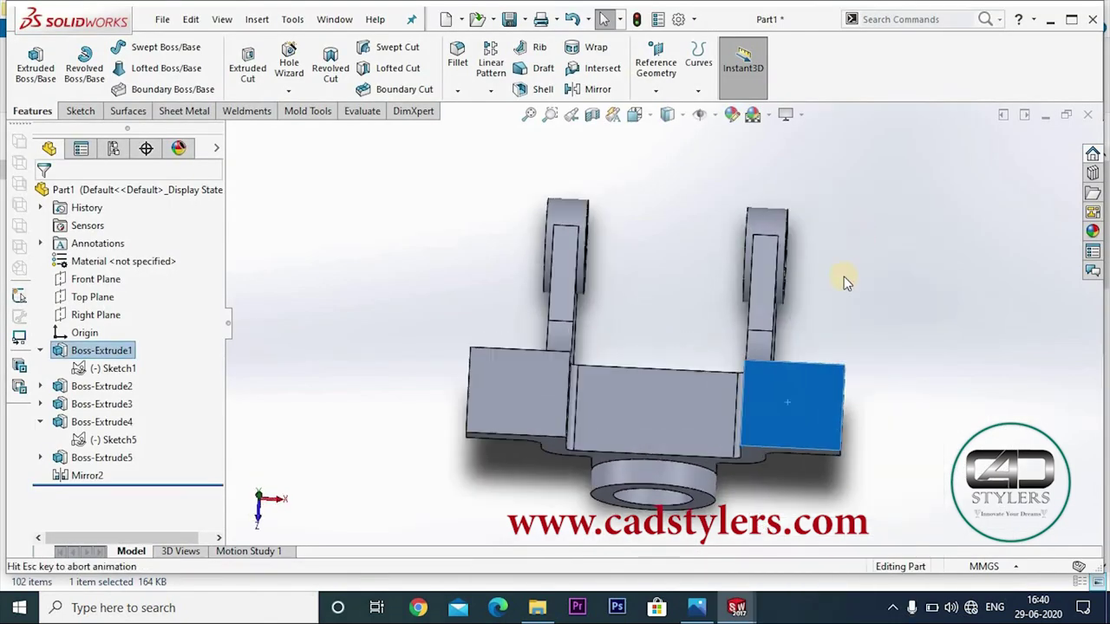
right_click(852, 374)
click(867, 233)
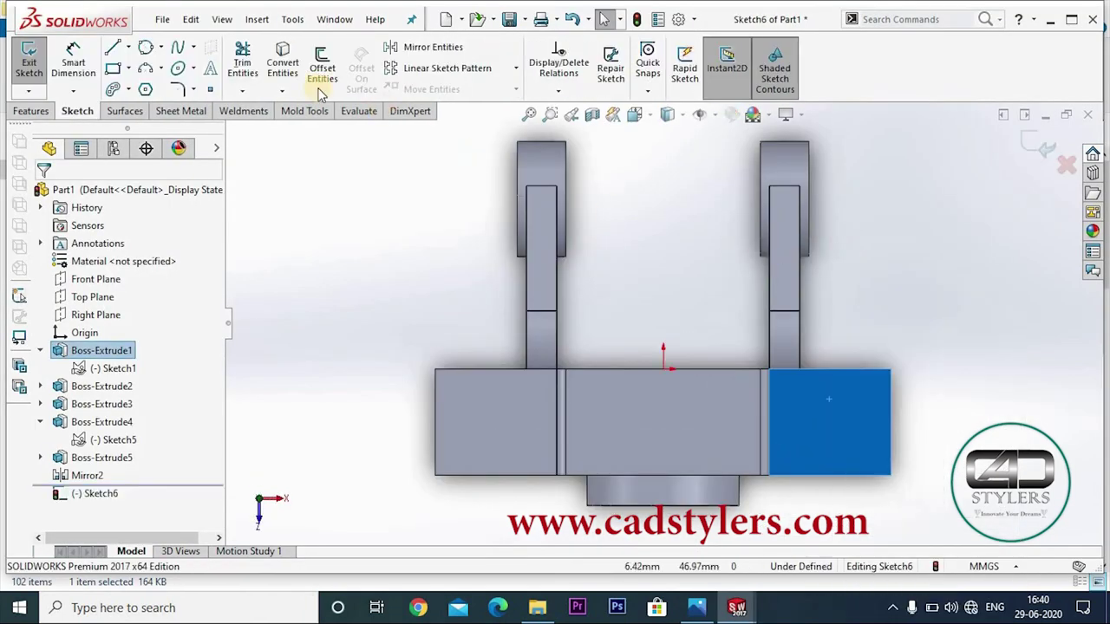
Draw a circle on the flange's right-hand block for the bolt hole
click(146, 54)
click(837, 407)
click(852, 391)
right_click(899, 403)
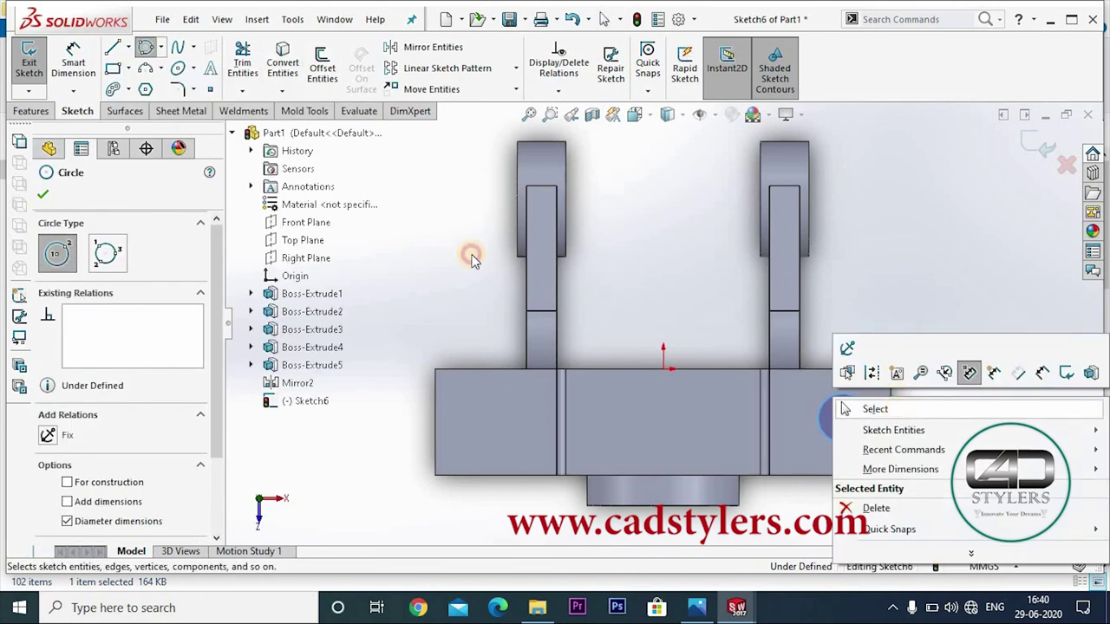
key(Escape)
click(73, 63)
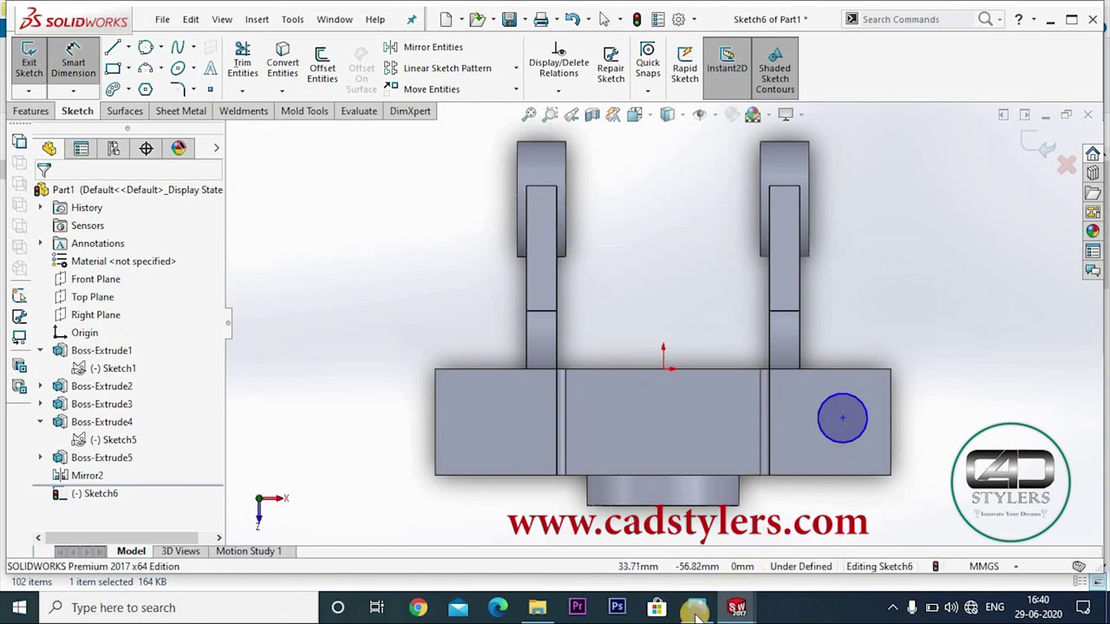
Zoom into the top and front views of the reference drawing, then return to the sketch
click(696, 606)
scroll(433, 256, up, 3)
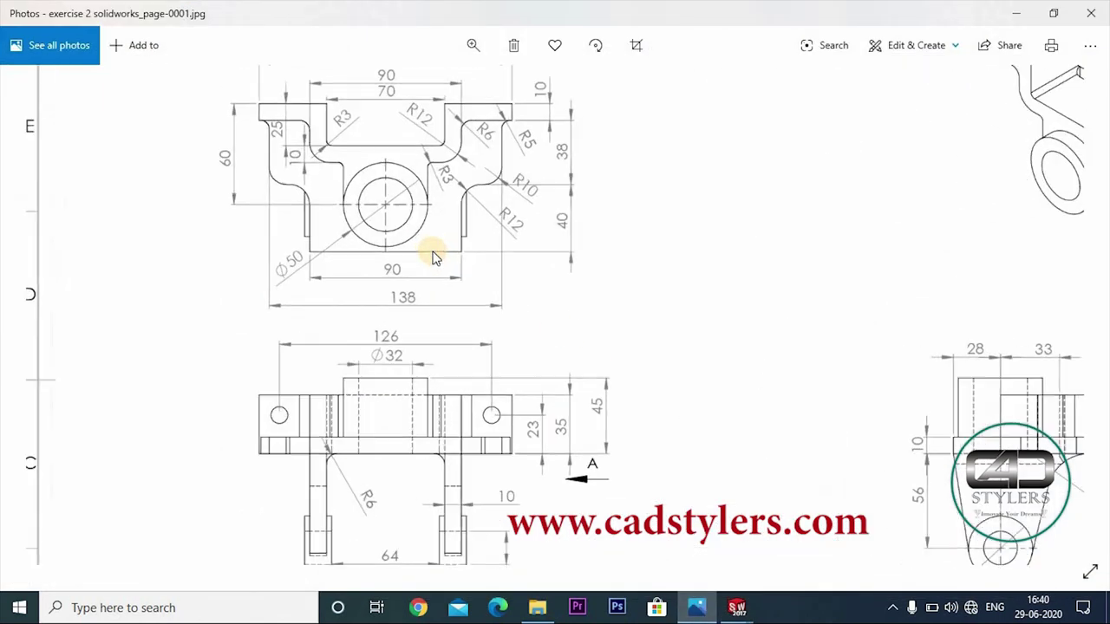
scroll(459, 278, up, 1)
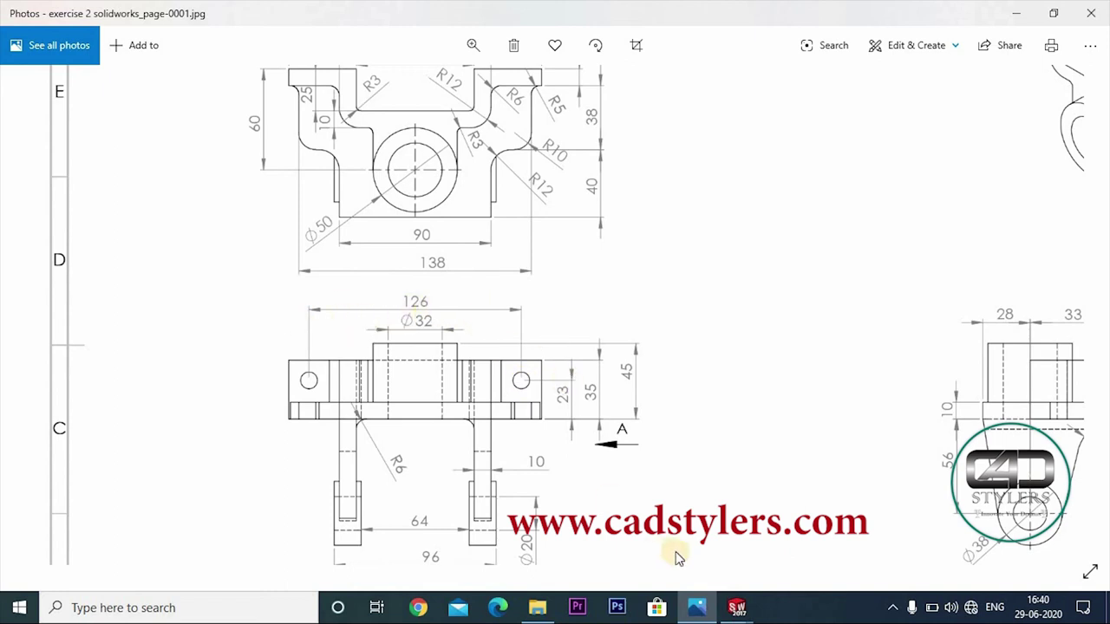
click(736, 607)
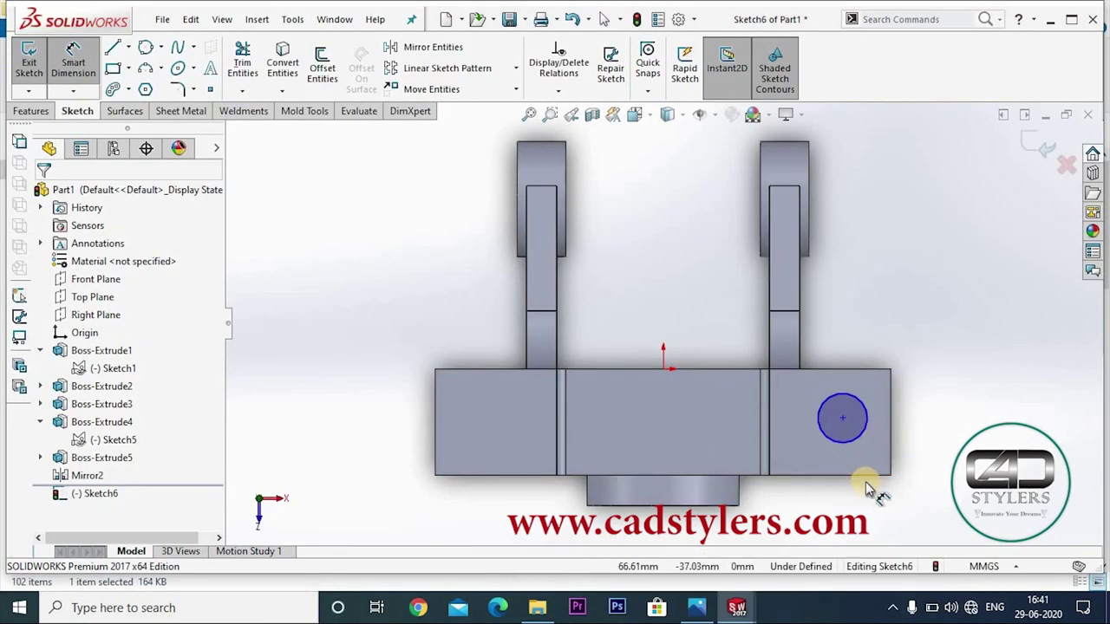
Dimension the right hole circle 23 mm from the flange's top edge with a Ø10 diameter
click(842, 421)
click(842, 369)
click(950, 420)
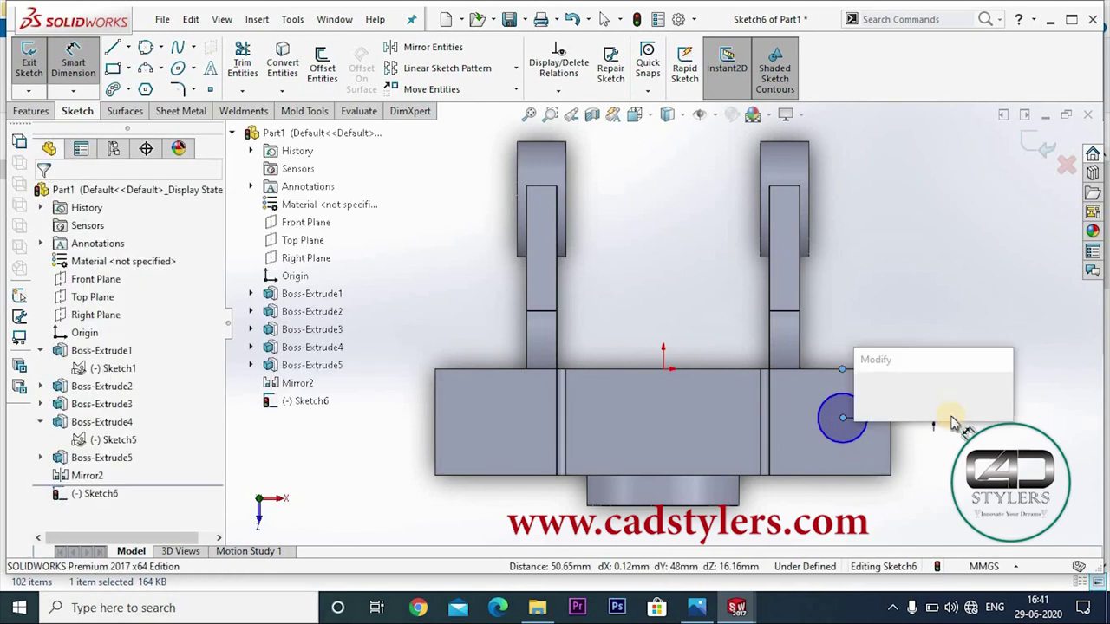
text(23)
key(Return)
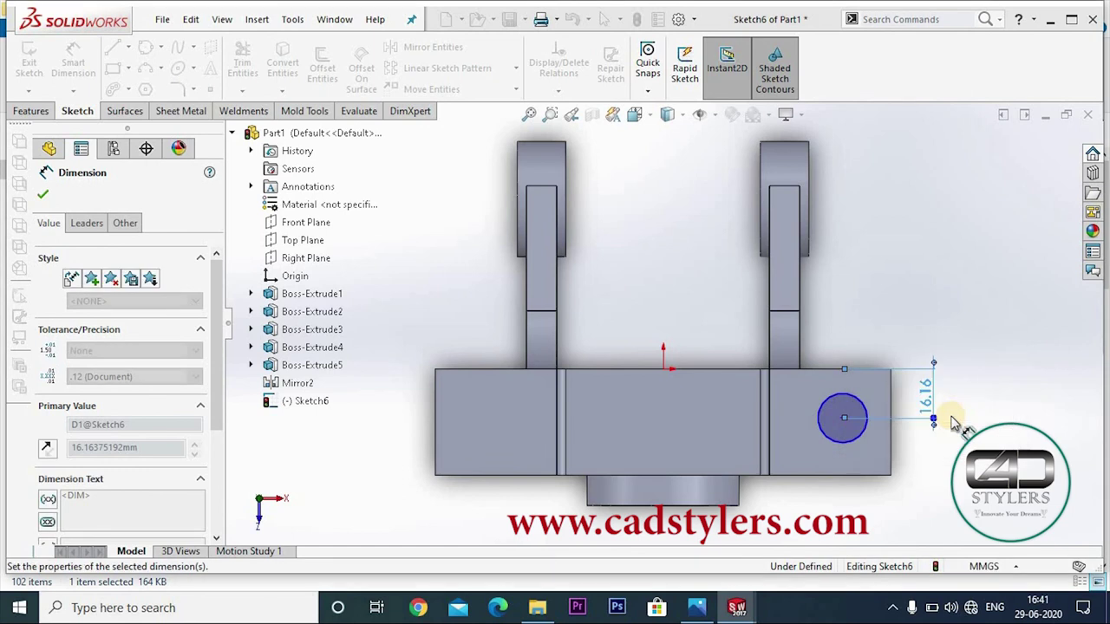
click(862, 424)
click(928, 382)
text(10)
key(Return)
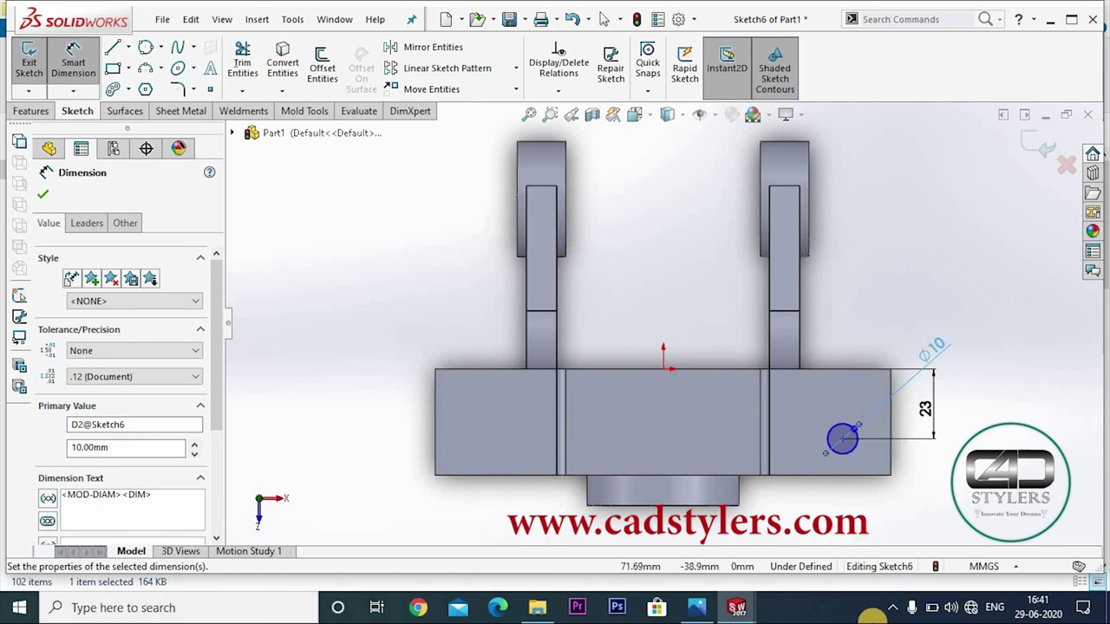
Draw a second circle on the left block and make it equal to the right one
click(145, 47)
click(483, 439)
click(497, 426)
right_click(537, 436)
click(539, 438)
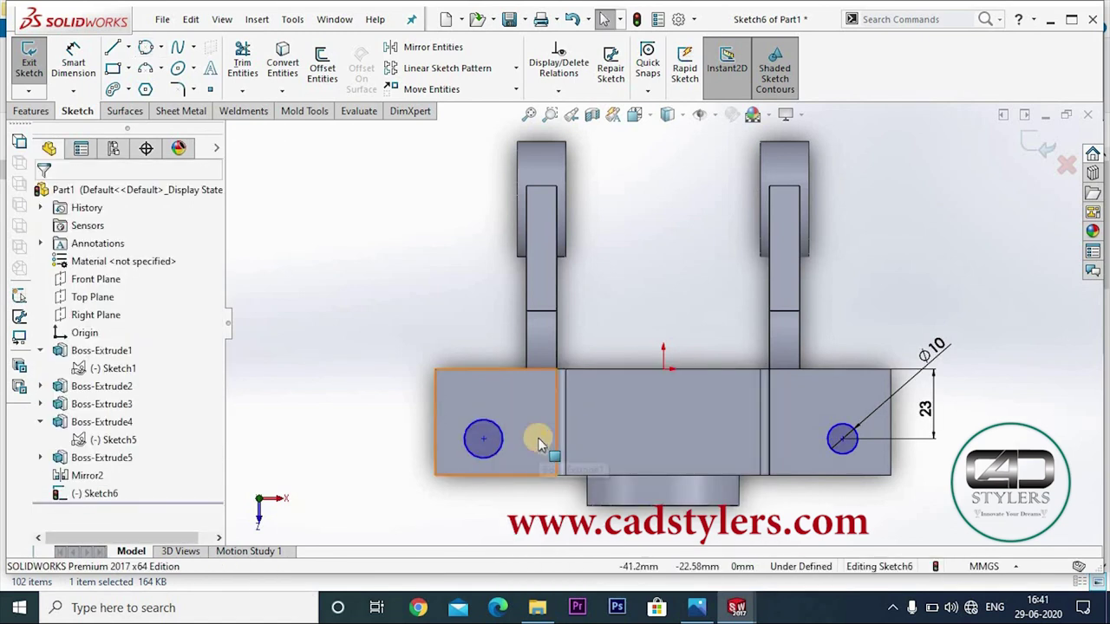
click(489, 456)
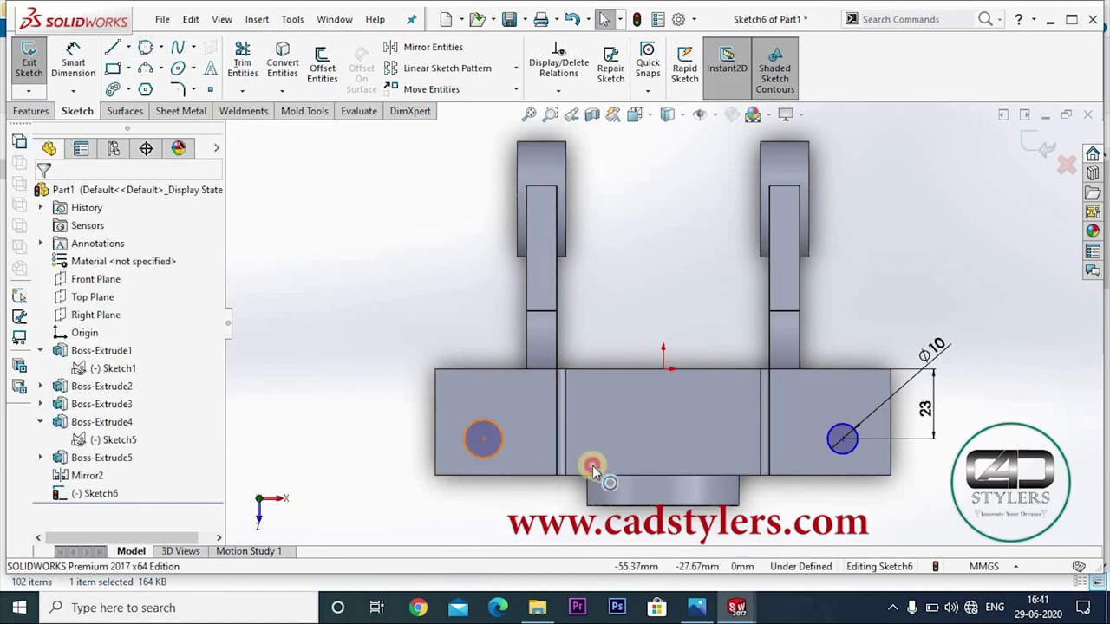
ctrl+click(841, 438)
click(72, 514)
click(44, 196)
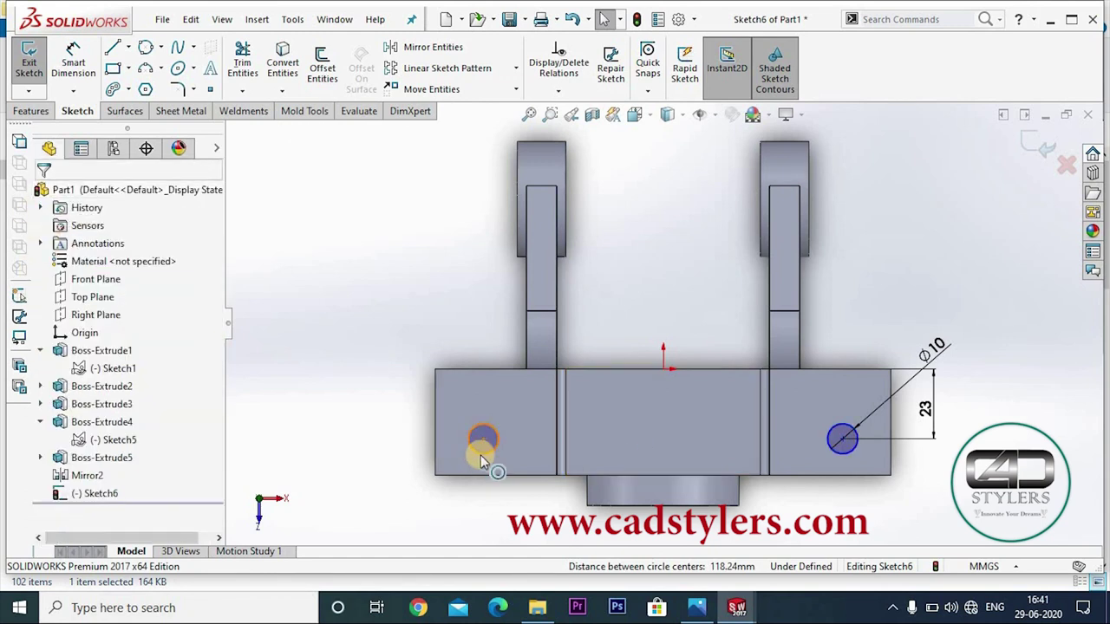
Set the distance between the two hole centres to 126 mm
click(73, 63)
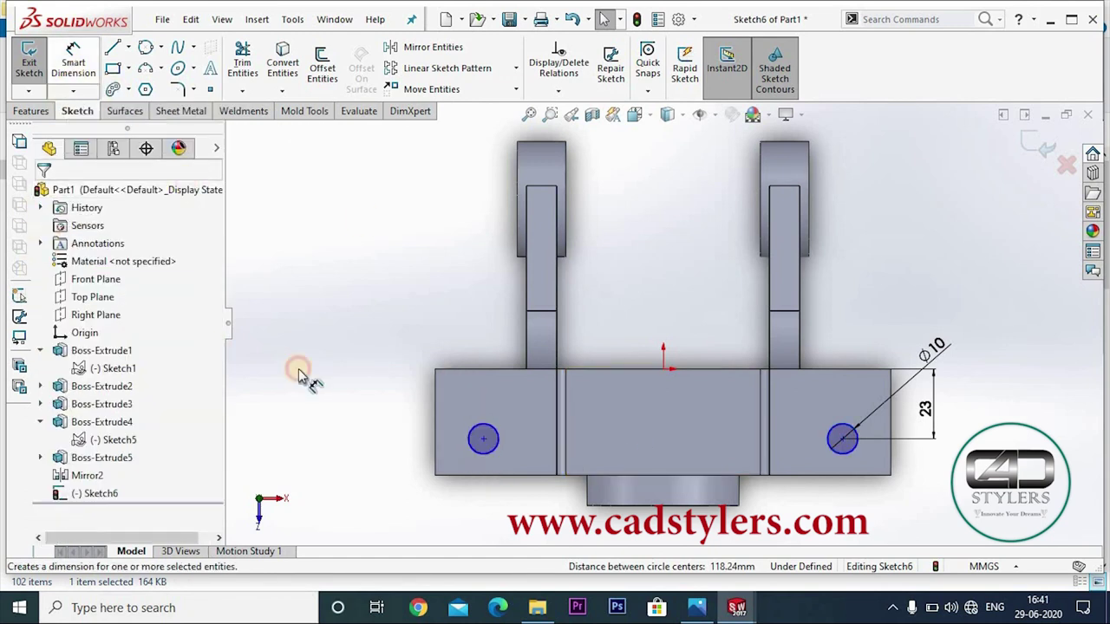
click(488, 447)
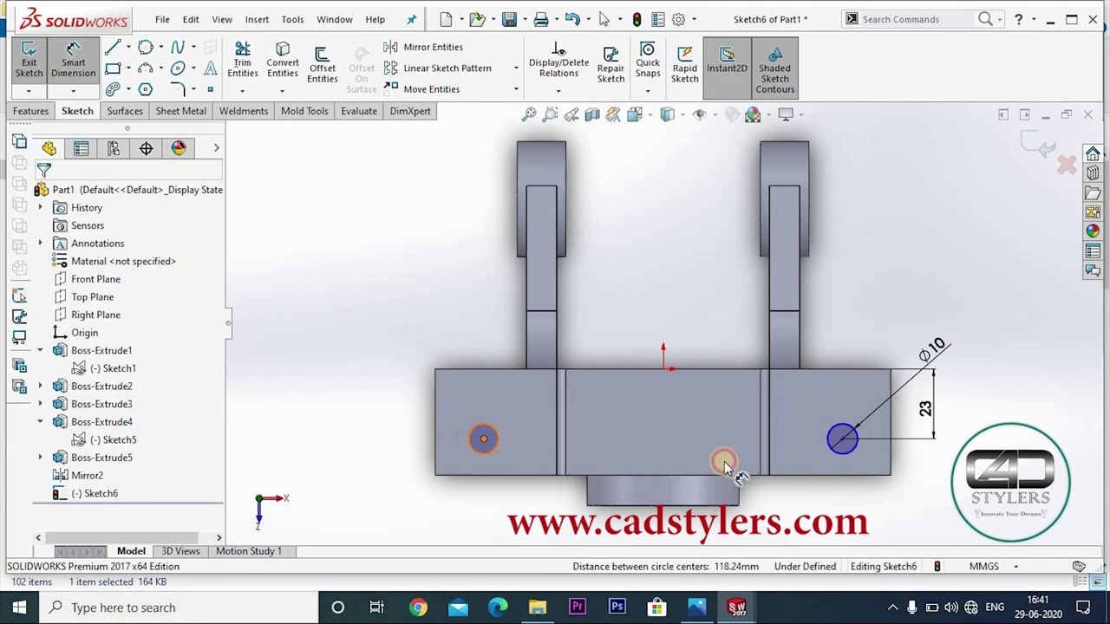
click(811, 439)
click(676, 343)
text(126)
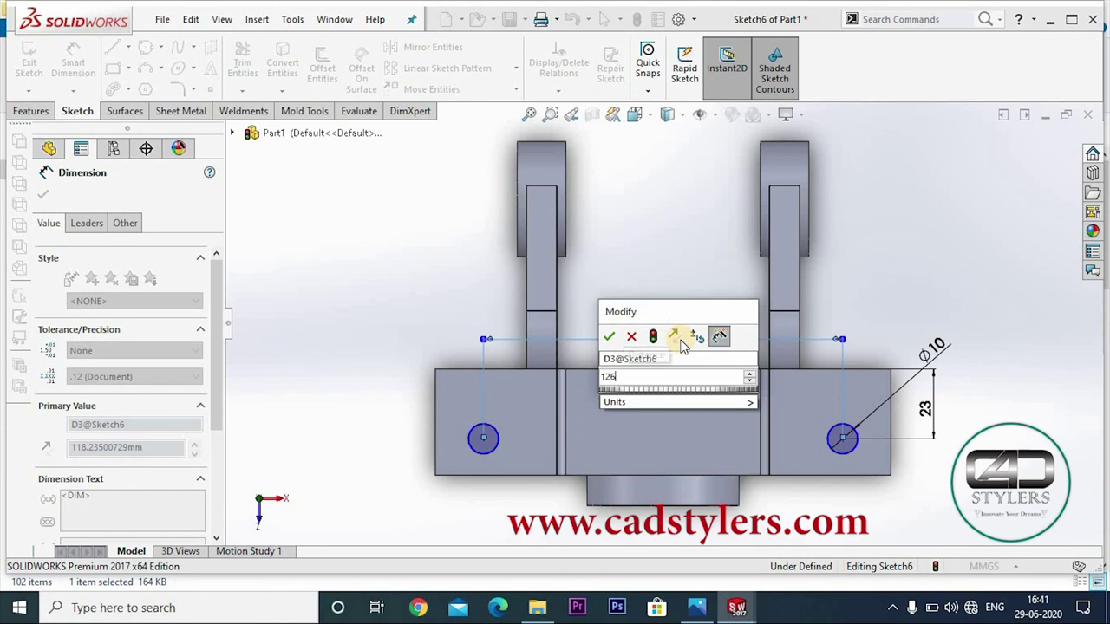
key(Return)
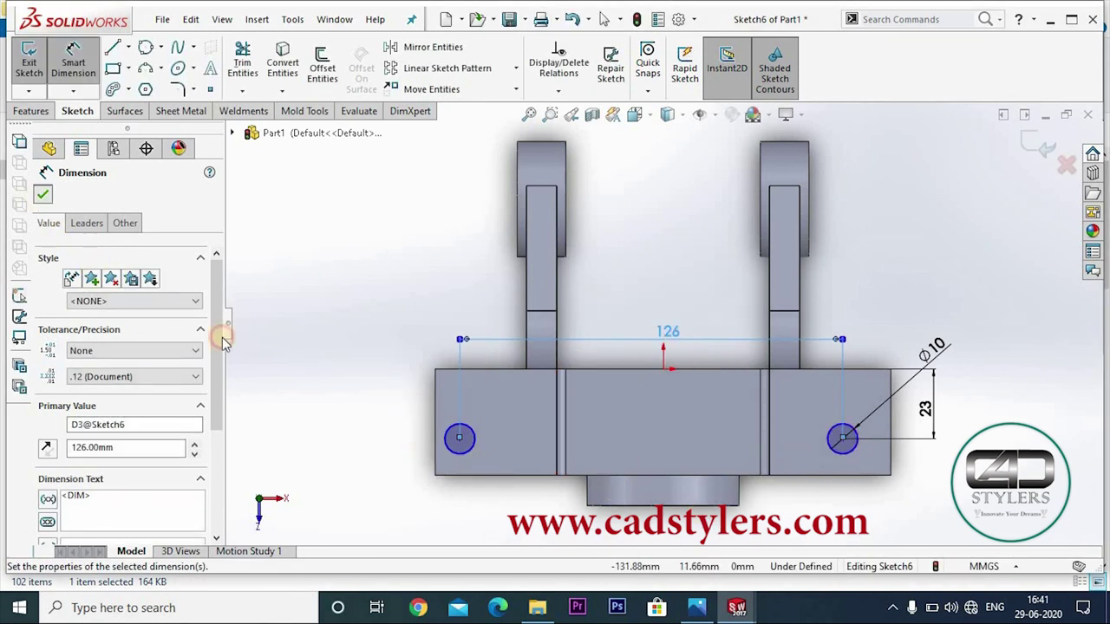
key(Escape)
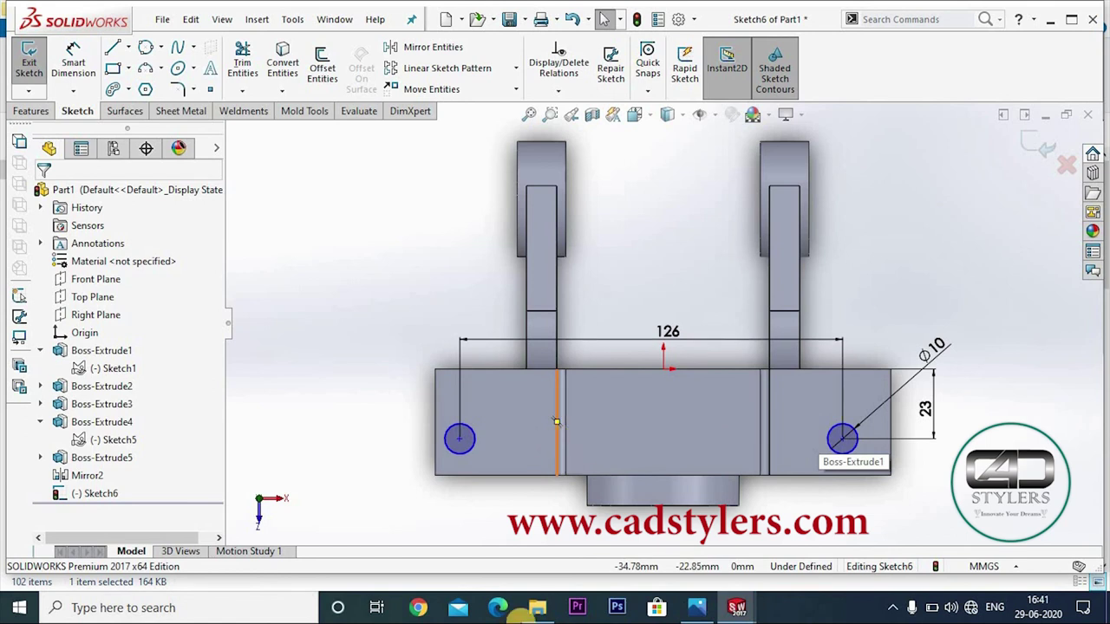
Draw a vertical centreline straight up from the origin
click(127, 46)
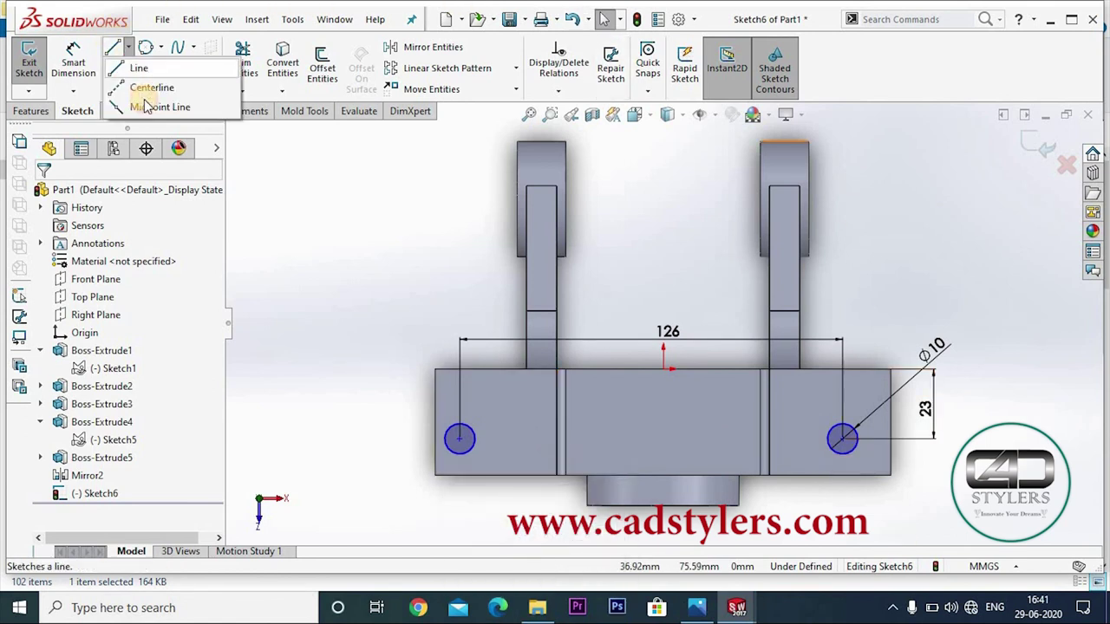
click(152, 87)
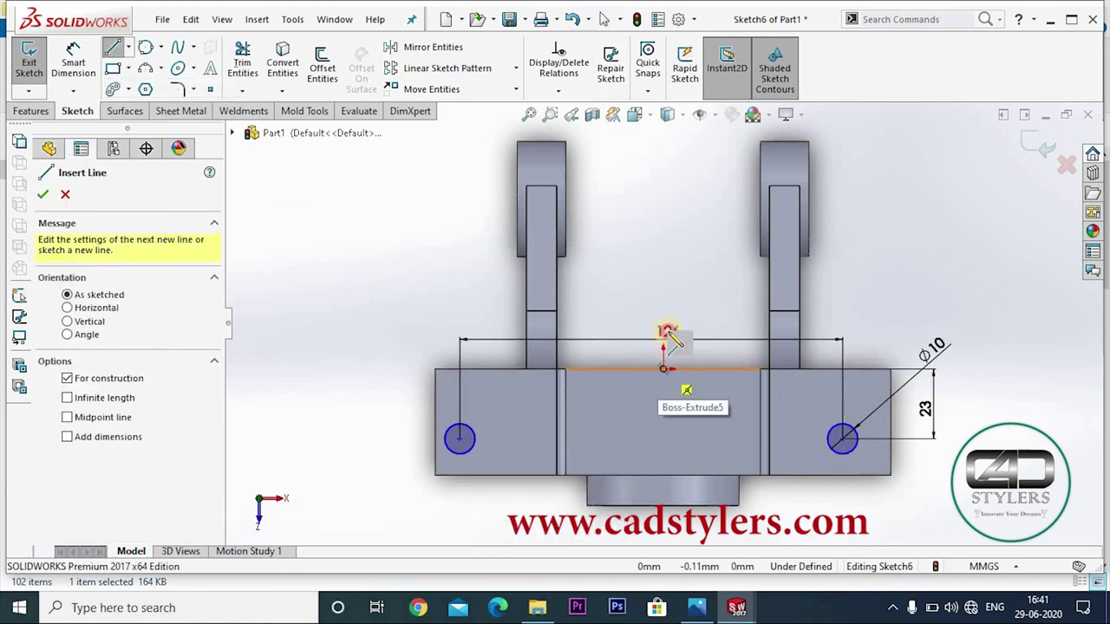
click(667, 335)
click(663, 247)
right_click(664, 250)
click(719, 274)
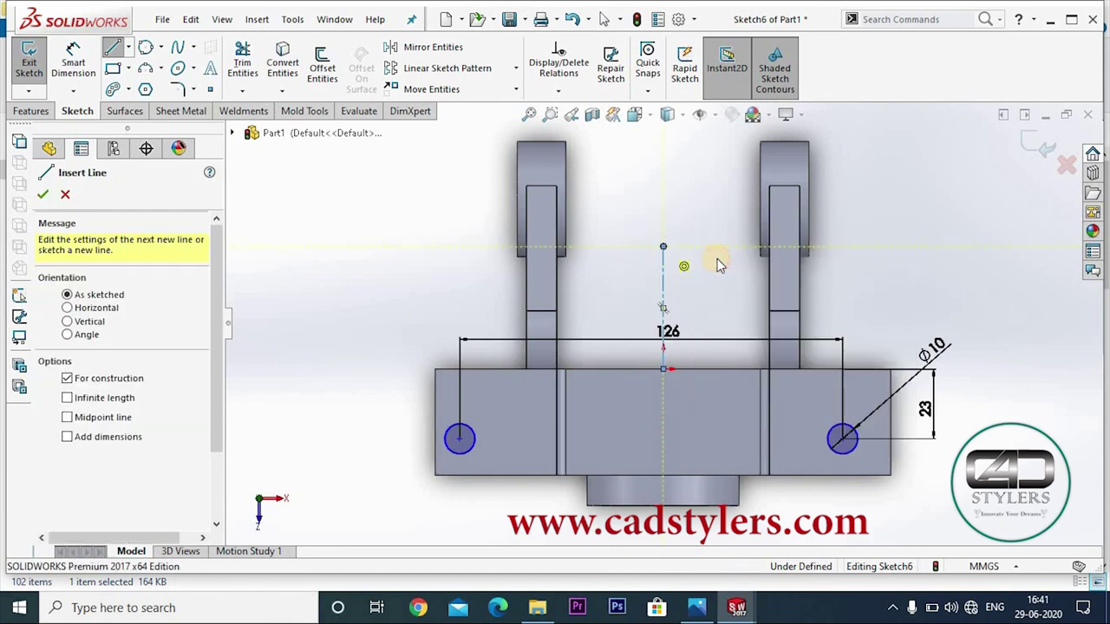
key(Escape)
Make both hole circles symmetric about the centreline and exit the fully defined sketch
click(839, 444)
ctrl+click(471, 445)
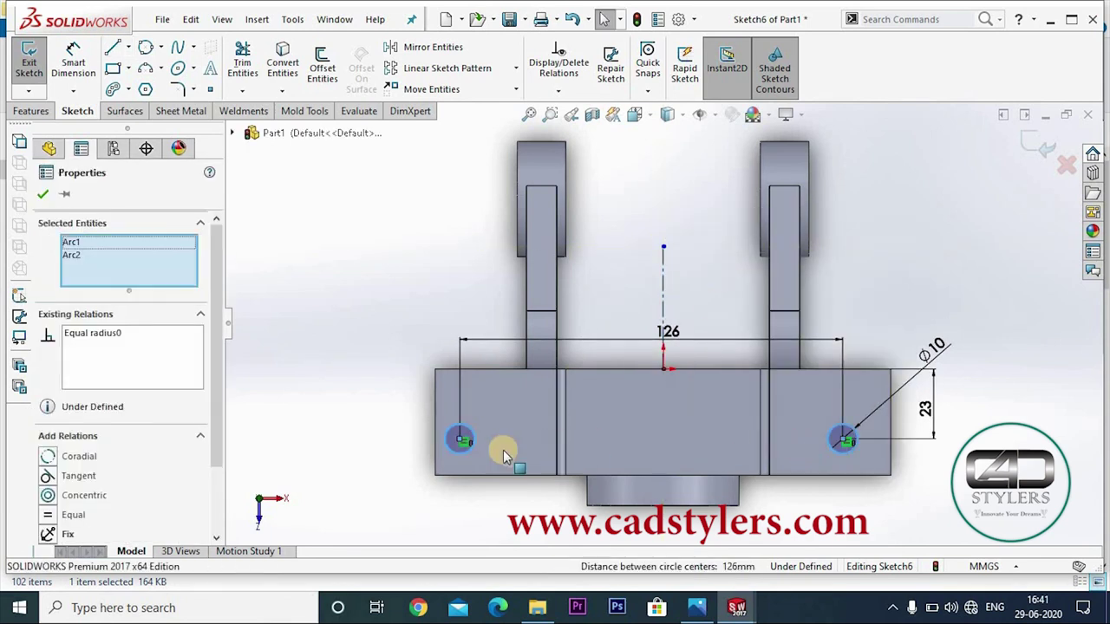
ctrl+click(664, 295)
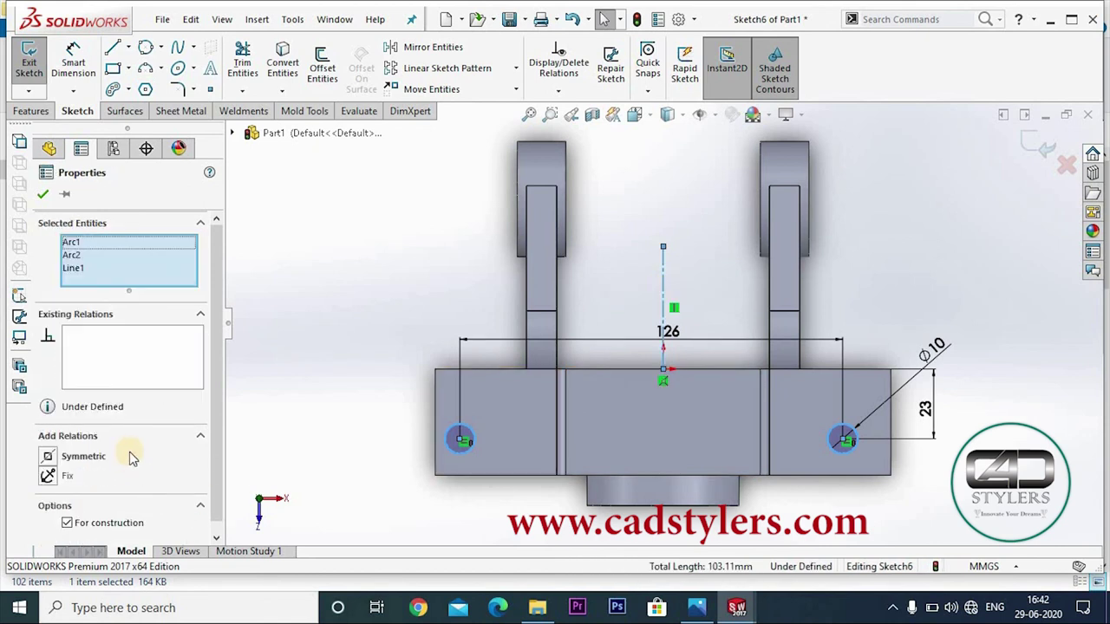
click(47, 457)
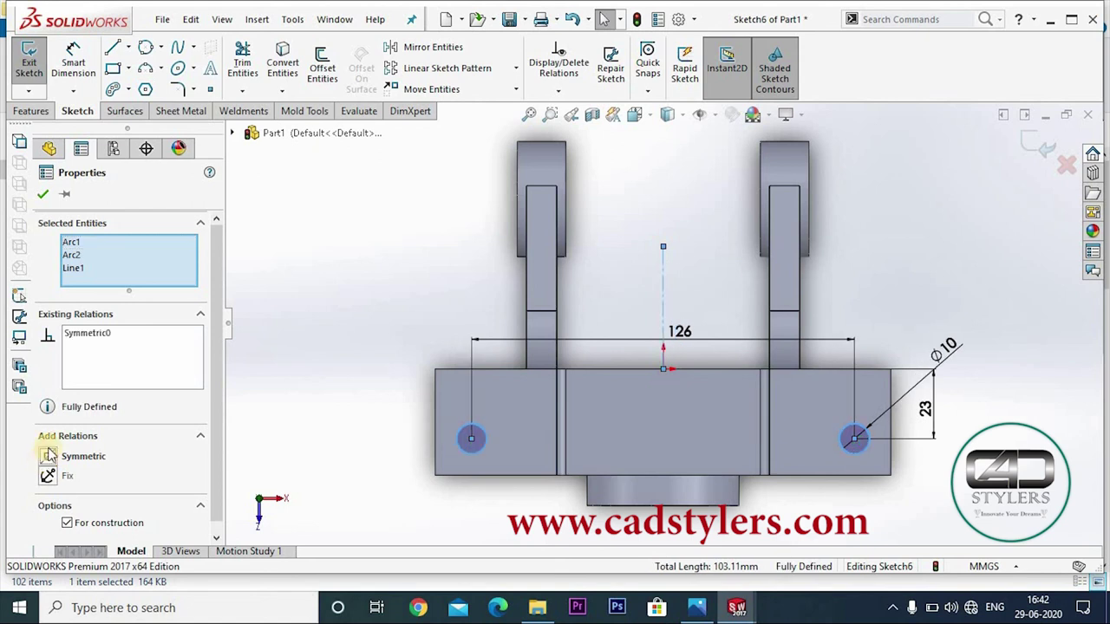
click(43, 196)
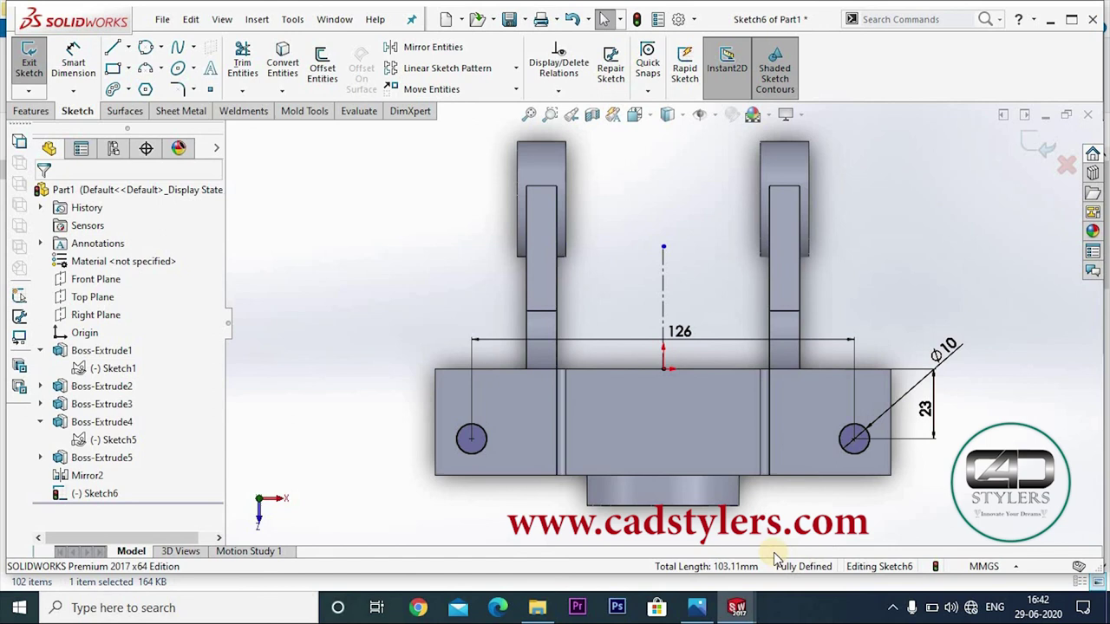
click(1037, 154)
Extrude-cut Sketch6 Blind 16 mm to create Cut-Extrude1 with the two bolt holes
middle_drag(960, 450, 849, 285)
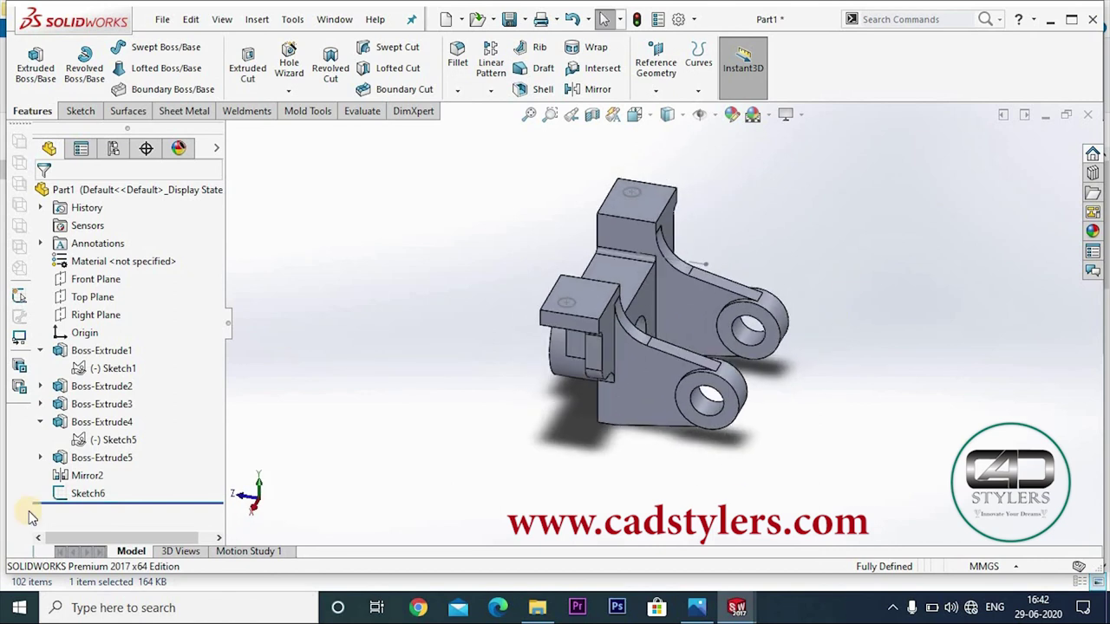
click(78, 501)
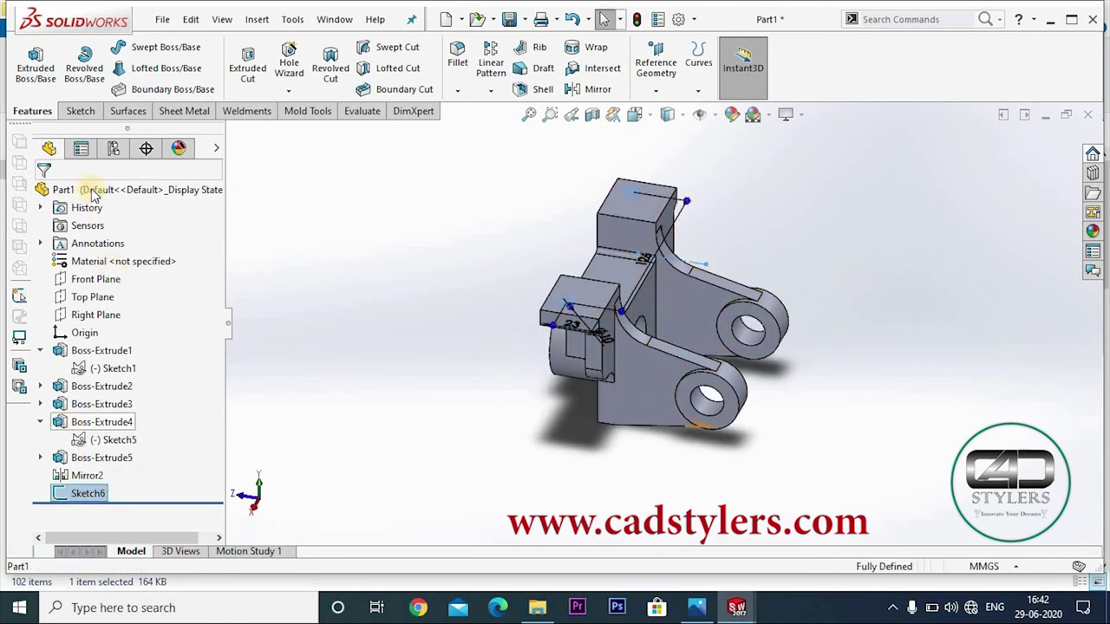
click(247, 59)
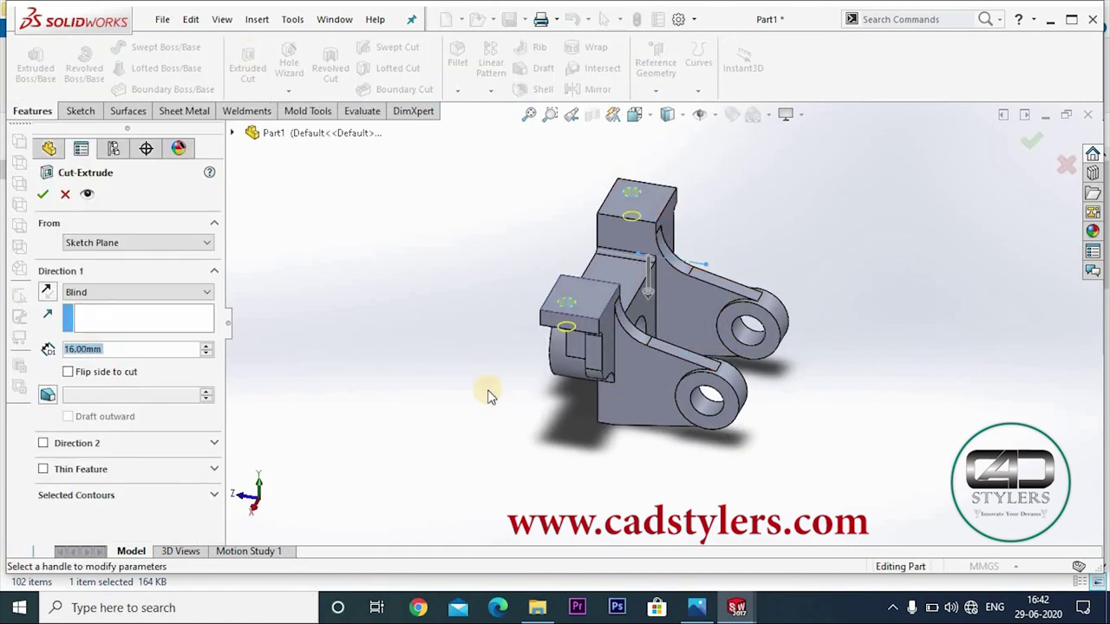
mouse_move(485, 348)
middle_down()
mouse_move(495, 268)
mouse_move(485, 329)
middle_up()
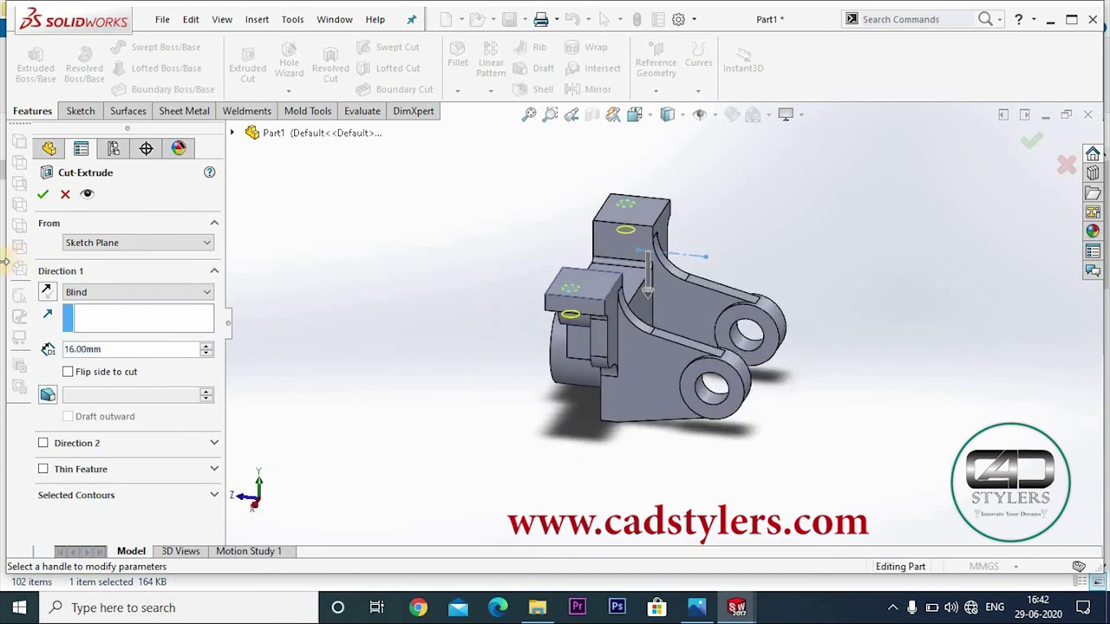
click(52, 195)
middle_drag(354, 365, 436, 471)
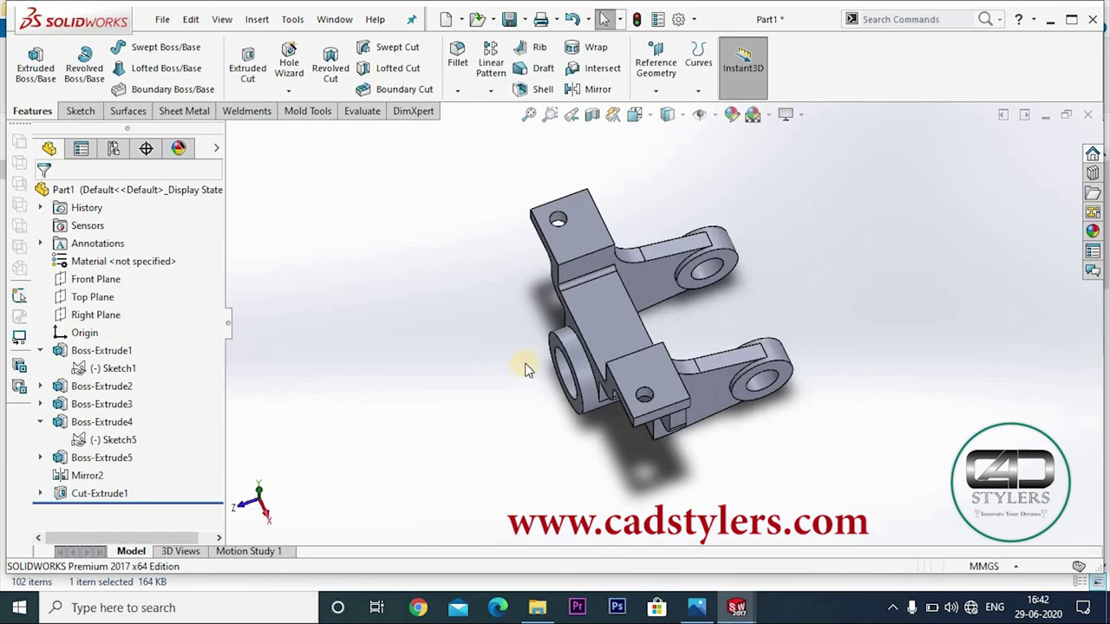
Cycle the bracket through Shaded, Hidden Lines Removed, Hidden Lines Visible and Wireframe display styles
click(691, 413)
mouse_move(843, 251)
middle_down()
mouse_move(783, 272)
mouse_move(733, 148)
mouse_move(731, 329)
mouse_move(728, 301)
mouse_move(648, 154)
mouse_move(668, 268)
middle_up()
click(685, 117)
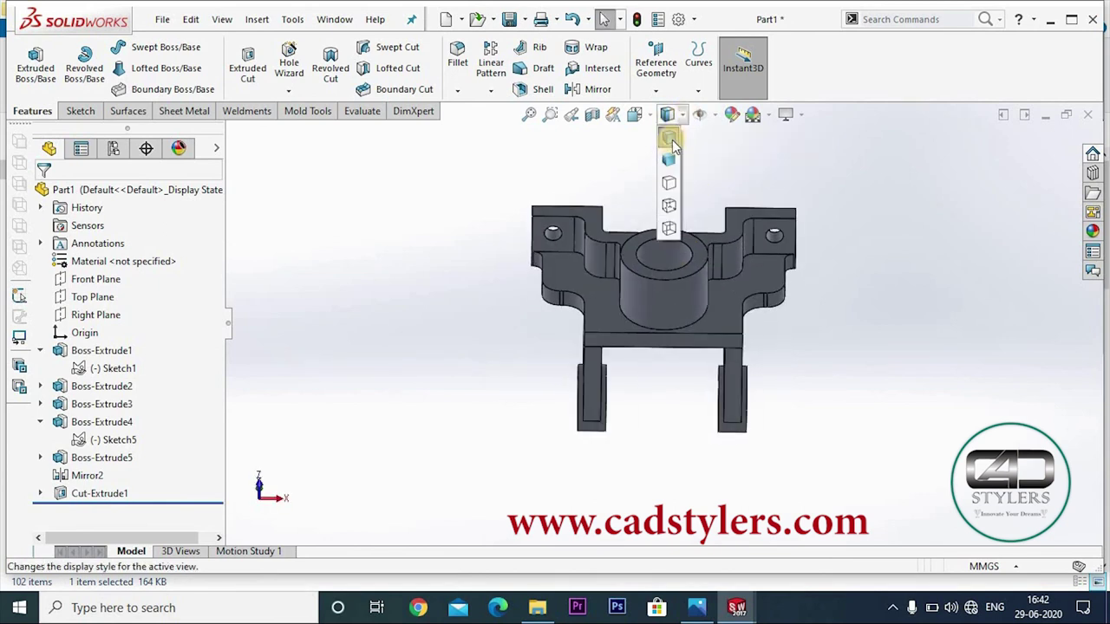
click(667, 158)
click(685, 116)
click(671, 180)
middle_drag(830, 335, 733, 219)
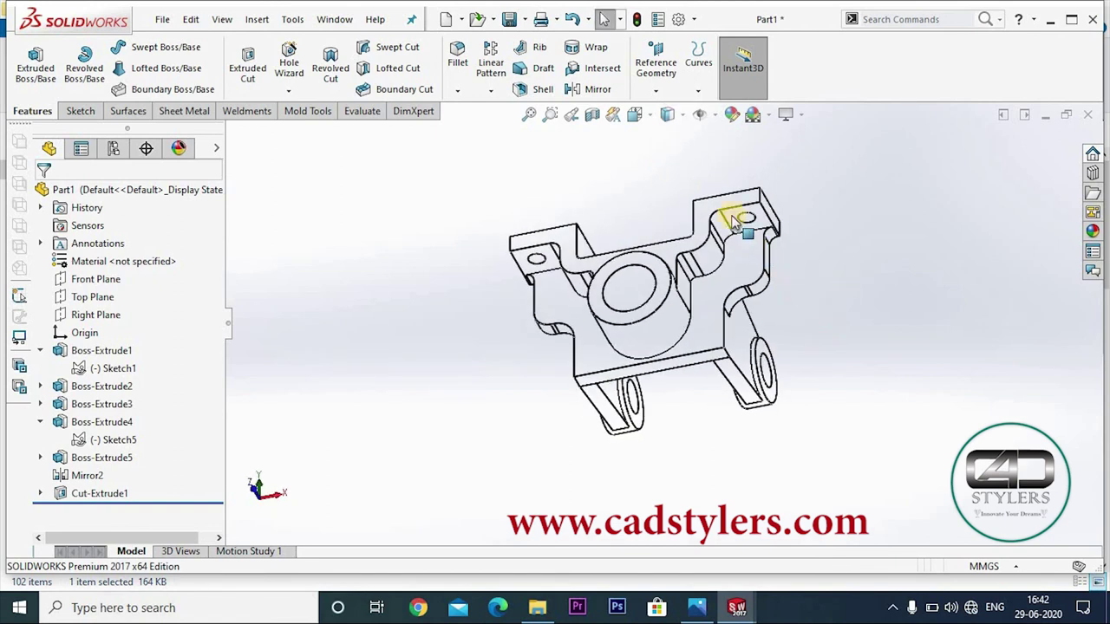
click(685, 116)
click(673, 212)
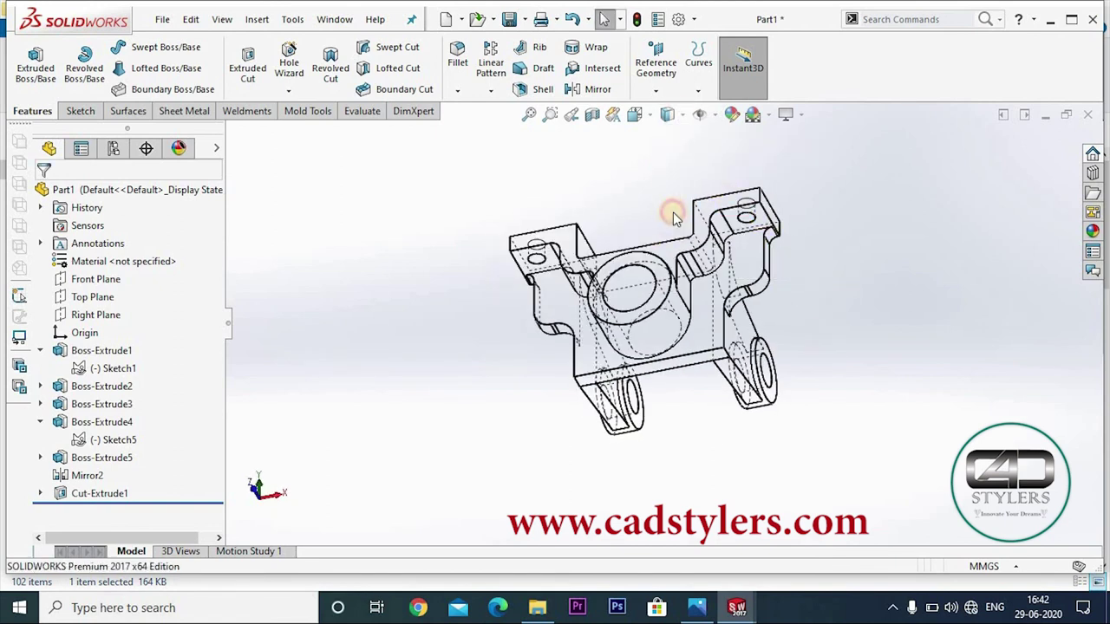
click(684, 116)
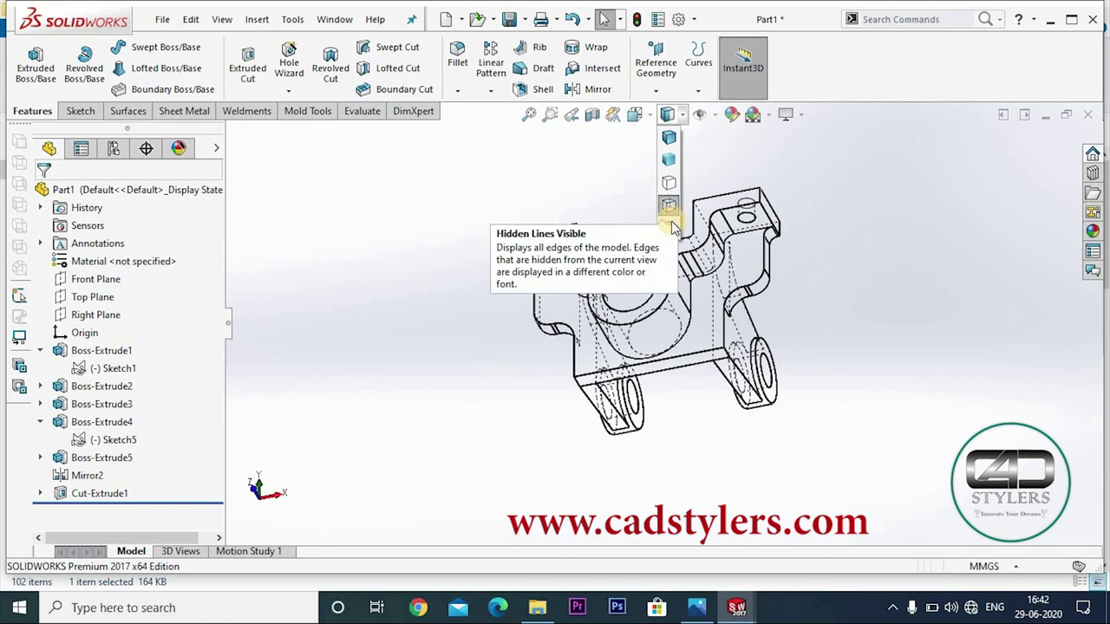
click(669, 228)
mouse_move(861, 381)
middle_down()
mouse_move(873, 258)
mouse_move(844, 363)
mouse_move(904, 441)
mouse_move(893, 509)
middle_up()
Return the bracket to shaded display and orbit it to inspect from several angles
click(674, 115)
click(669, 182)
mouse_move(816, 362)
middle_down()
mouse_move(820, 314)
mouse_move(813, 395)
mouse_move(809, 347)
mouse_move(786, 375)
mouse_move(776, 349)
mouse_move(725, 315)
middle_up()
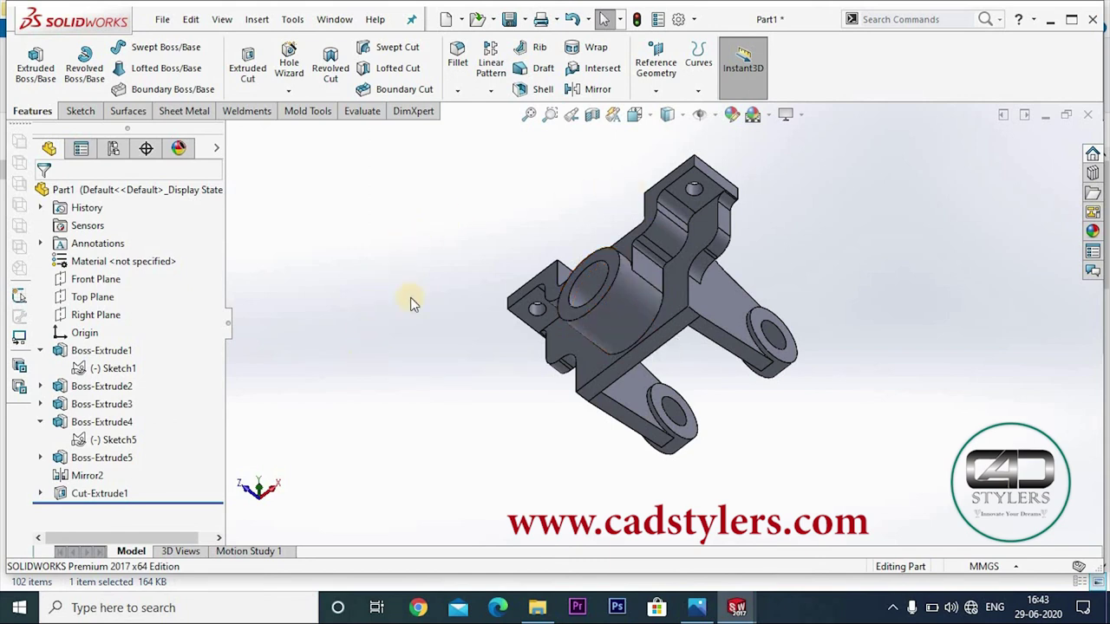
middle_drag(426, 282, 460, 305)
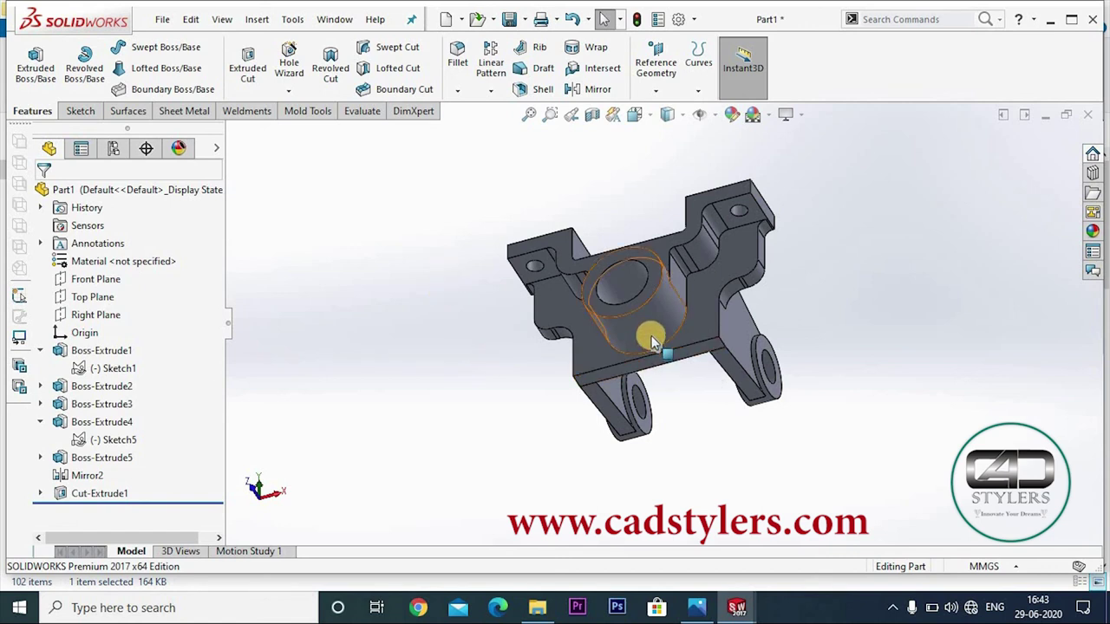
mouse_move(850, 326)
middle_down()
mouse_move(794, 337)
mouse_move(794, 371)
mouse_move(815, 360)
middle_up()
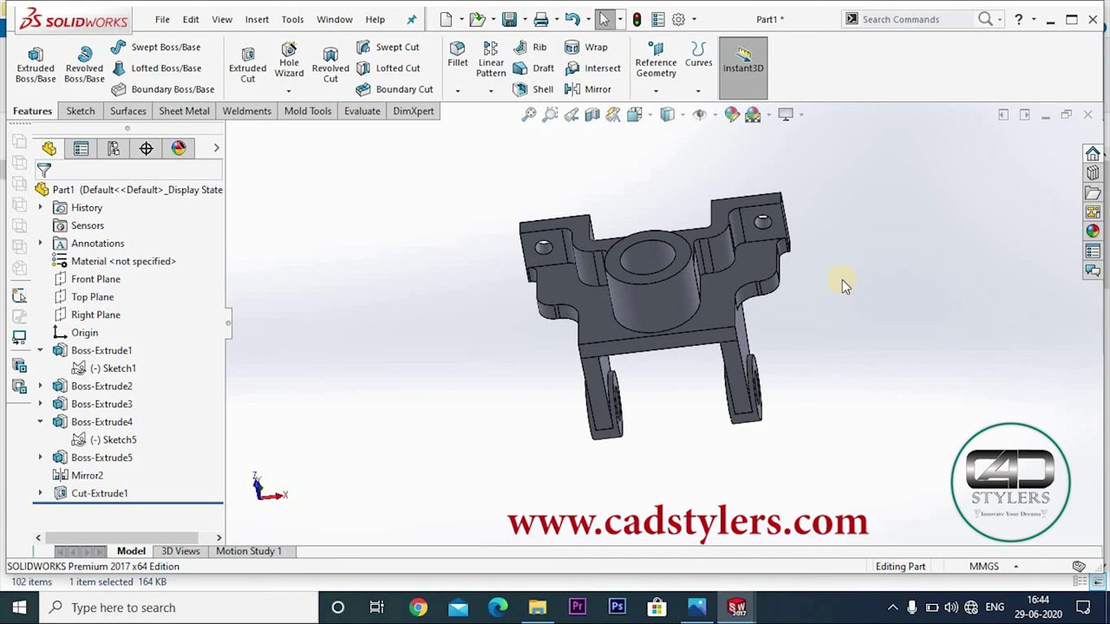
mouse_move(825, 314)
middle_down()
mouse_move(812, 355)
mouse_move(834, 350)
middle_up()
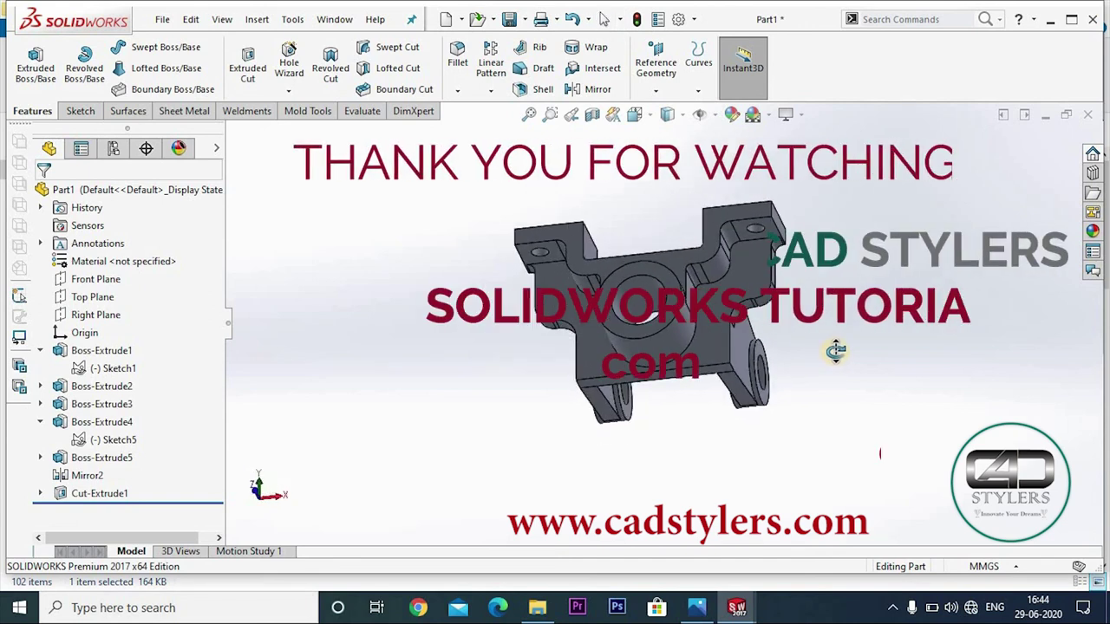
right_click(842, 272)
click(873, 194)
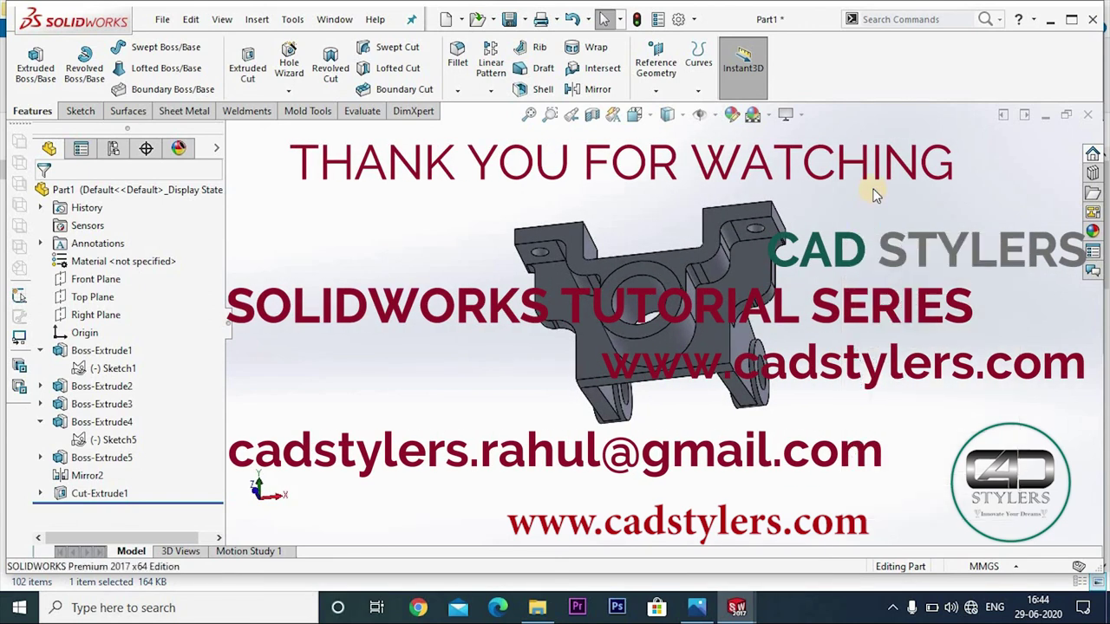